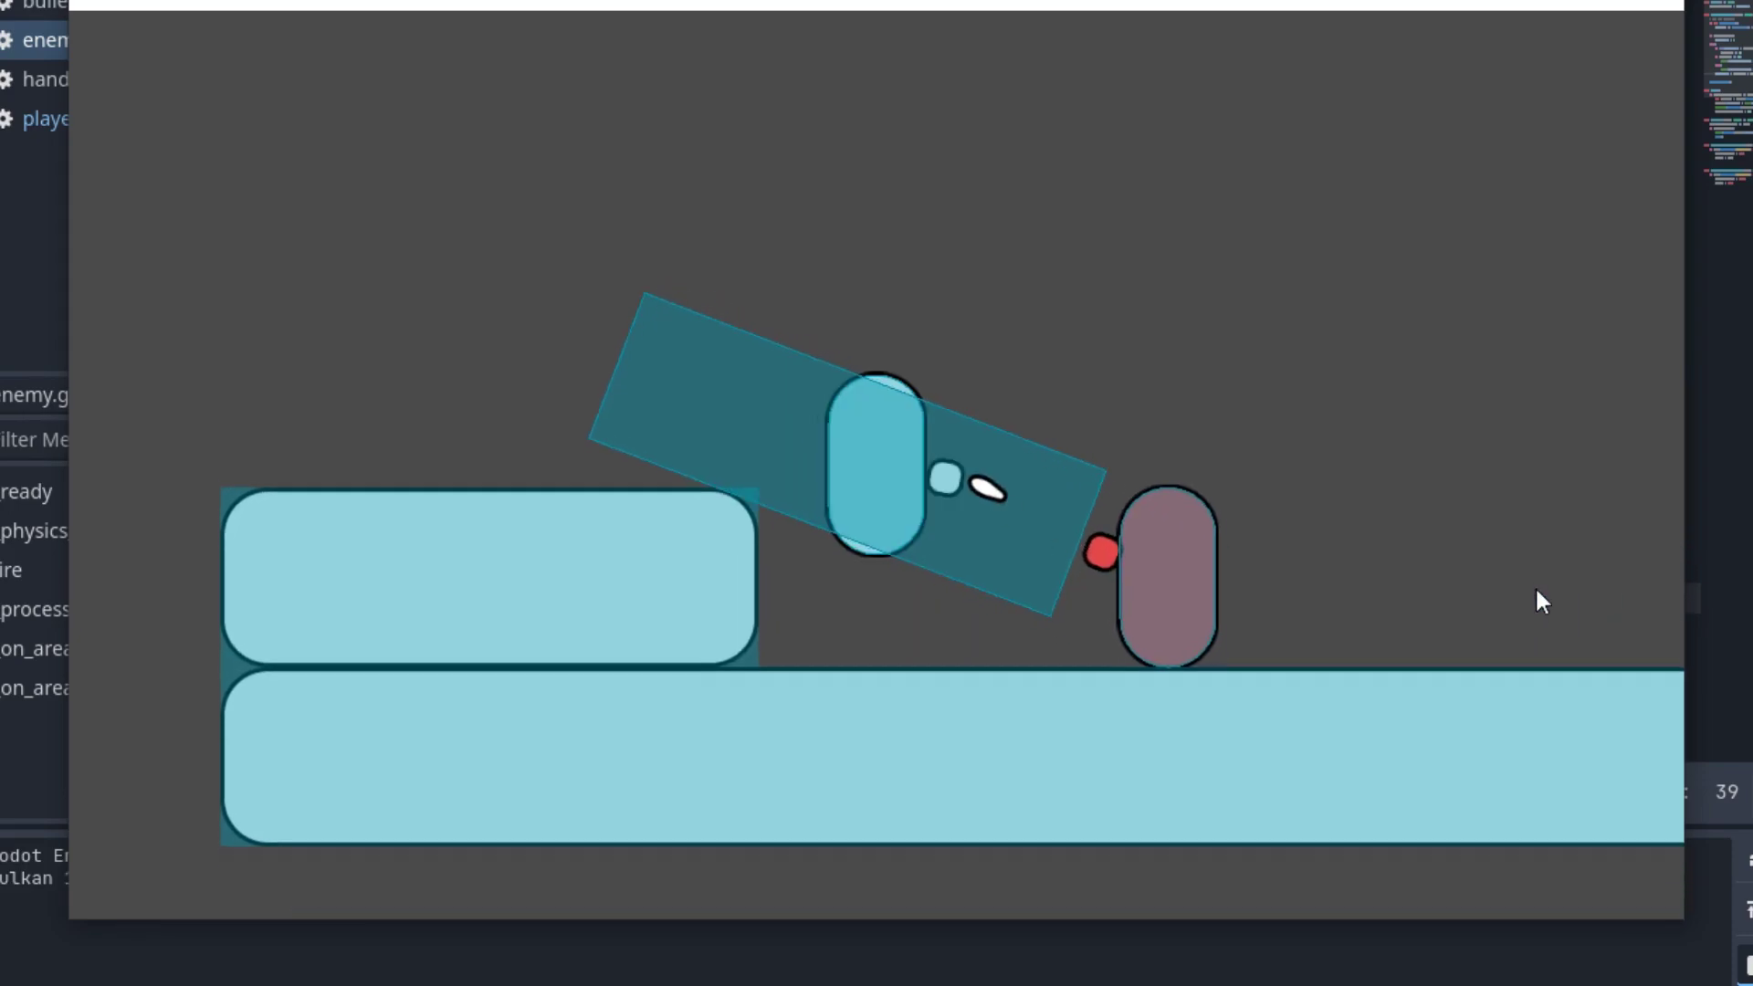
Step: Walk and jump the player past the patrolling enemy and onto the upper platform
key(space)
key(d)
key(space)
key(a)
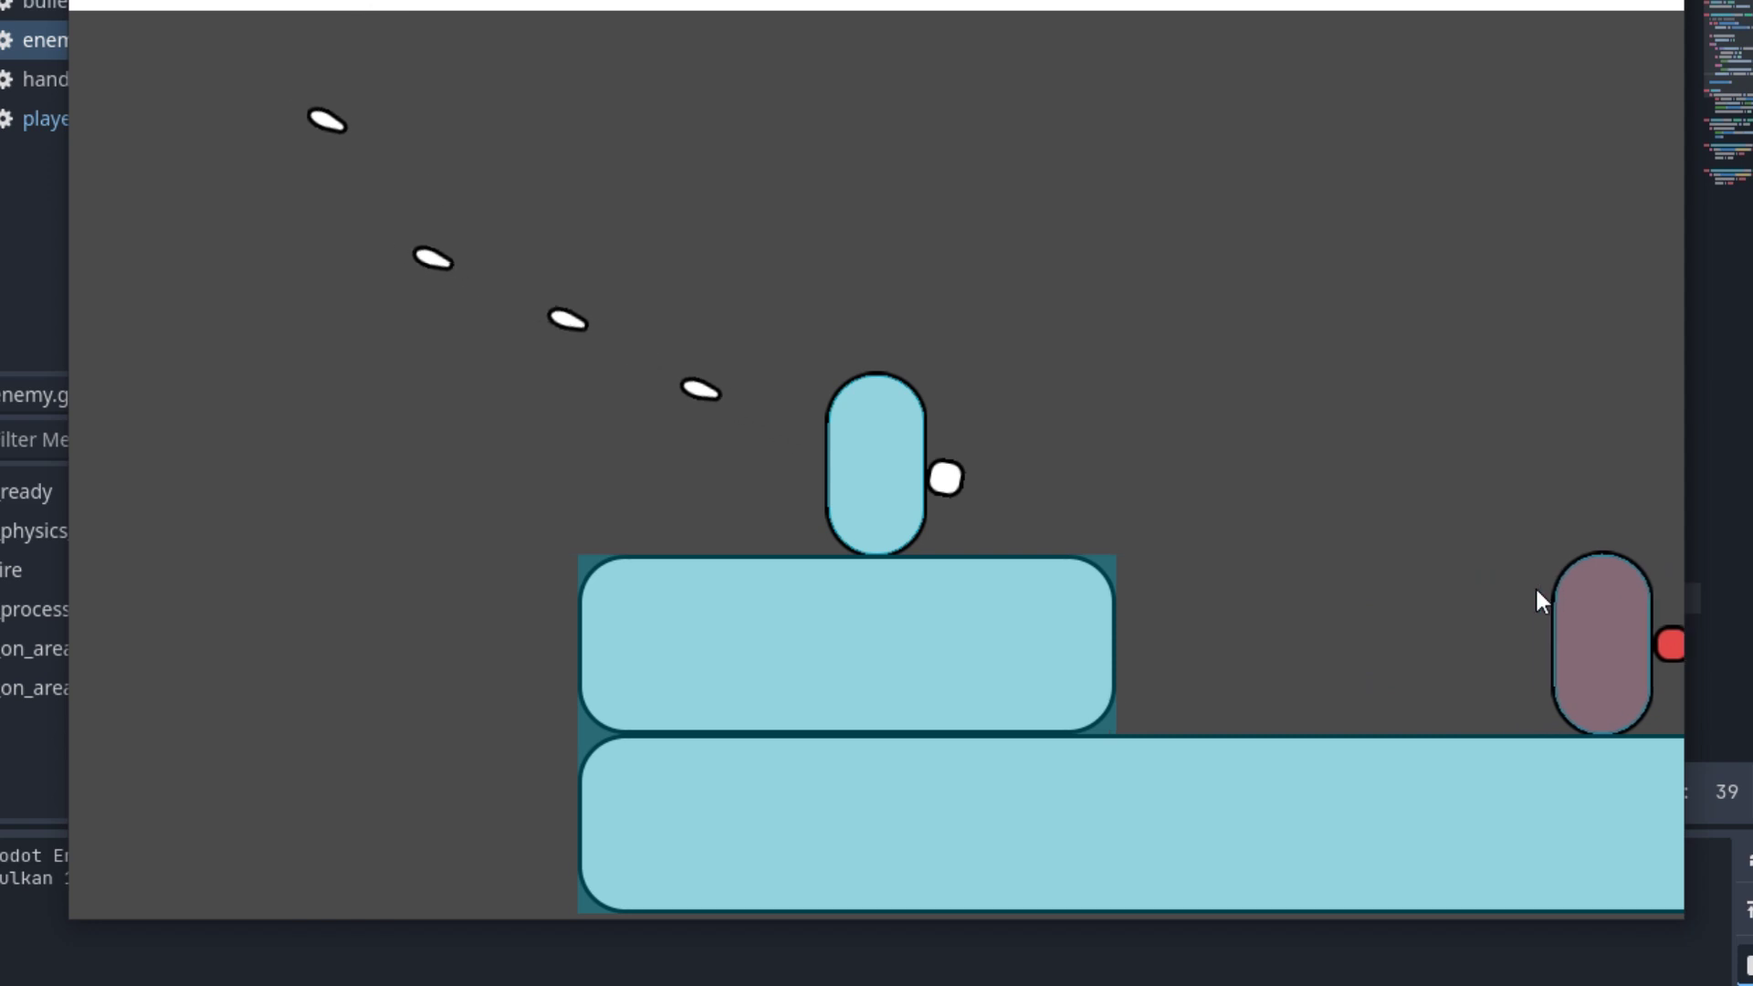
key(a)
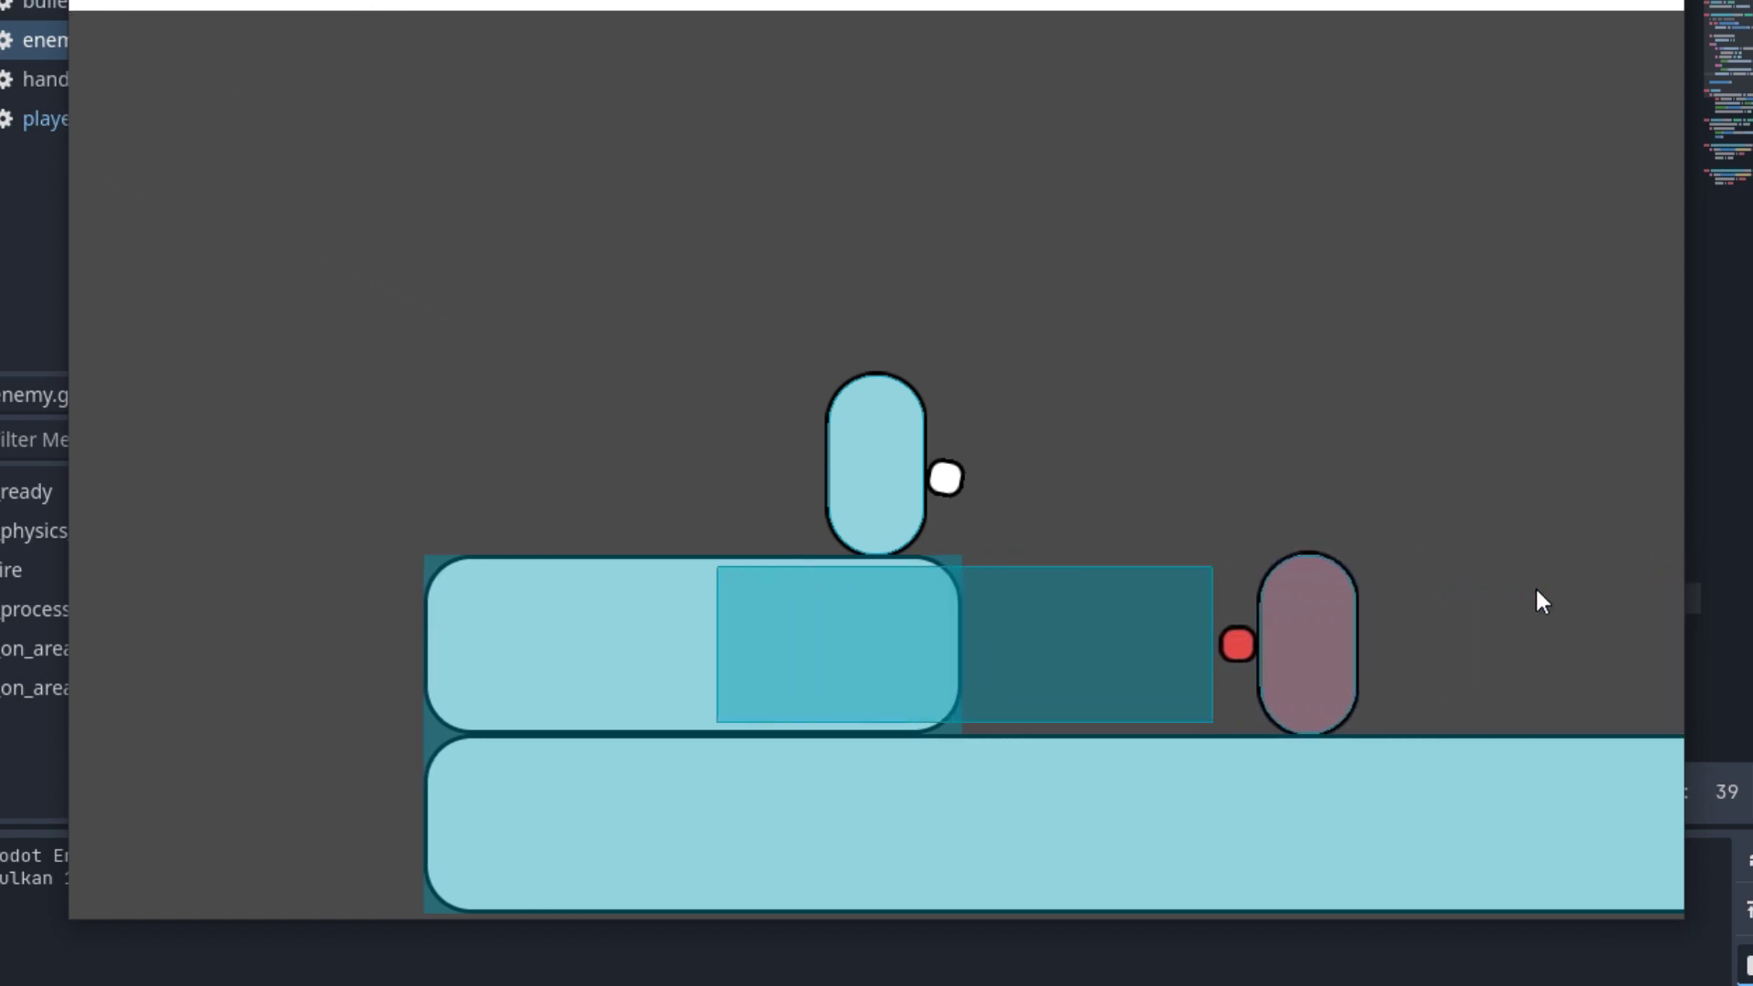
key(d)
key(d)
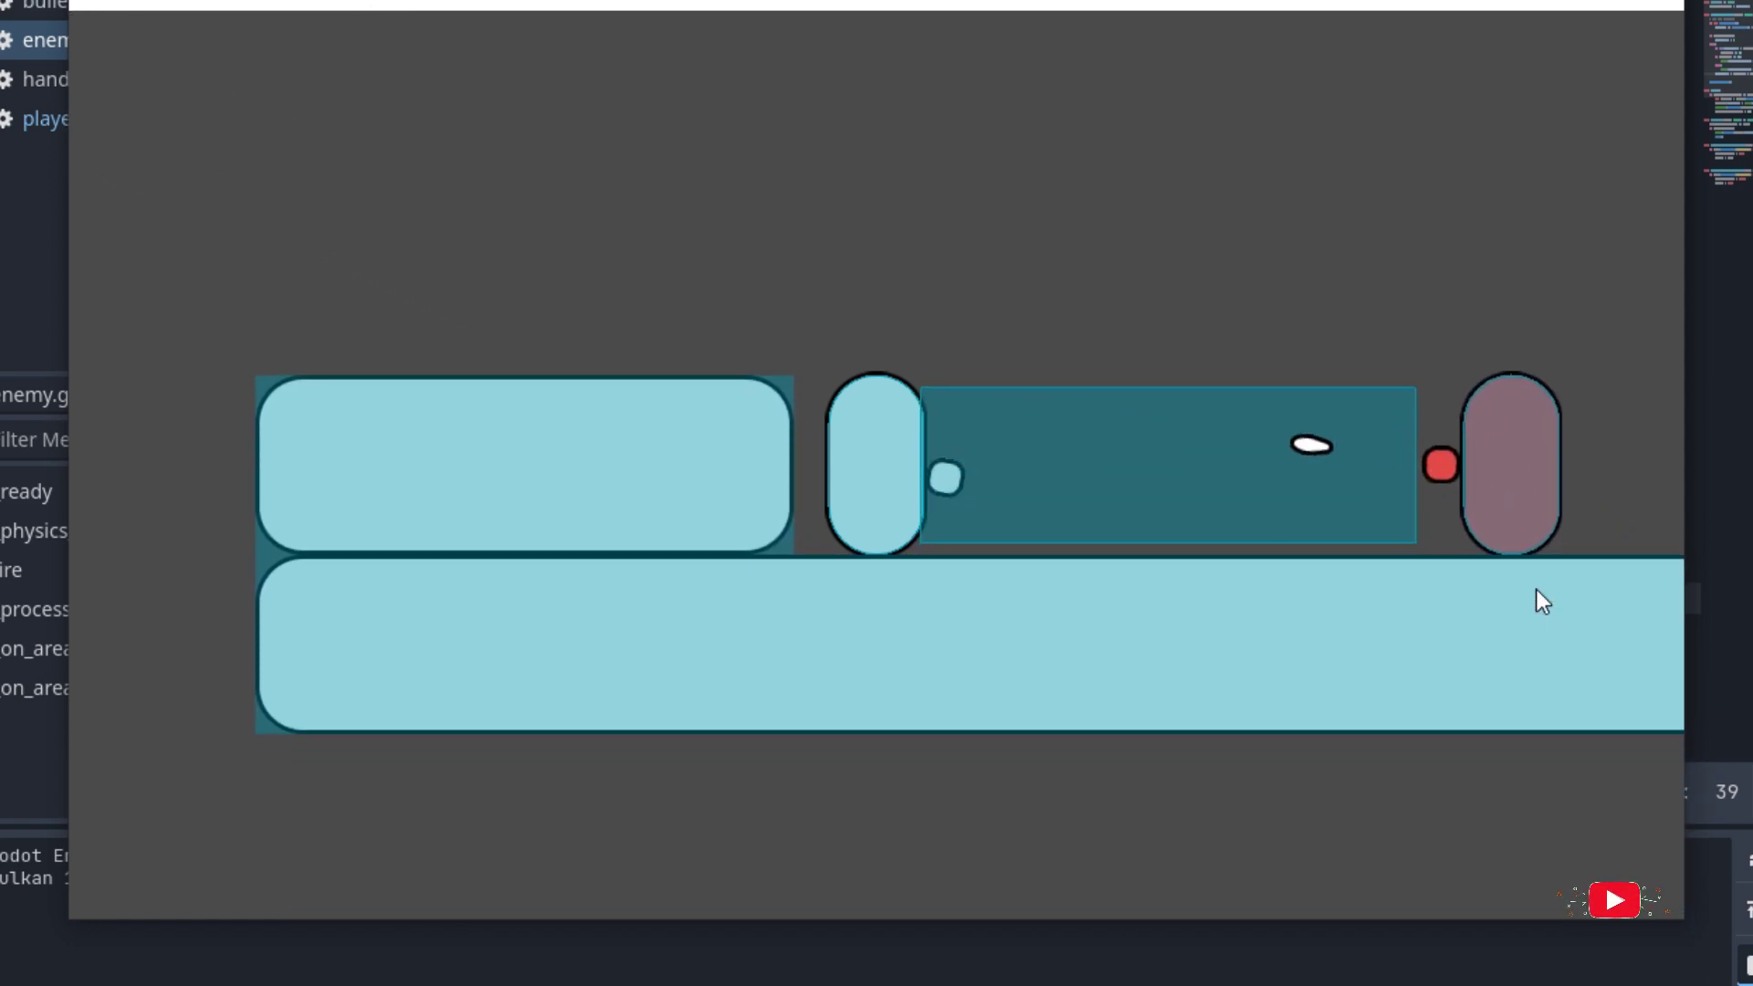
key(space)
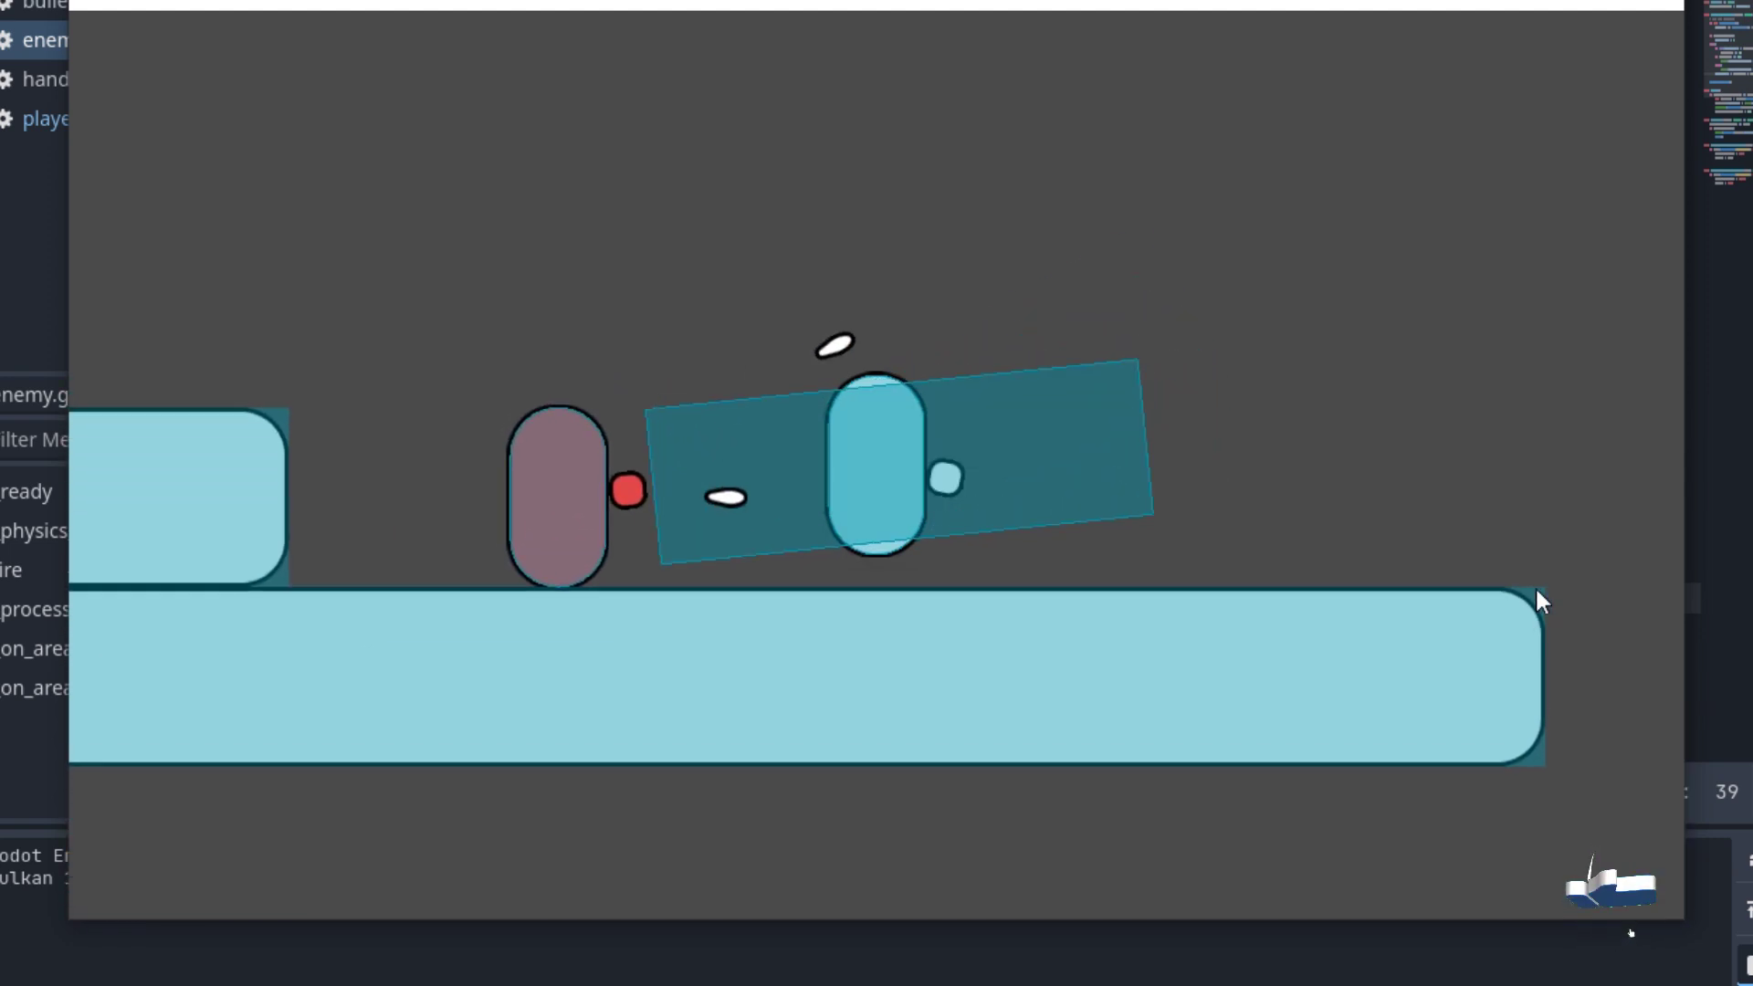
key(space)
Step: Keep jumping left and right under enemy fire, then close the game with Alt+F4
key(a)
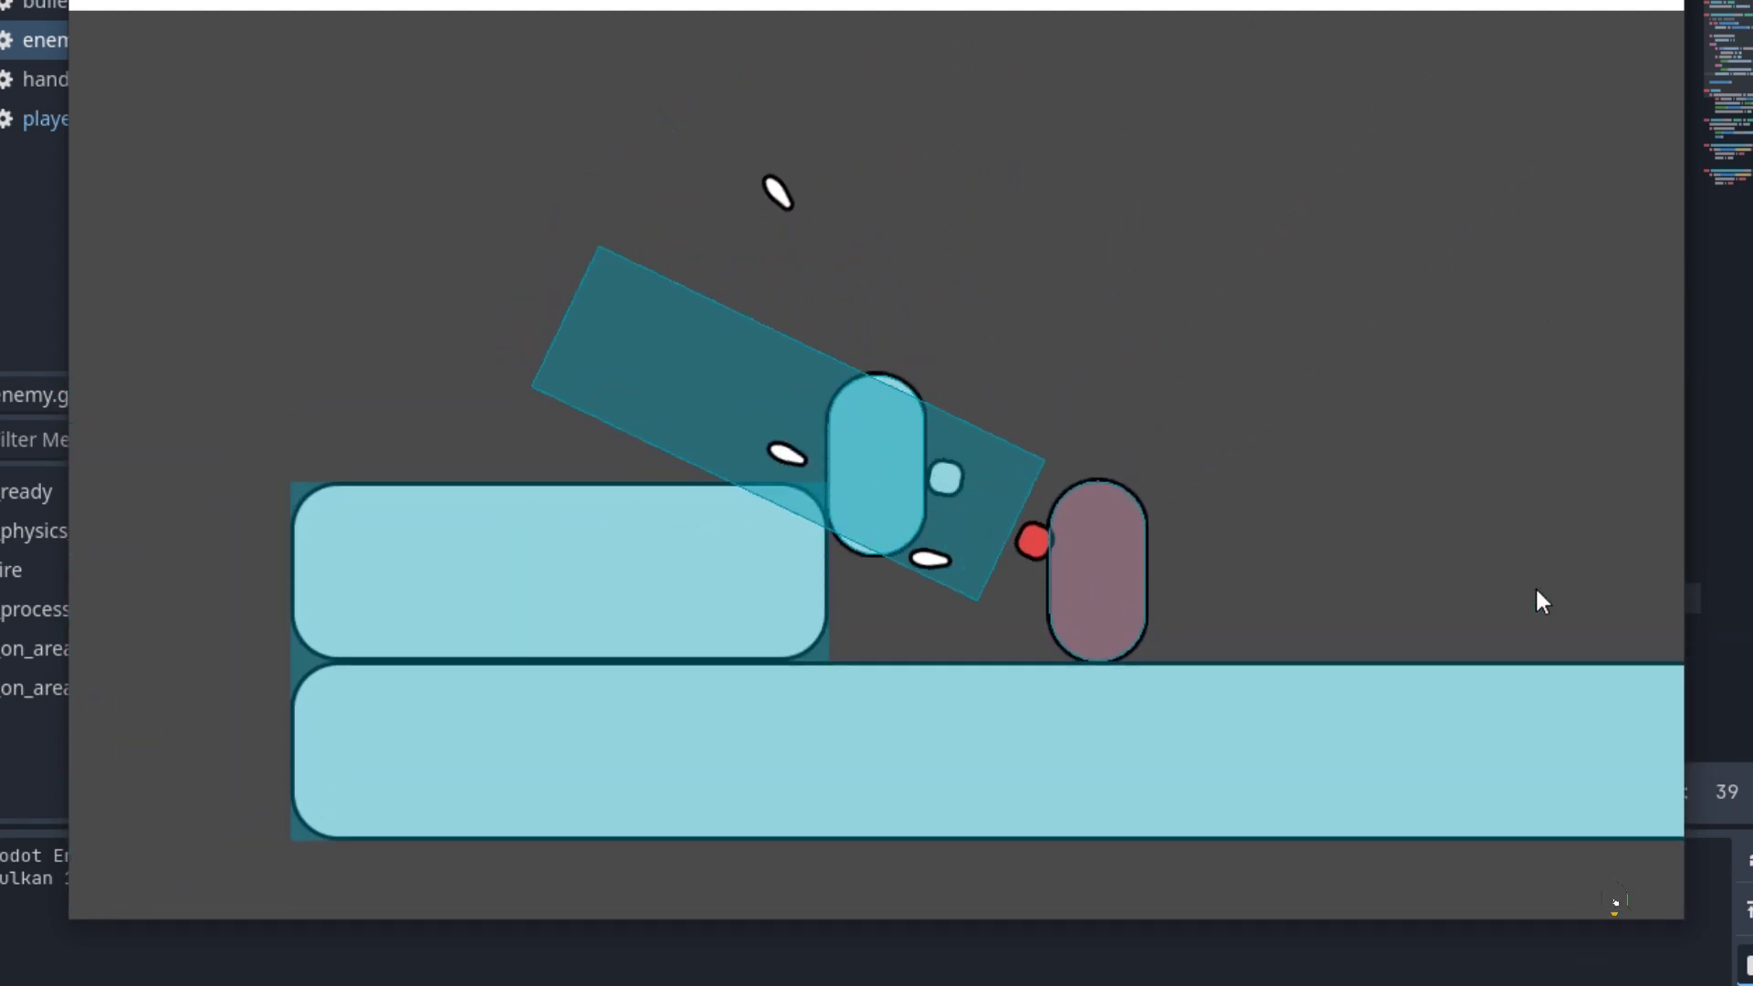
key(d)
key(space)
key(a)
key(space)
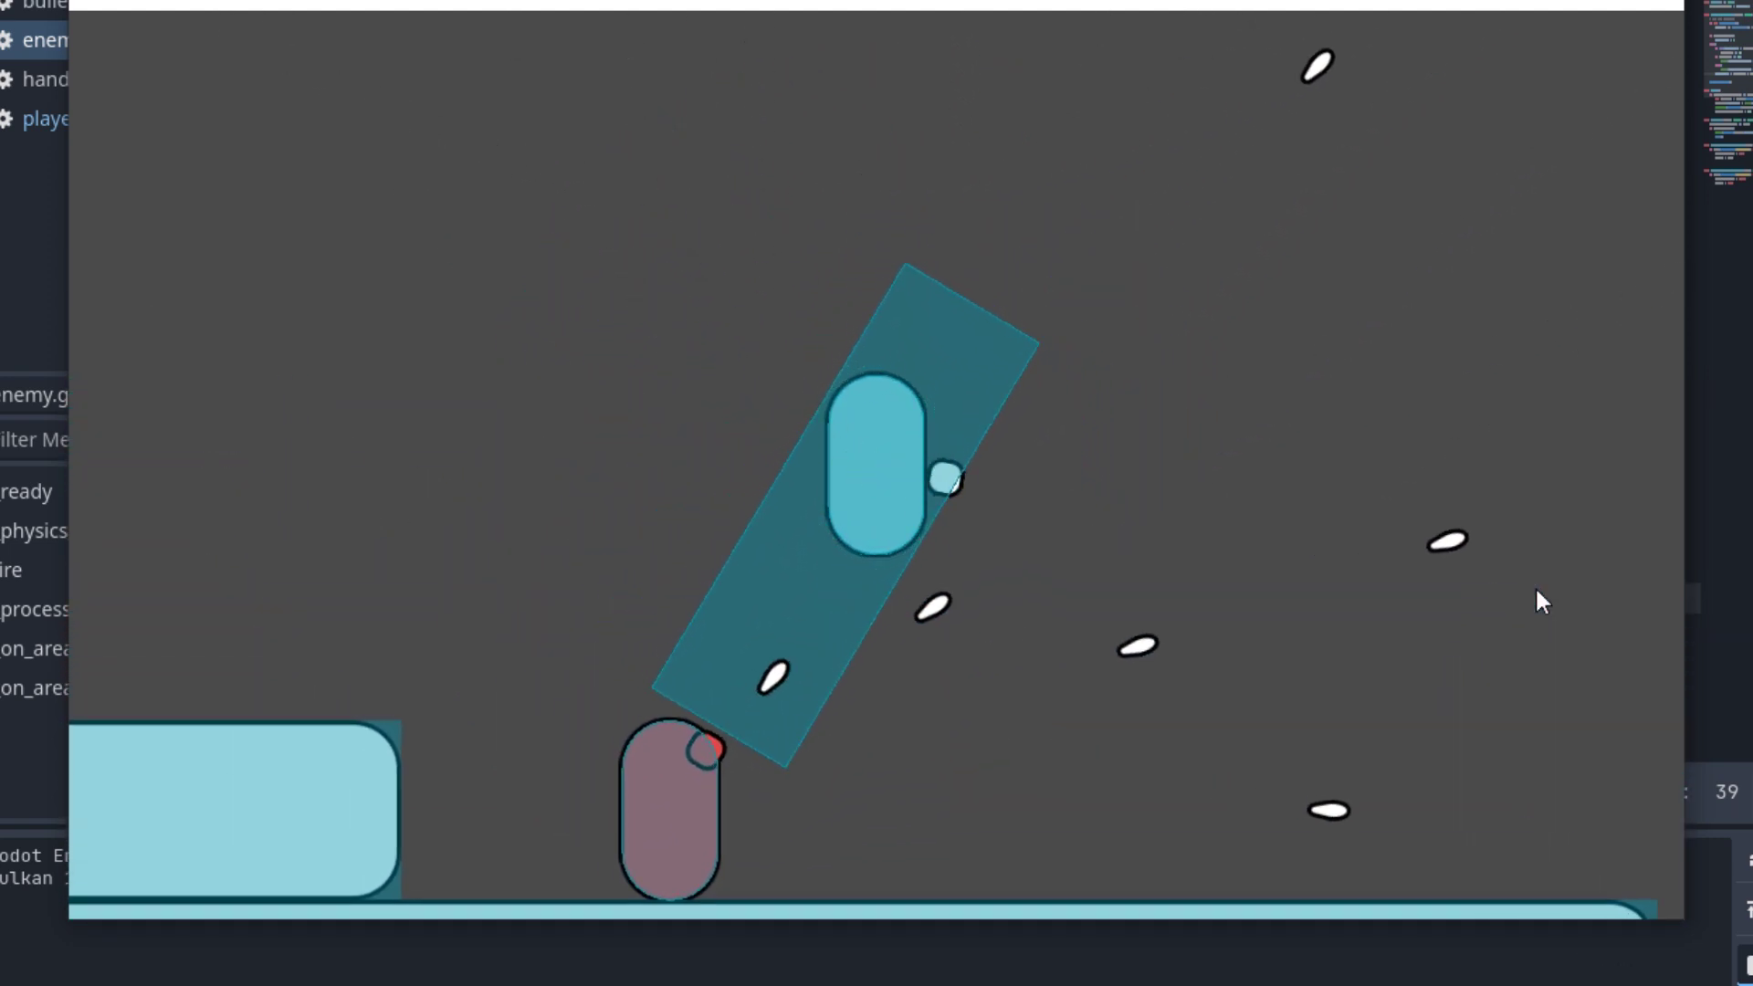
key(space)
key(a)
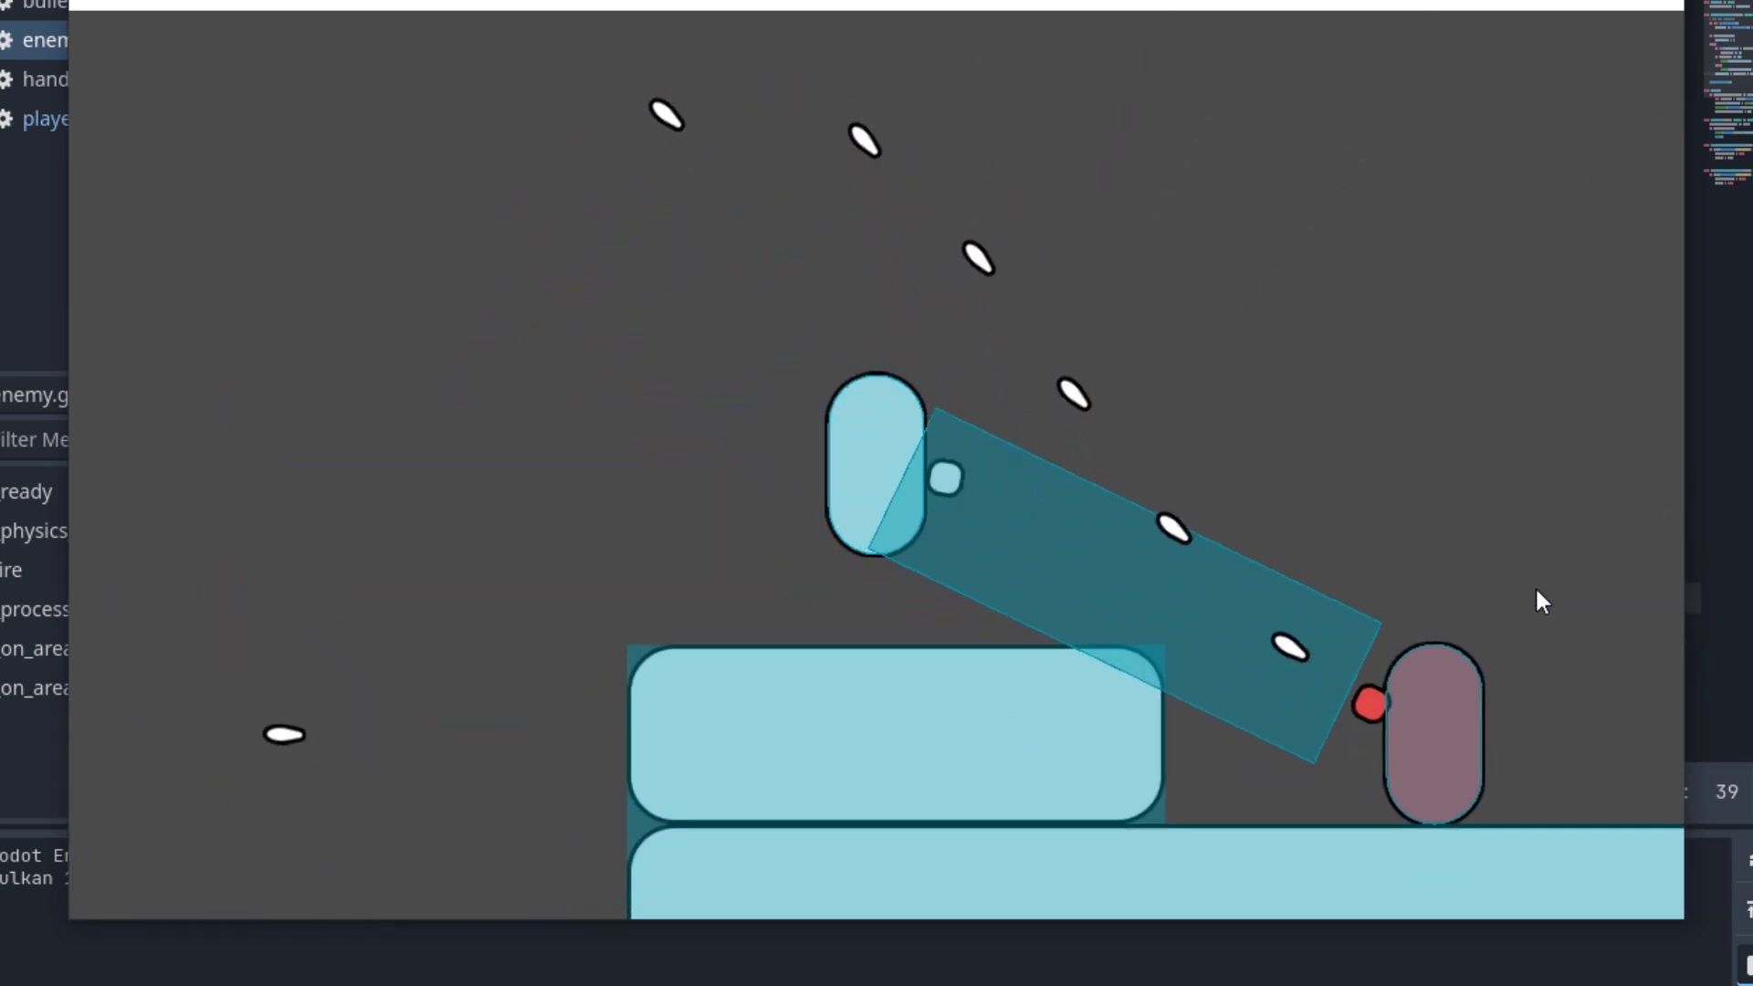
key(d)
key(alt+F4)
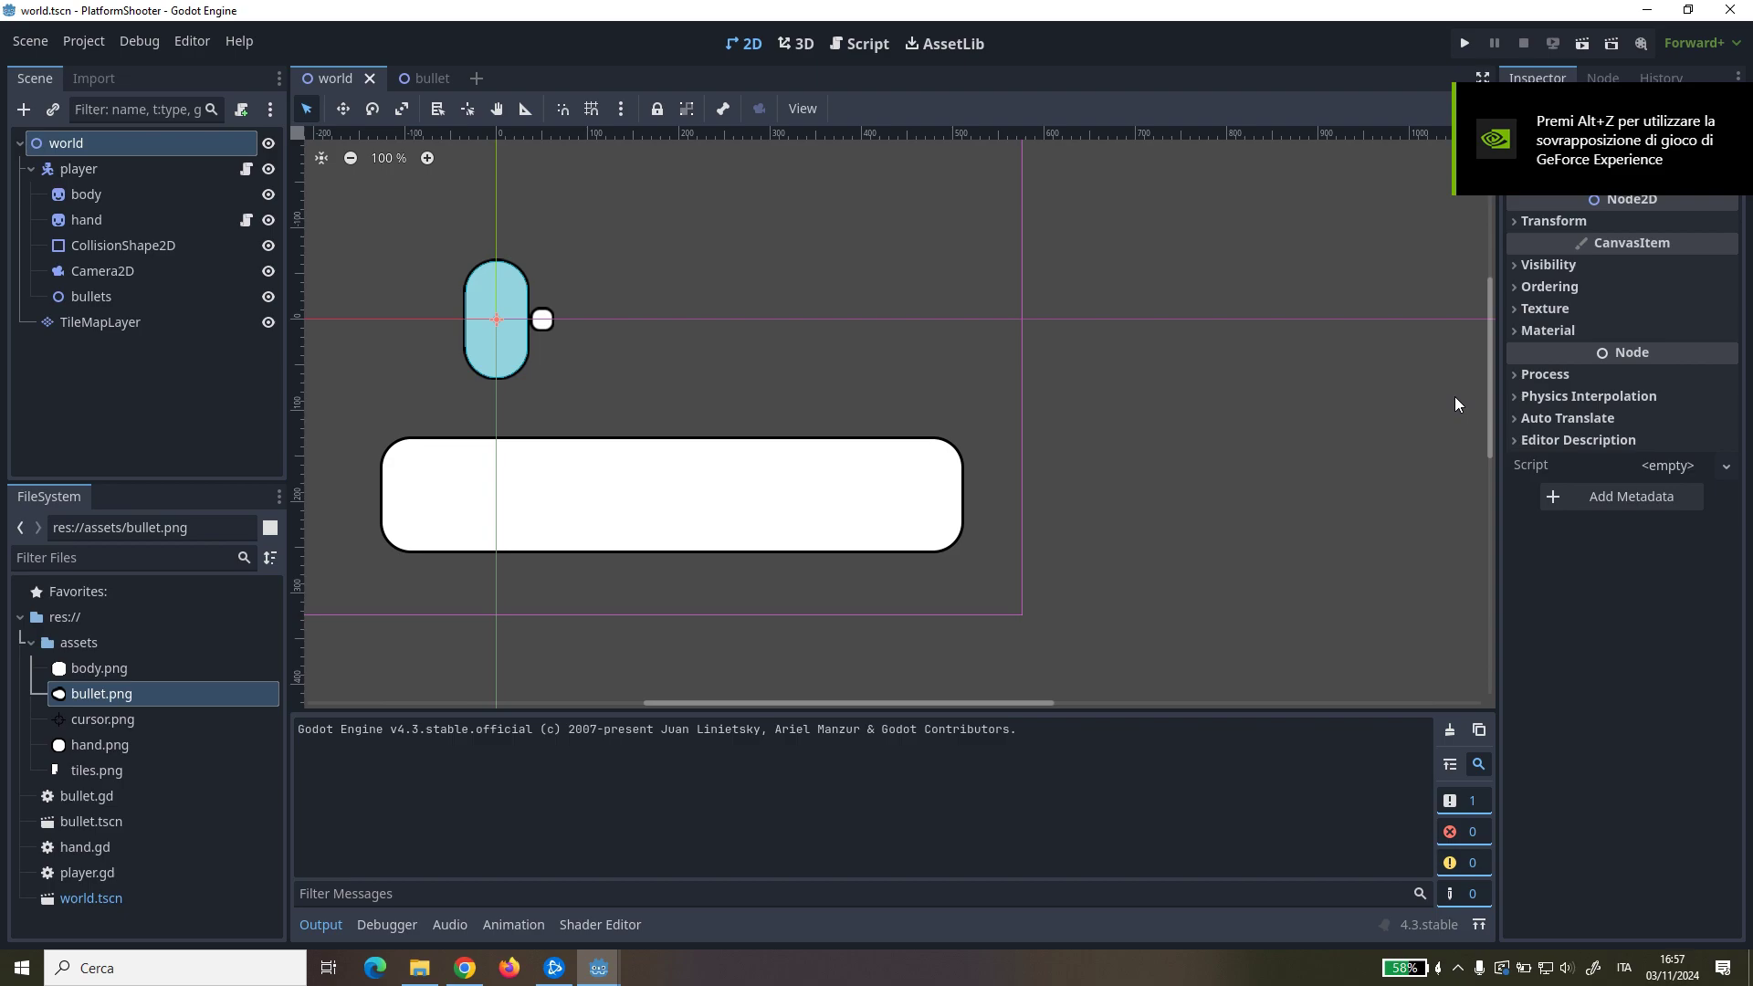
Step: Save the player node as player.tscn with Save Branch as Scene, then start a new scene
middle_drag(884, 396, 1142, 435)
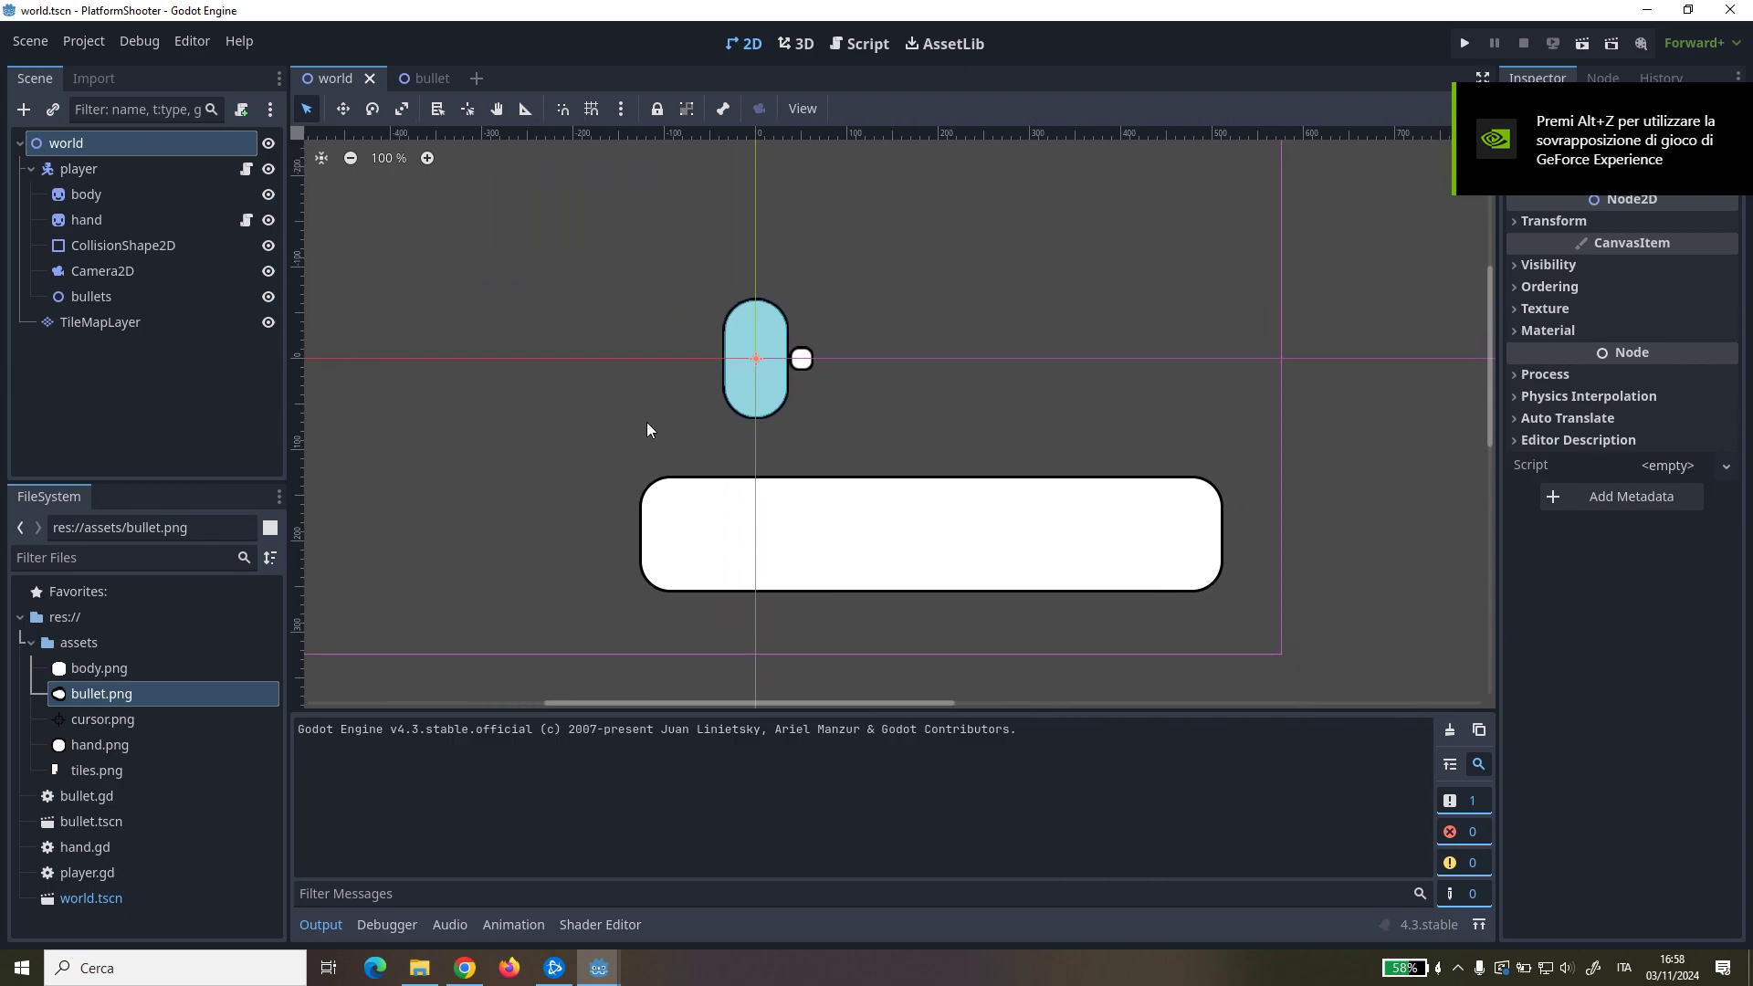
right_click(162, 167)
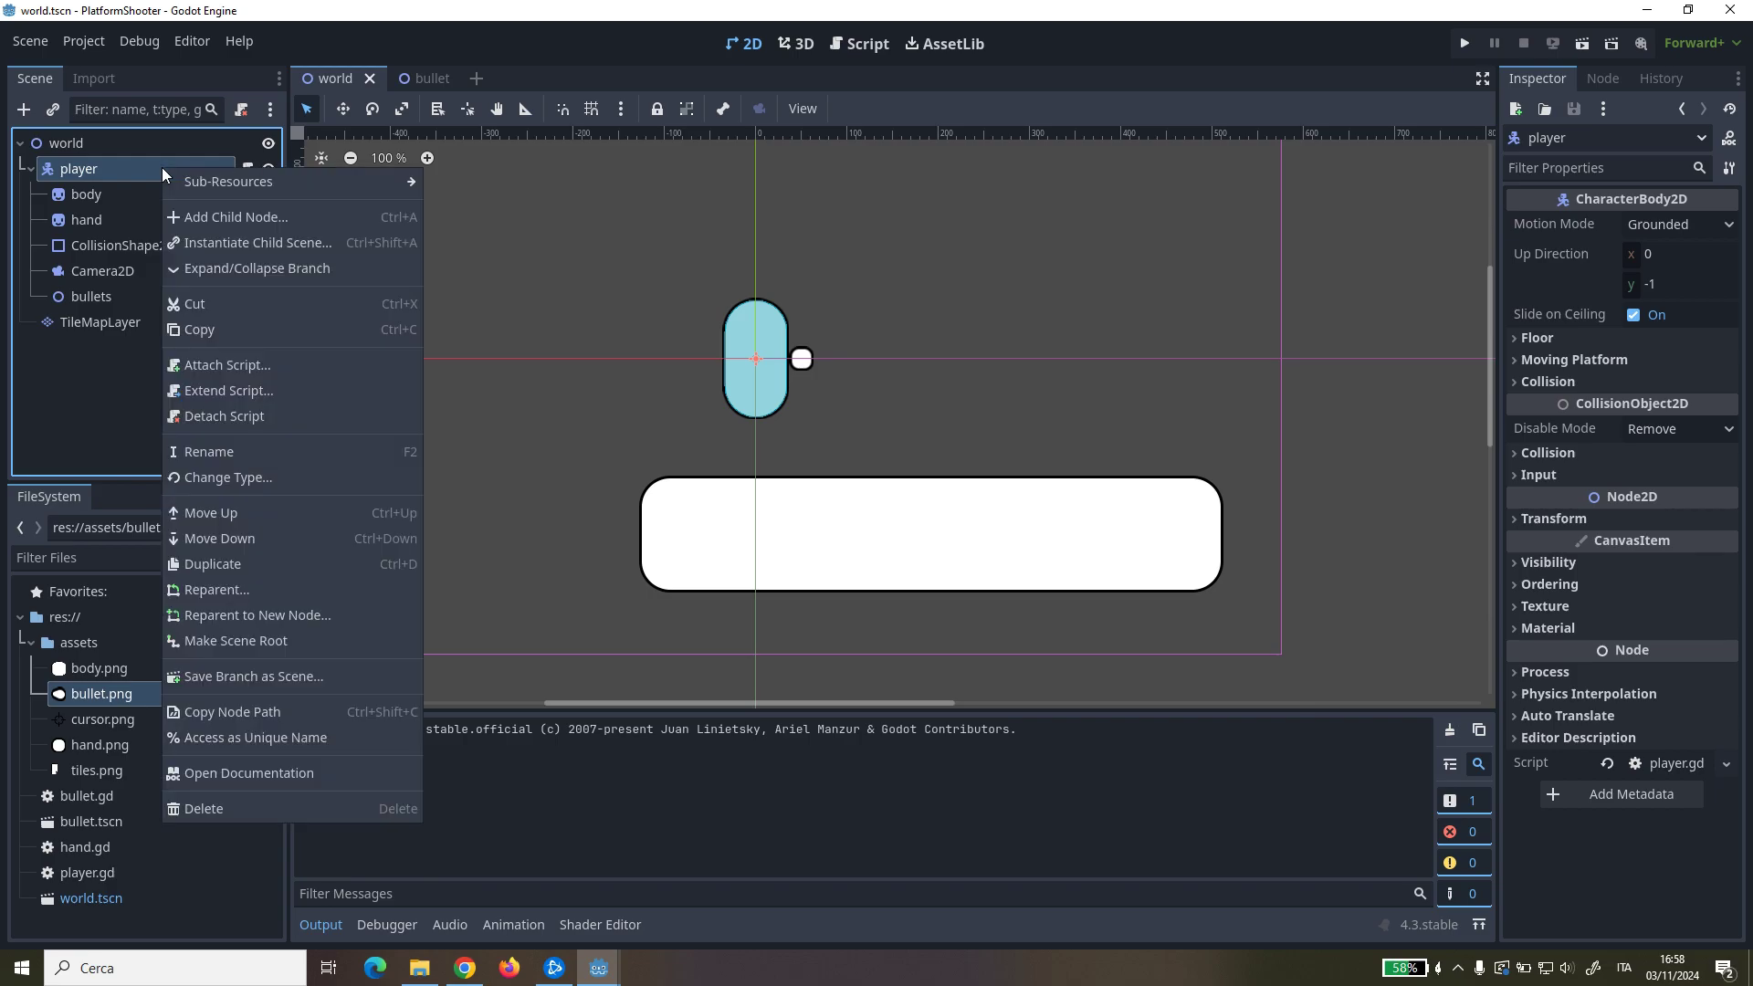
click(327, 686)
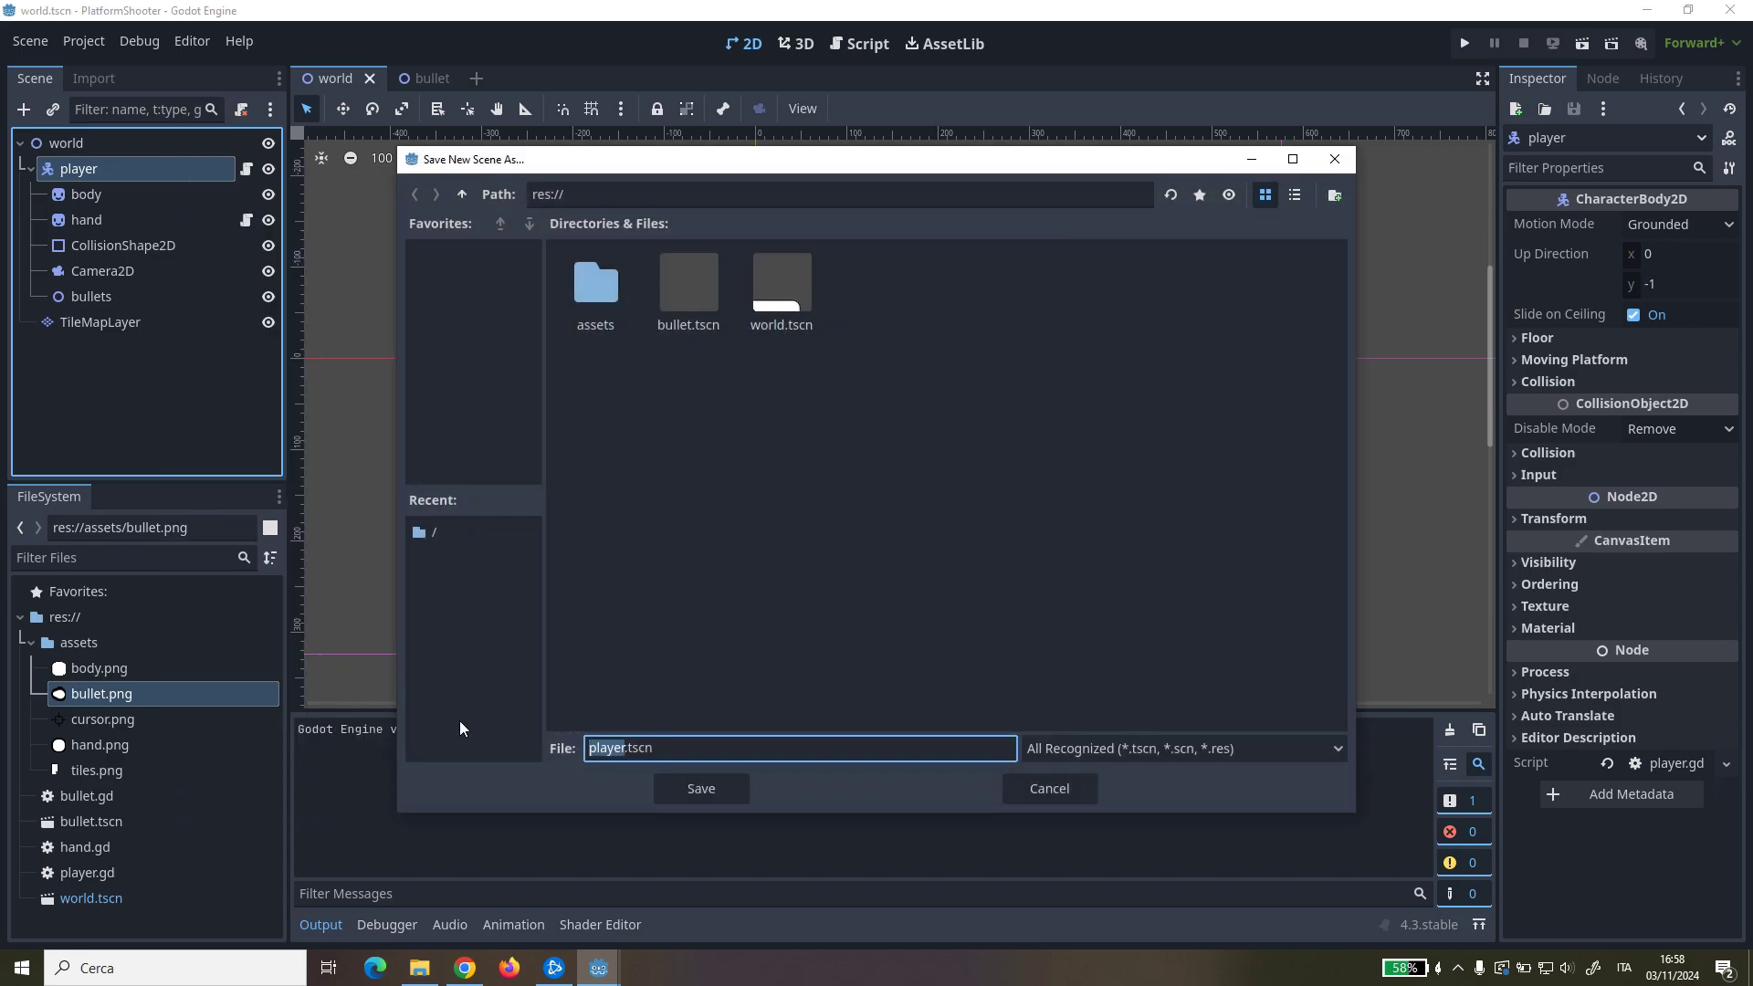
click(710, 792)
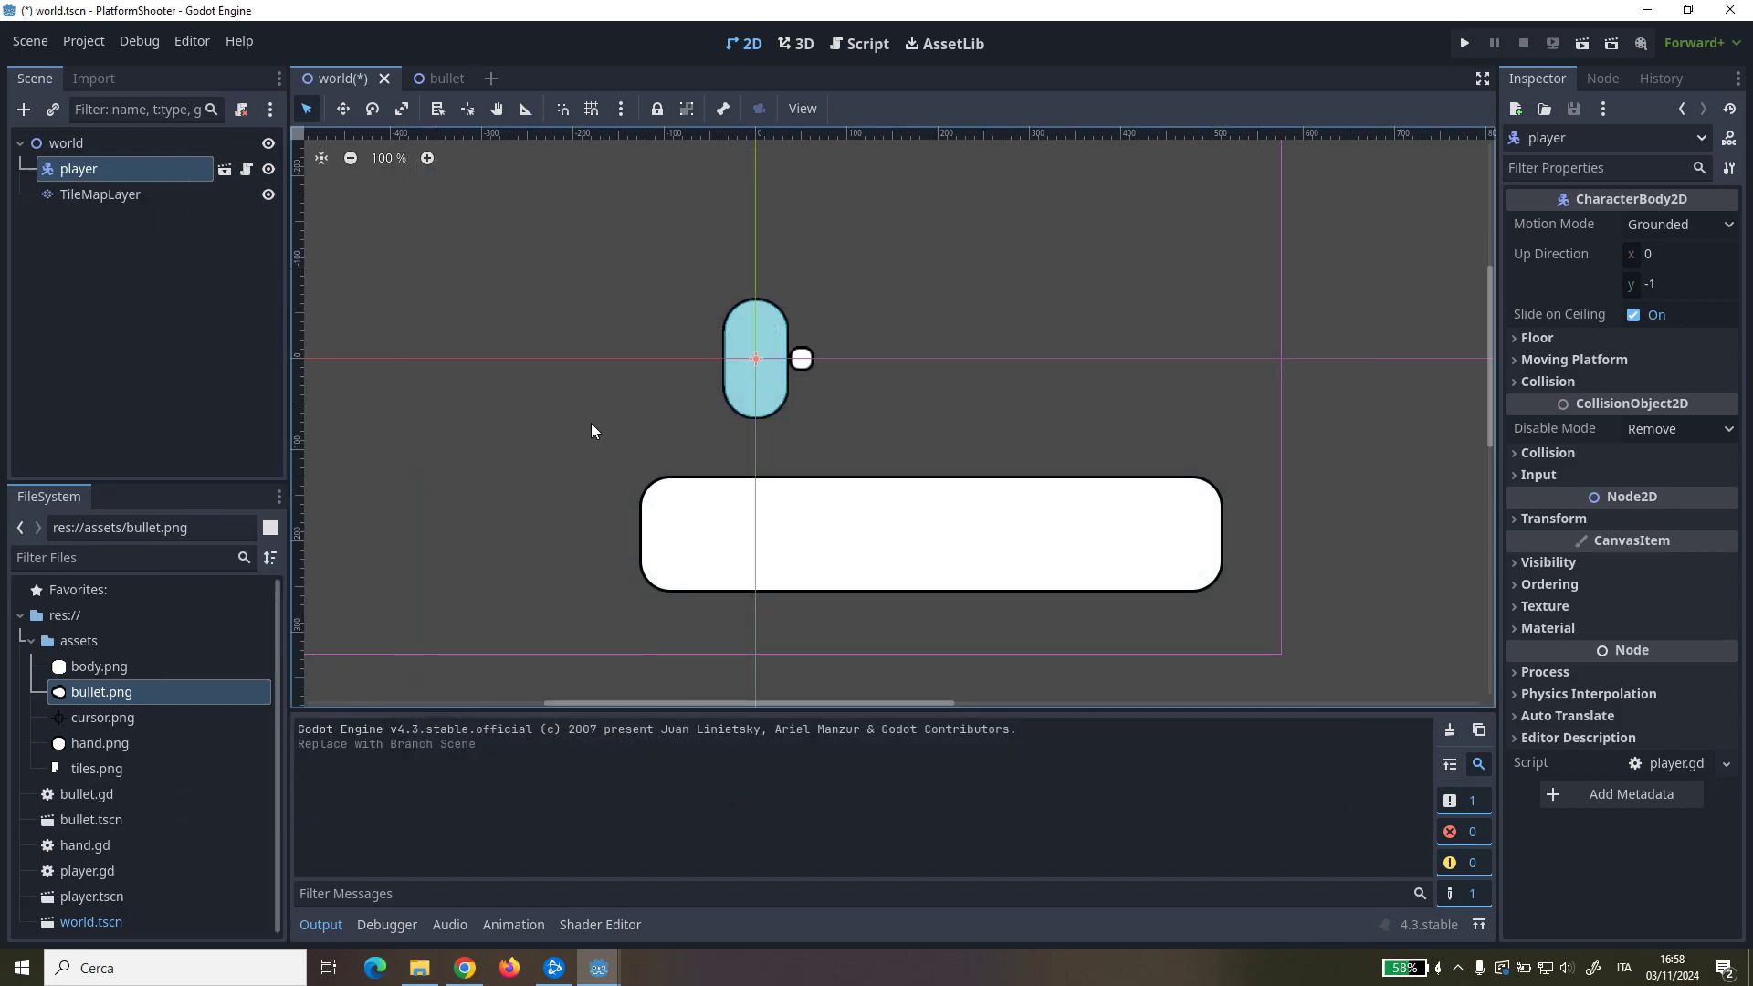
click(129, 170)
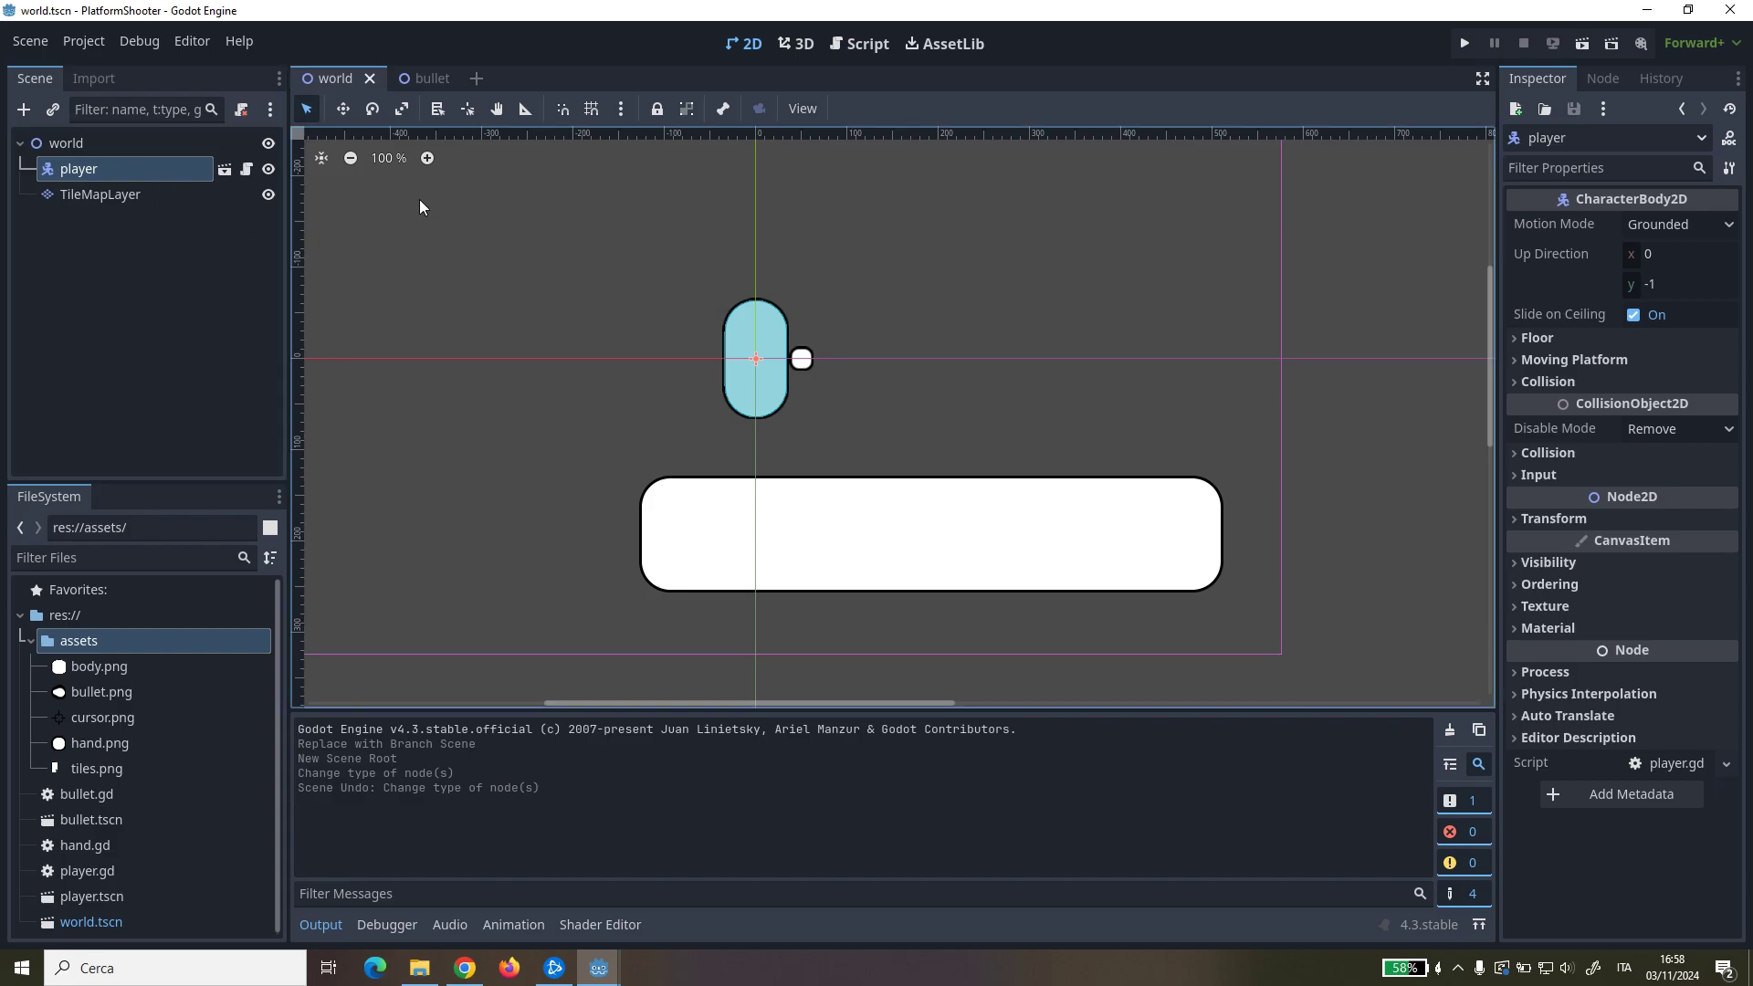
click(475, 81)
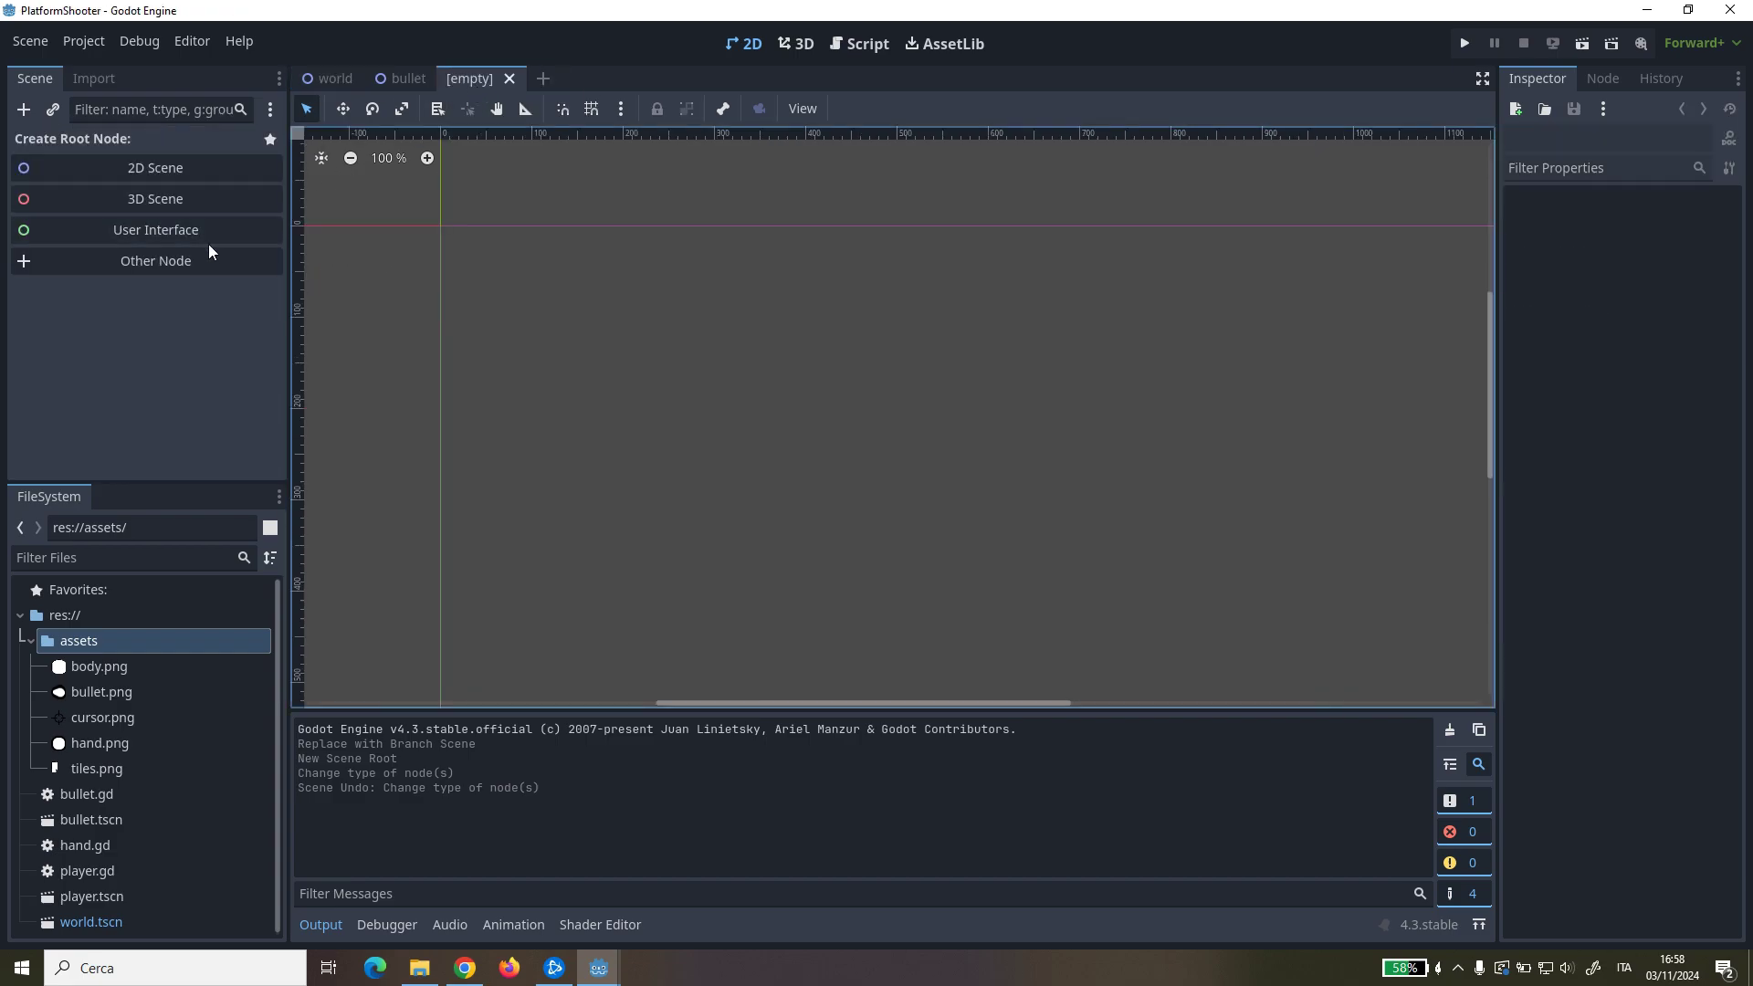
Step: Create a CharacterBody2D root node and rename it enemy
click(181, 263)
text(chara)
key(Return)
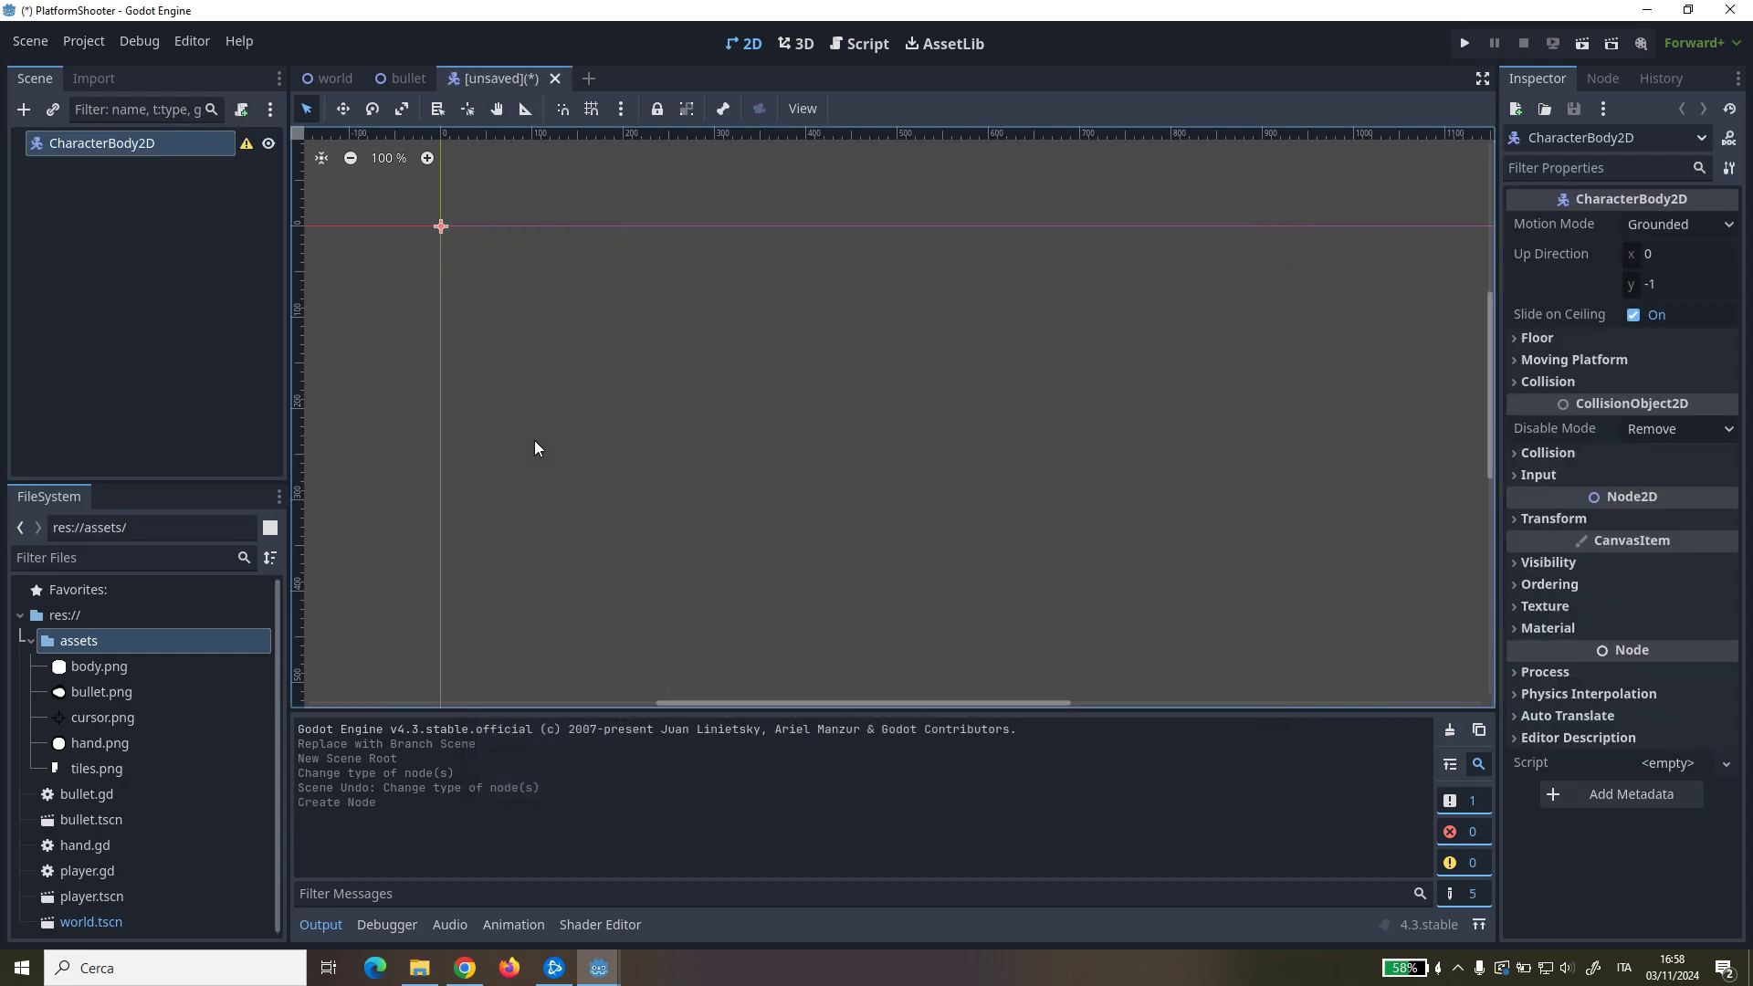
click(161, 146)
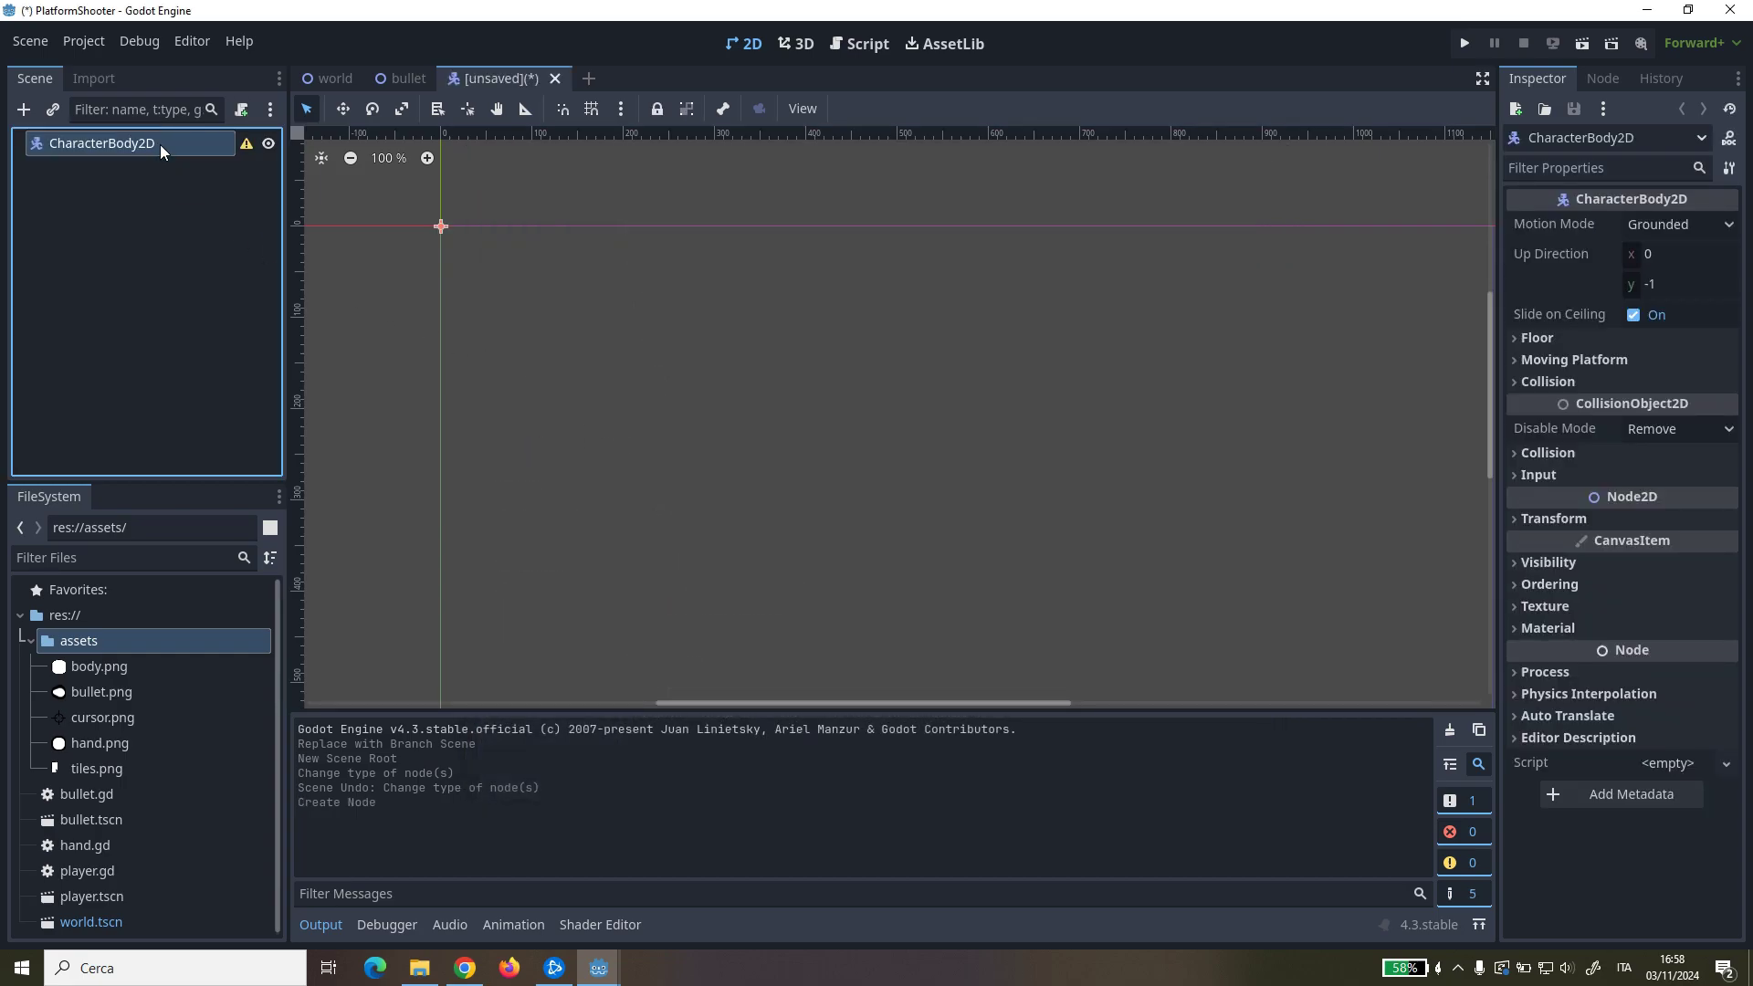
double_click(161, 144)
text(enemy)
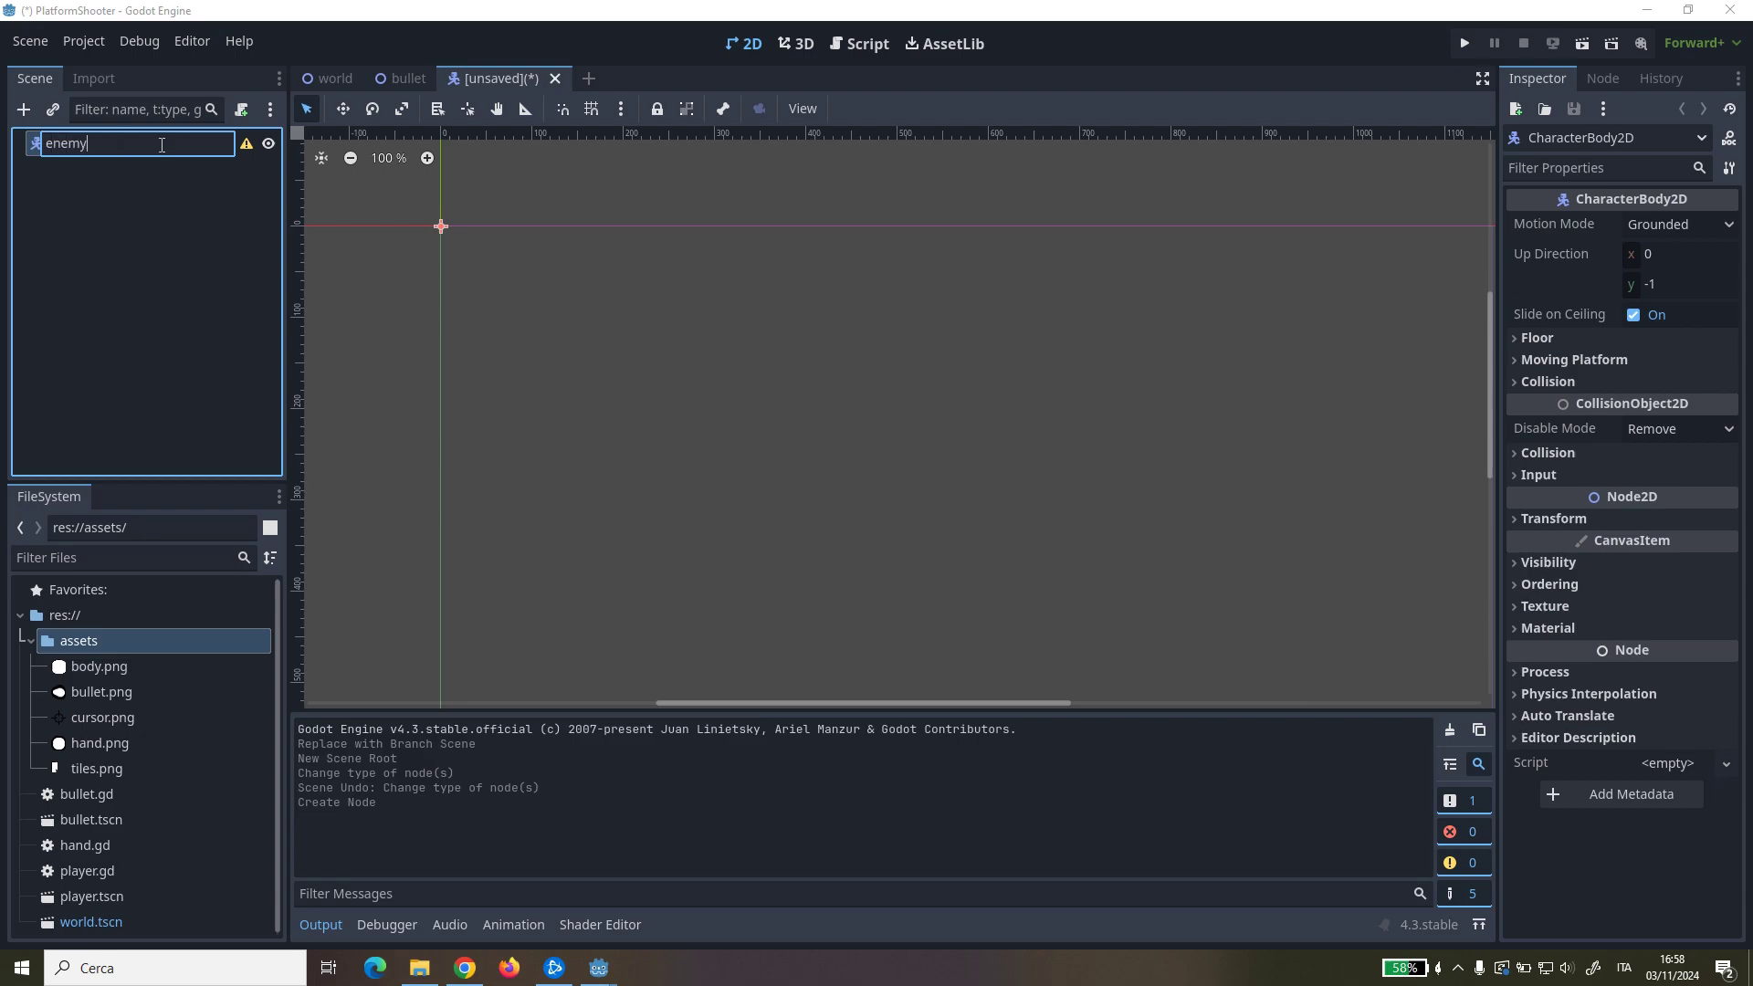
key(Return)
Step: Add a Sprite2D child under enemy and rename it body
right_click(161, 145)
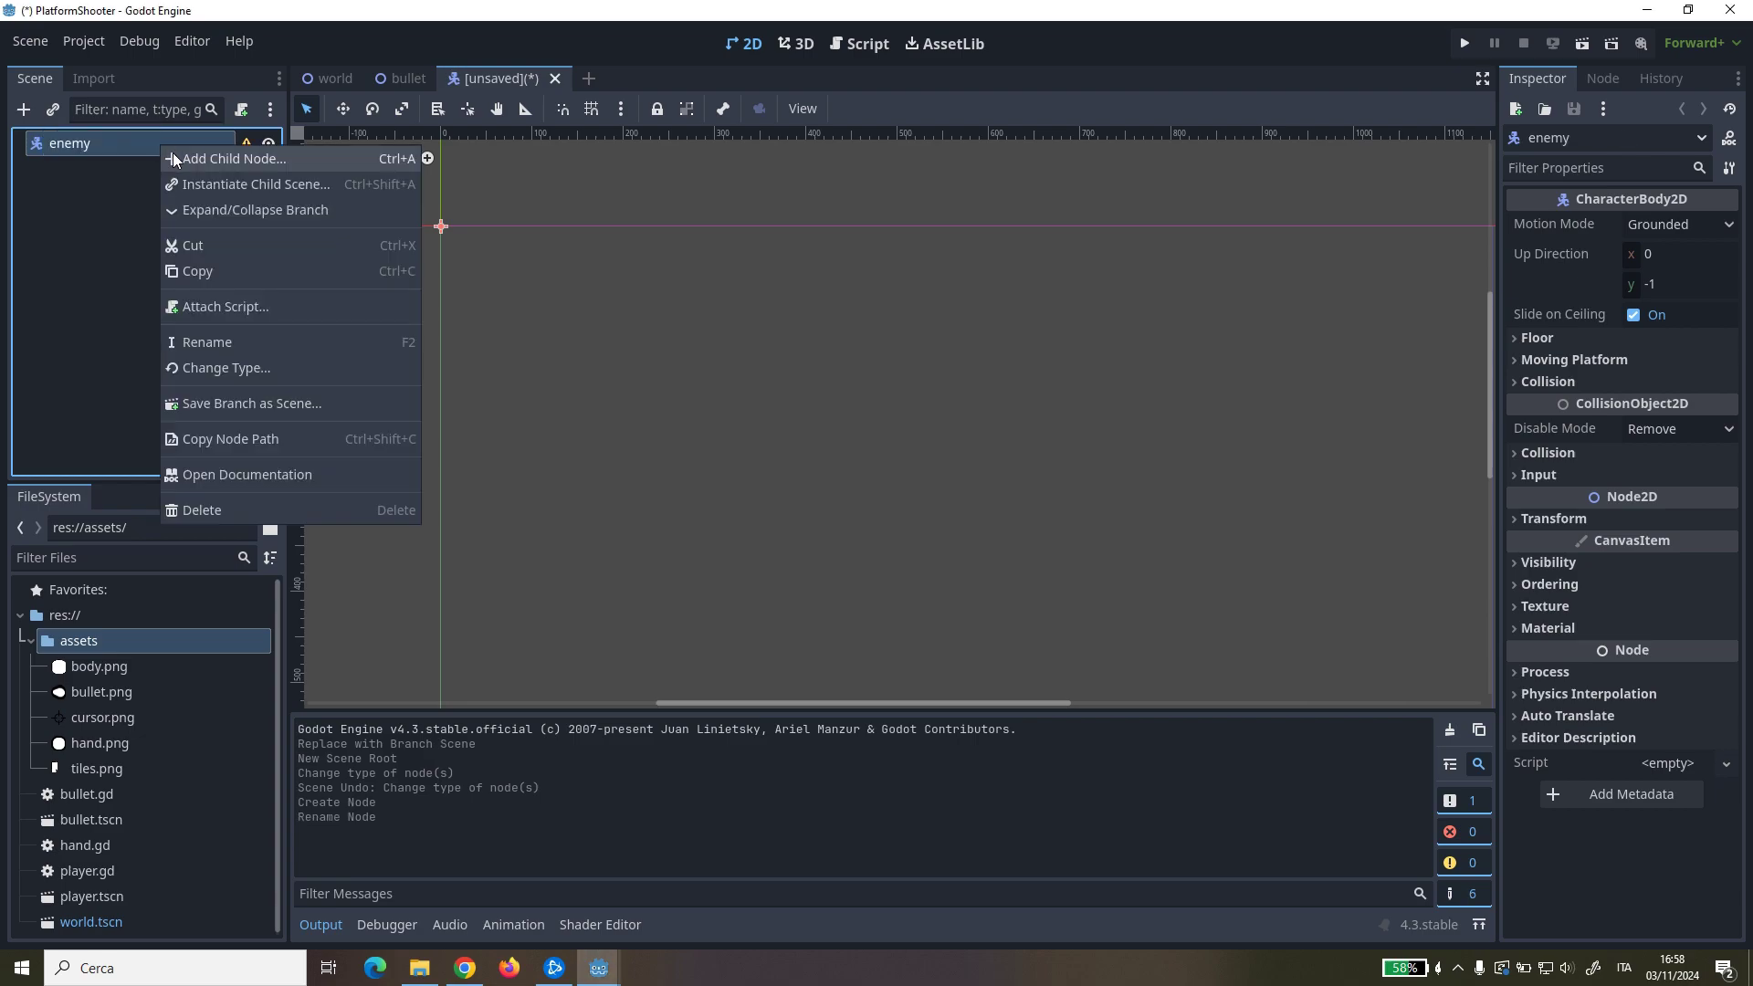
click(172, 152)
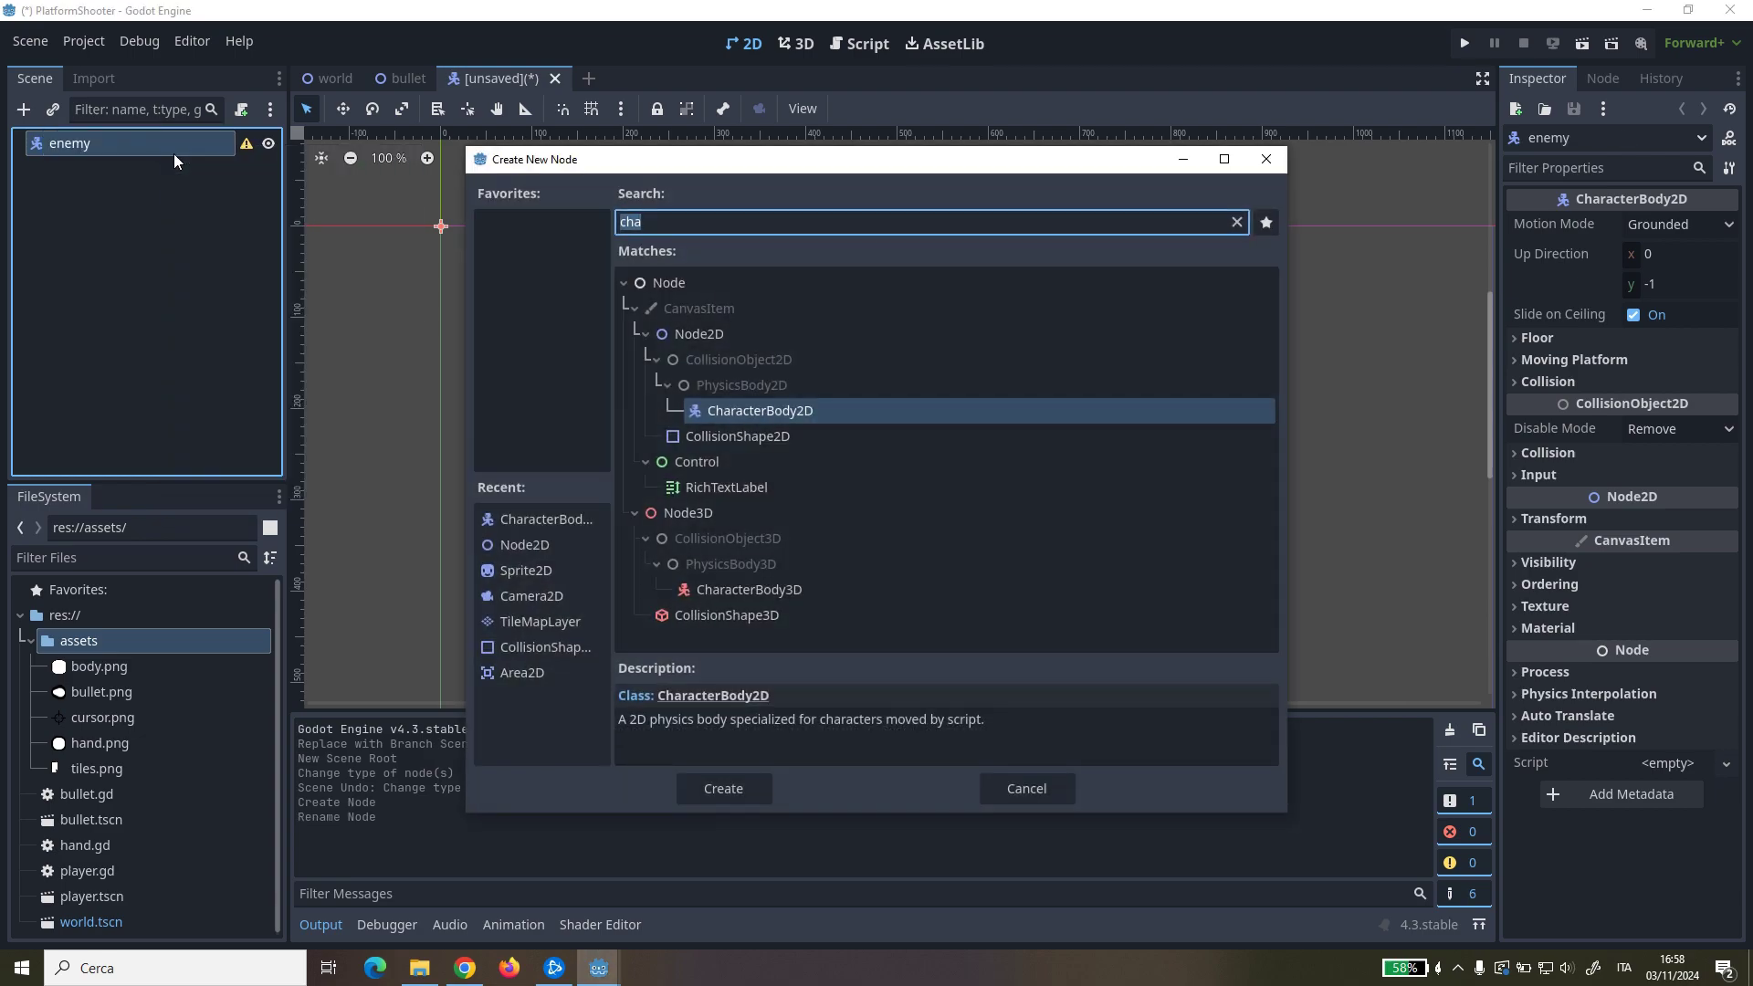
text(sprite)
key(Return)
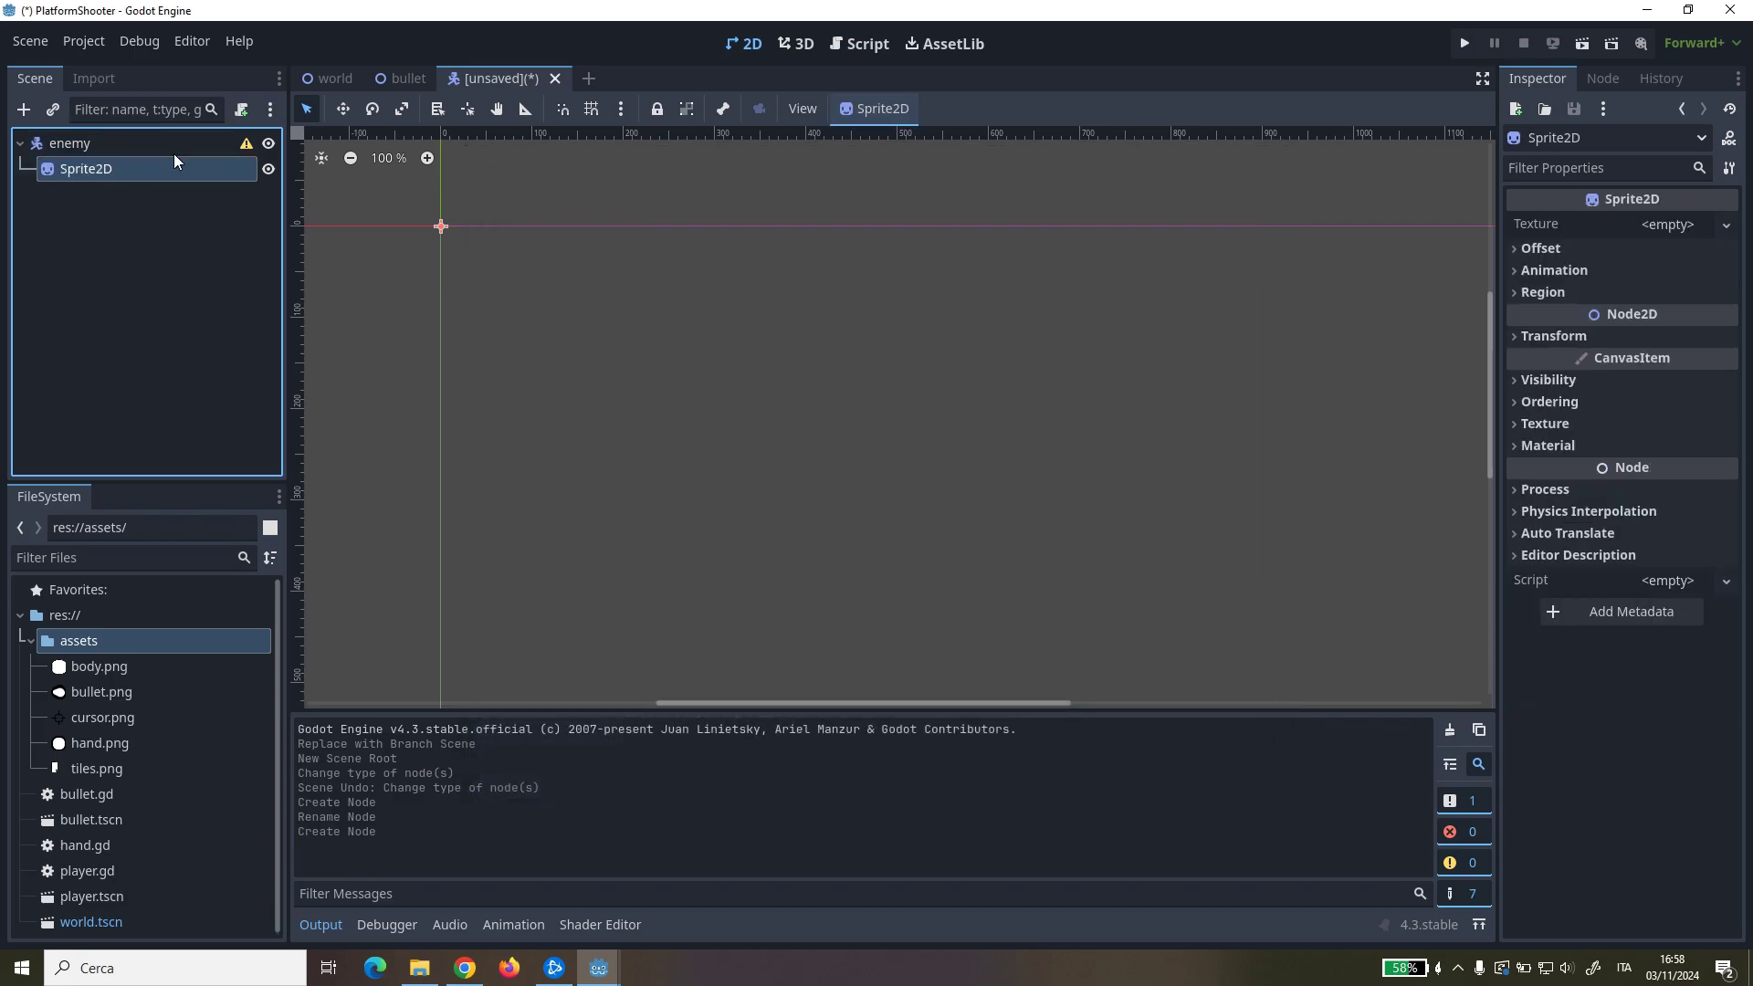
click(175, 154)
click(157, 162)
click(159, 164)
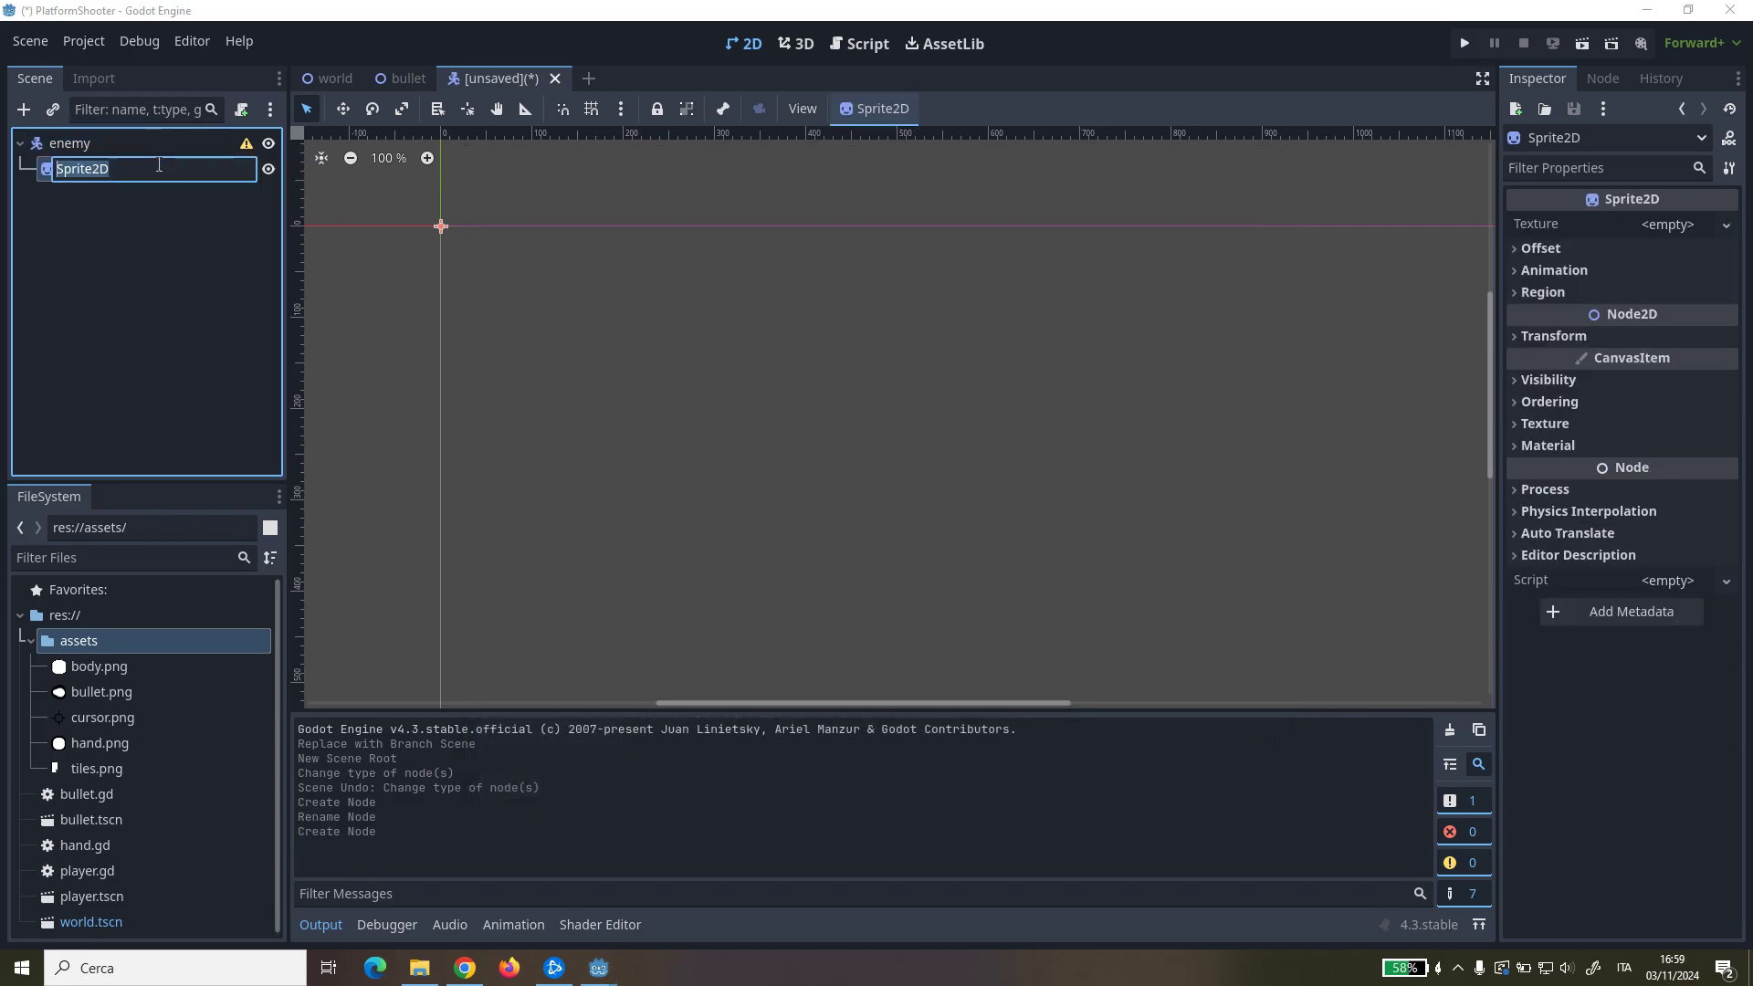
text(body)
key(Return)
click(135, 151)
Step: Add a Node2D child under enemy and name it hand
right_click(136, 152)
click(145, 160)
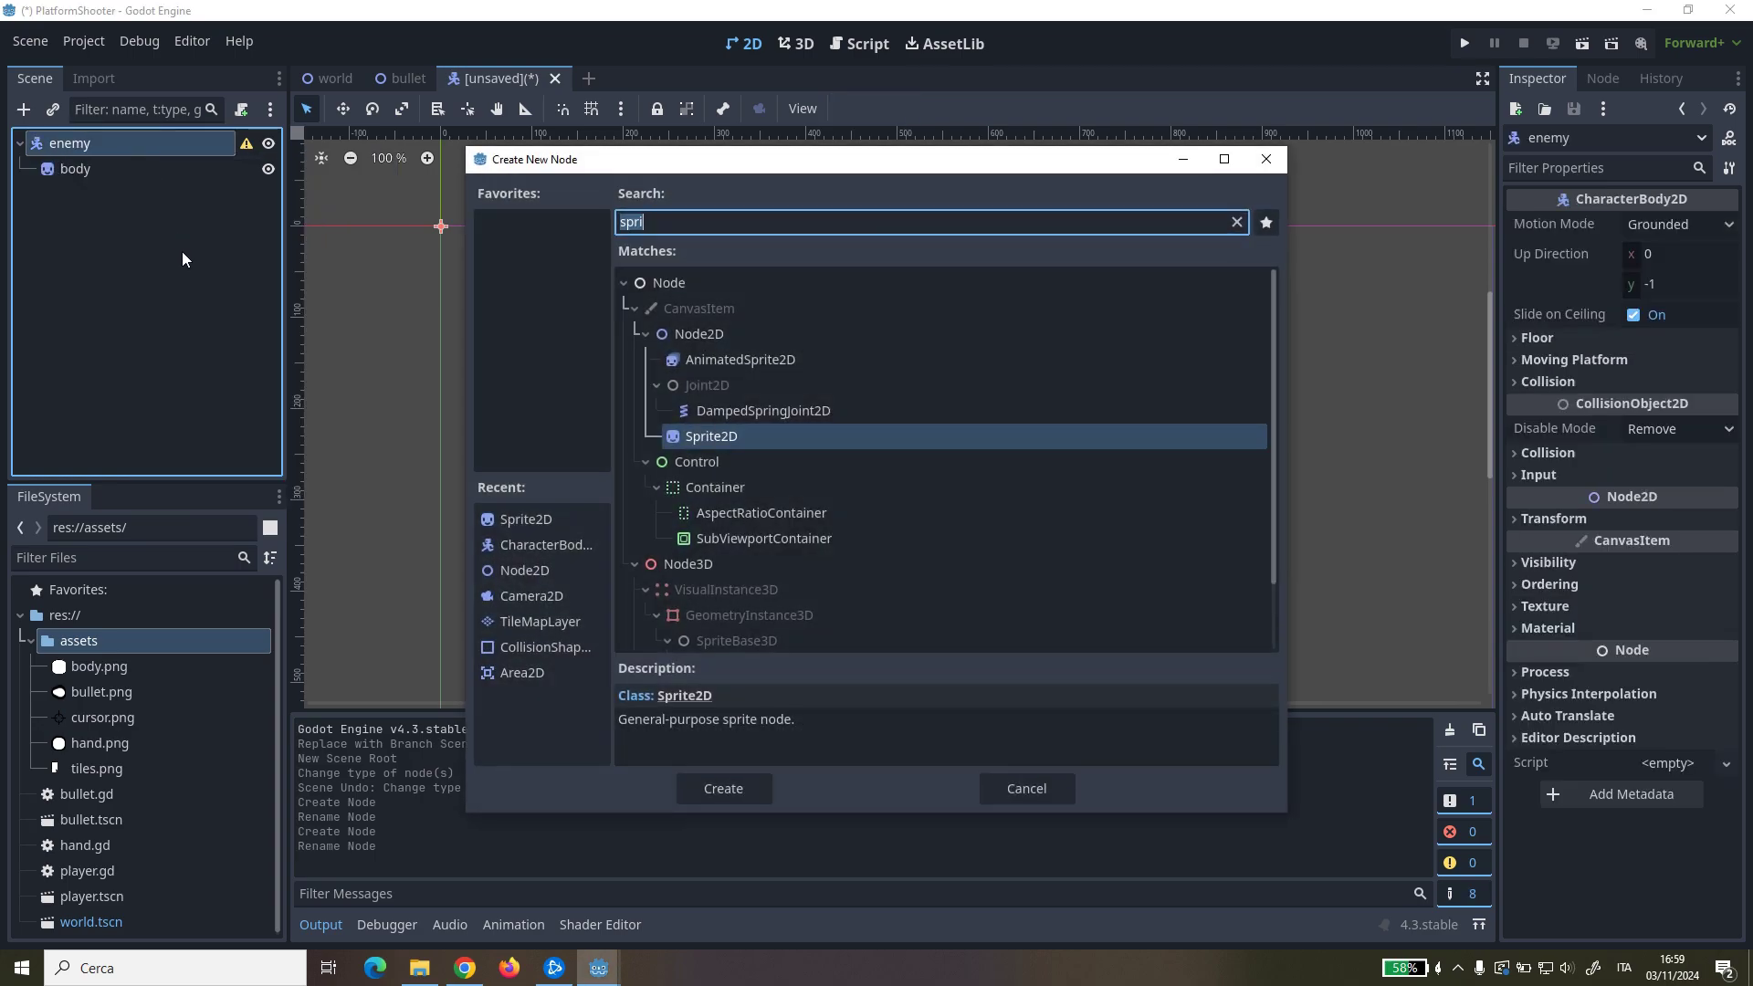
text(node)
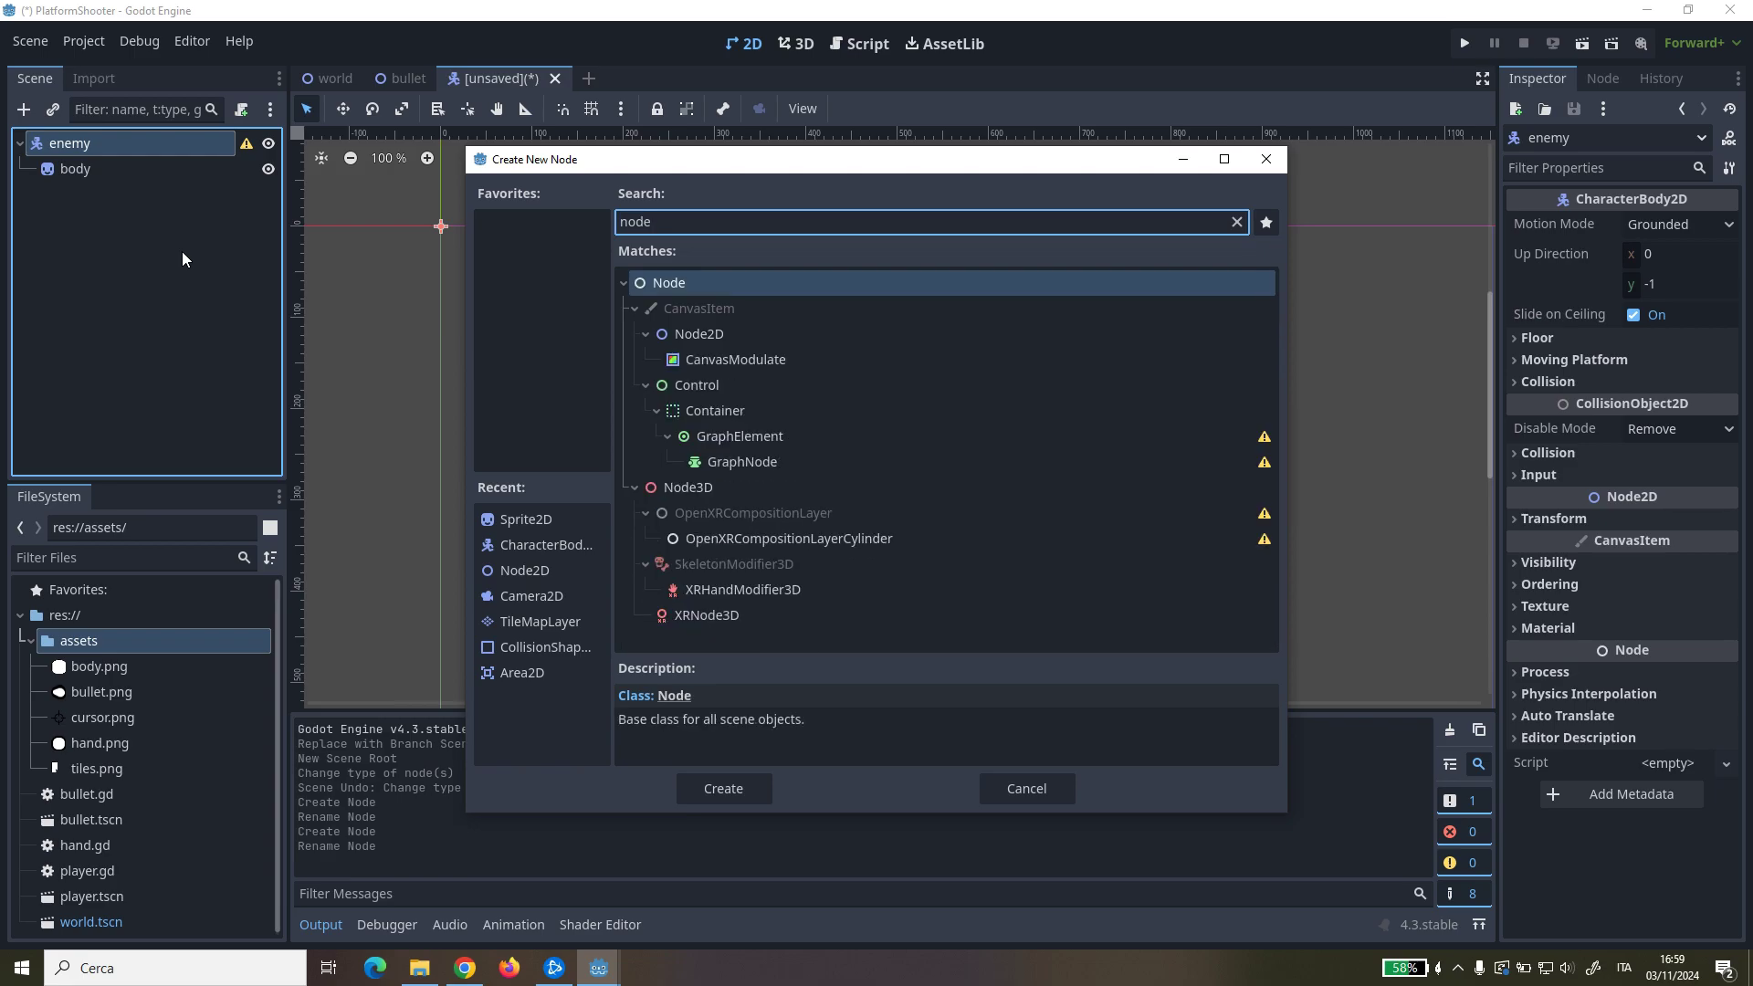
double_click(720, 333)
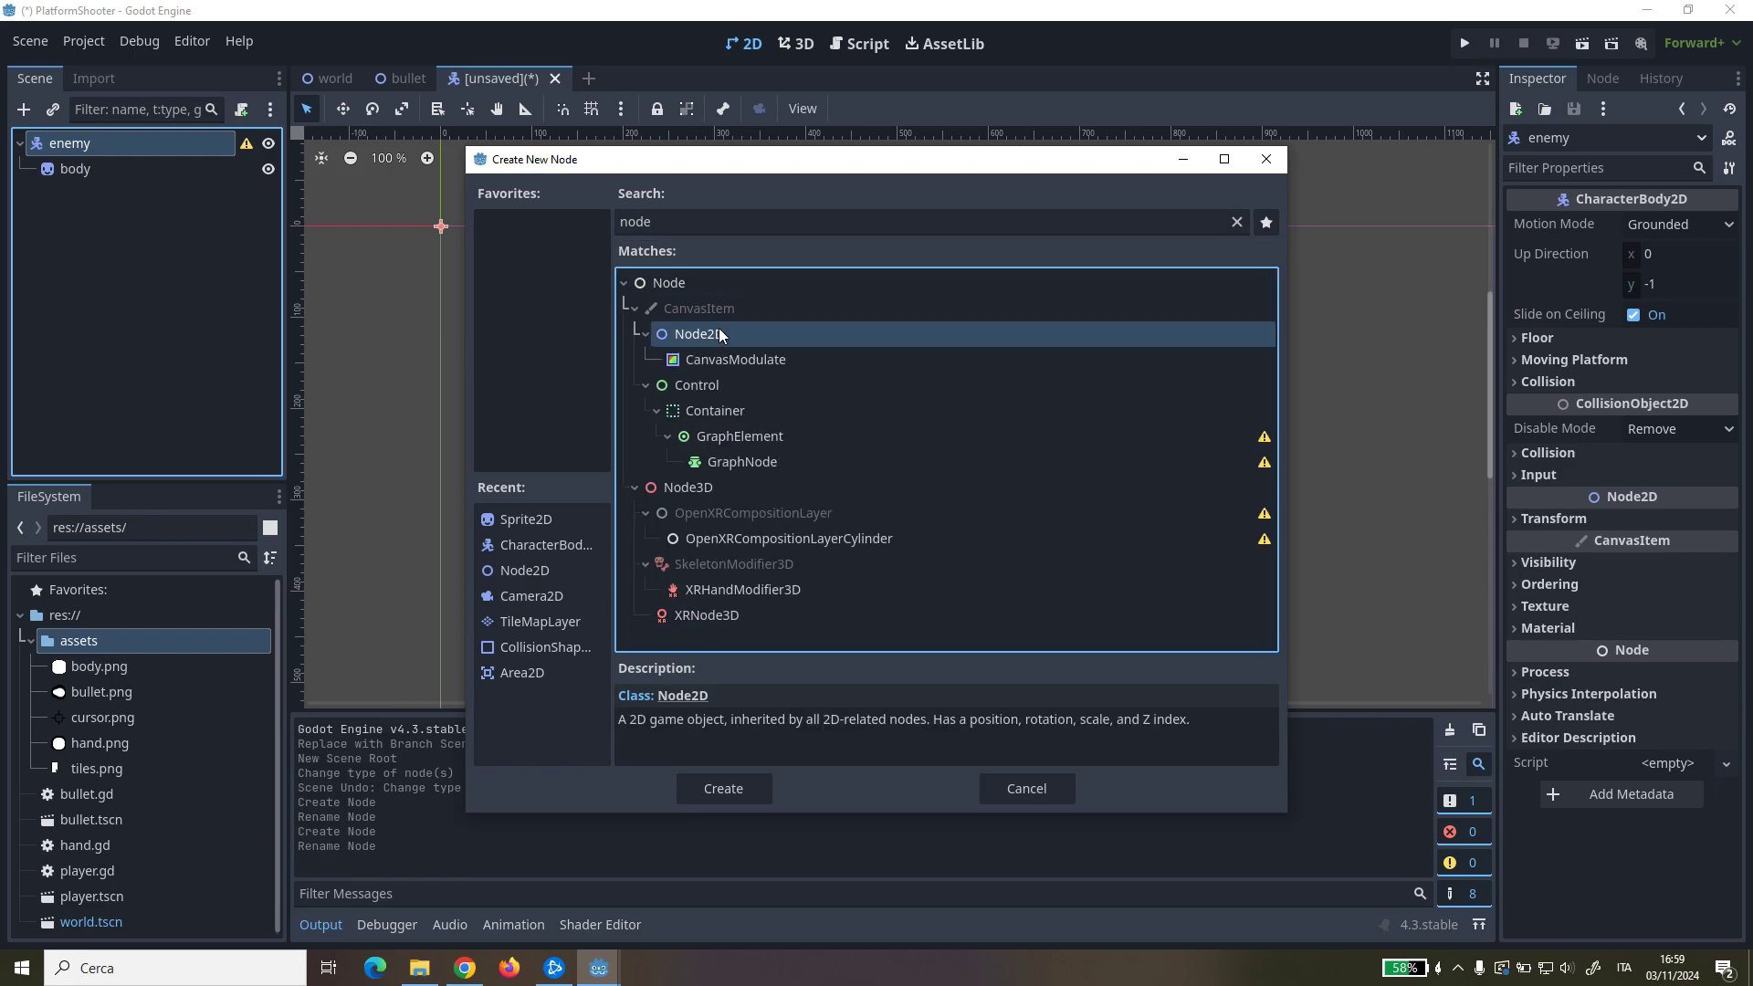
double_click(113, 195)
text(hand)
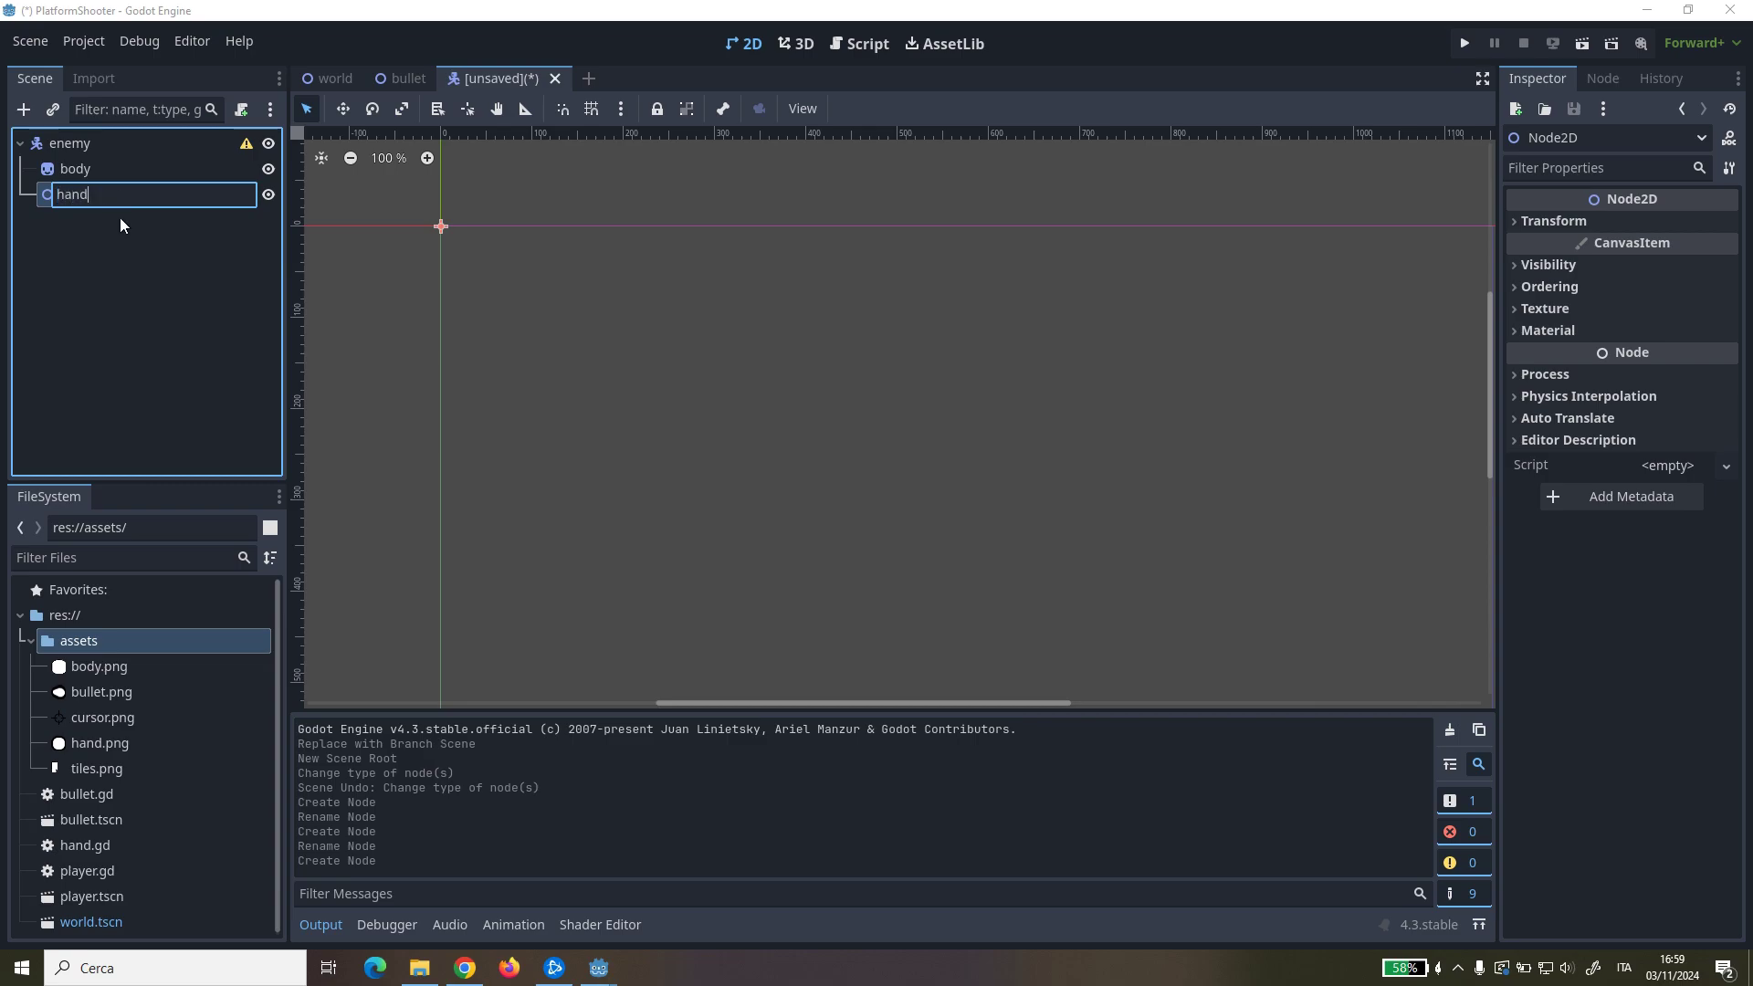
key(Return)
Step: Add a Sprite2D under hand and rename it hand_sprite
right_click(126, 199)
click(150, 210)
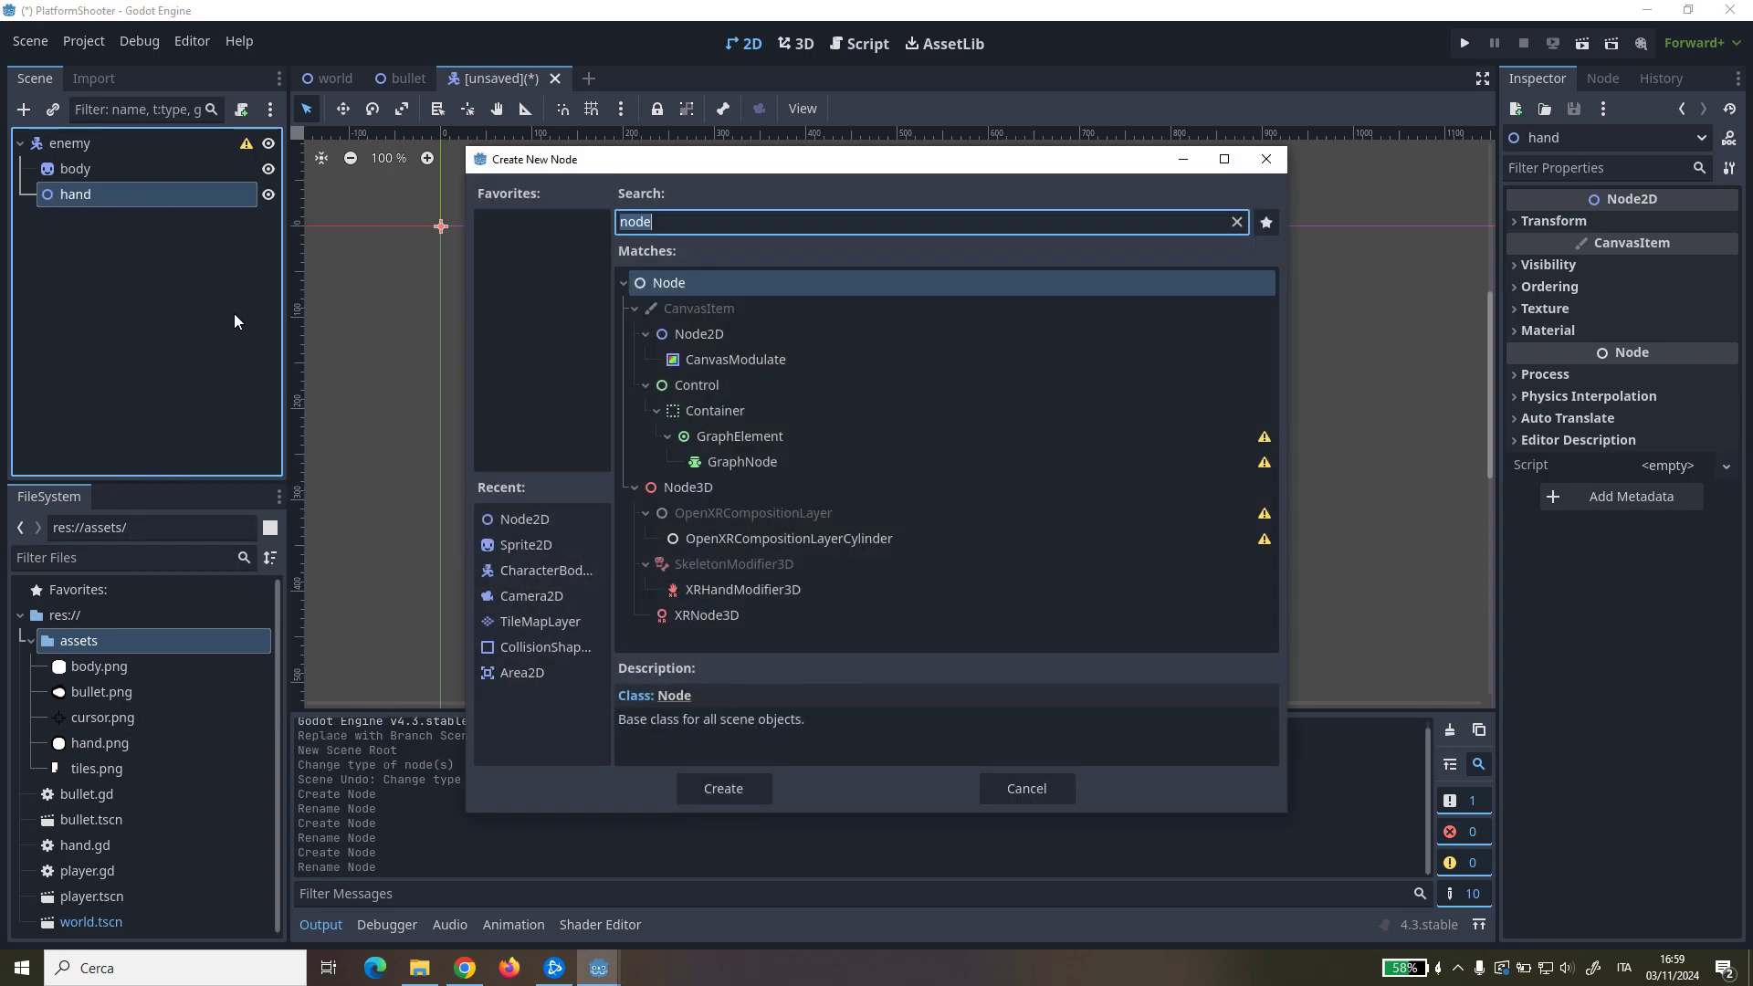
text(sprite)
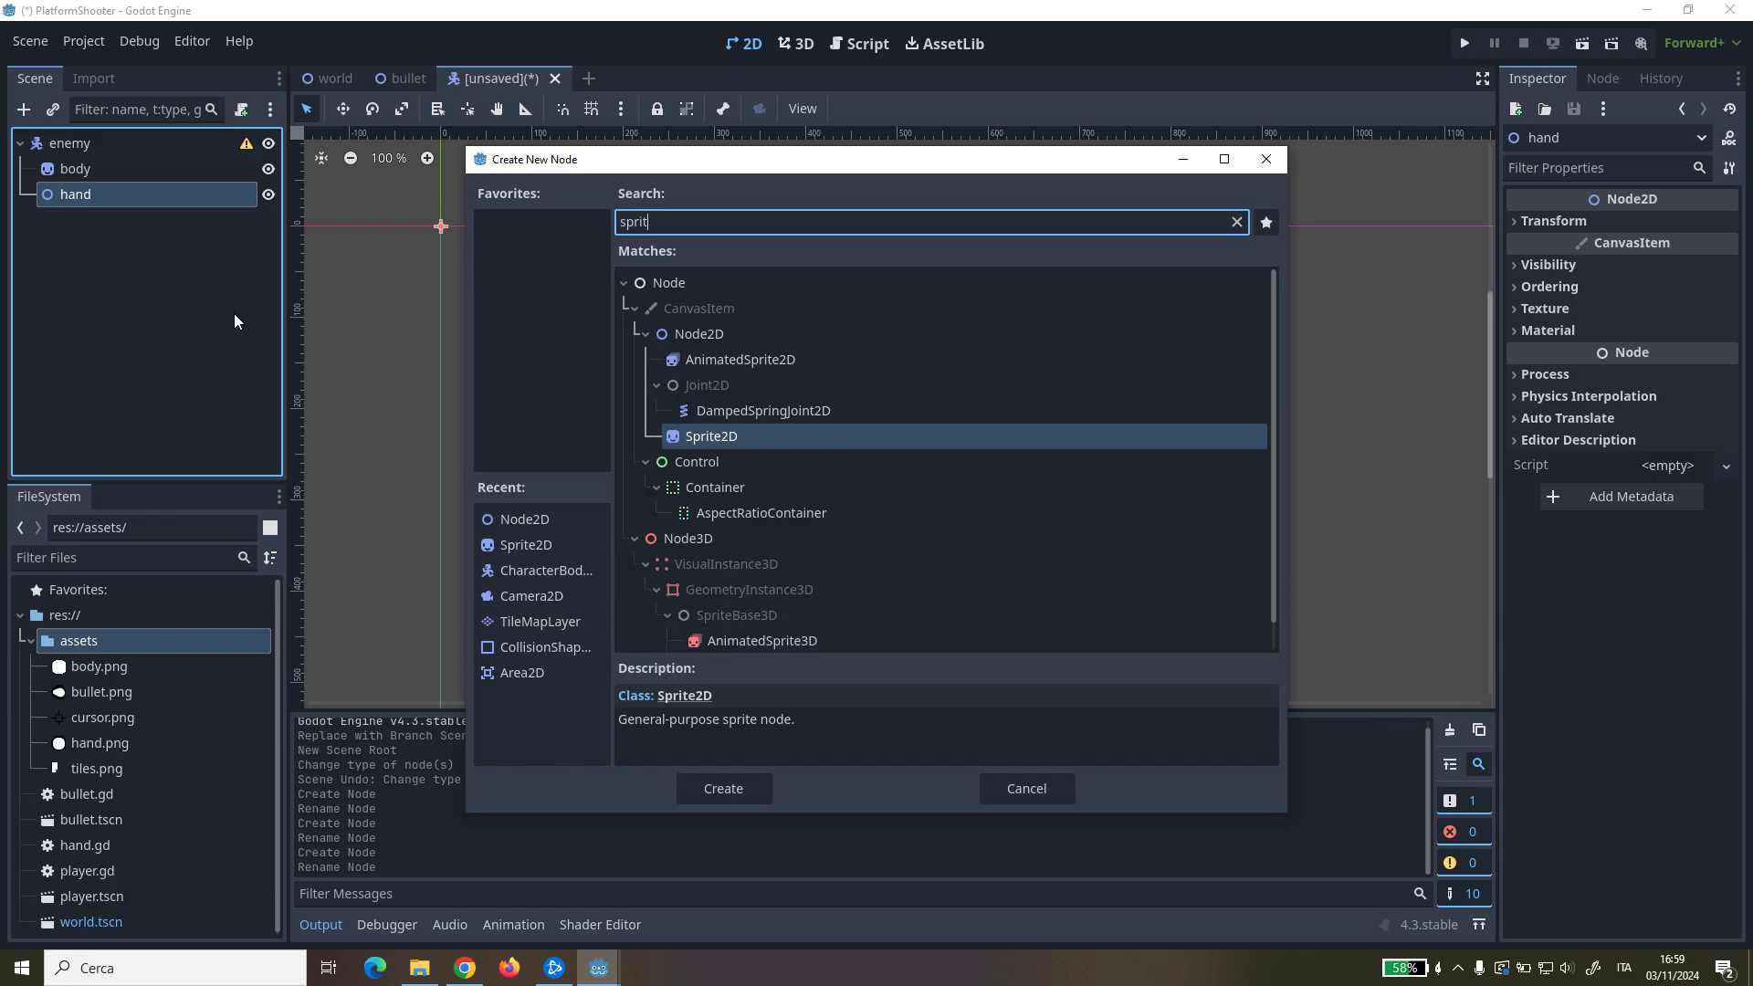
key(Return)
double_click(92, 221)
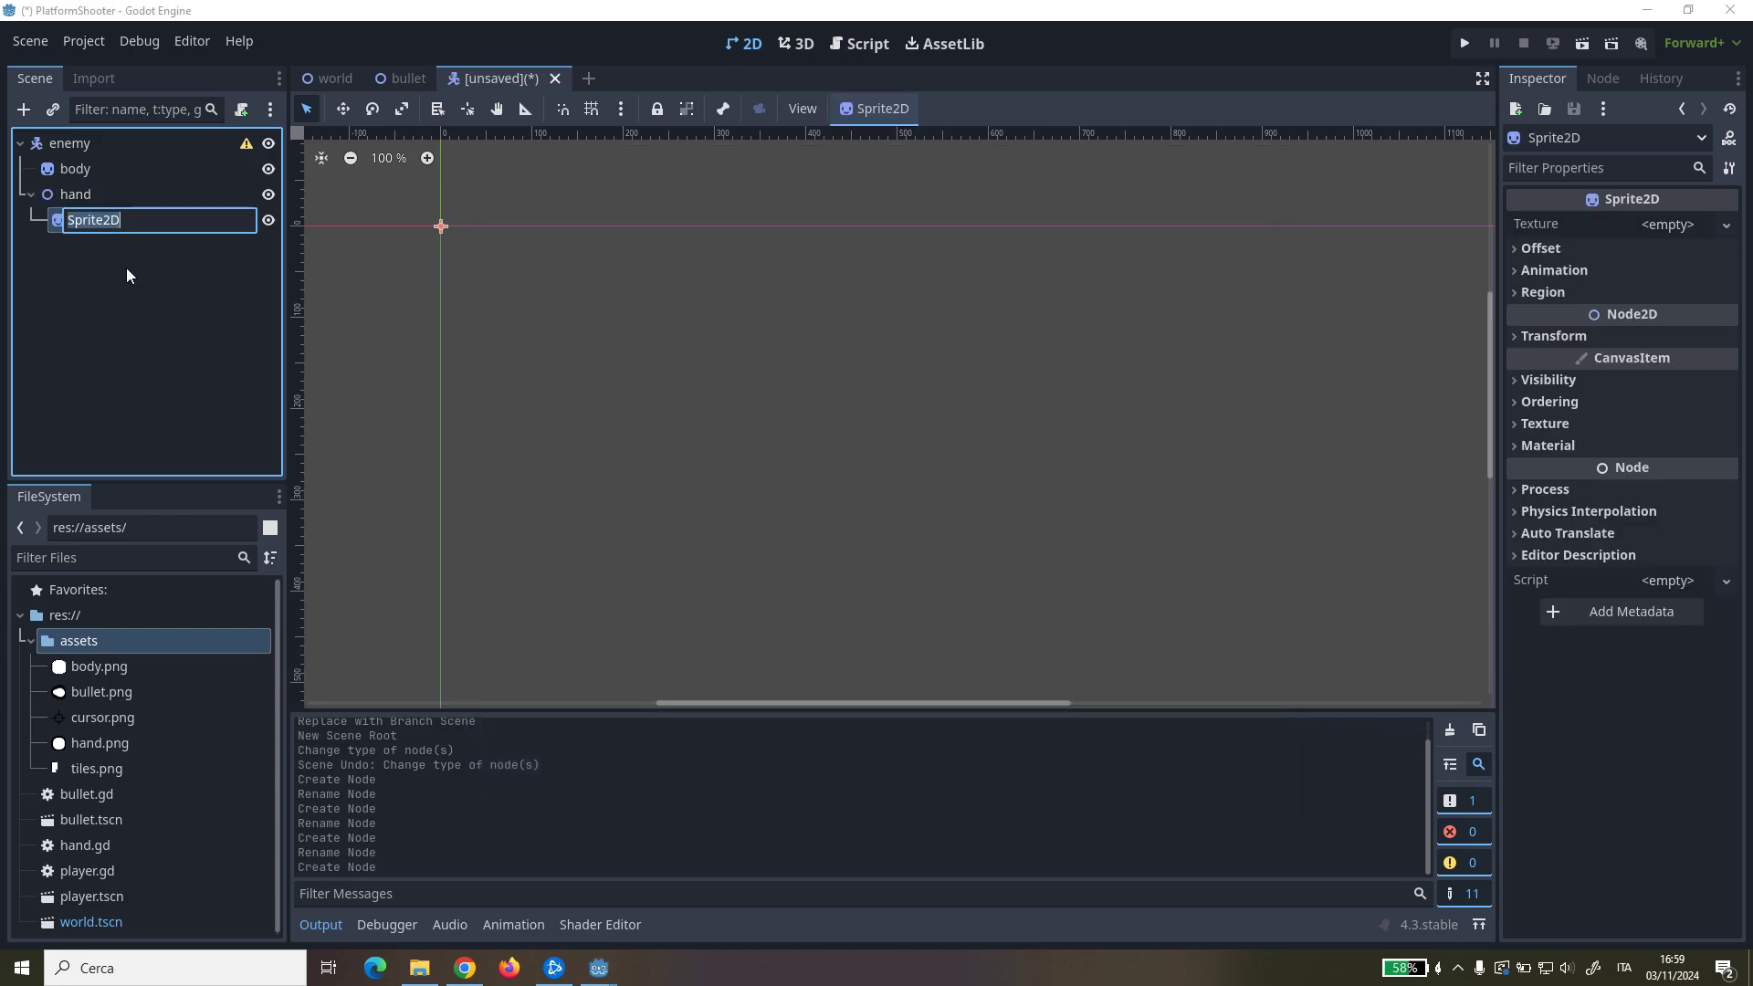
text(hand_)
text(sprite)
key(Return)
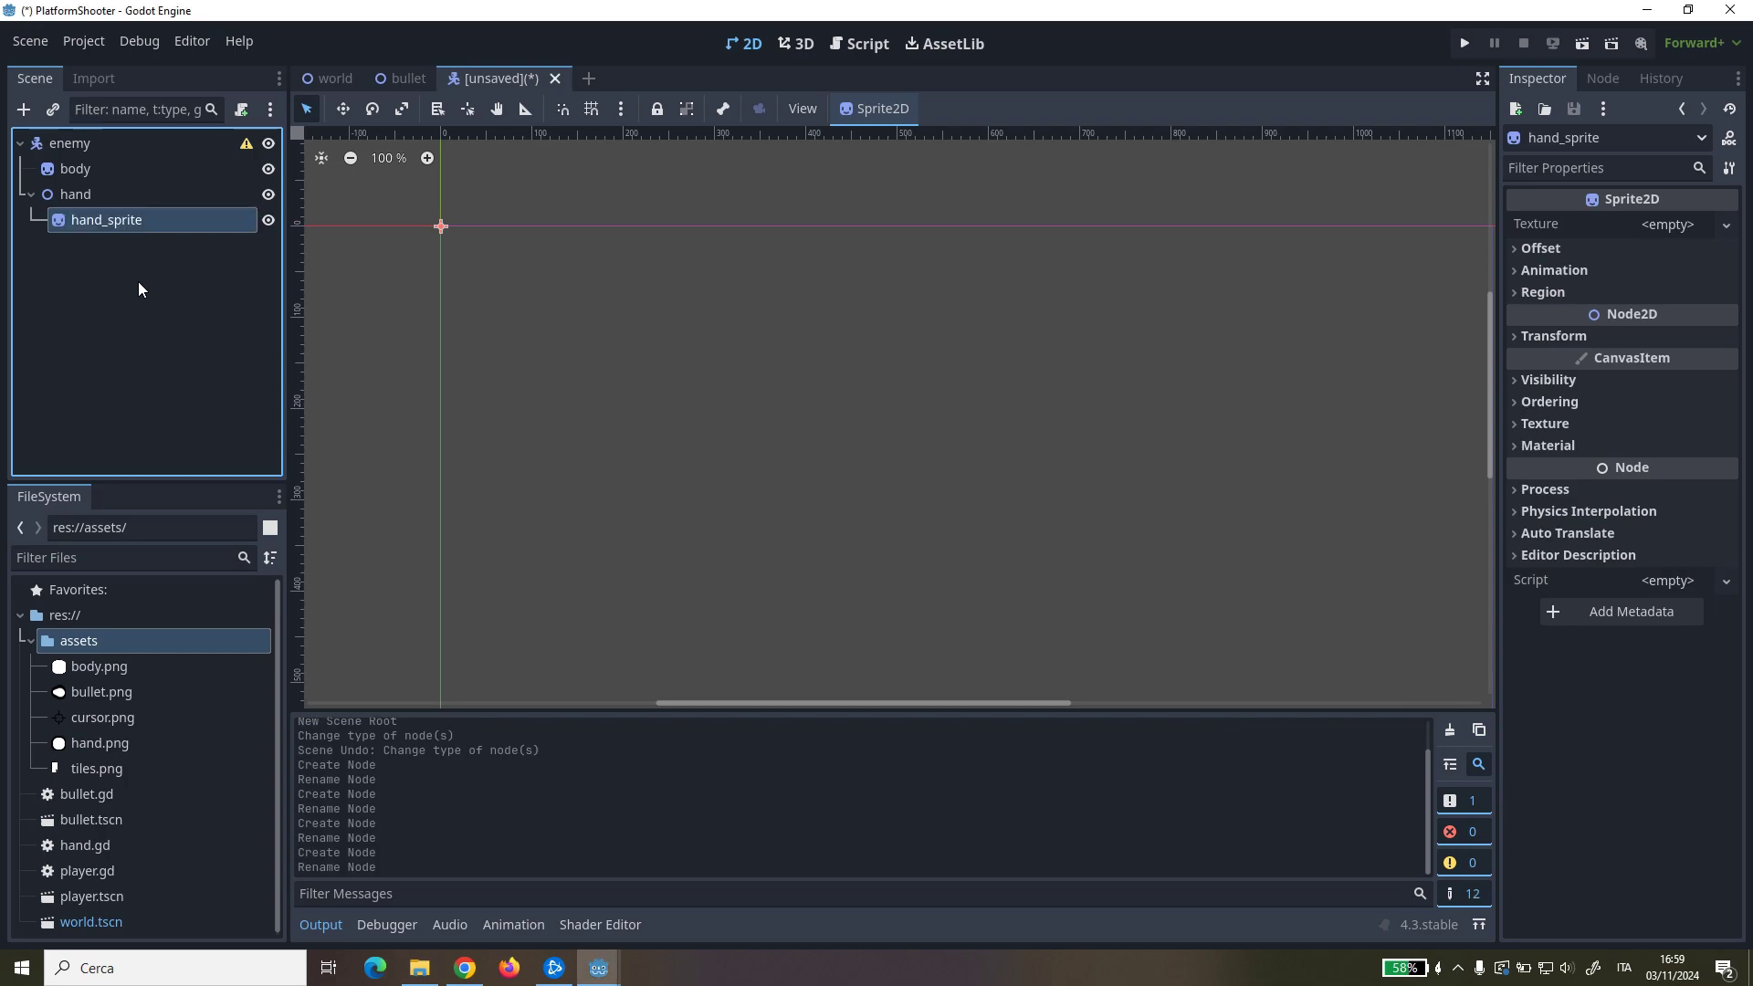
Step: Add an Area2D node as another child of hand
right_click(97, 200)
key(Escape)
right_click(111, 203)
click(139, 225)
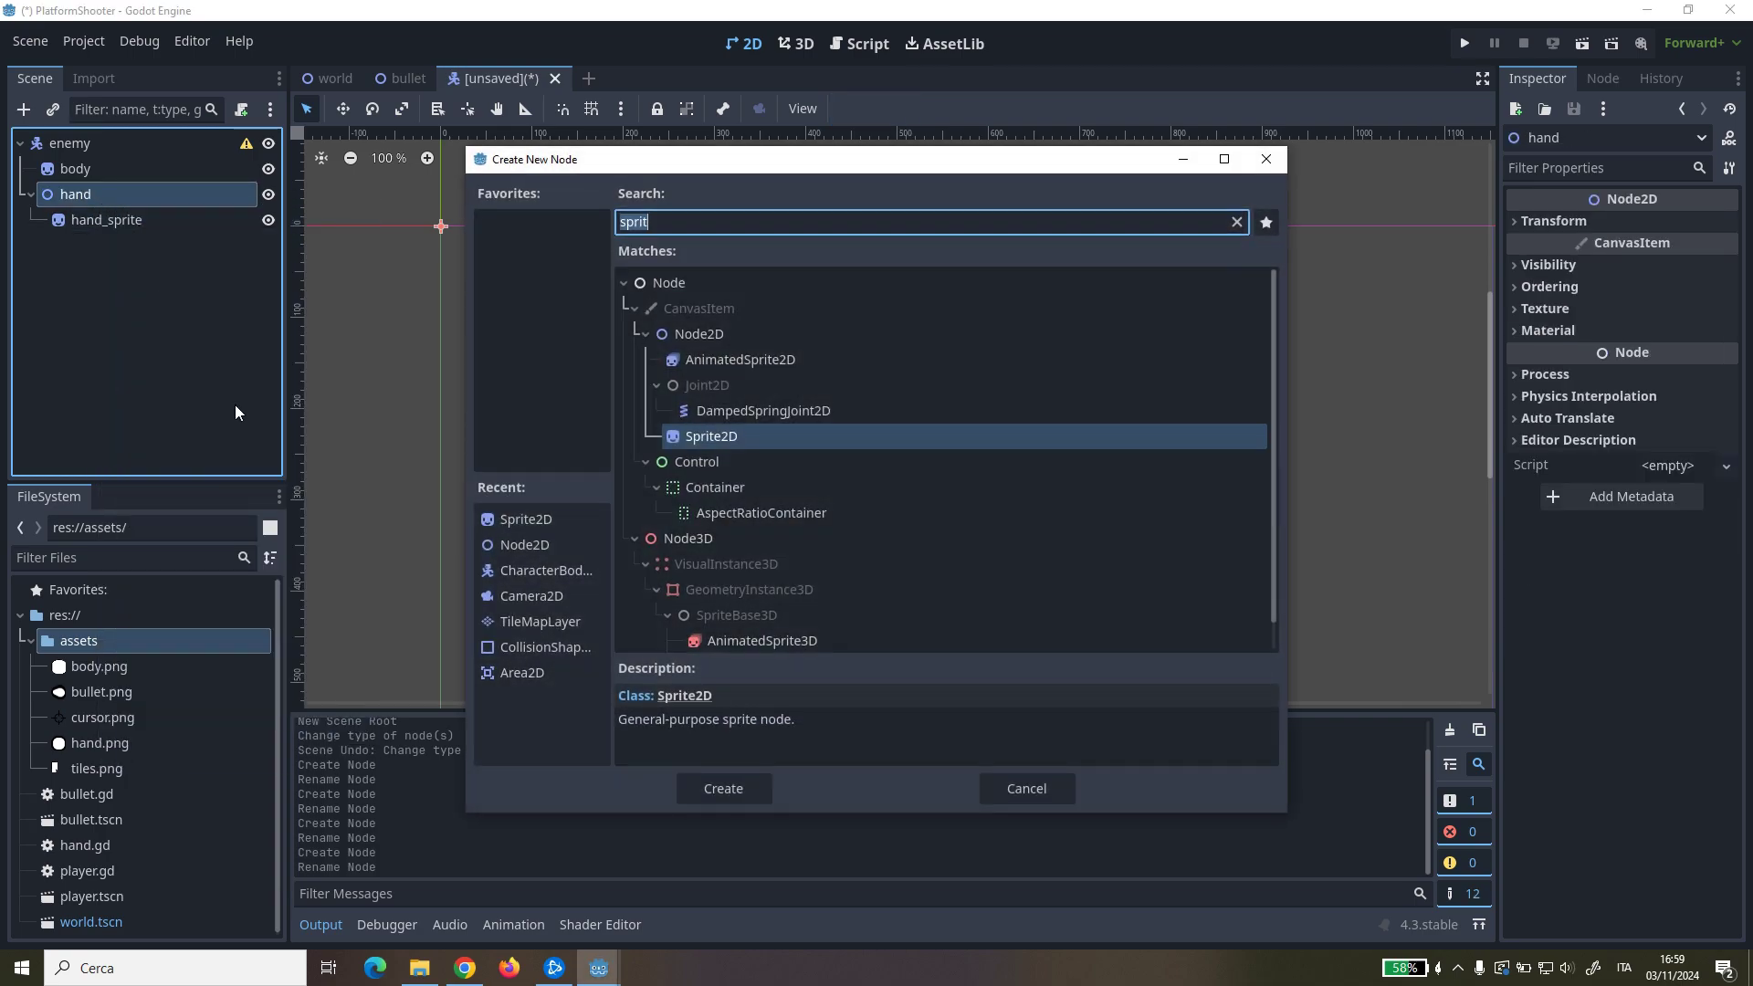
text(coll)
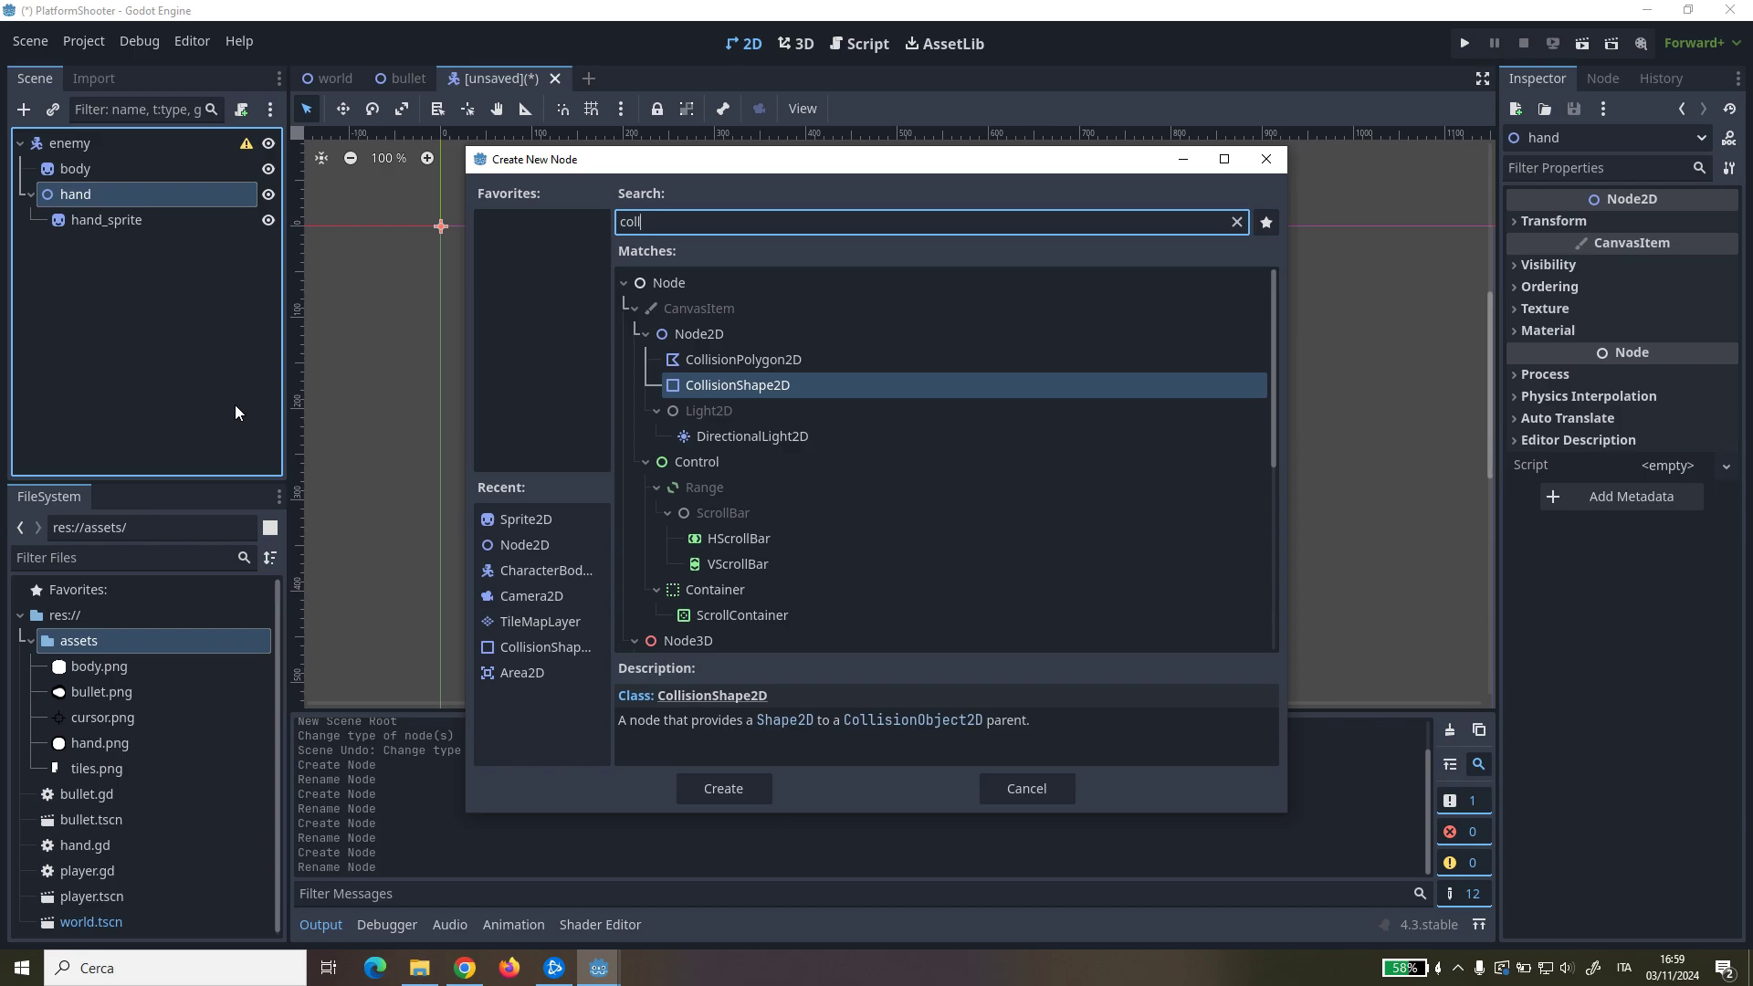
key(BackSpace)
key(BackSpace)
key(BackSpace)
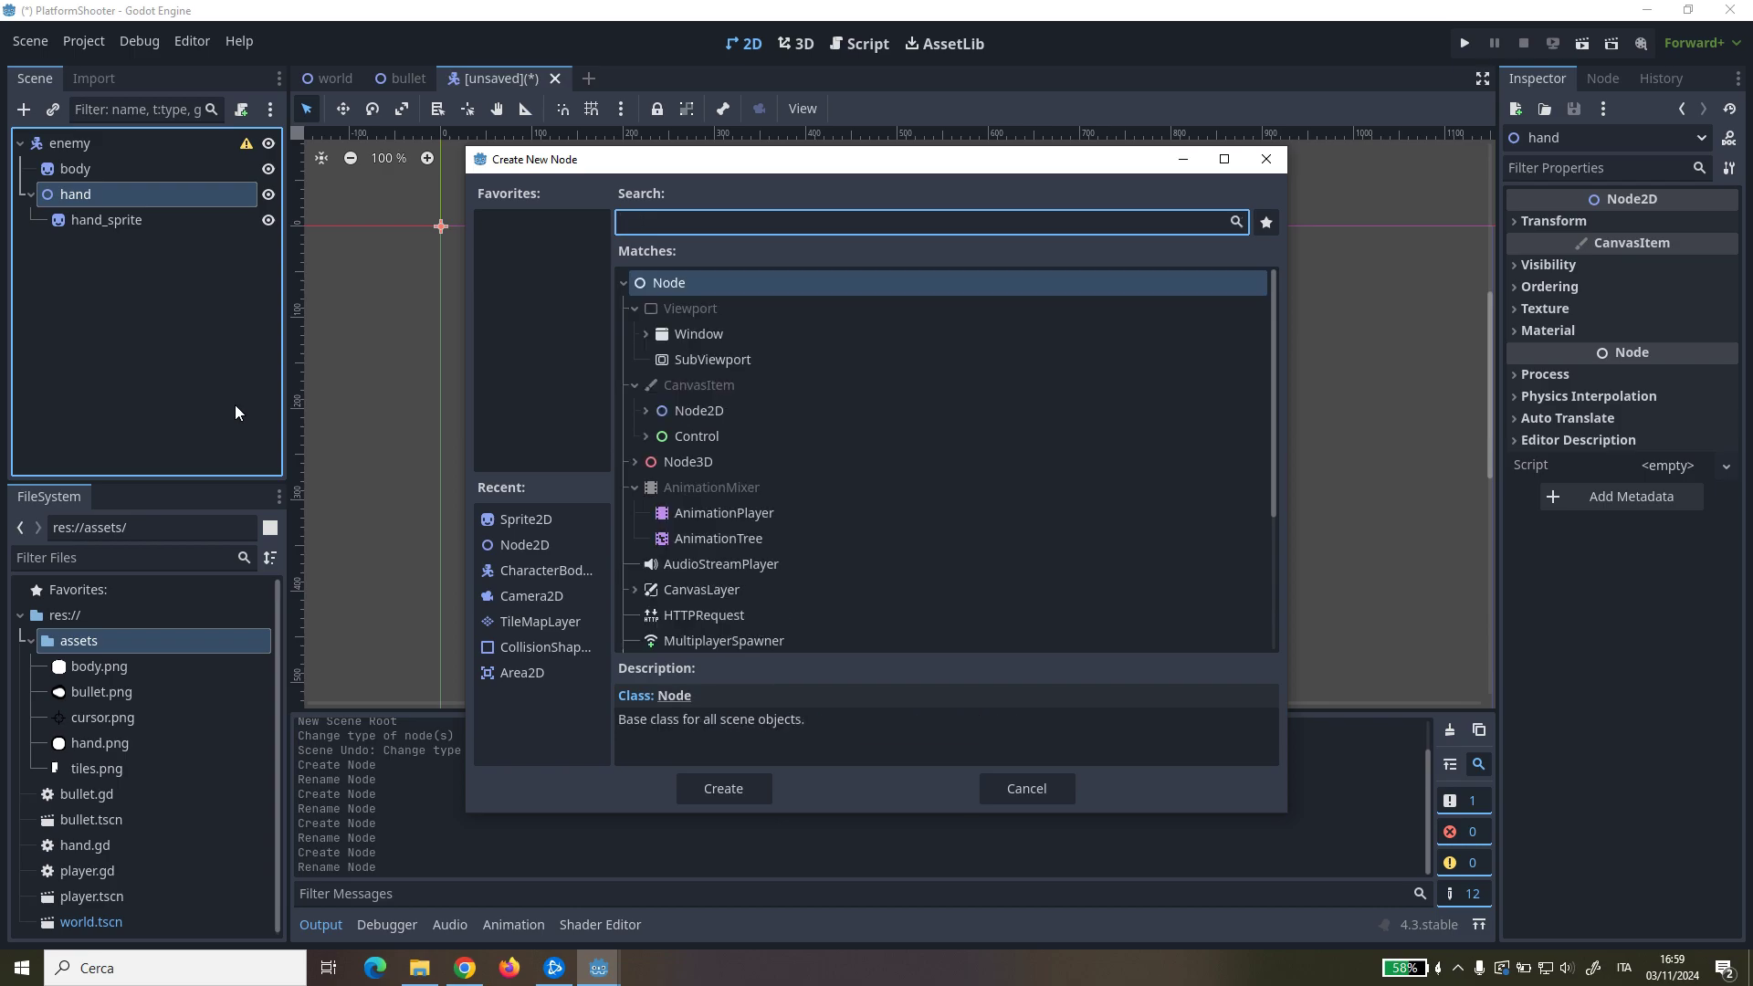
text(area)
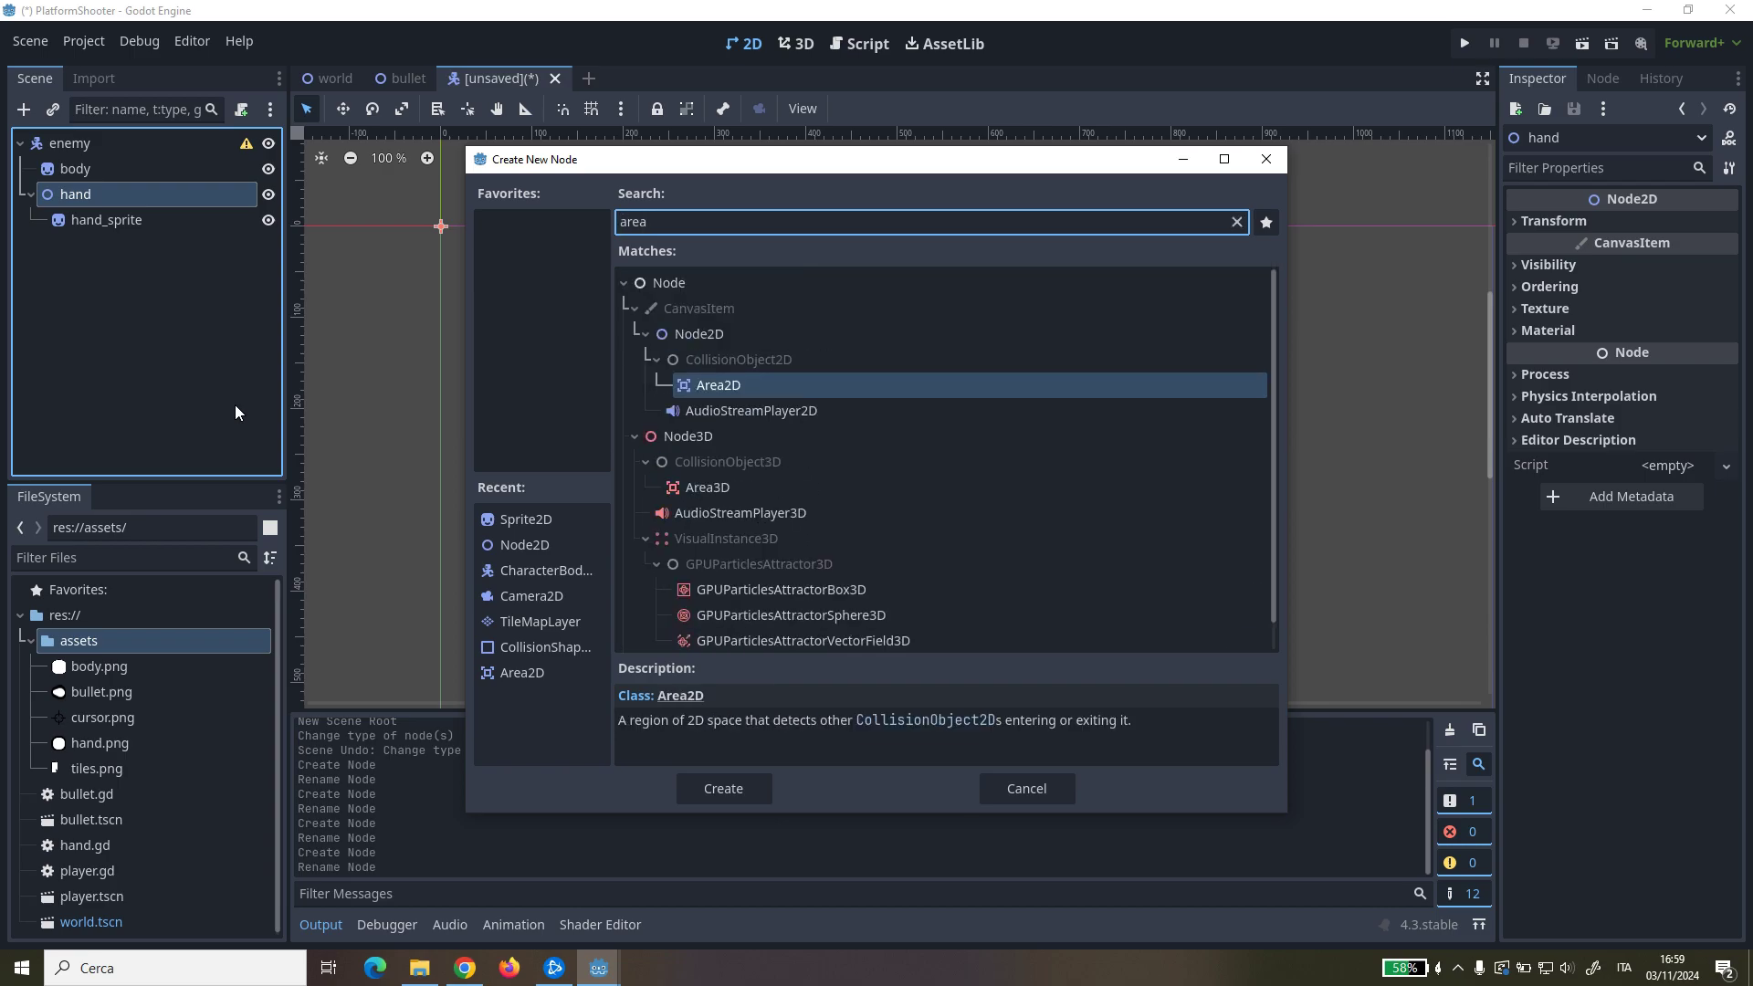
key(Return)
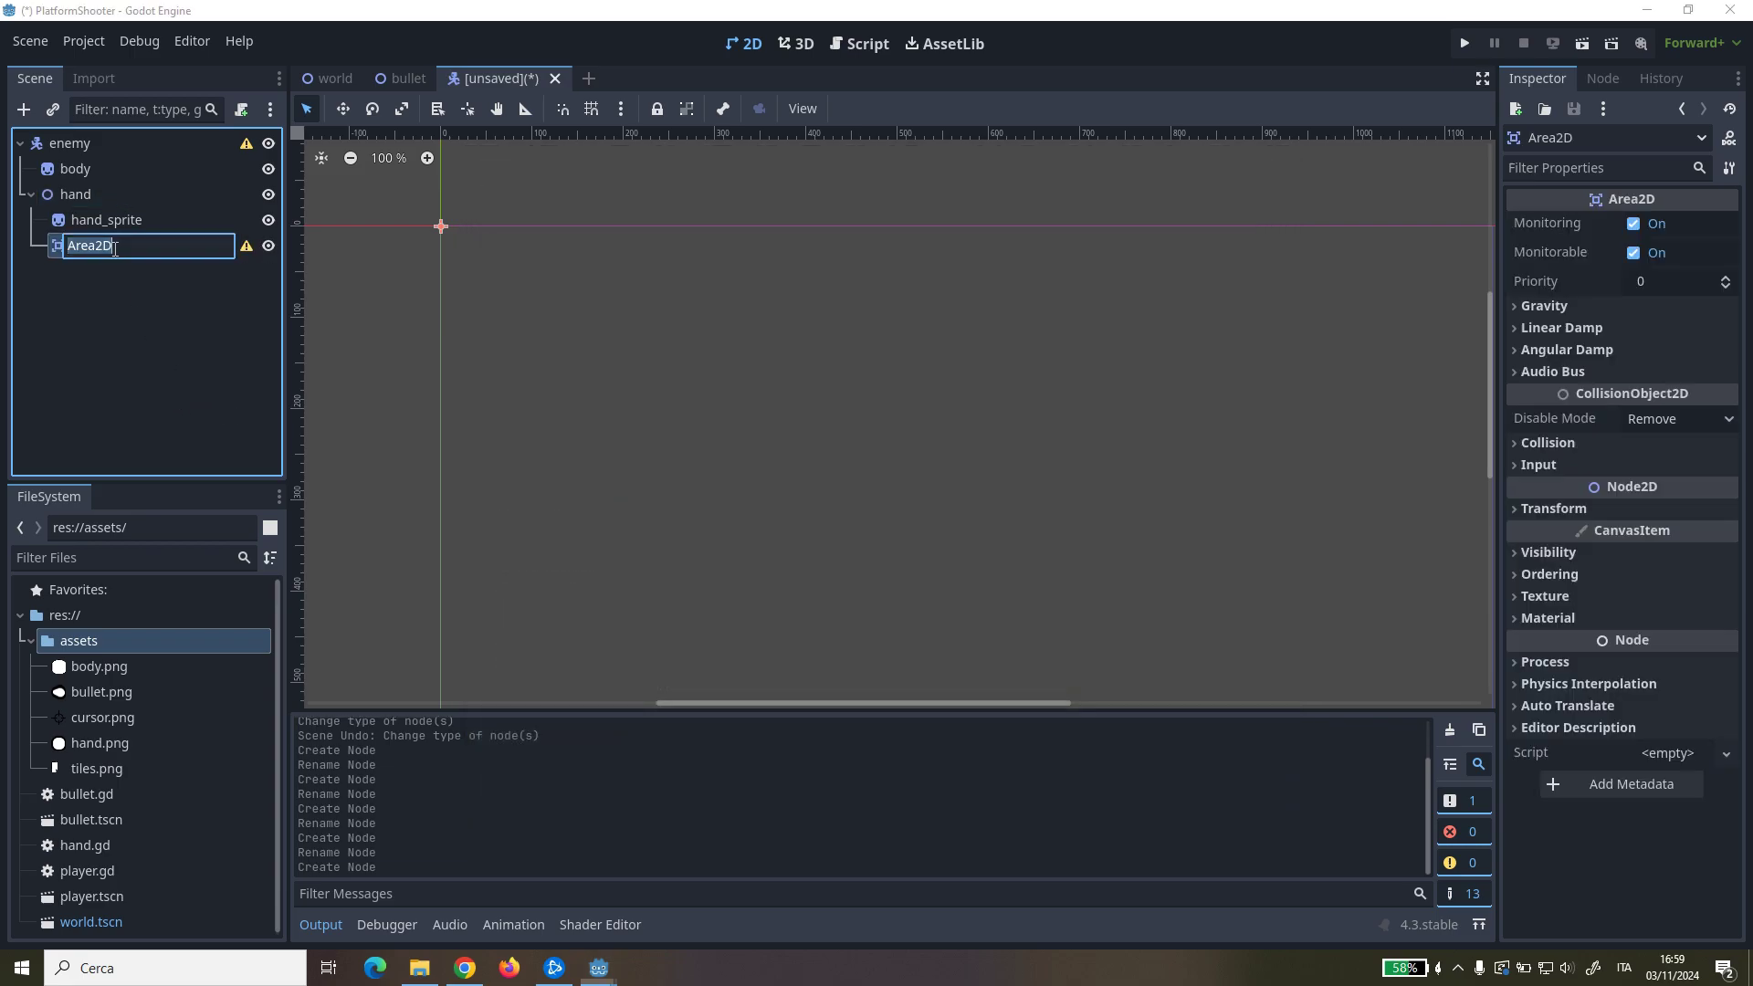
right_click(135, 244)
Step: Add a CollisionShape2D under Area2D and another under the enemy root
click(149, 255)
text(coll)
key(Return)
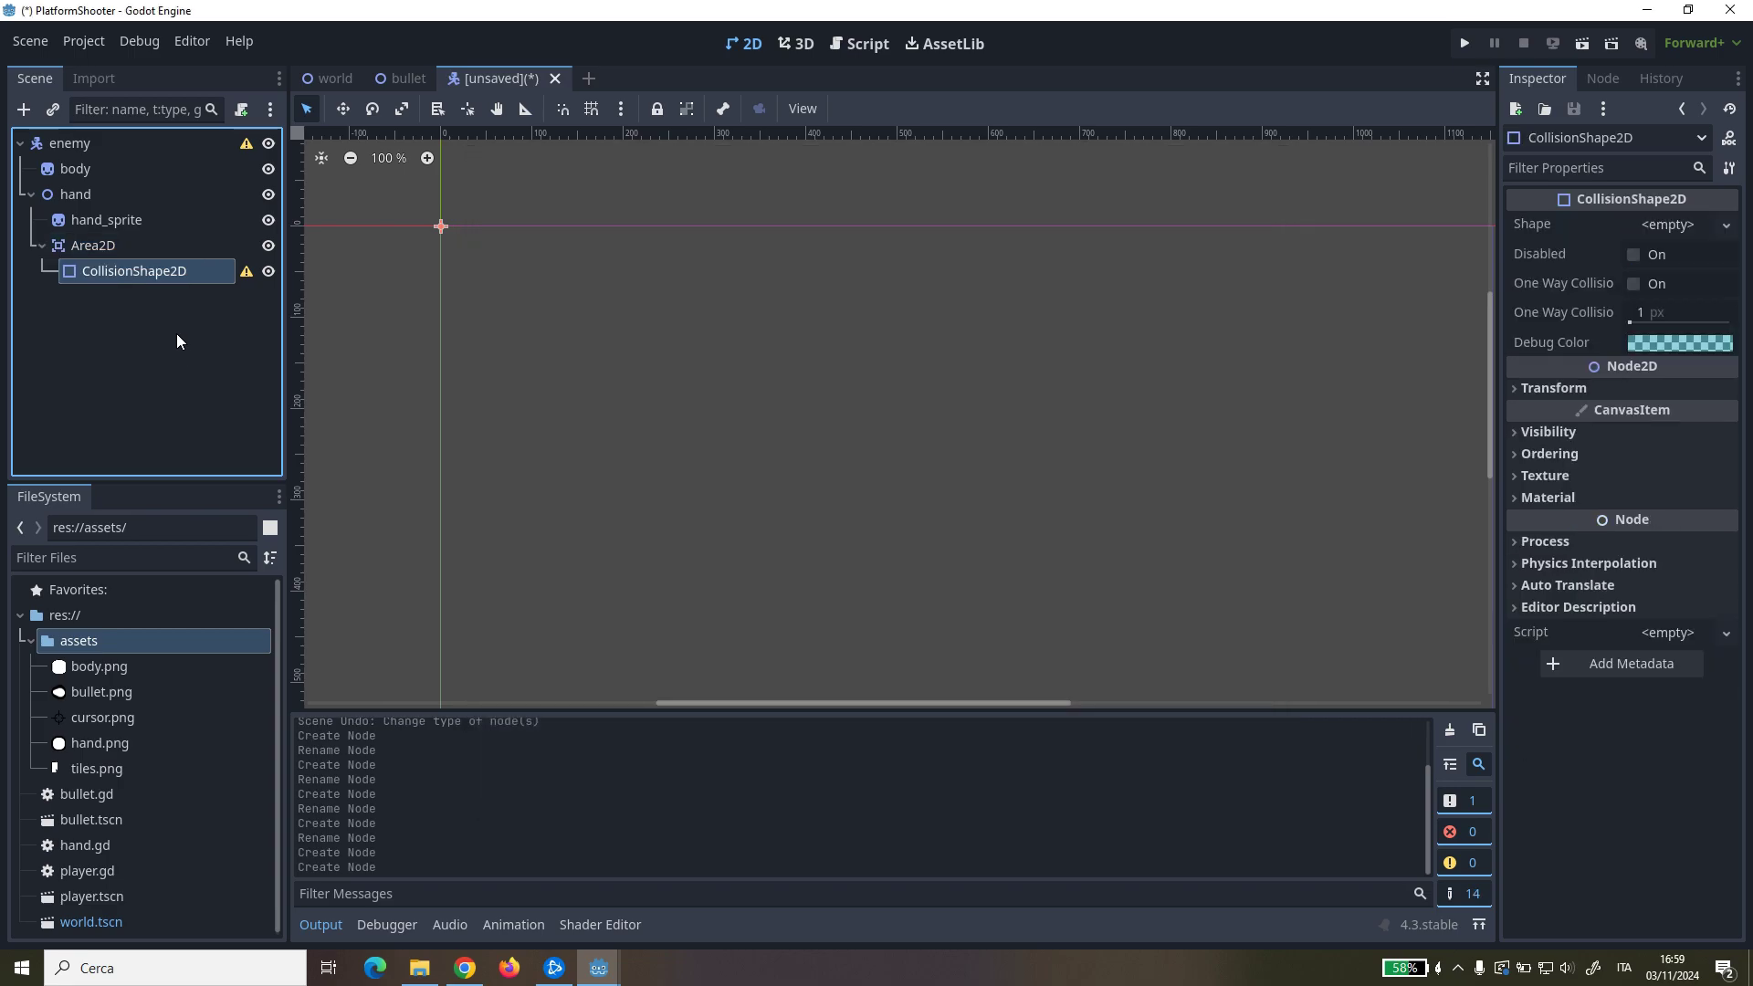
click(99, 150)
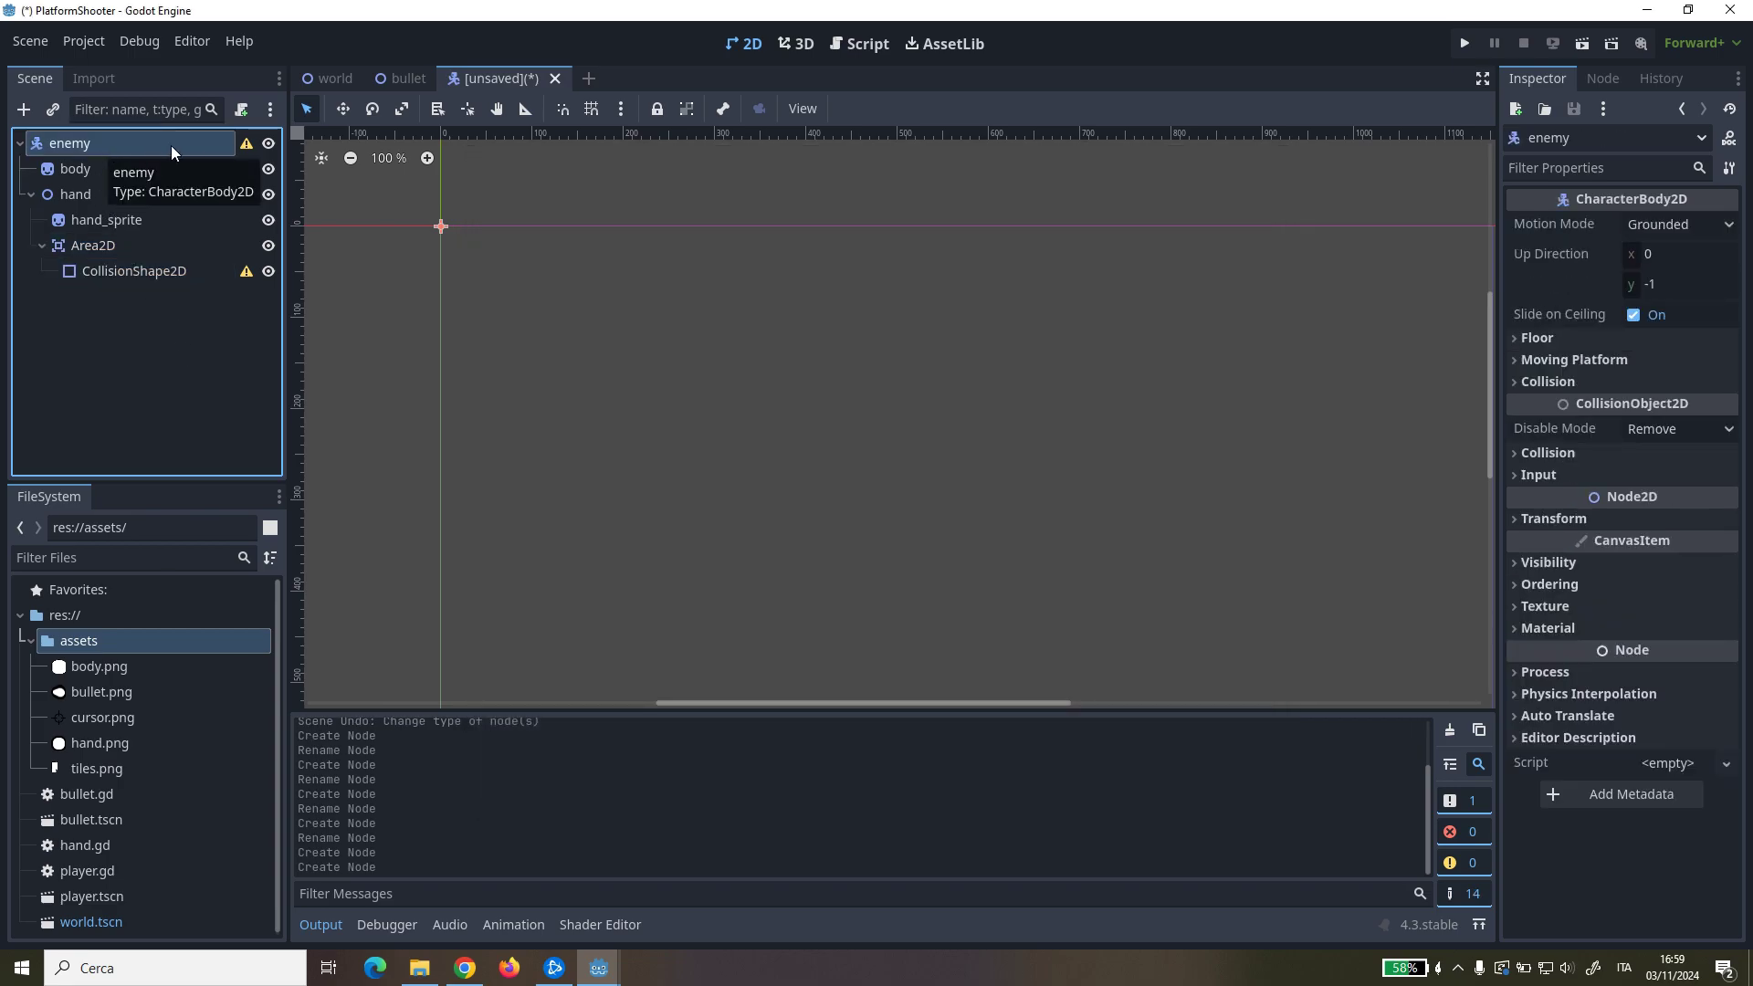
mouse_move(247, 143)
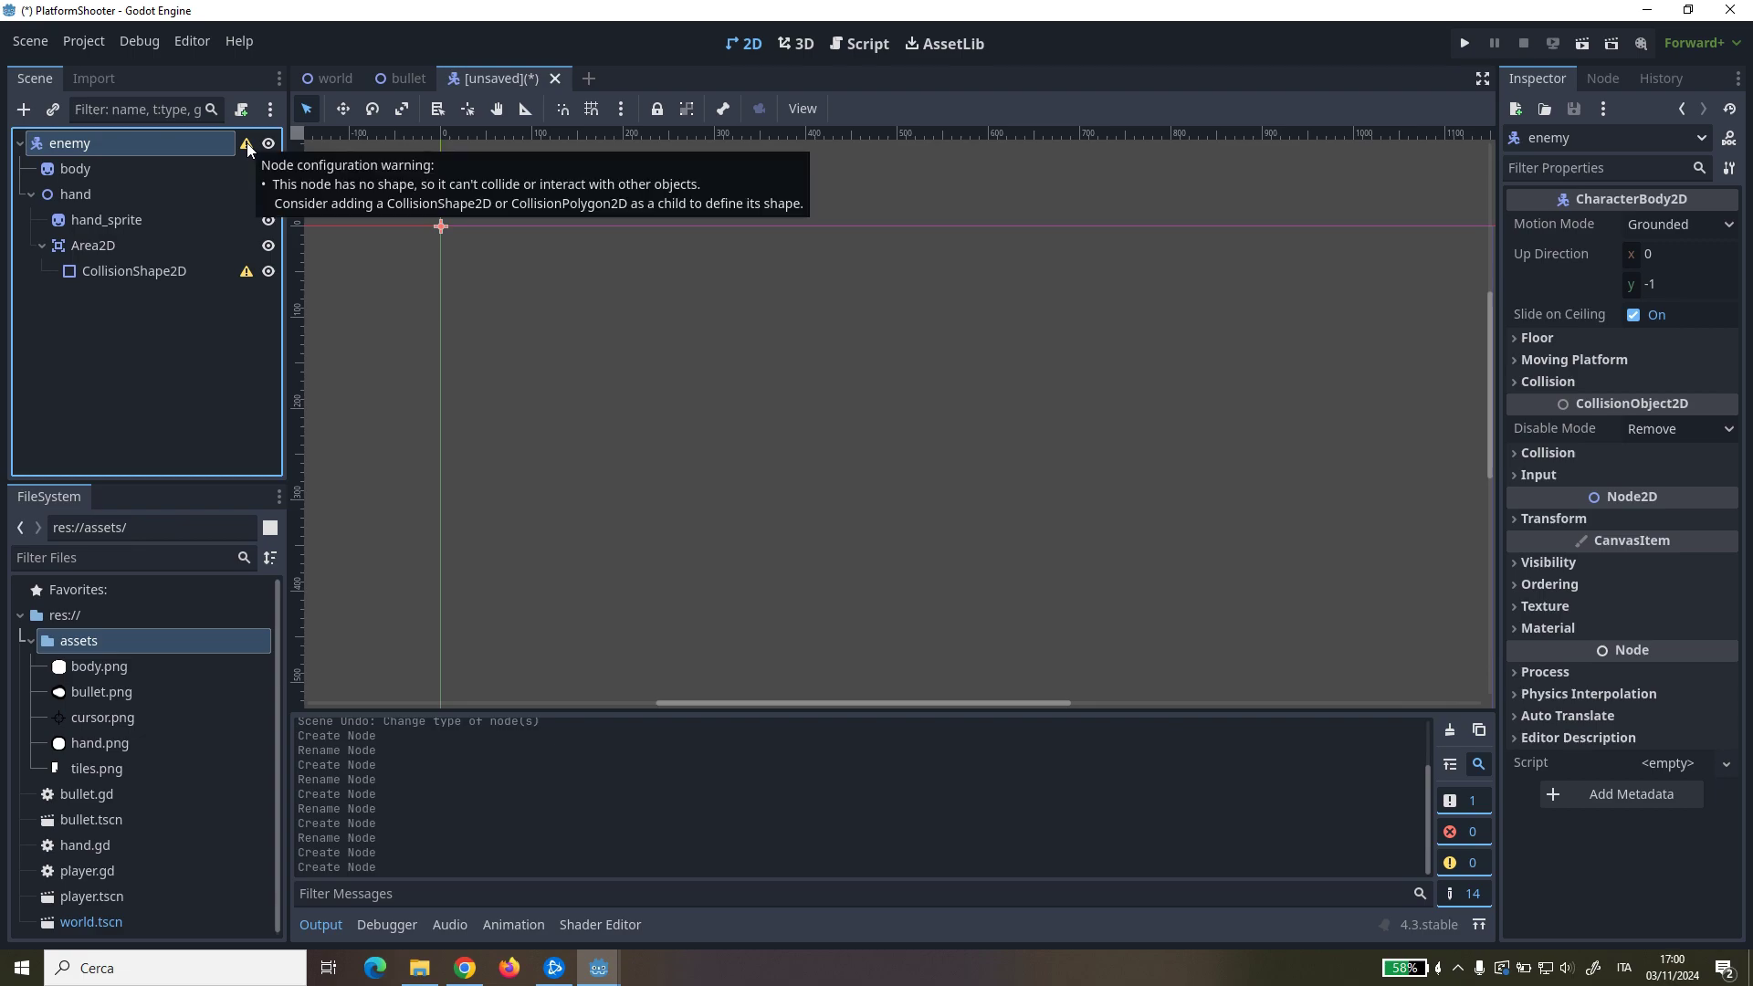
right_click(188, 144)
click(206, 159)
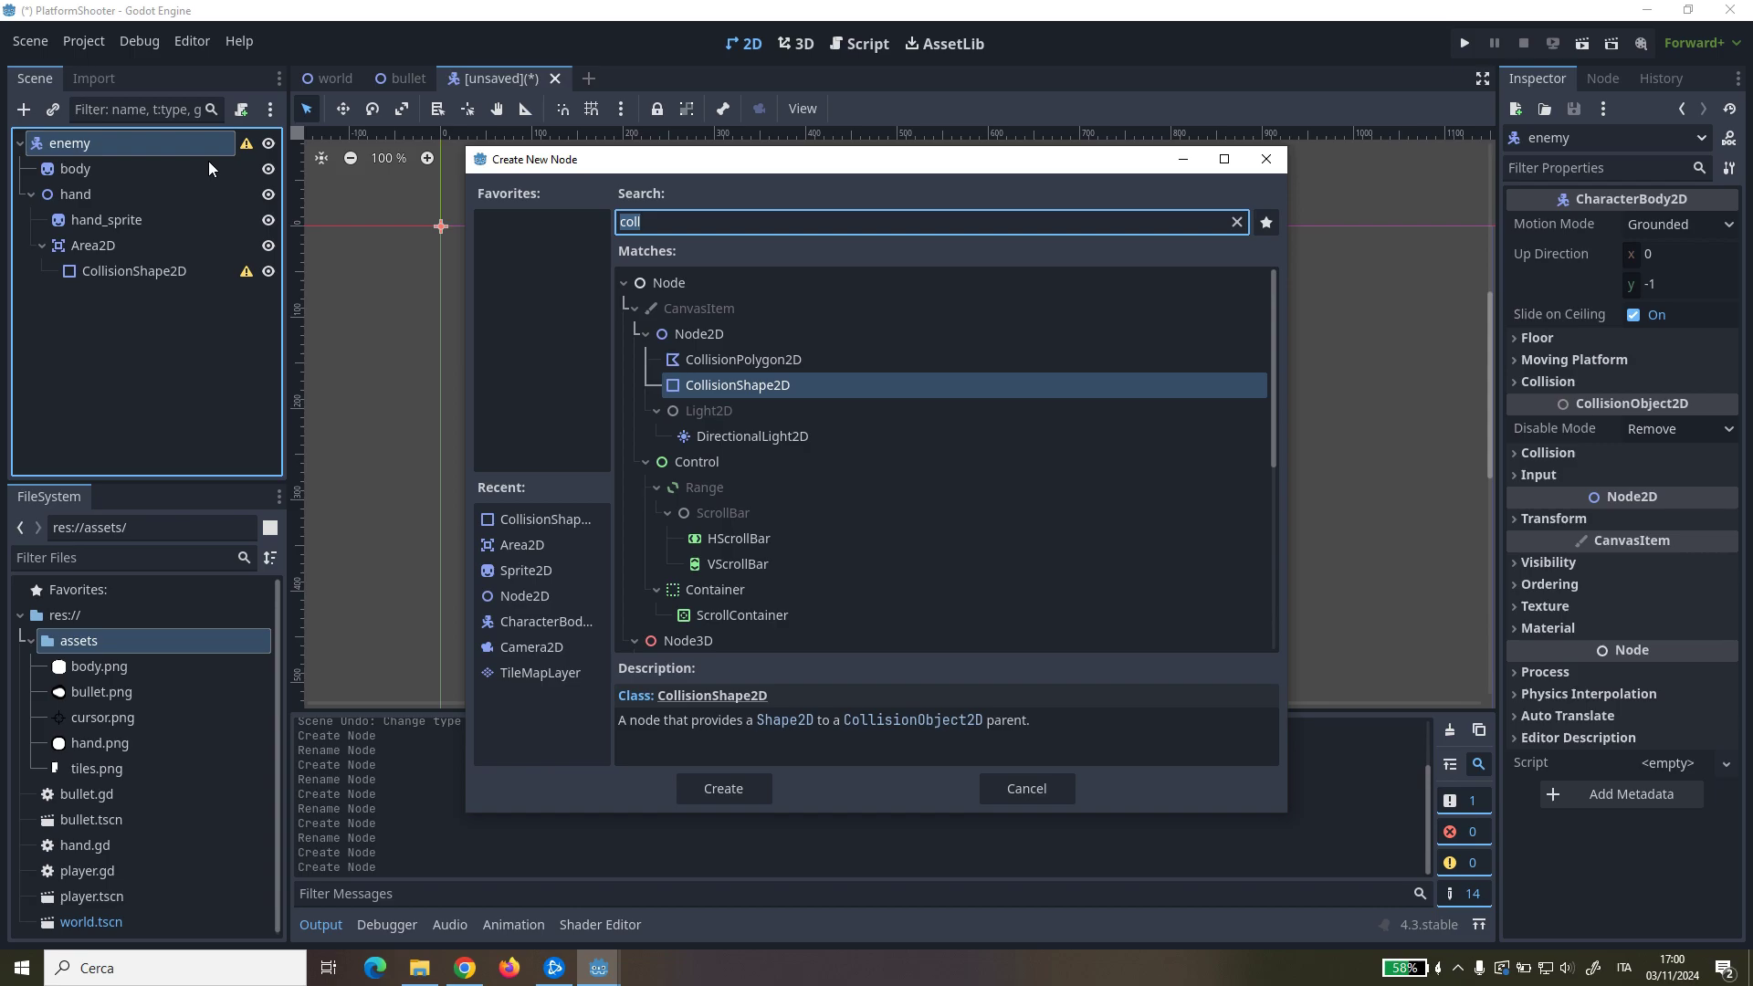
key(BackSpace)
key(BackSpace)
text(ll)
key(Return)
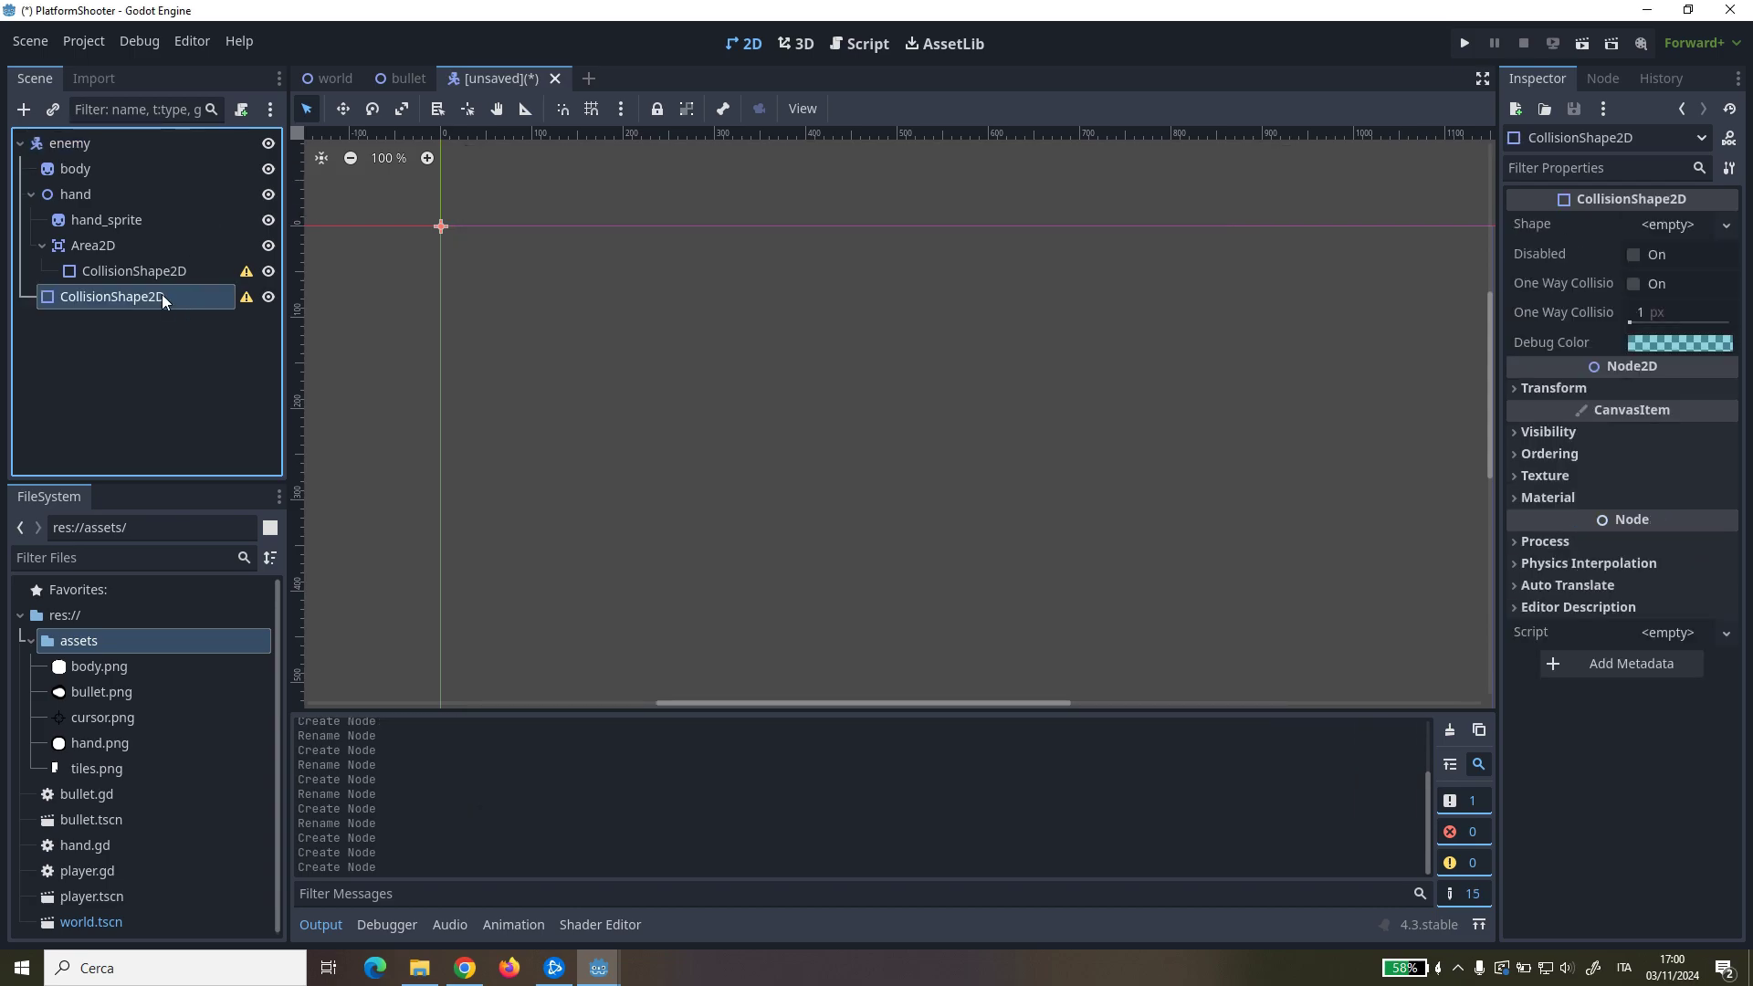
Step: Import the two enemy PNGs and apply body enemy.png as the body sprite's texture
key(alt+Tab)
mouse_move(903, 352)
mouse_down()
mouse_move(63, 630)
mouse_move(91, 639)
mouse_up()
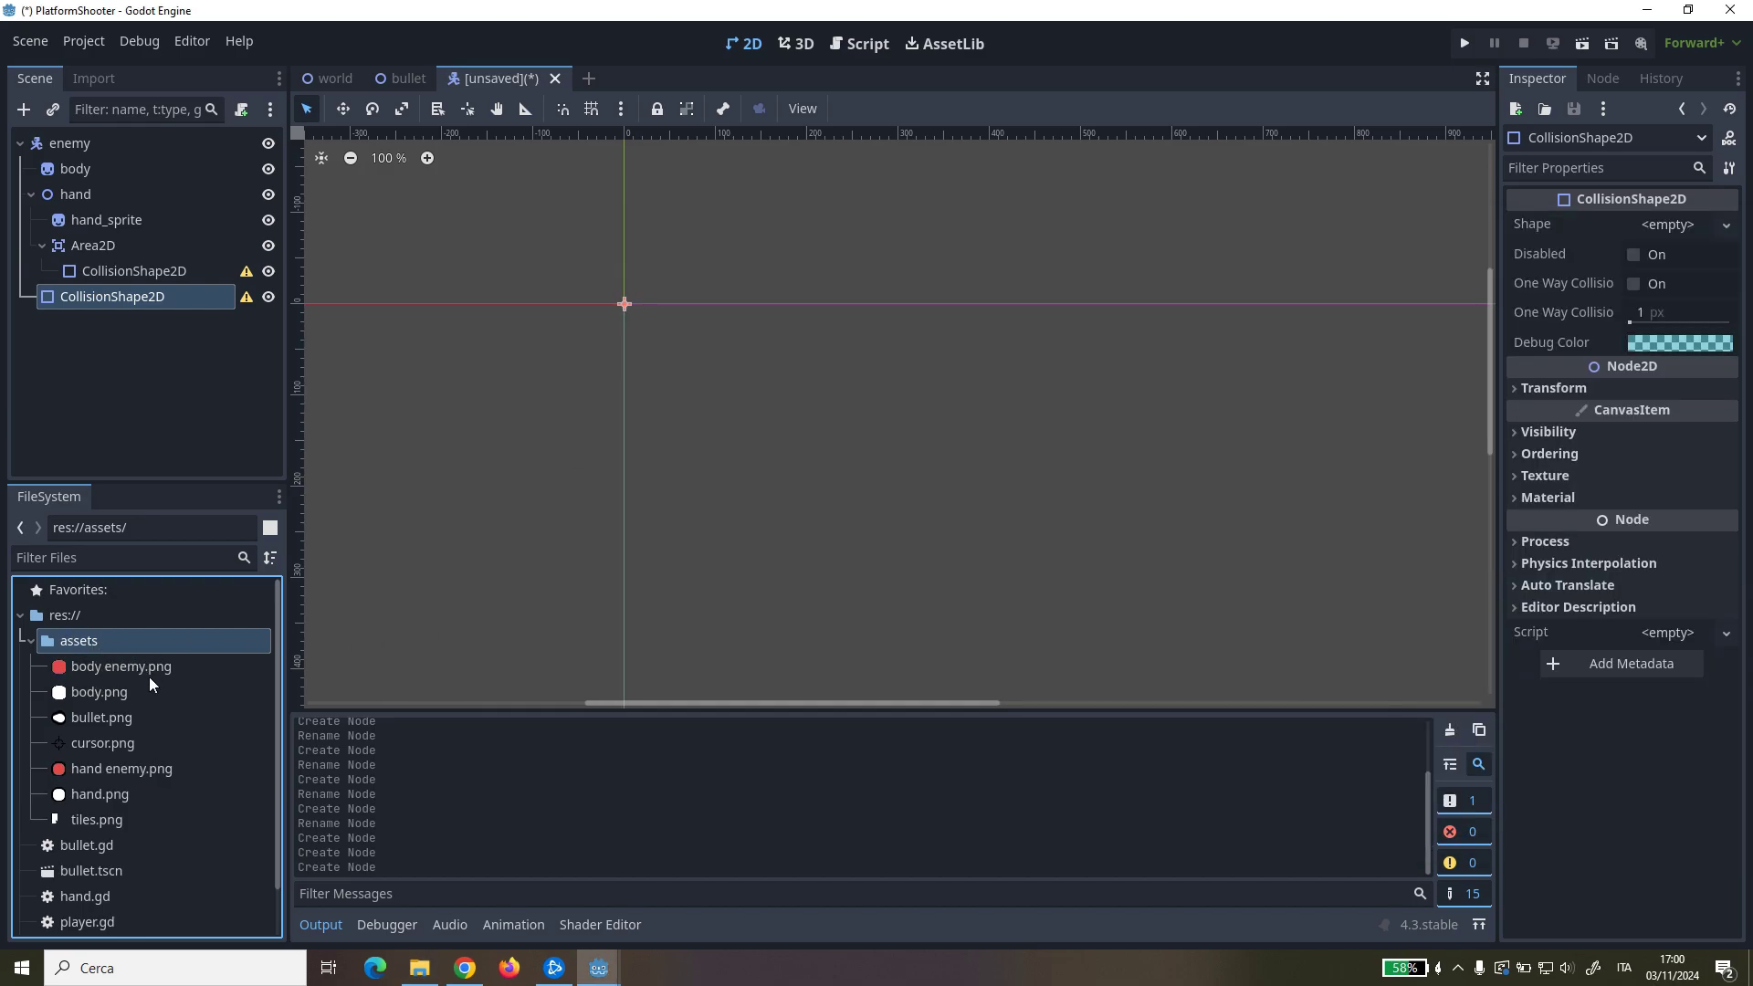
click(145, 672)
drag(144, 672, 149, 180)
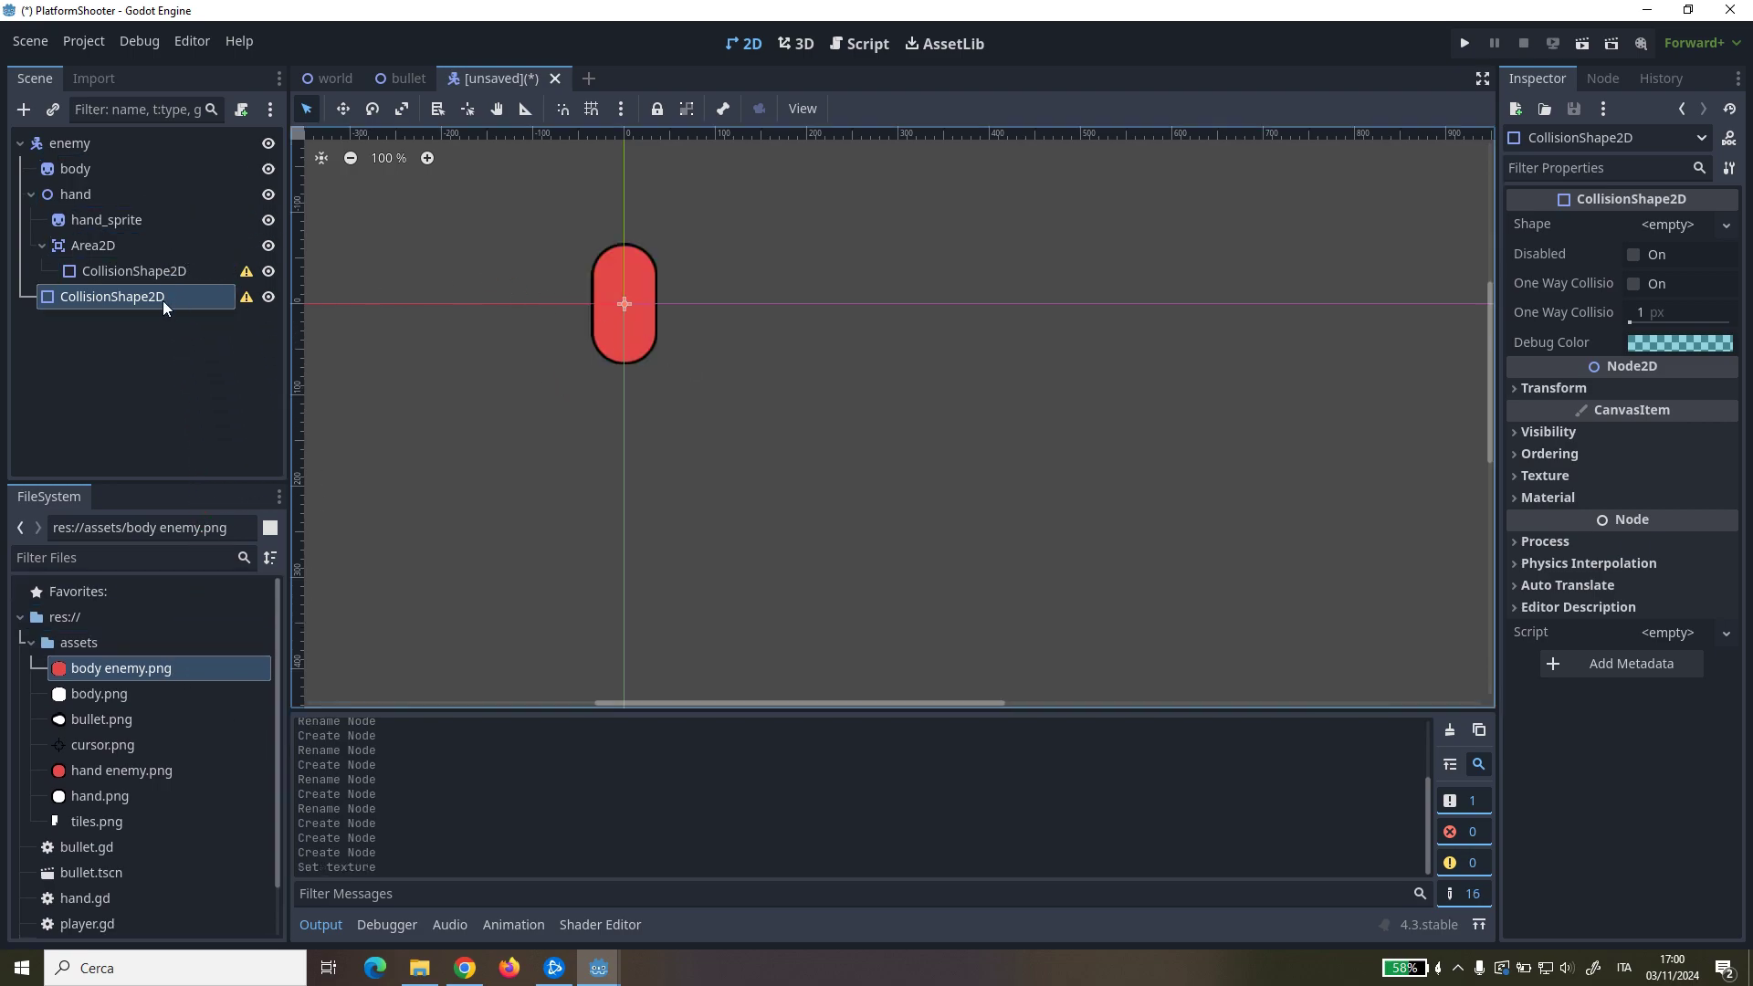
Step: Set the enemy's collision shape to CapsuleShape2D and widen its radius
click(1664, 225)
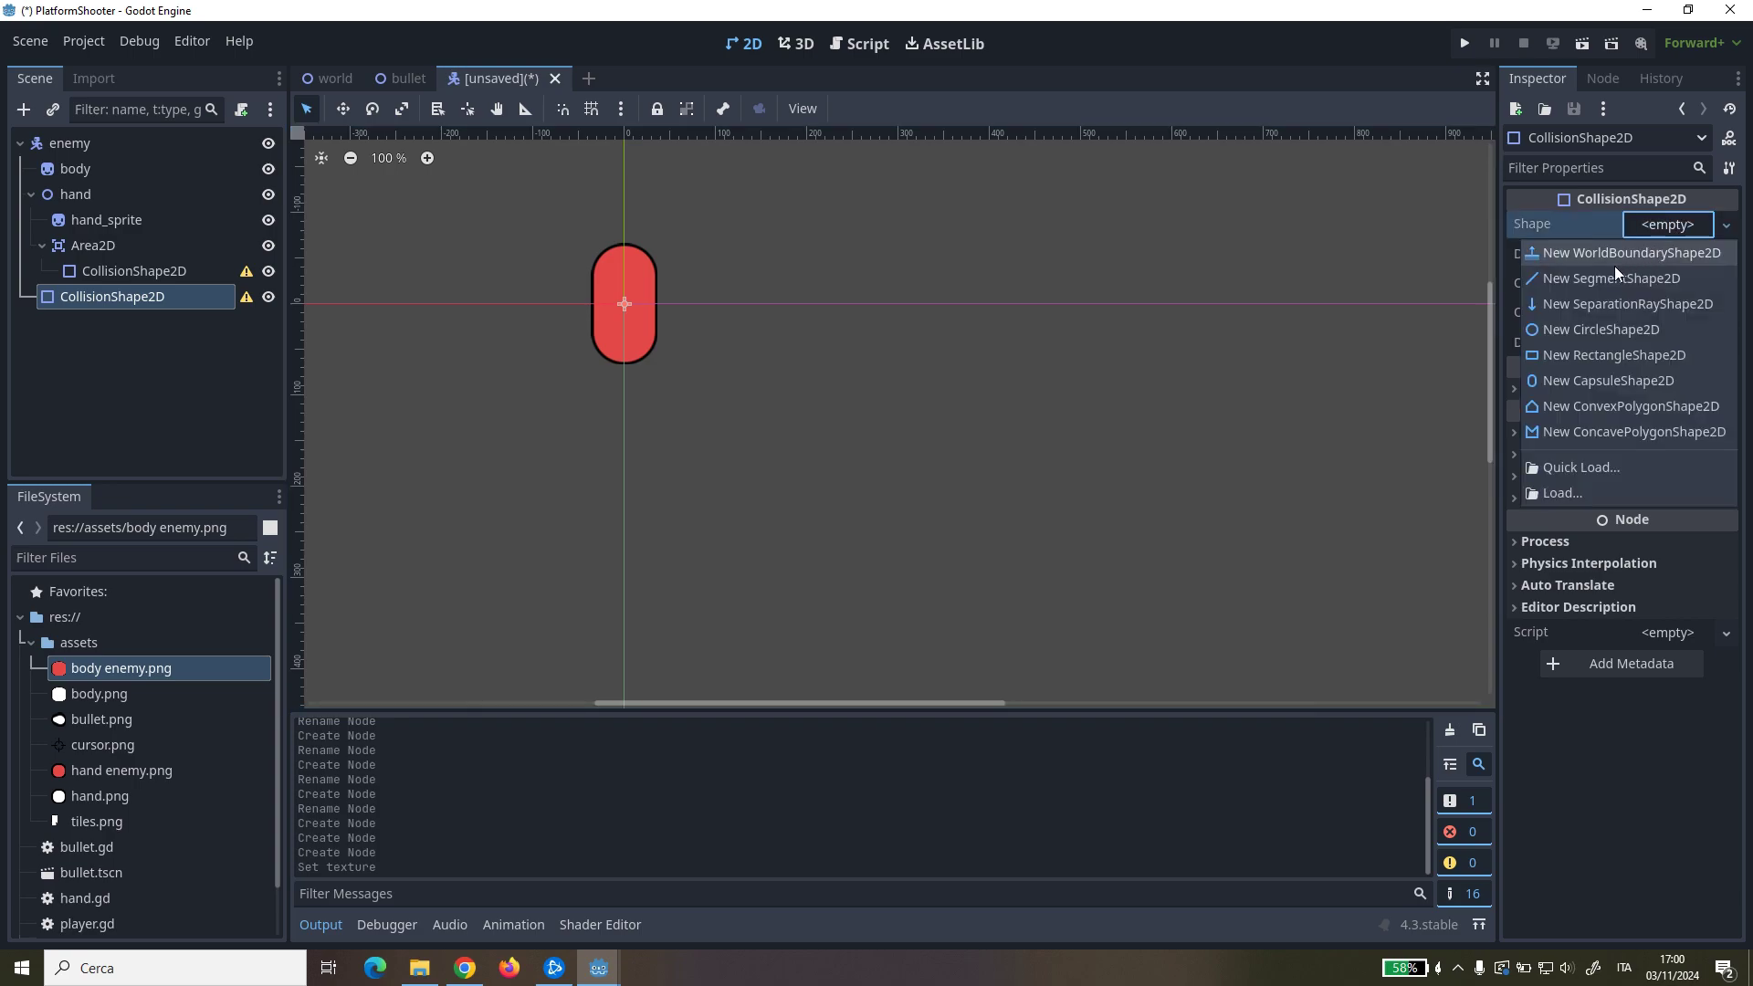
click(1564, 383)
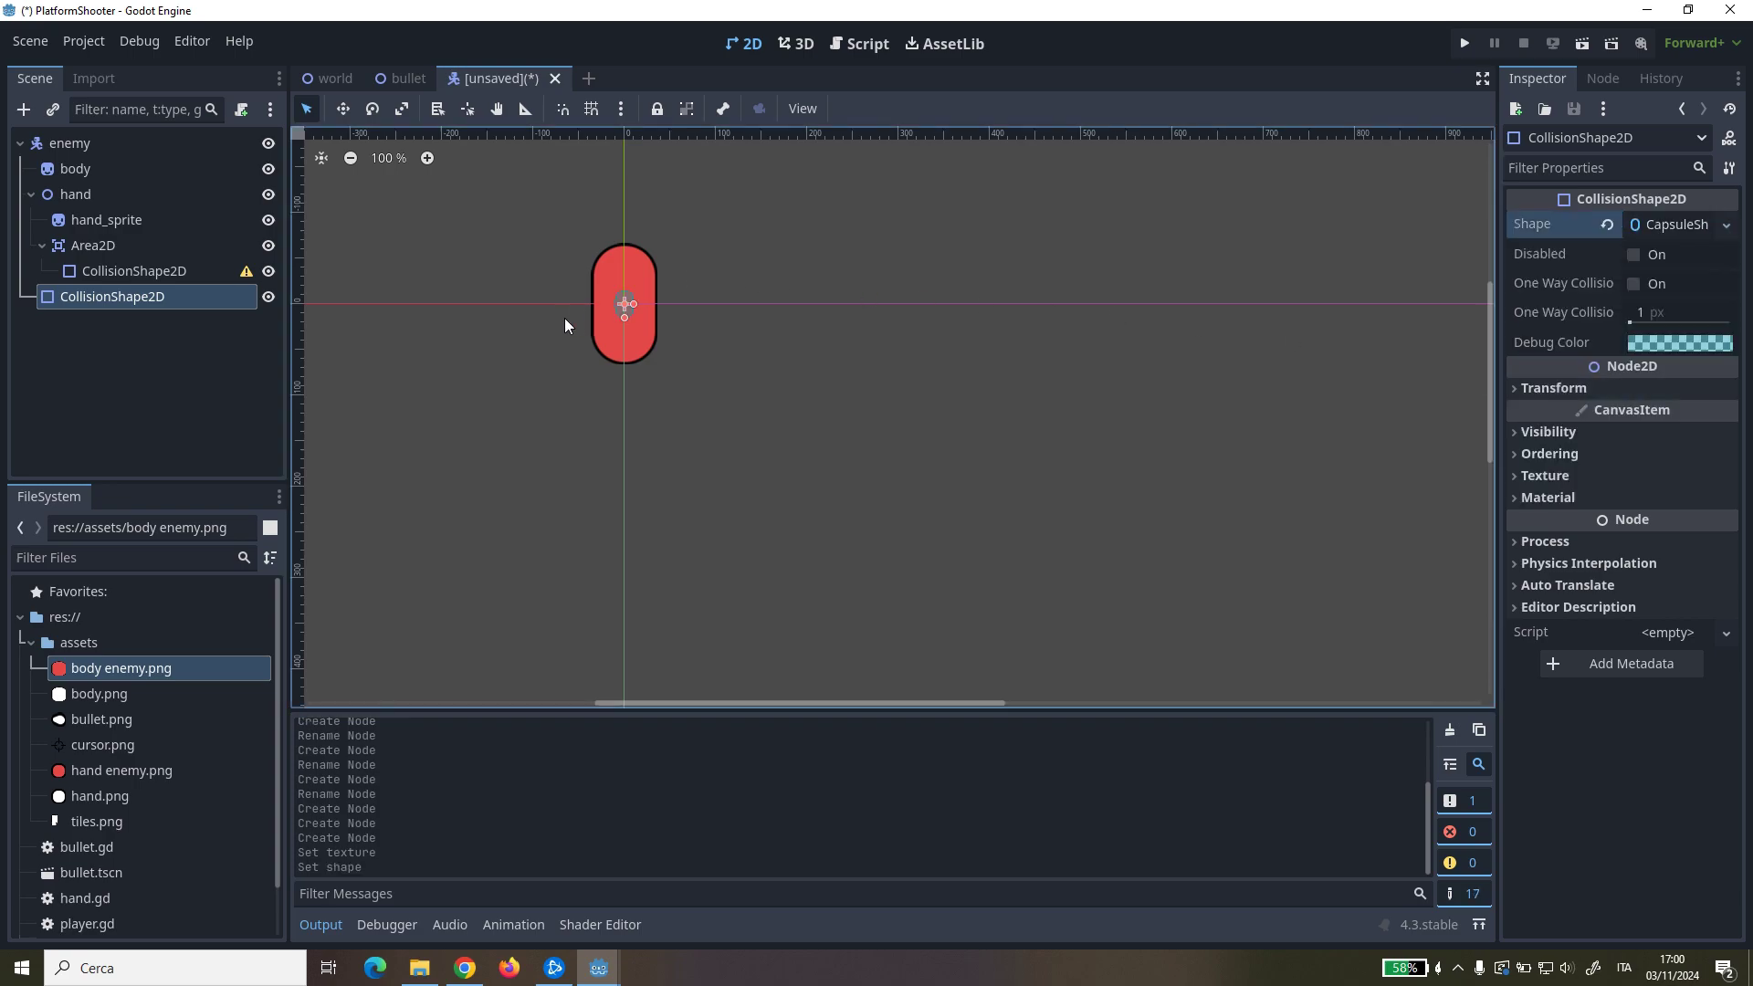
scroll(565, 318, up, 4)
scroll(900, 391, up, 7)
drag(641, 447, 687, 447)
Step: Stretch the capsule over the red body and give hand_sprite the hand enemy.png texture
drag(621, 512, 621, 569)
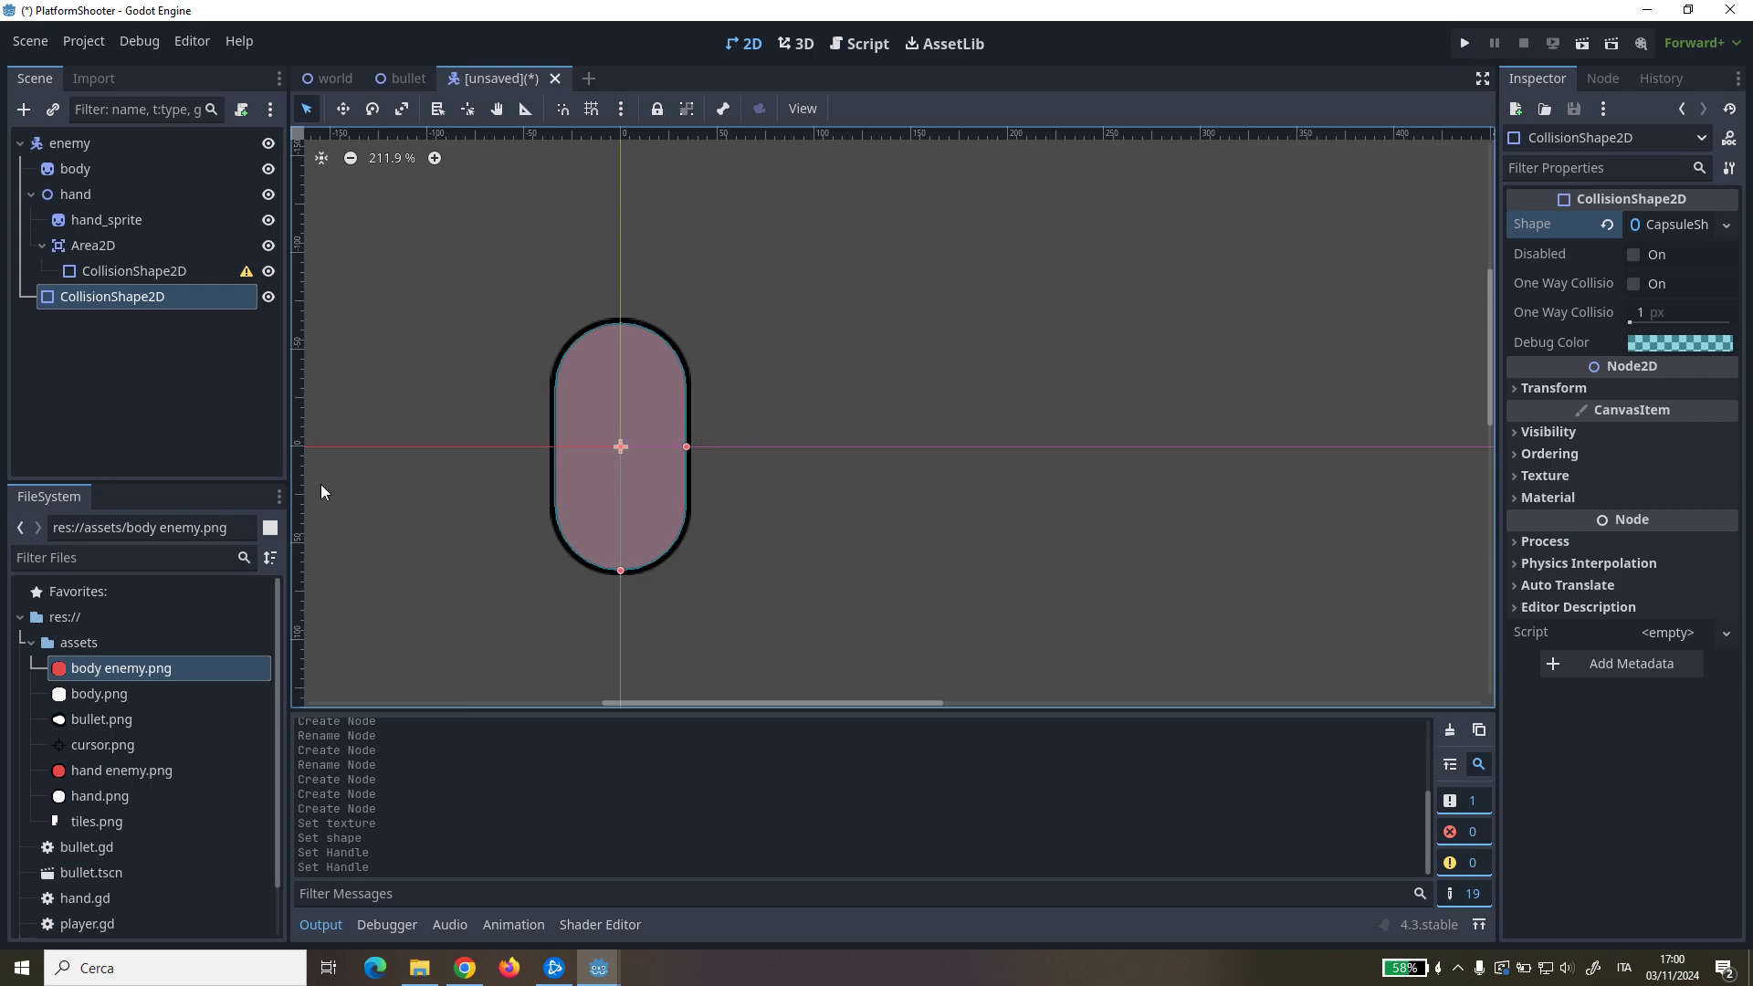
click(109, 220)
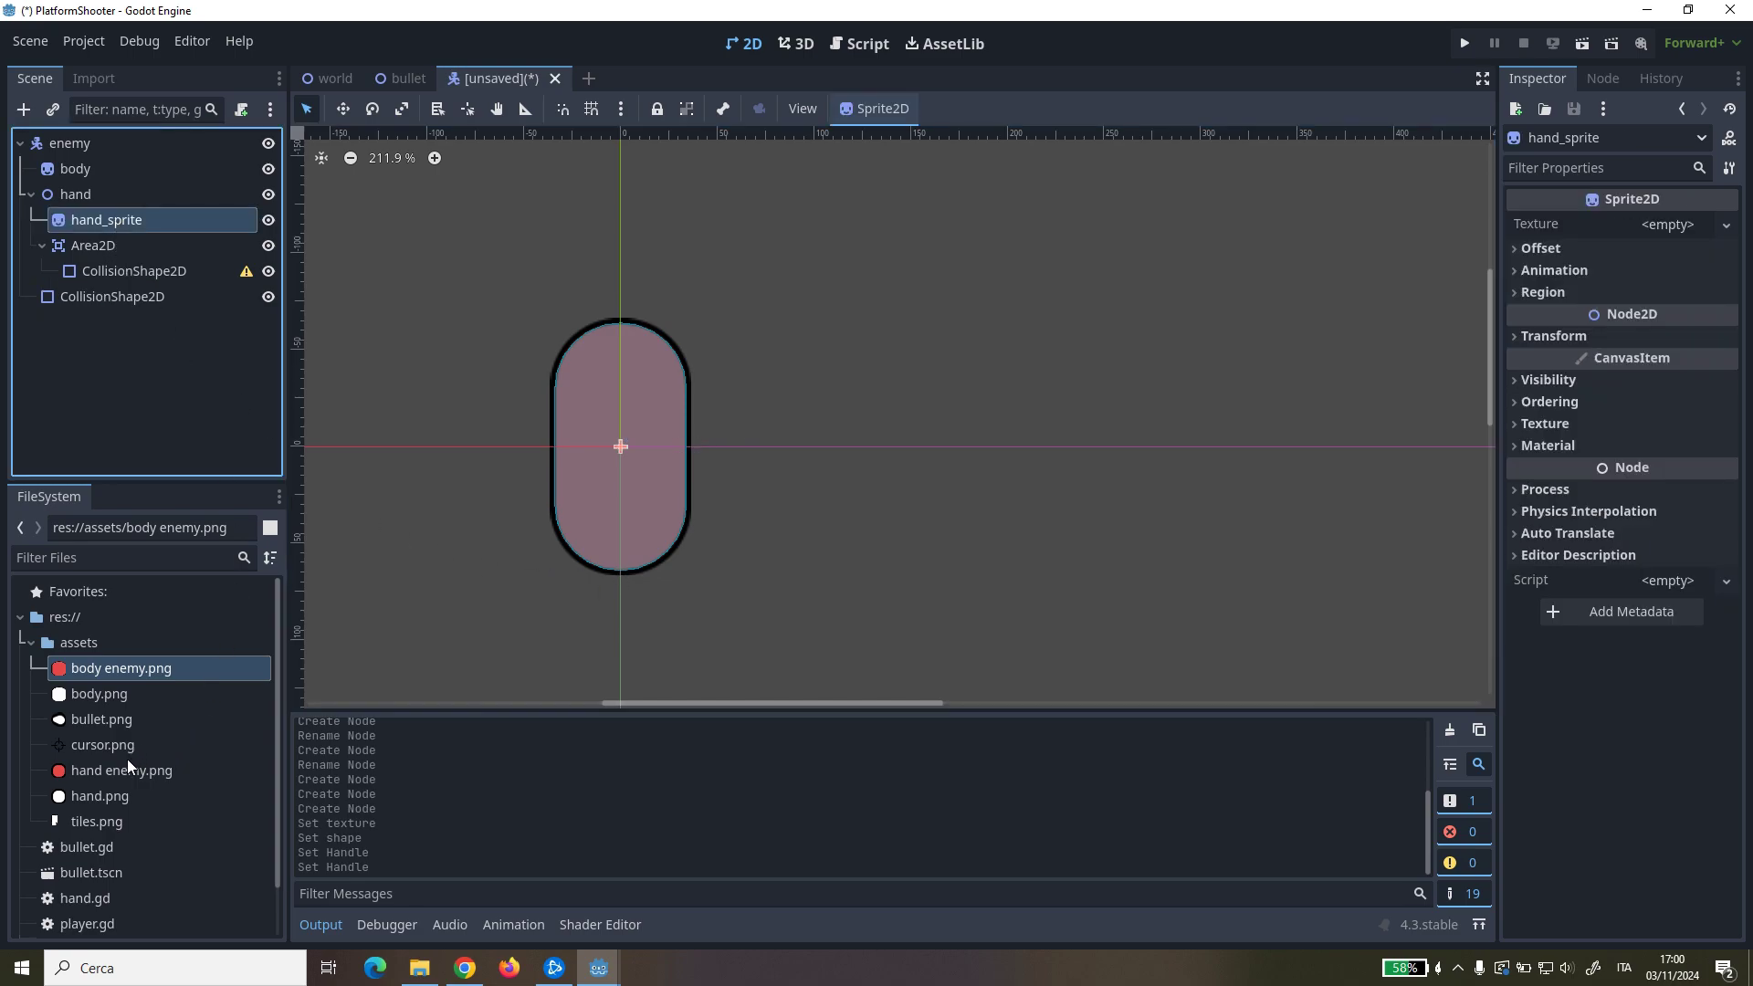
drag(108, 776, 164, 230)
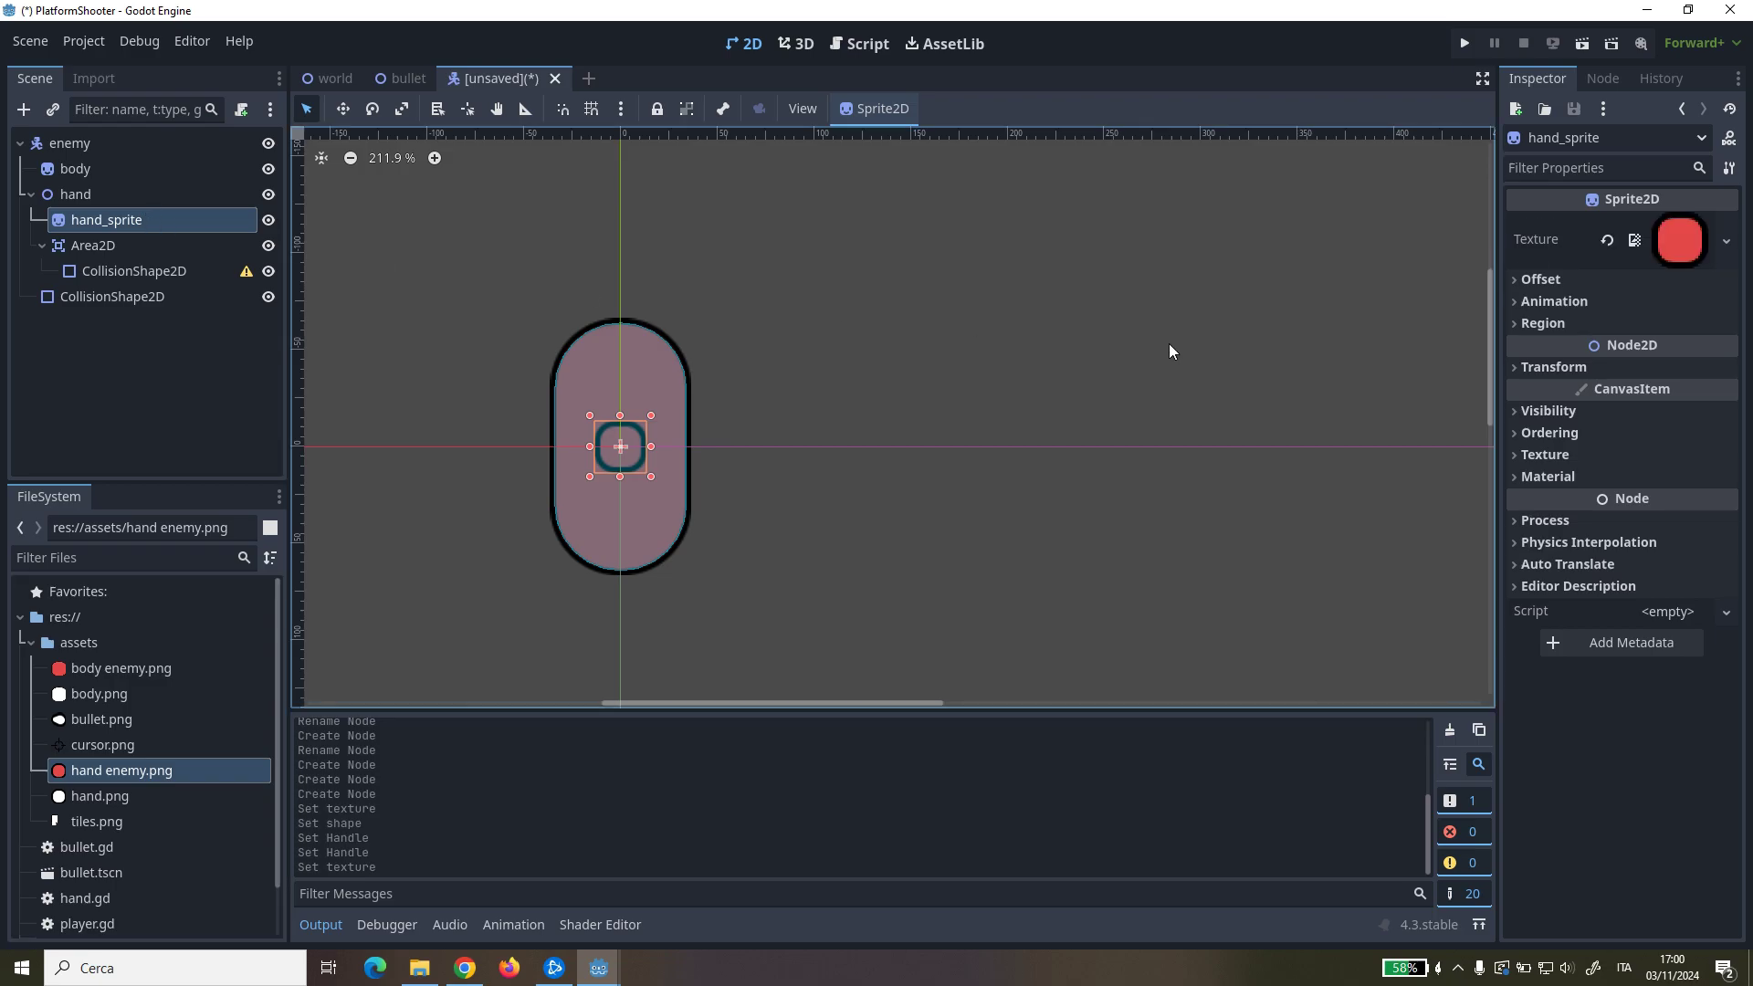
Step: Set hand_sprite's Offset x to 50
click(1567, 279)
click(1675, 333)
text(50)
key(Return)
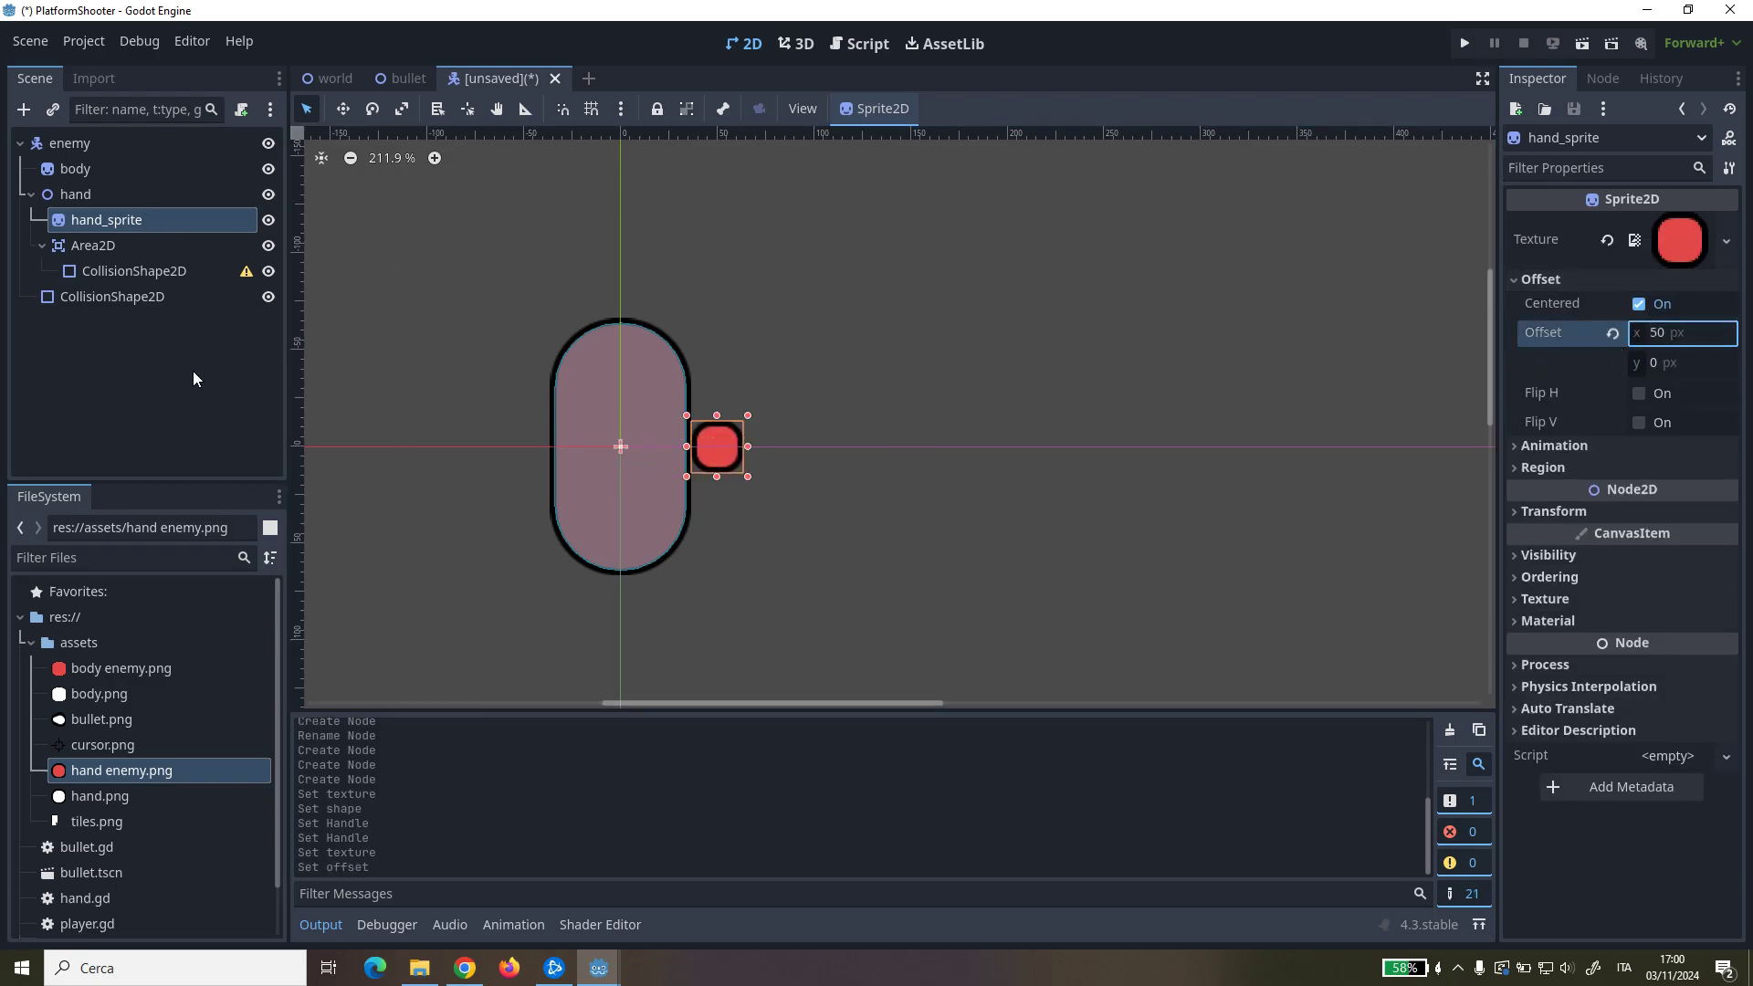
Step: Give the Area2D's CollisionShape2D a new RectangleShape2D
click(120, 276)
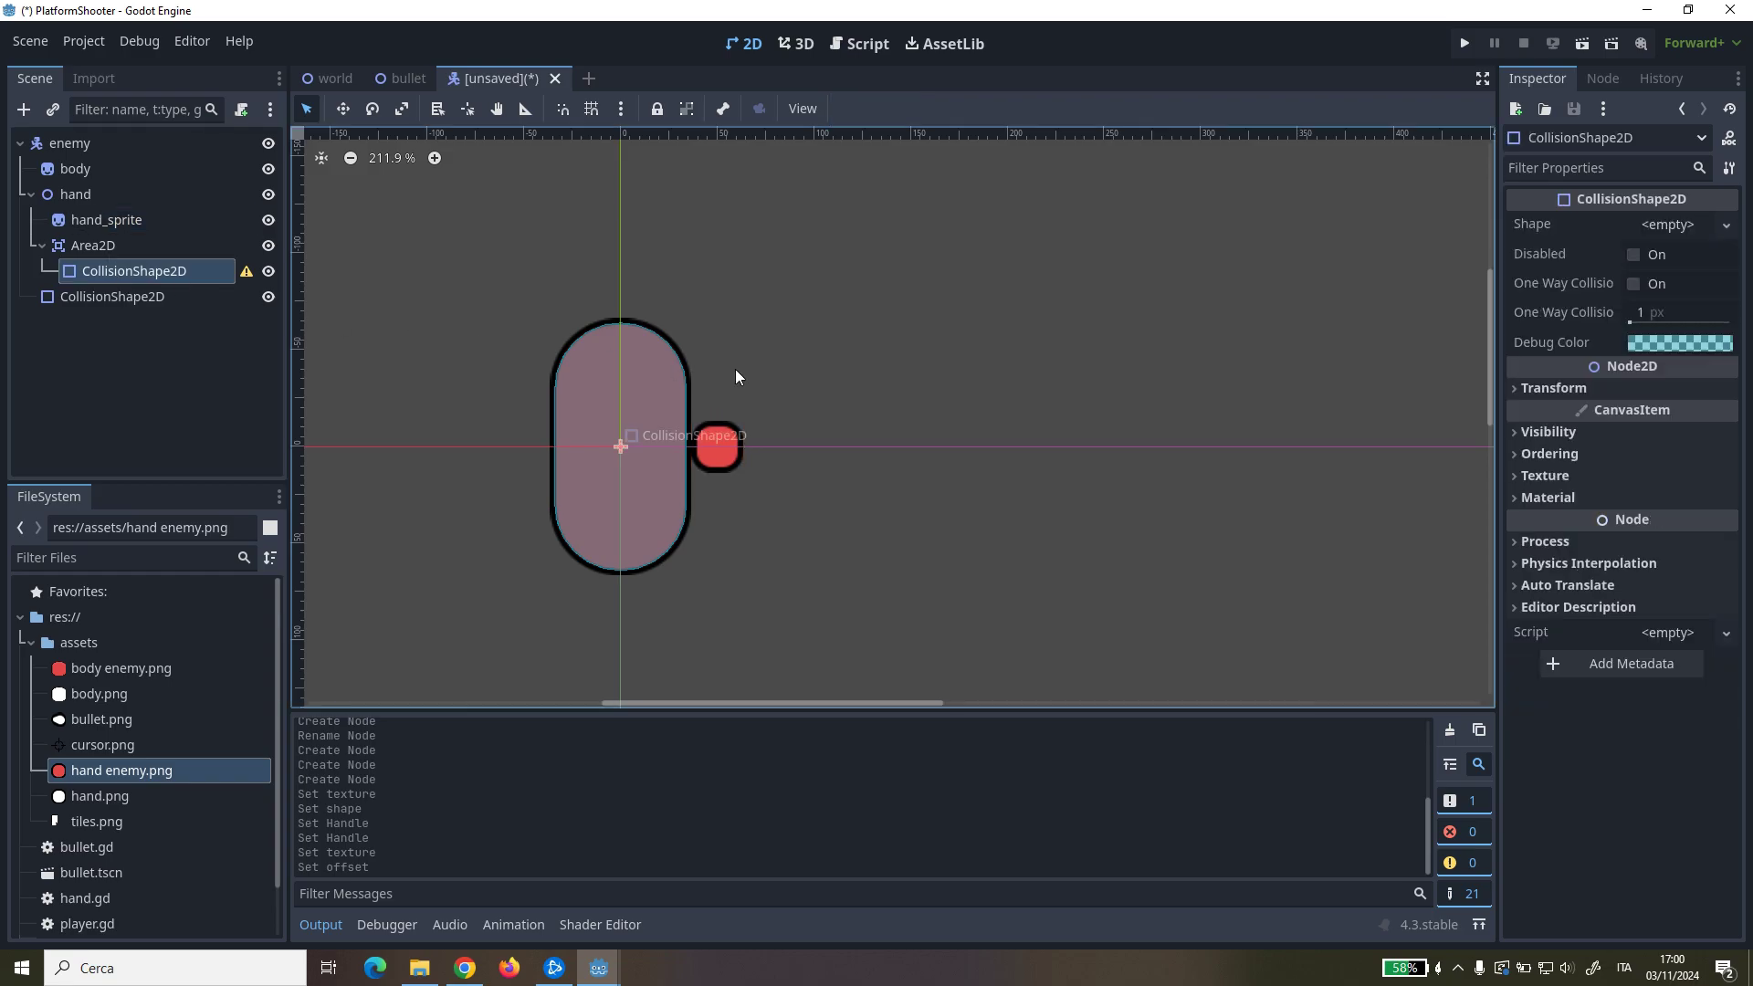
click(1678, 234)
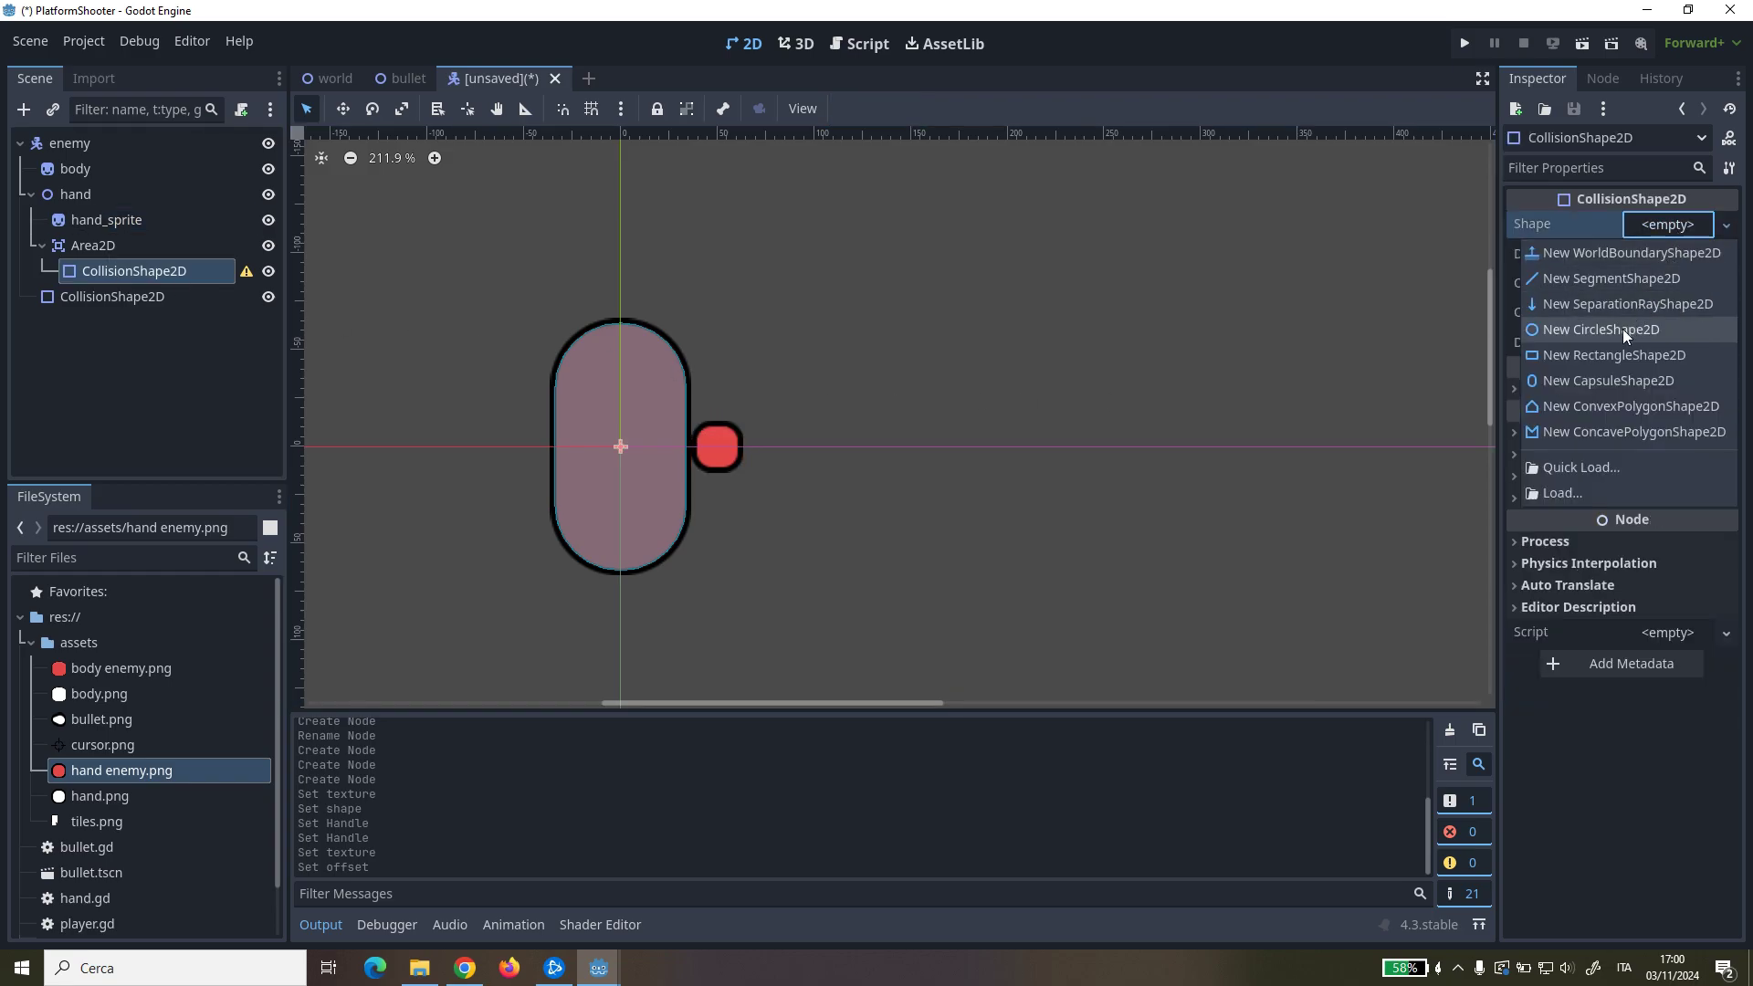
click(1572, 356)
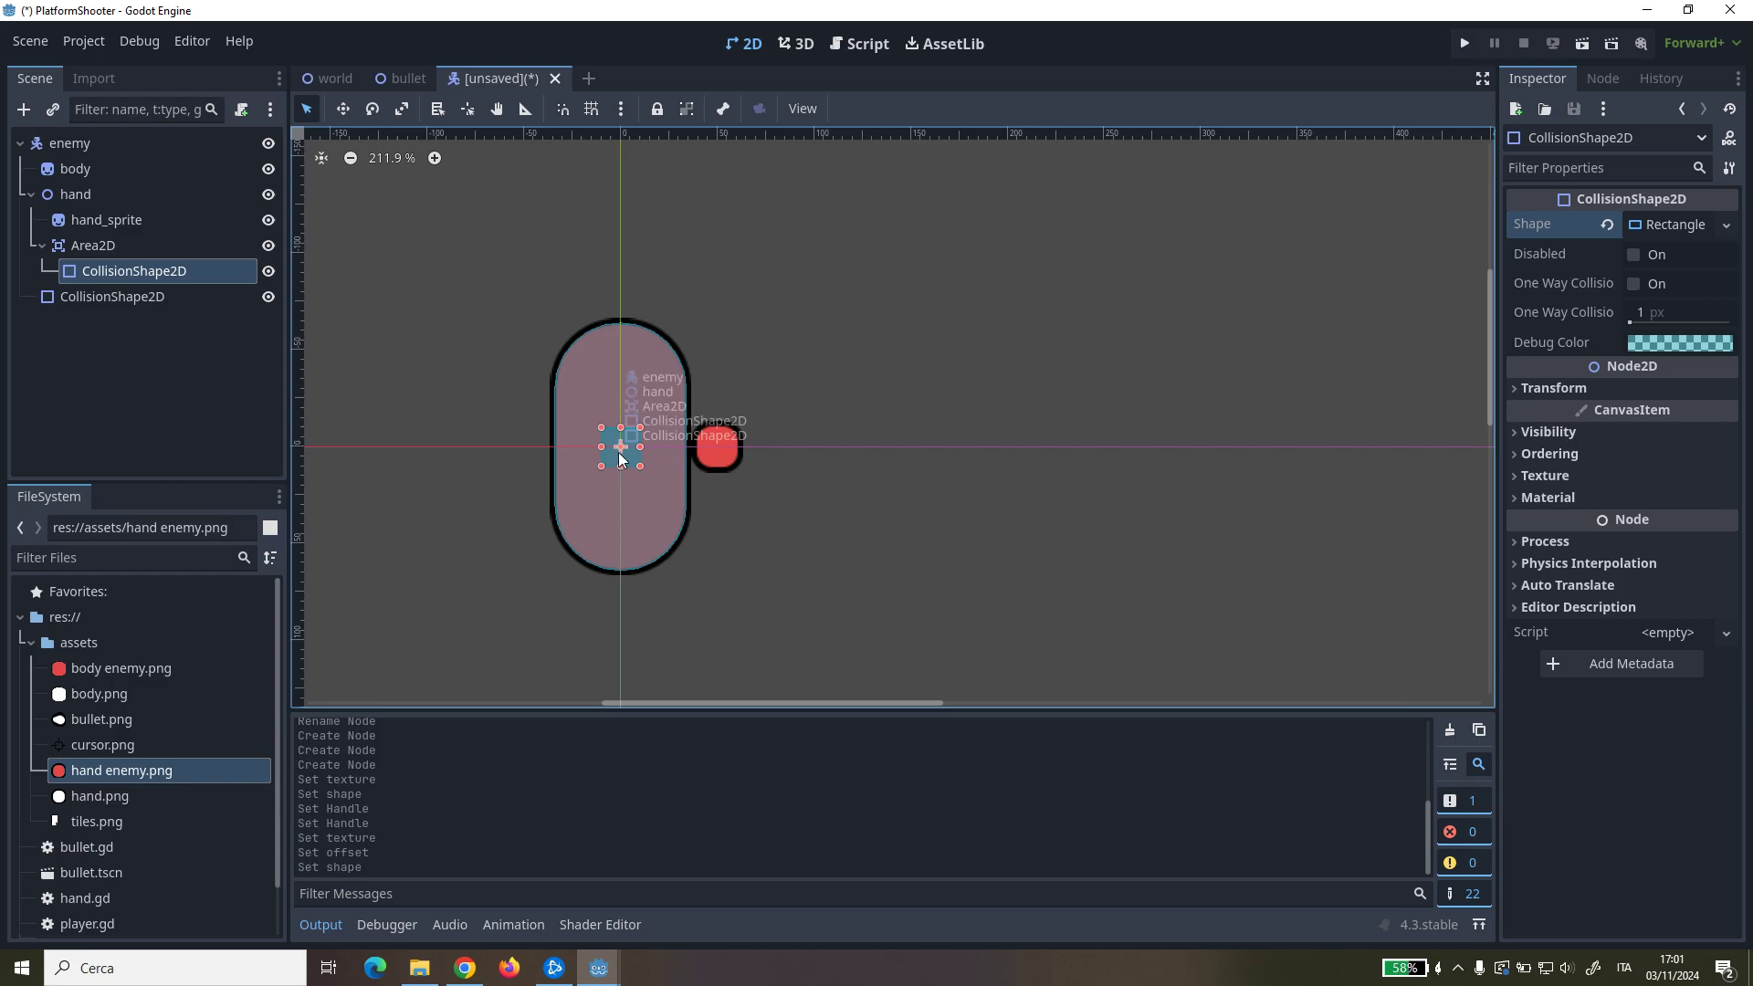
click(639, 454)
key(ctrl+z)
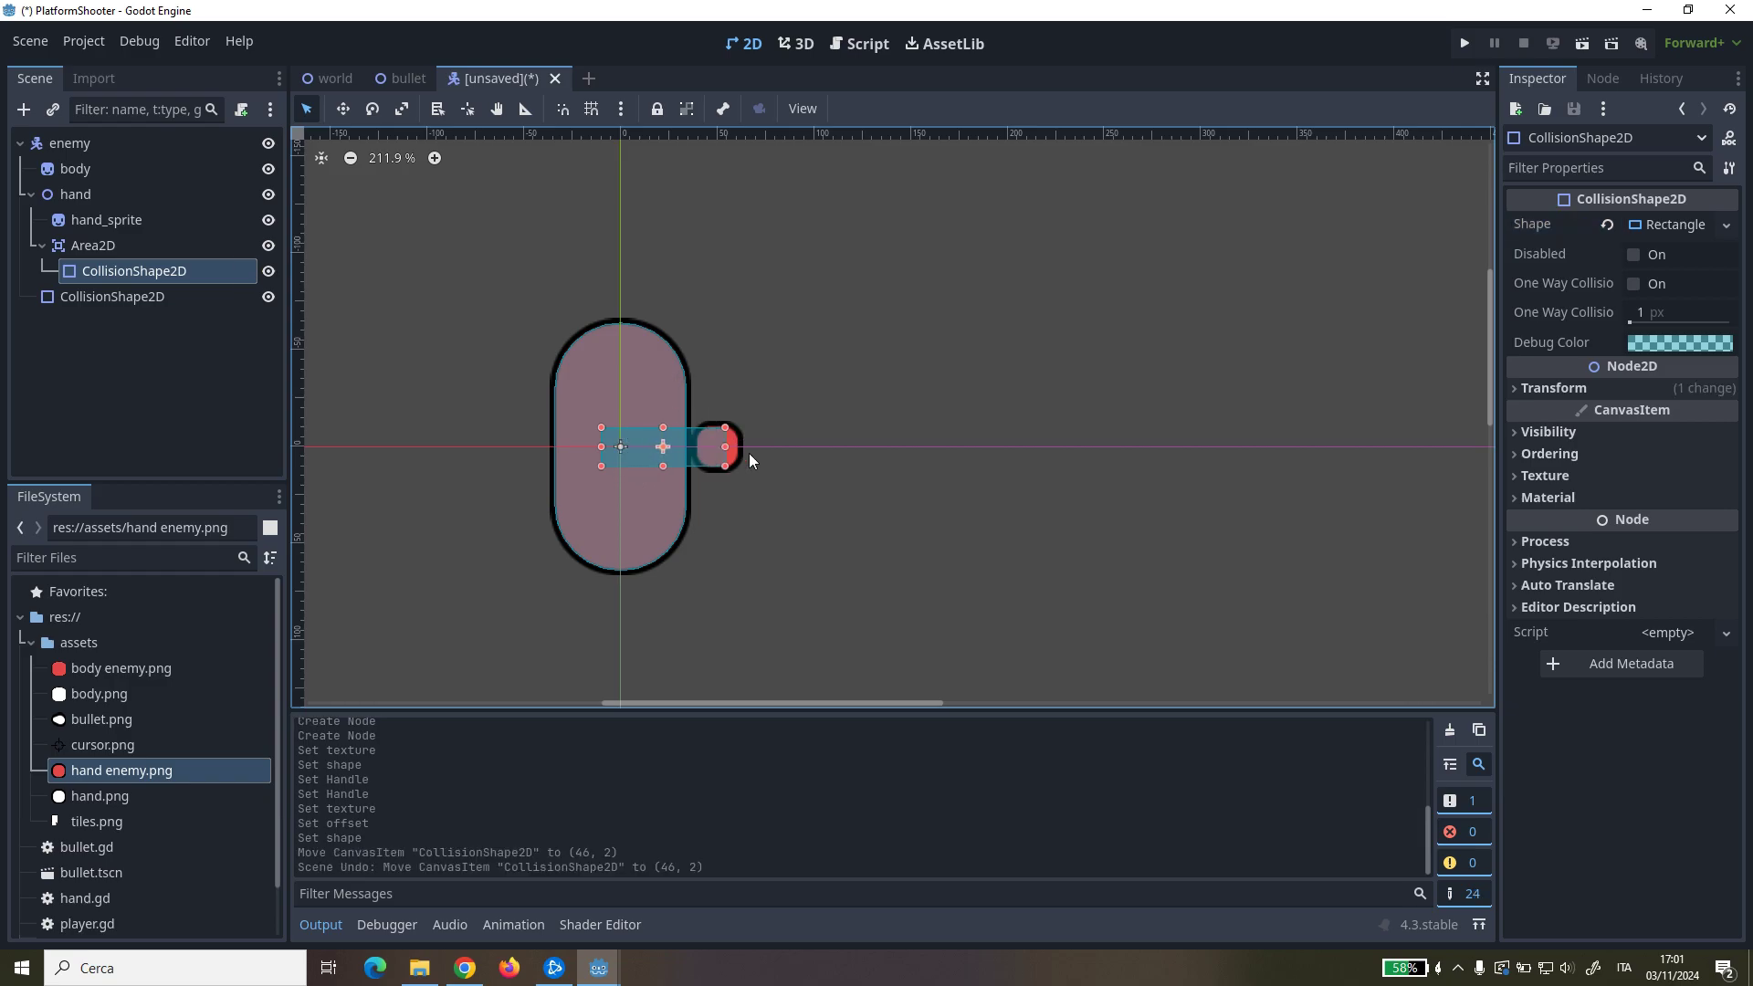
Step: Move the rectangle out right of the hand and resize it into a large zone
drag(639, 447, 1002, 446)
mouse_move(891, 454)
mouse_down()
mouse_move(1038, 449)
mouse_move(953, 339)
mouse_up()
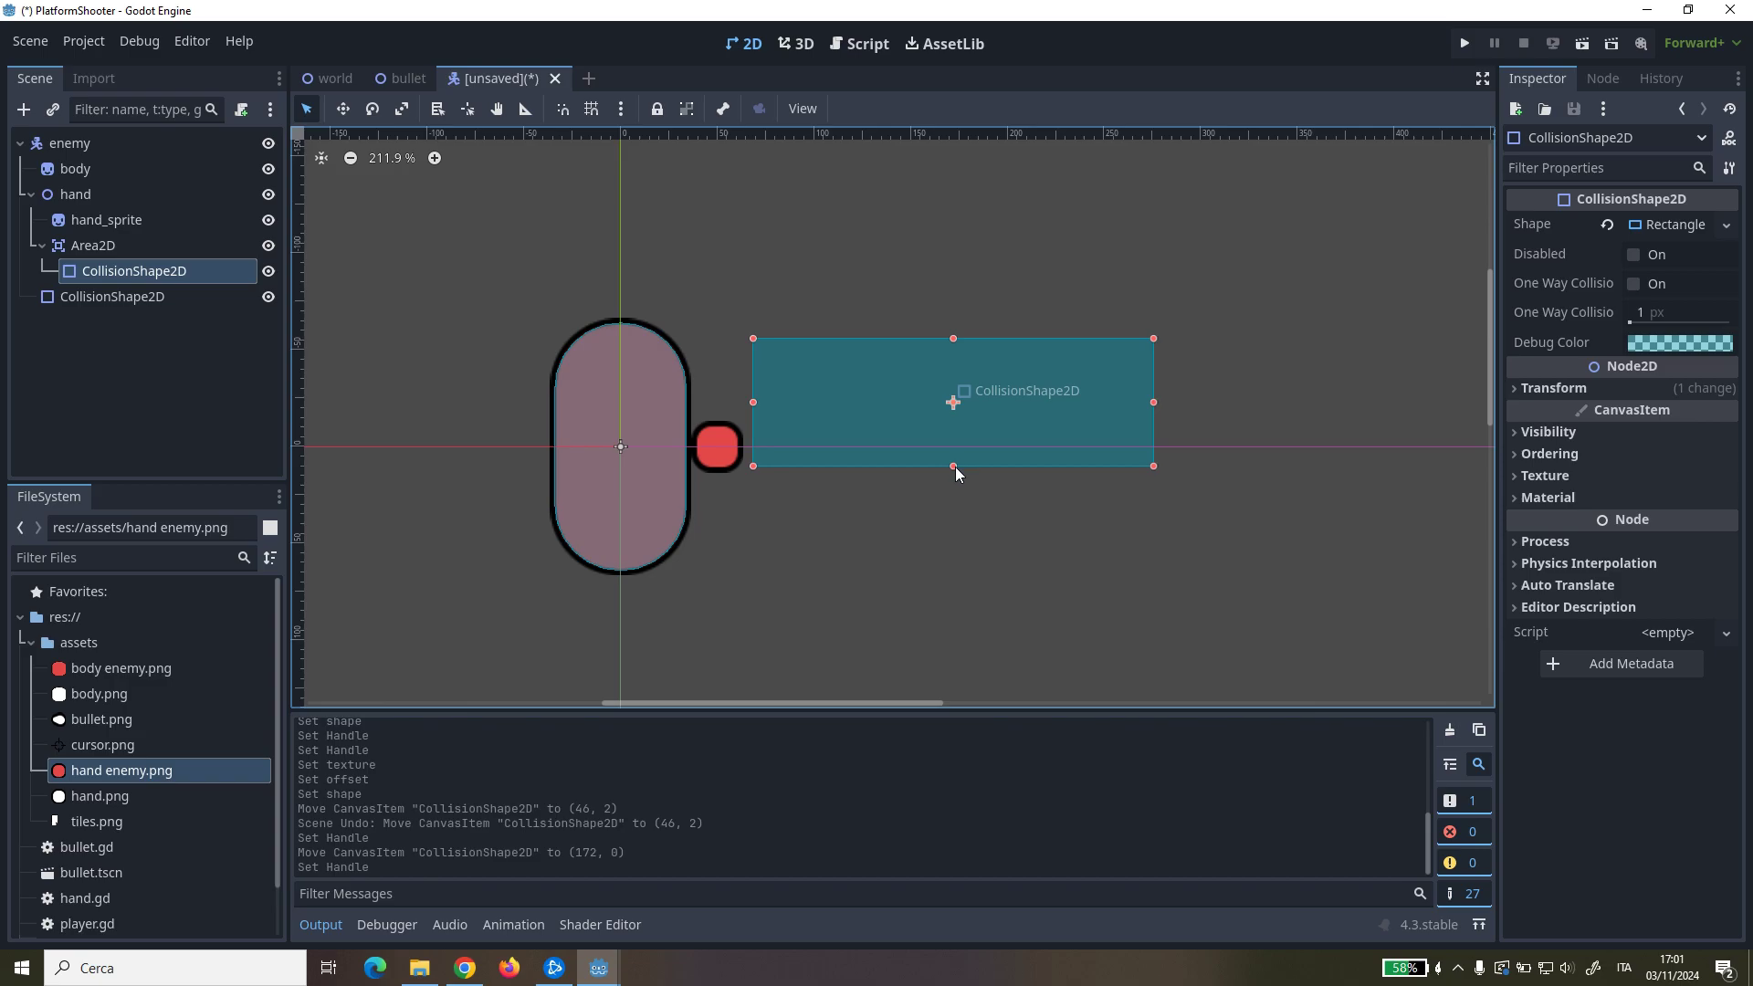
drag(955, 468, 957, 552)
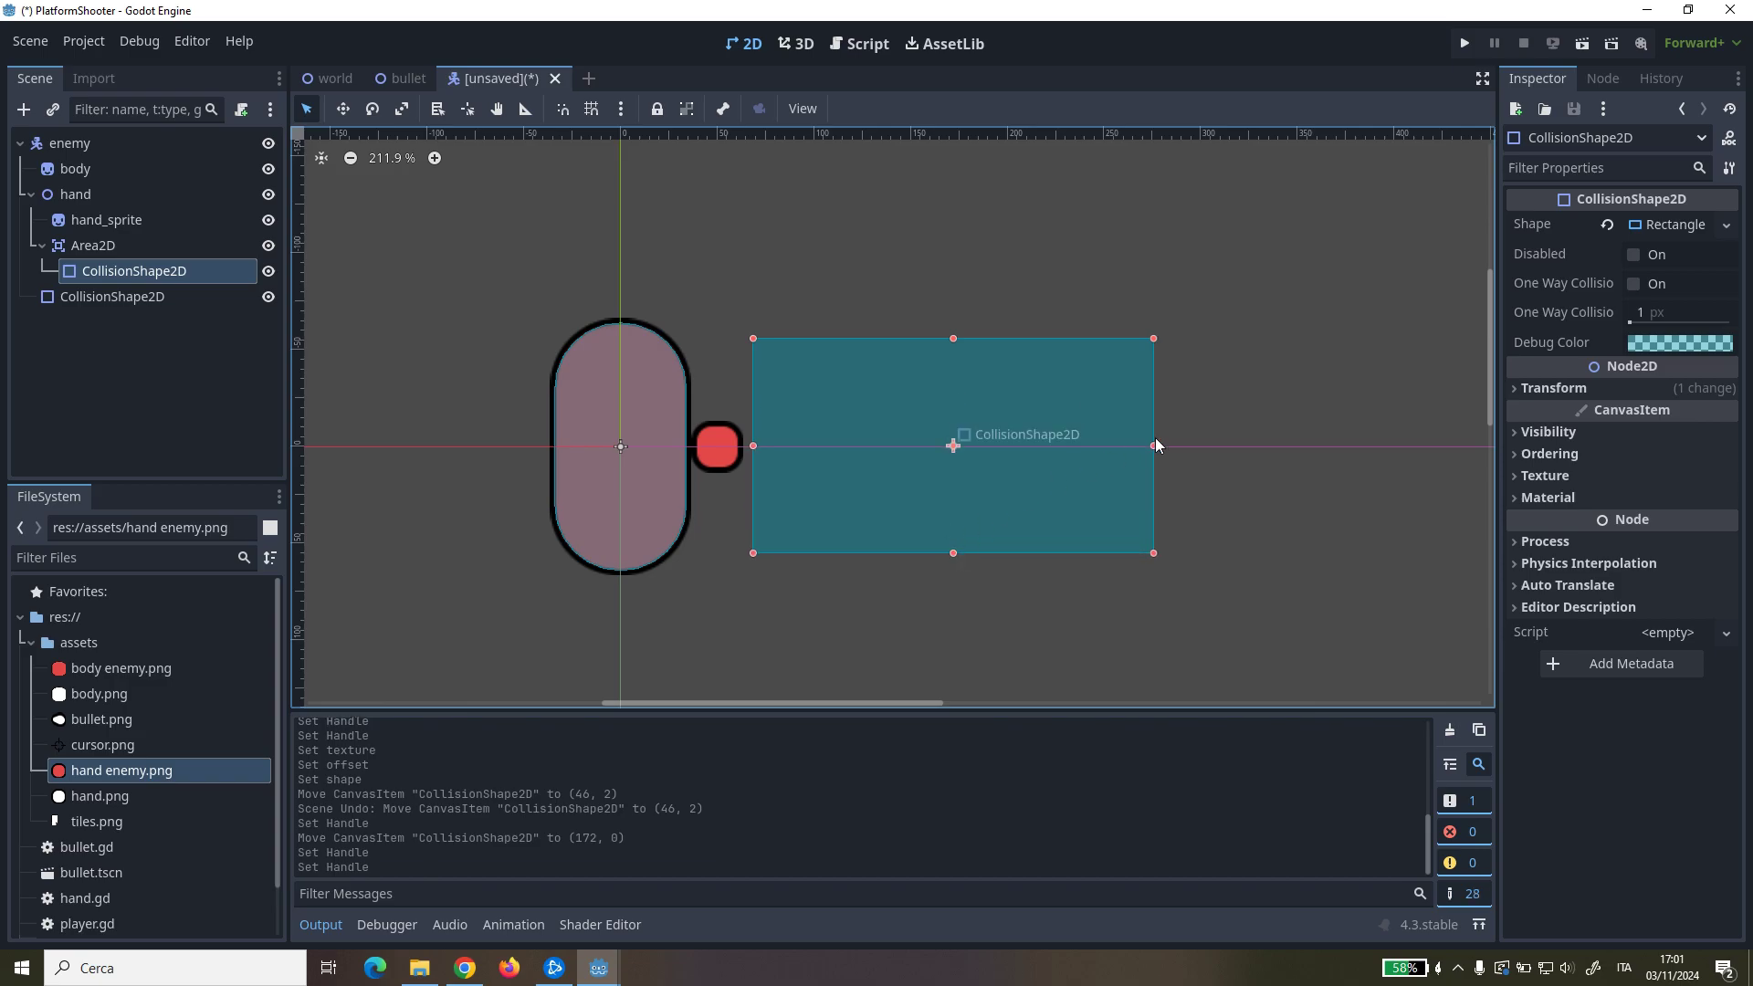
drag(1153, 445, 1428, 435)
middle_drag(1389, 614, 1262, 619)
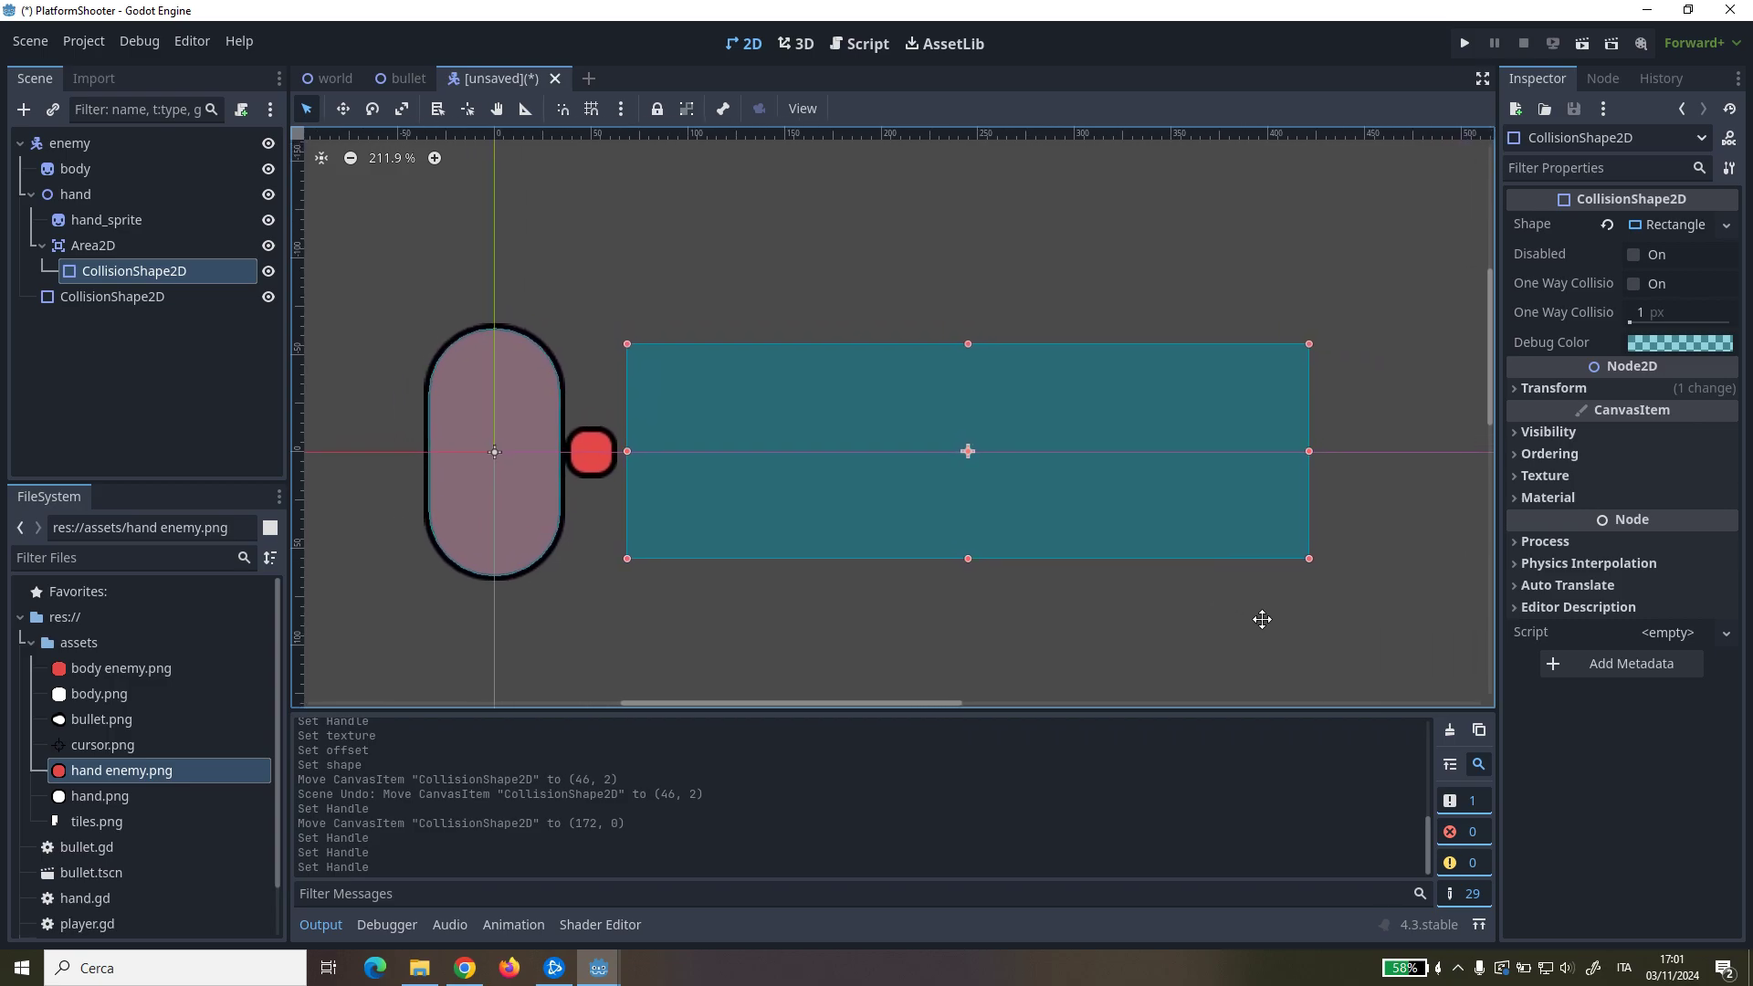
Step: Save the scene as enemy.tscn and attach a new script to the enemy root
key(ctrl+s)
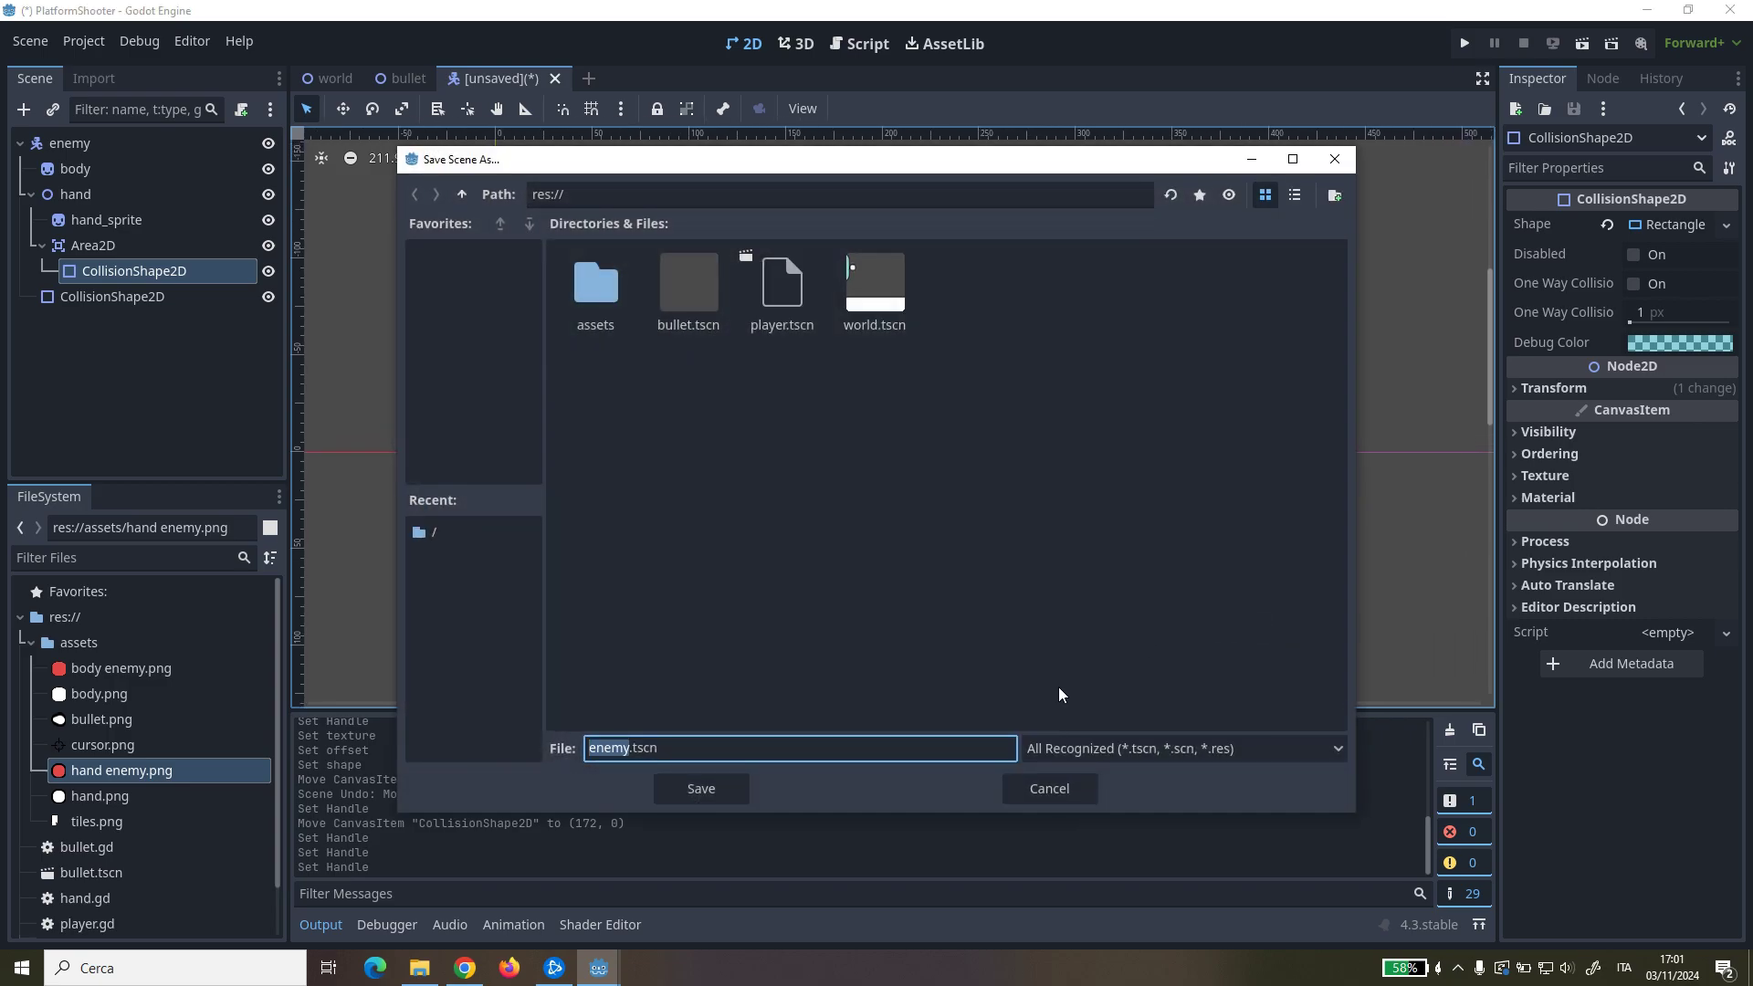
click(686, 791)
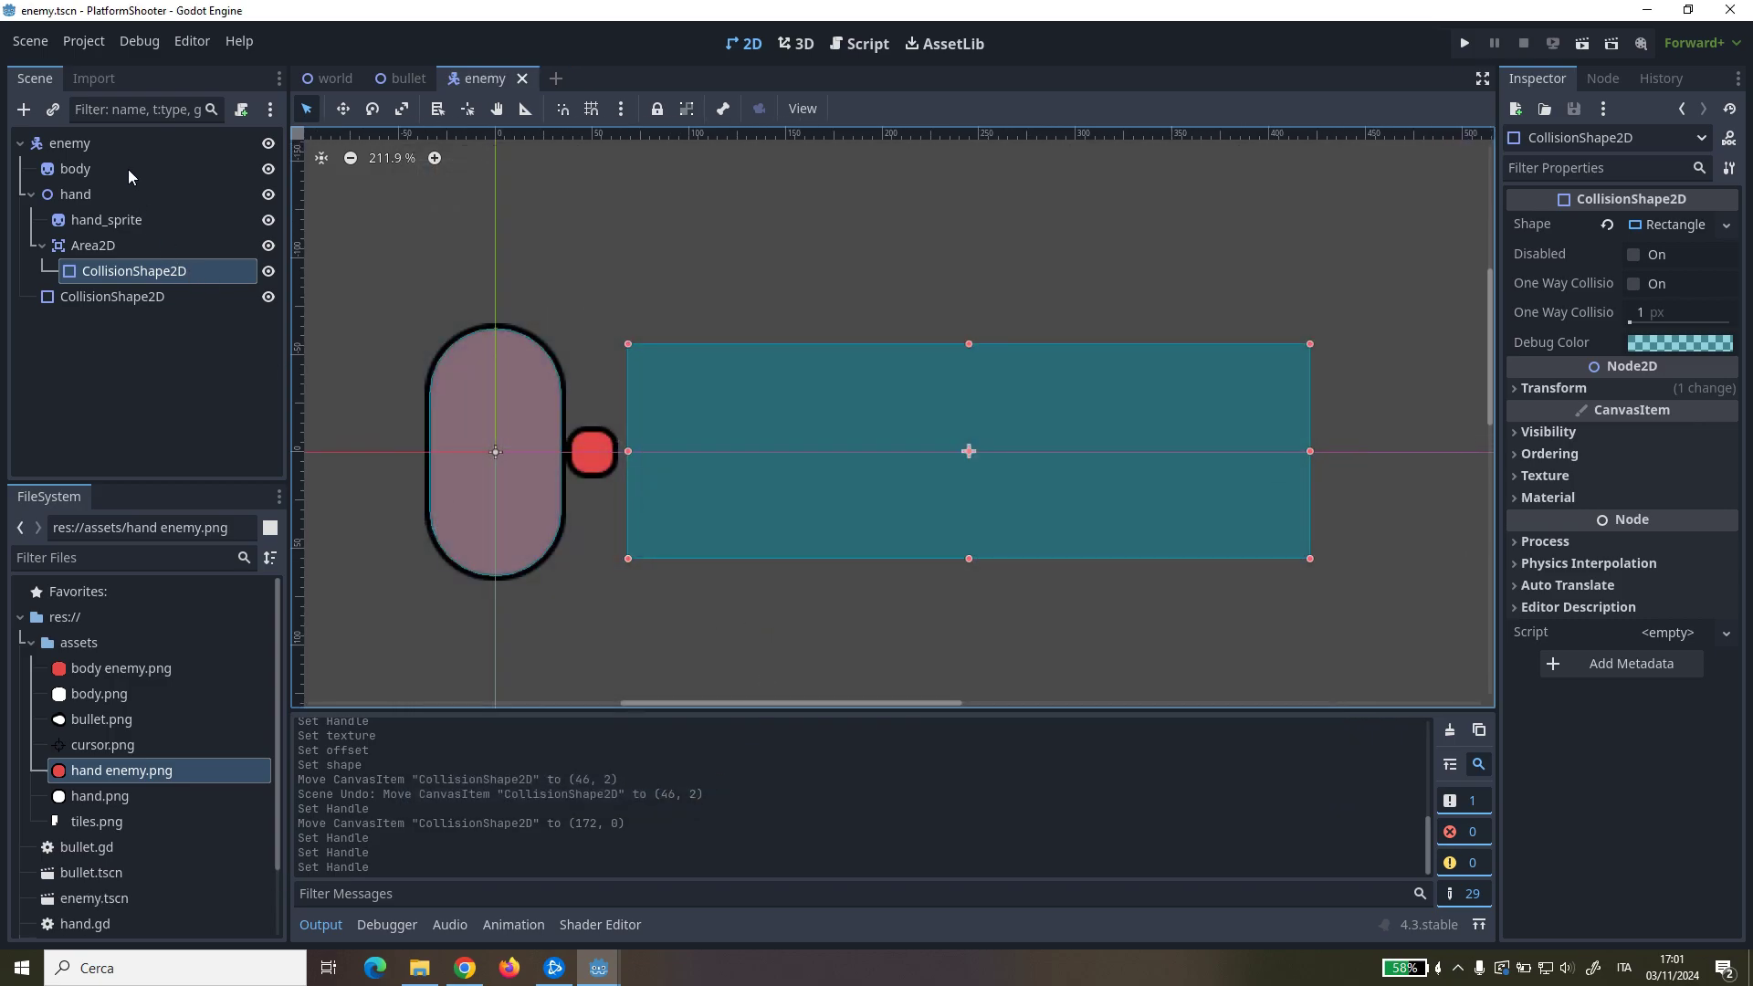
click(117, 146)
click(243, 118)
click(819, 659)
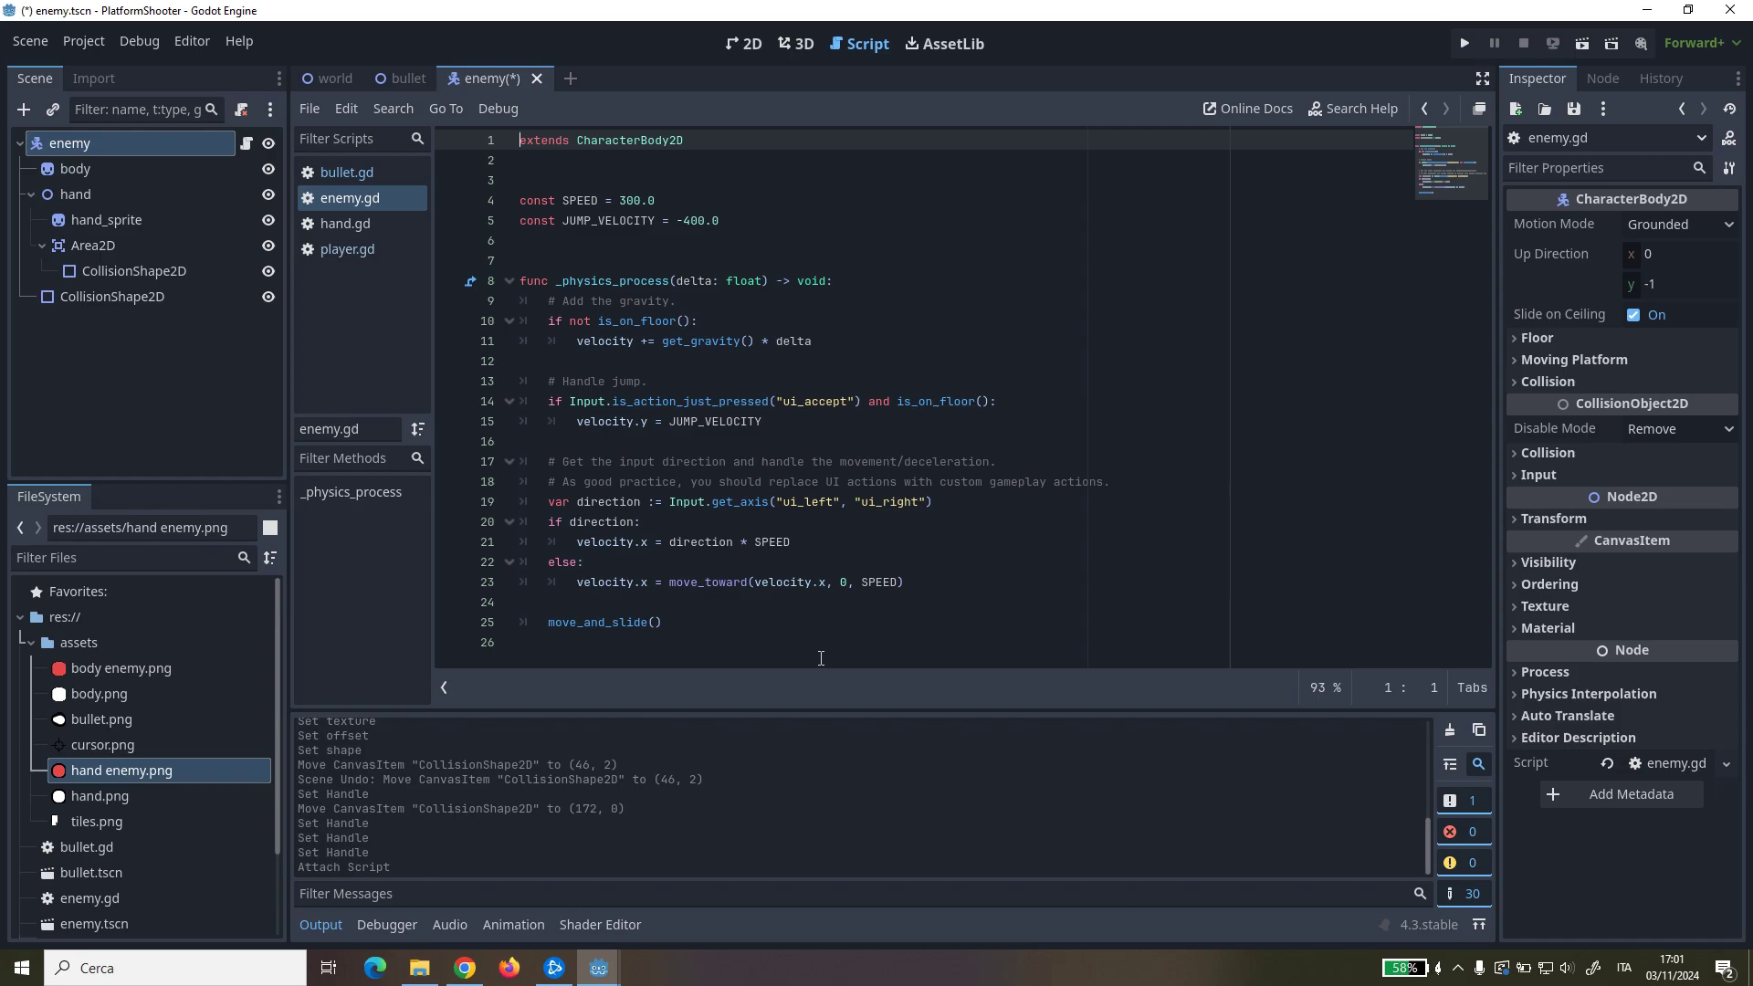
Step: Delete the jump and input movement code, then declare look_at_player = false and player
drag(637, 592, 624, 376)
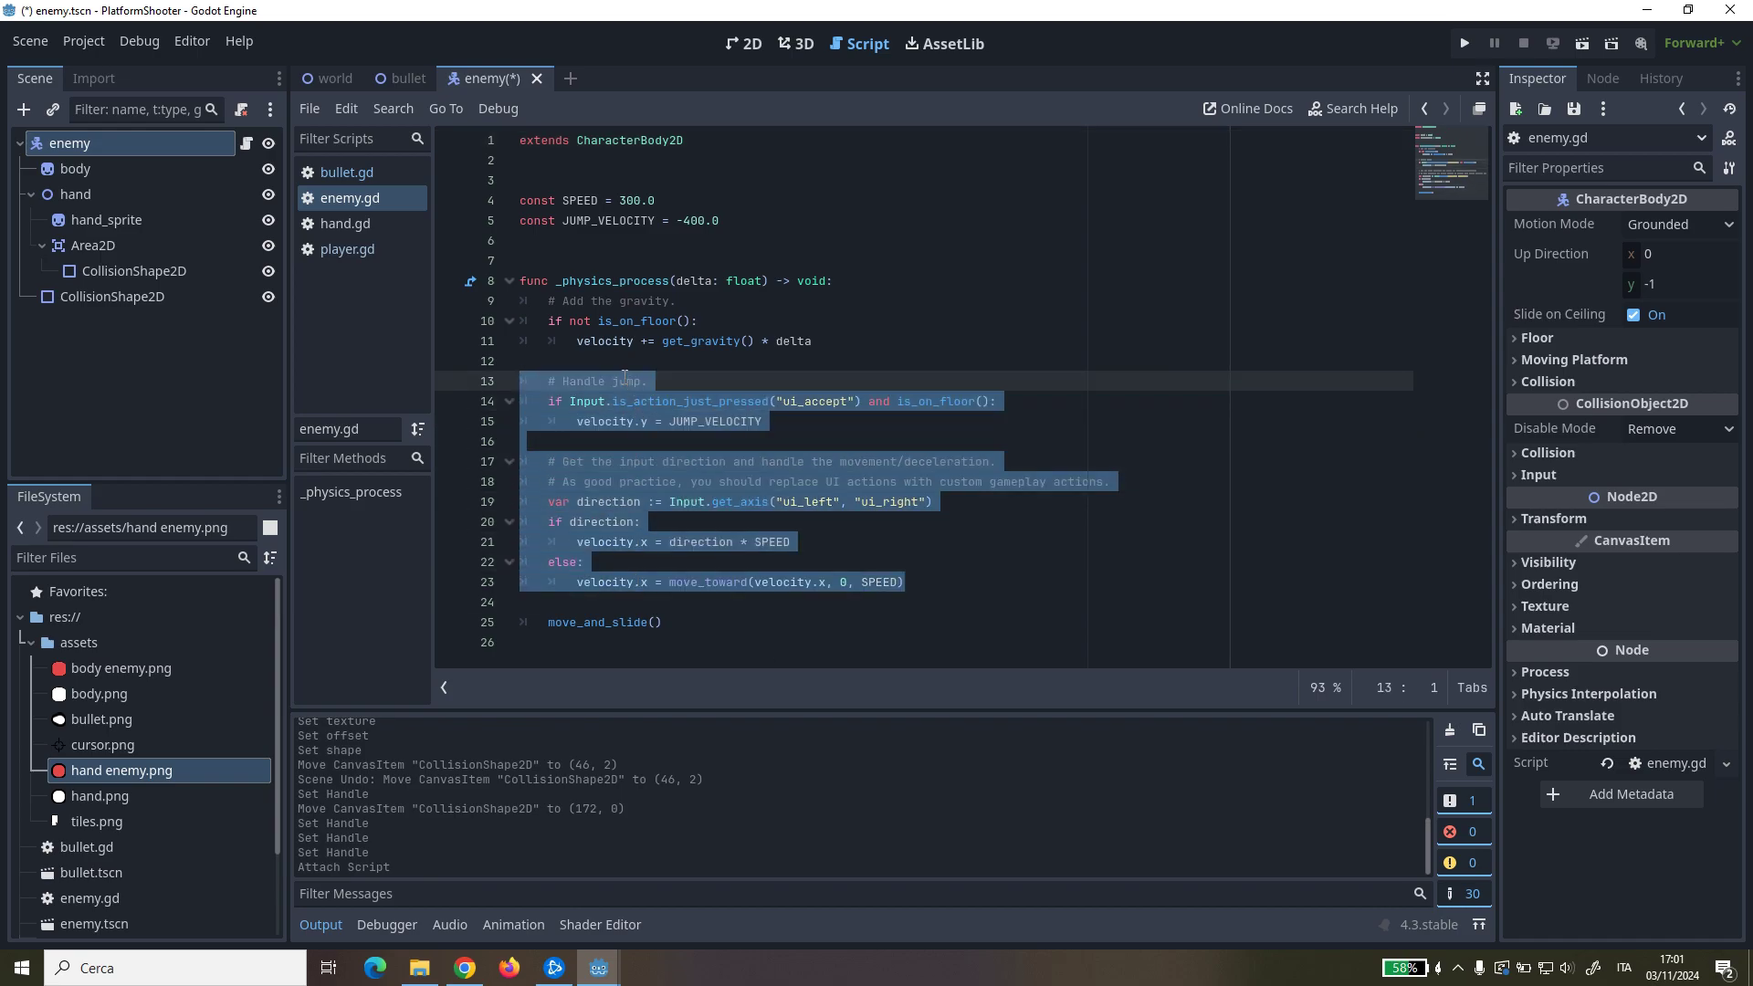
key(Delete)
click(780, 241)
key(Return)
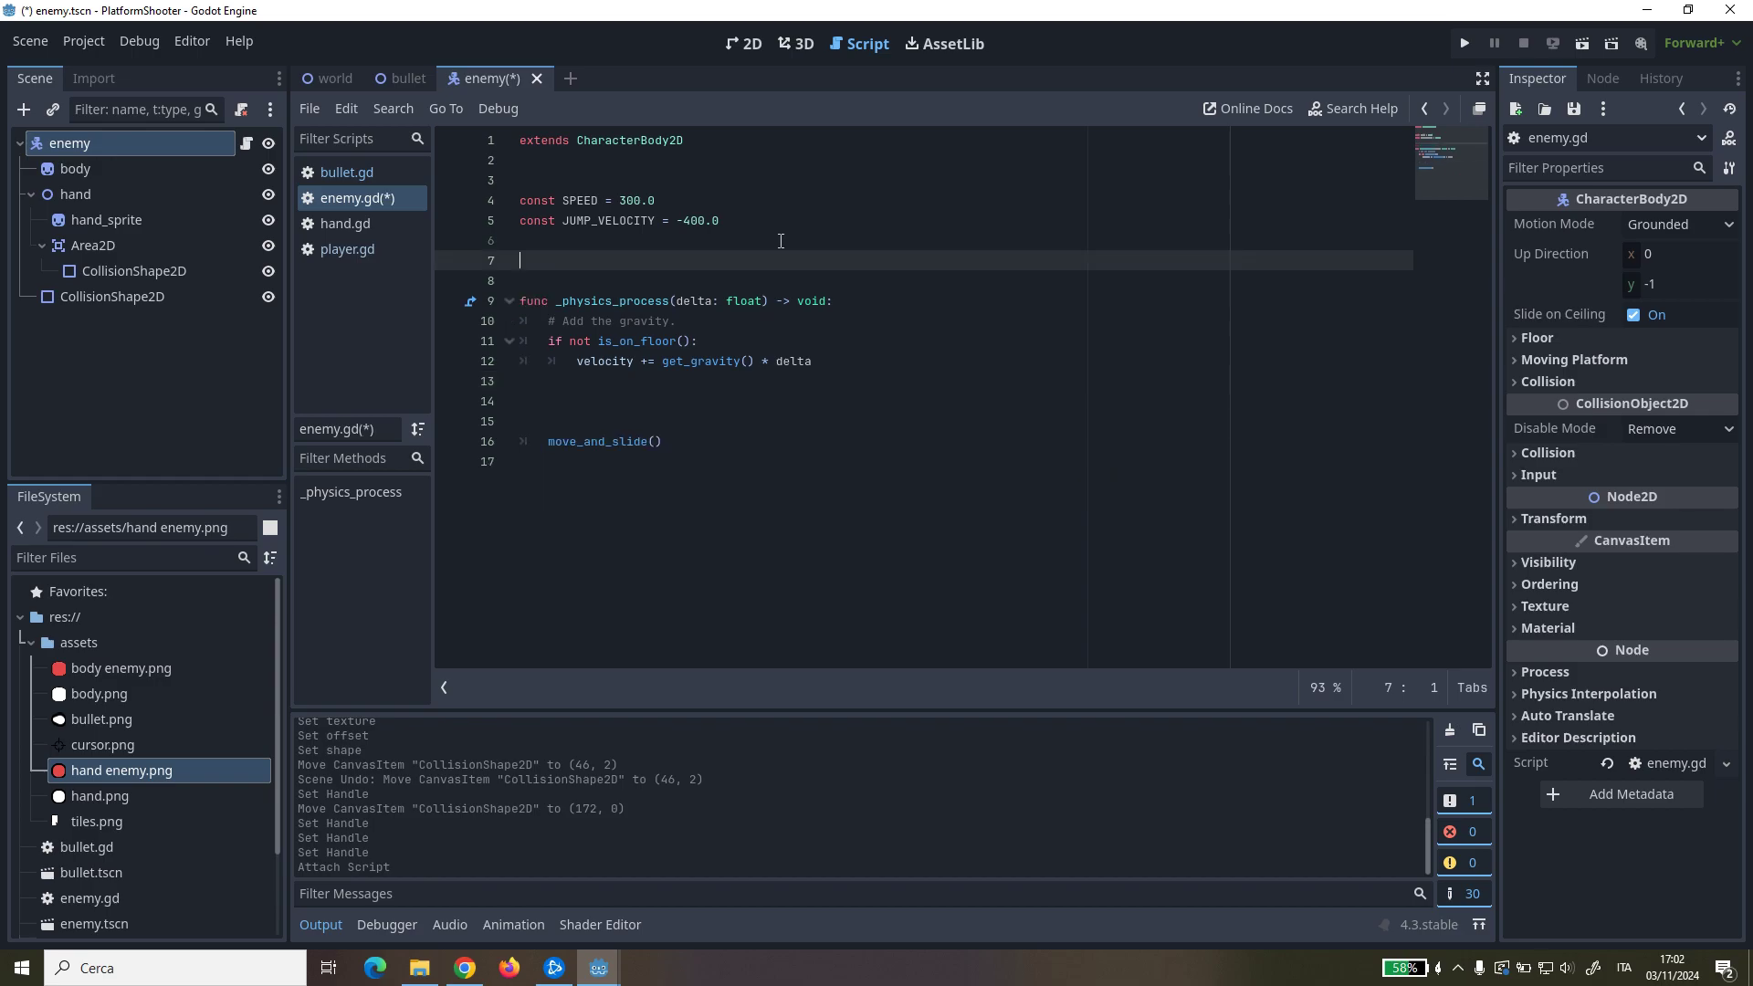
text(var look_at_player = fals)
text(e)
key(Return)
text(var player)
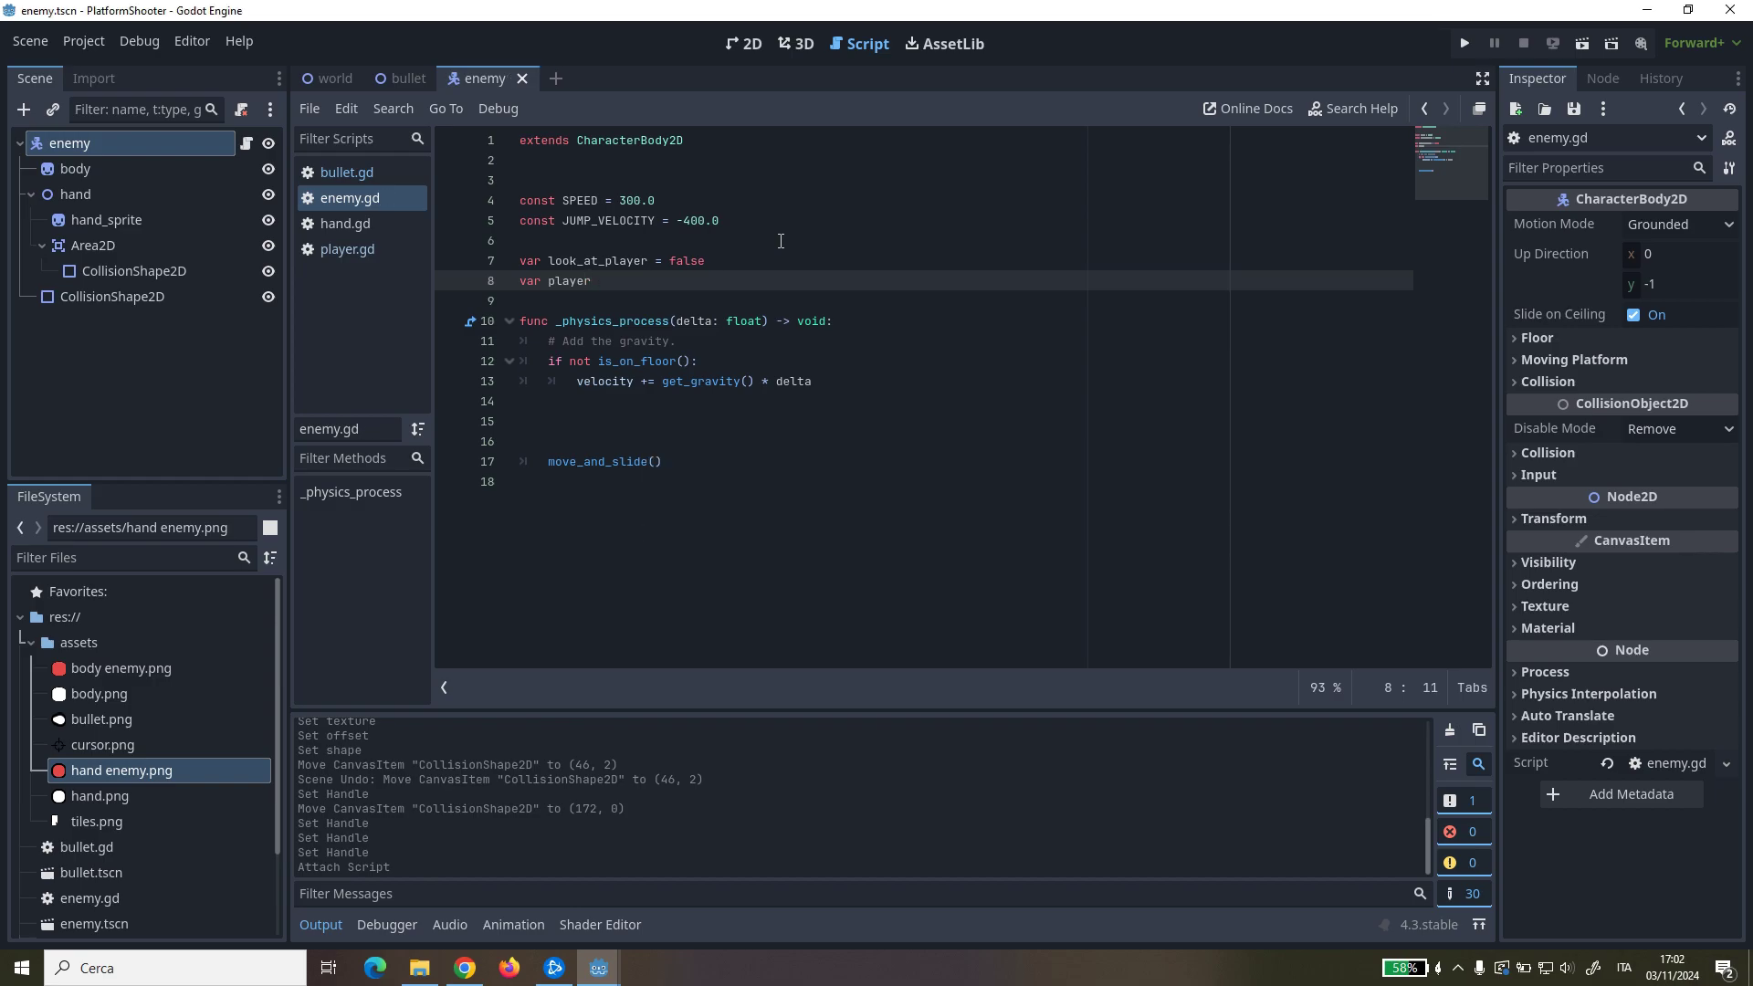
Step: Add class_name Player at the top of player.gd
click(347, 256)
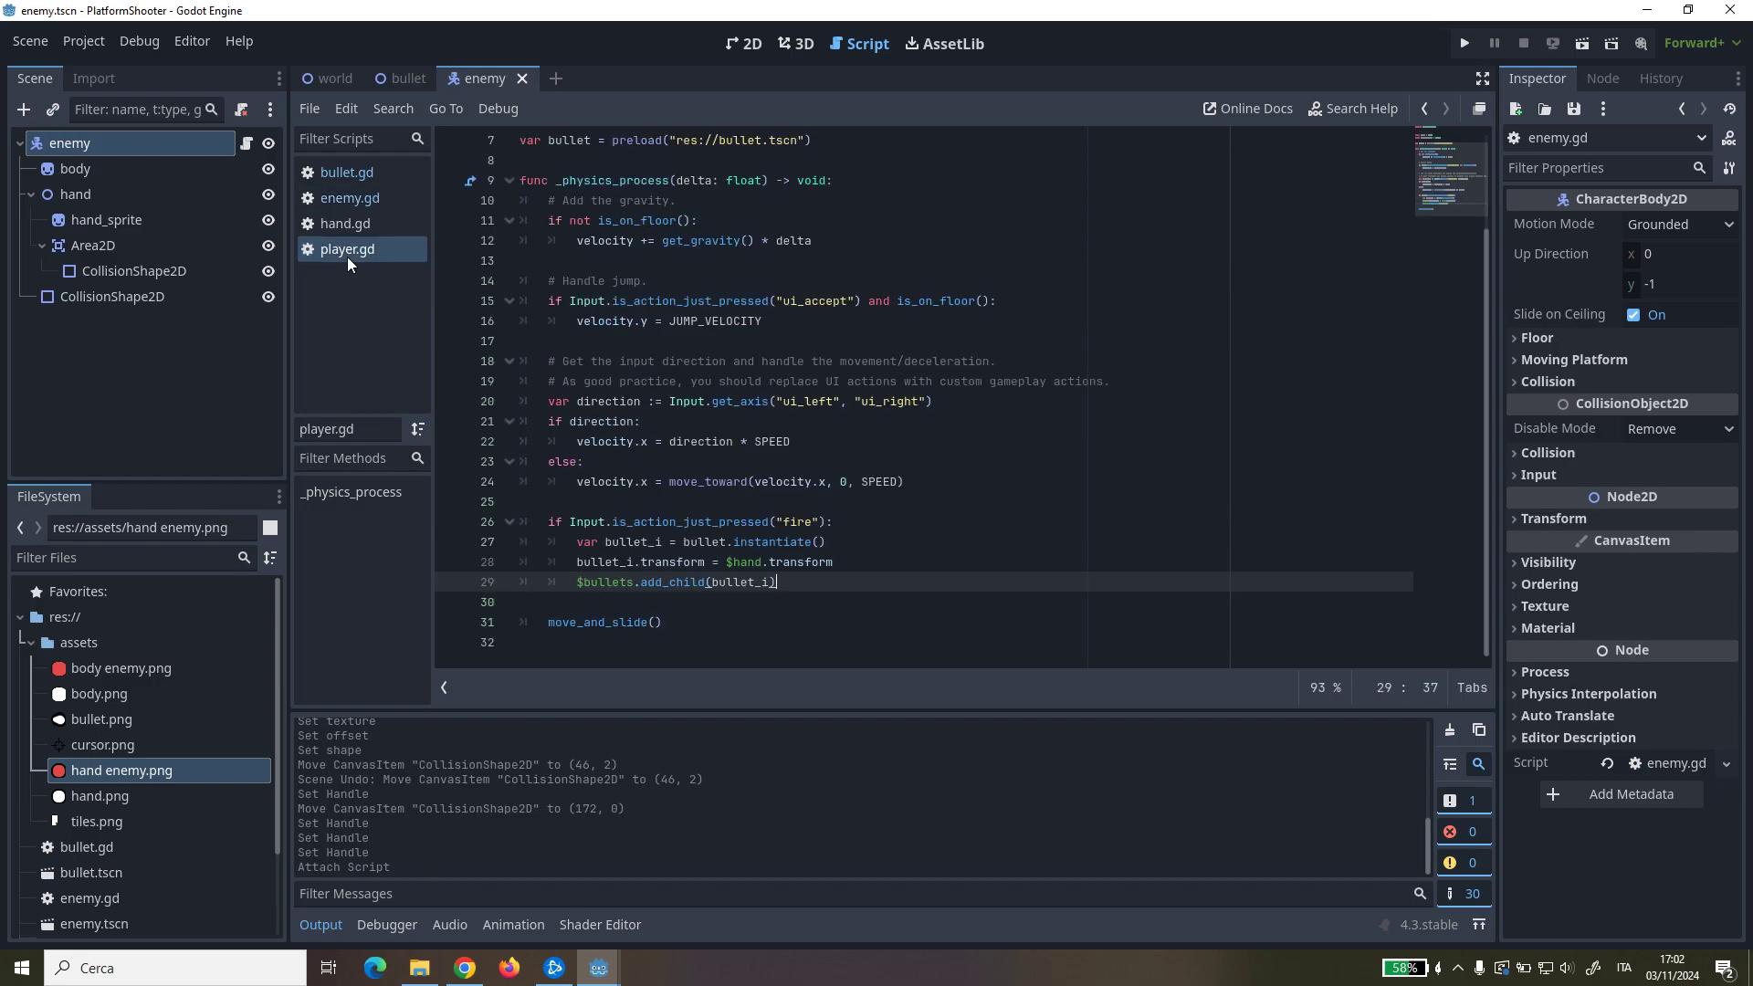
scroll(678, 279, up, 2)
click(521, 140)
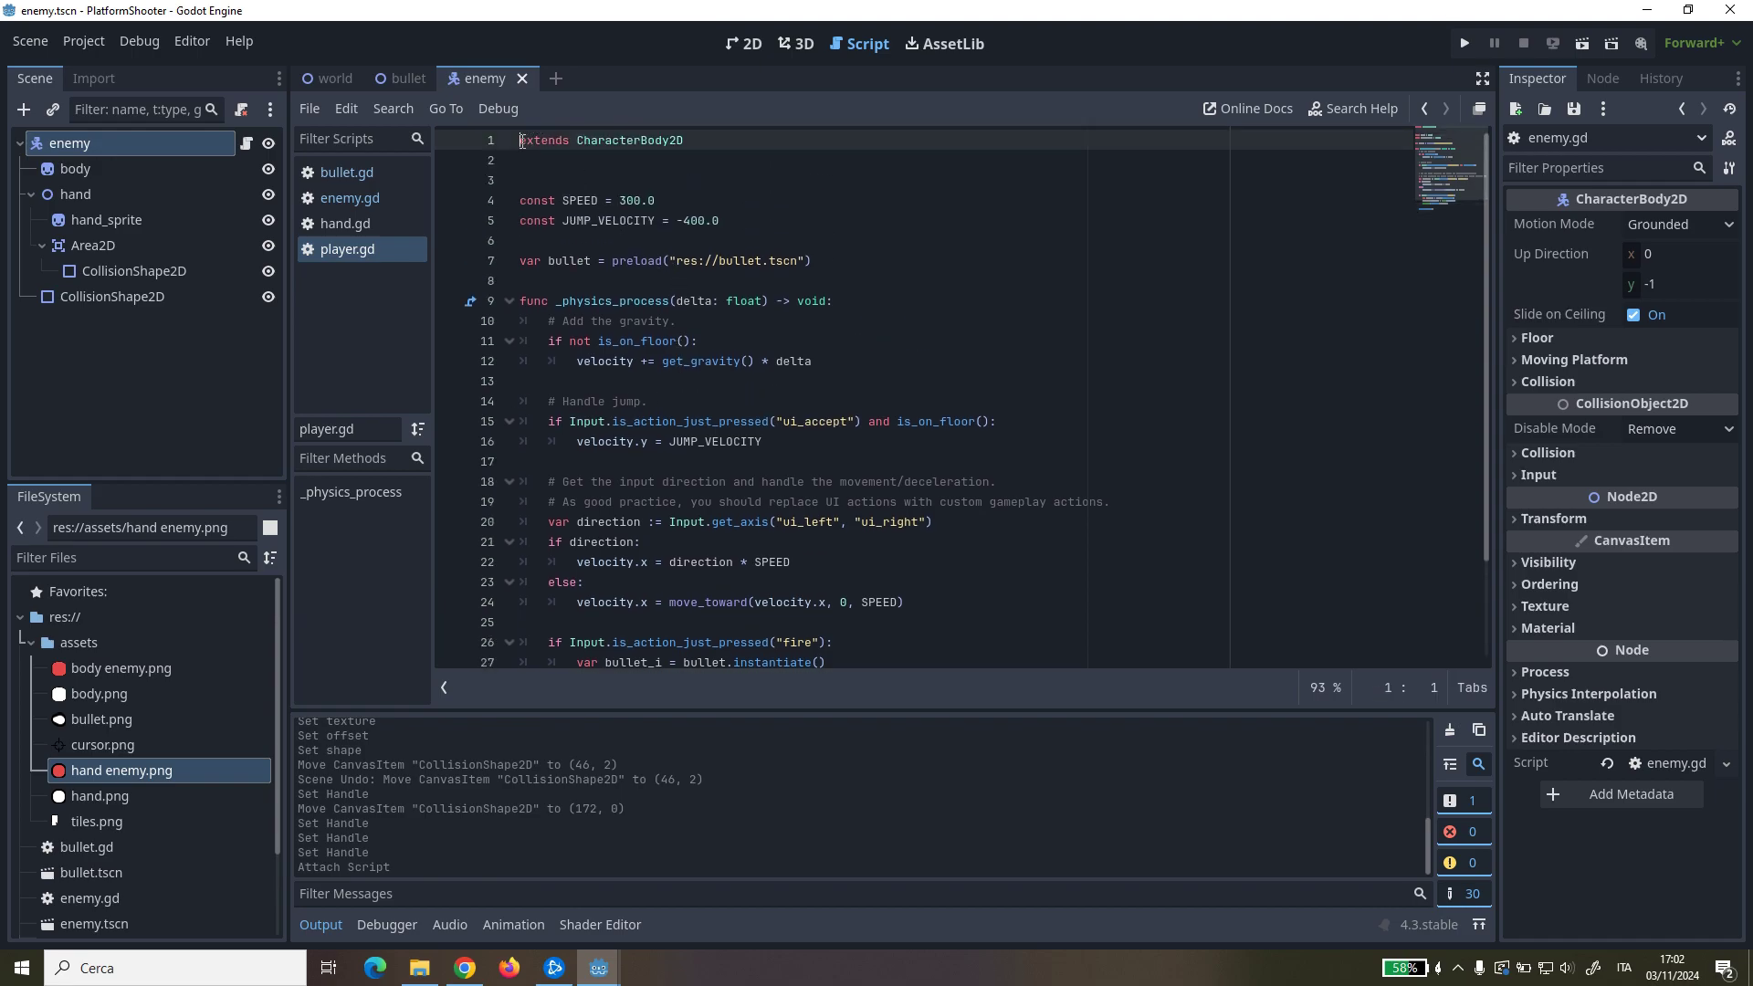
key(Return)
key(Up)
text(class_name)
key(Tab)
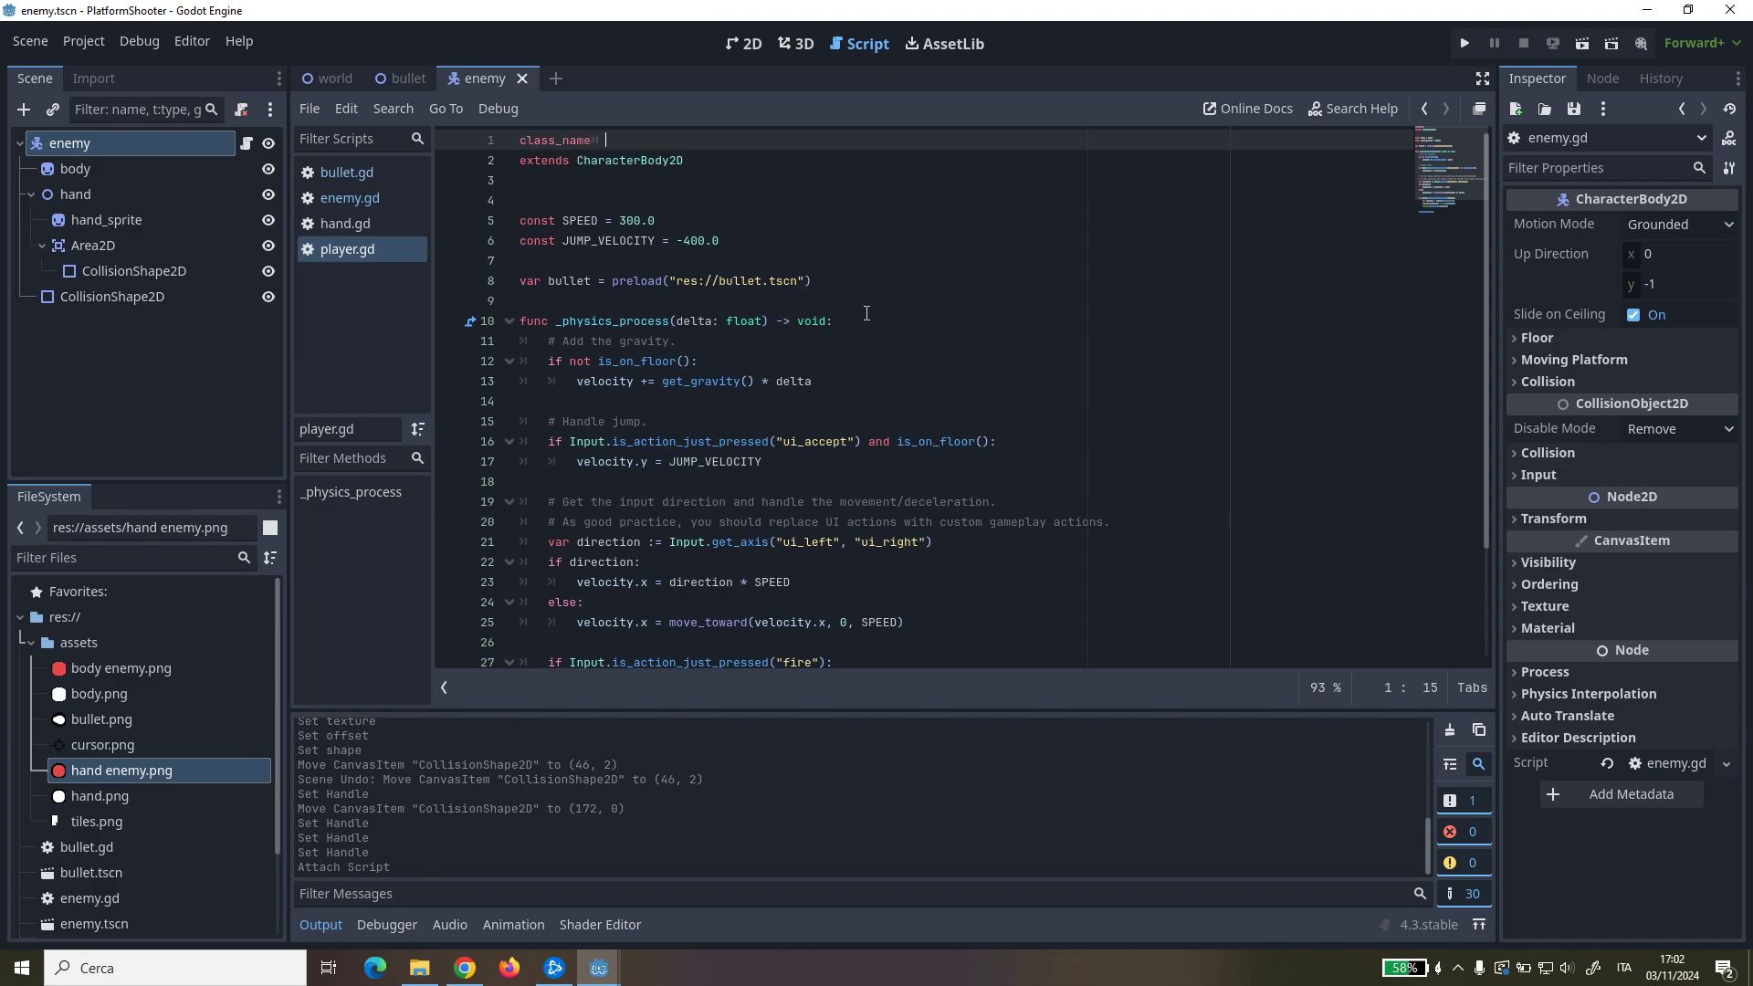
text(Player)
Step: Append a get_type() function returning "Player" to player.gd and save it
scroll(765, 402, down, 3)
click(720, 627)
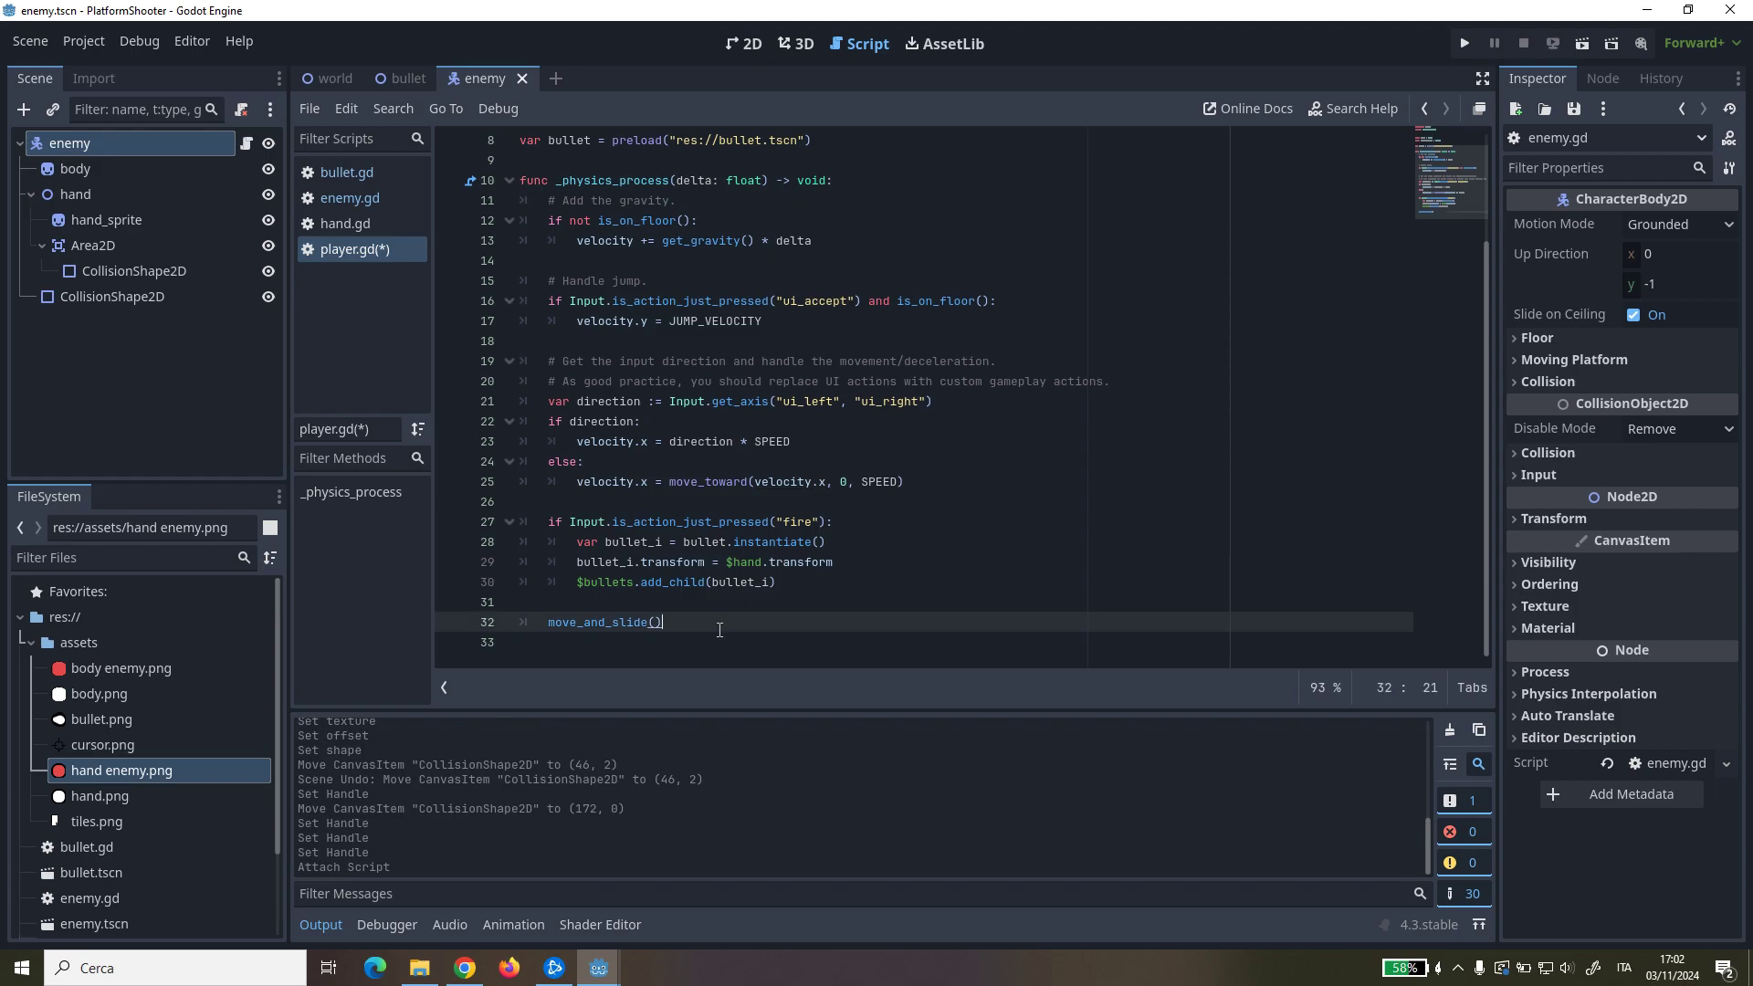
click(728, 639)
key(Return)
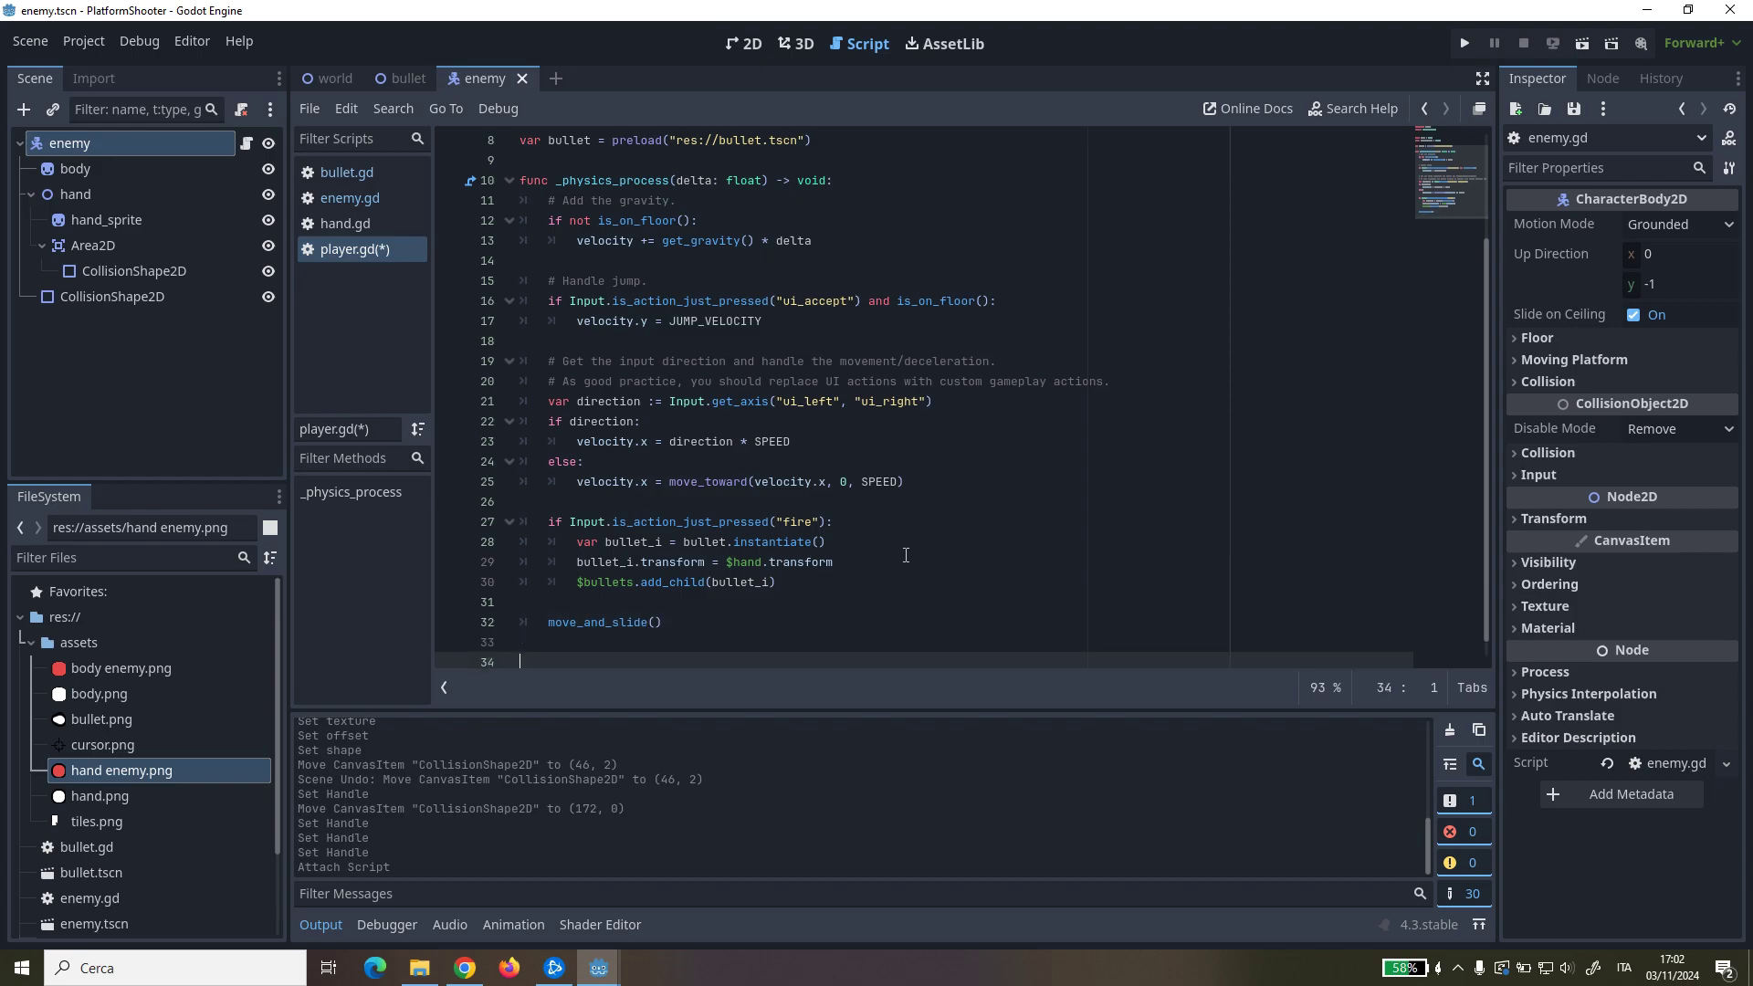
key(Return)
key(Return)
key(Return)
key(Return)
key(Return)
key(Return)
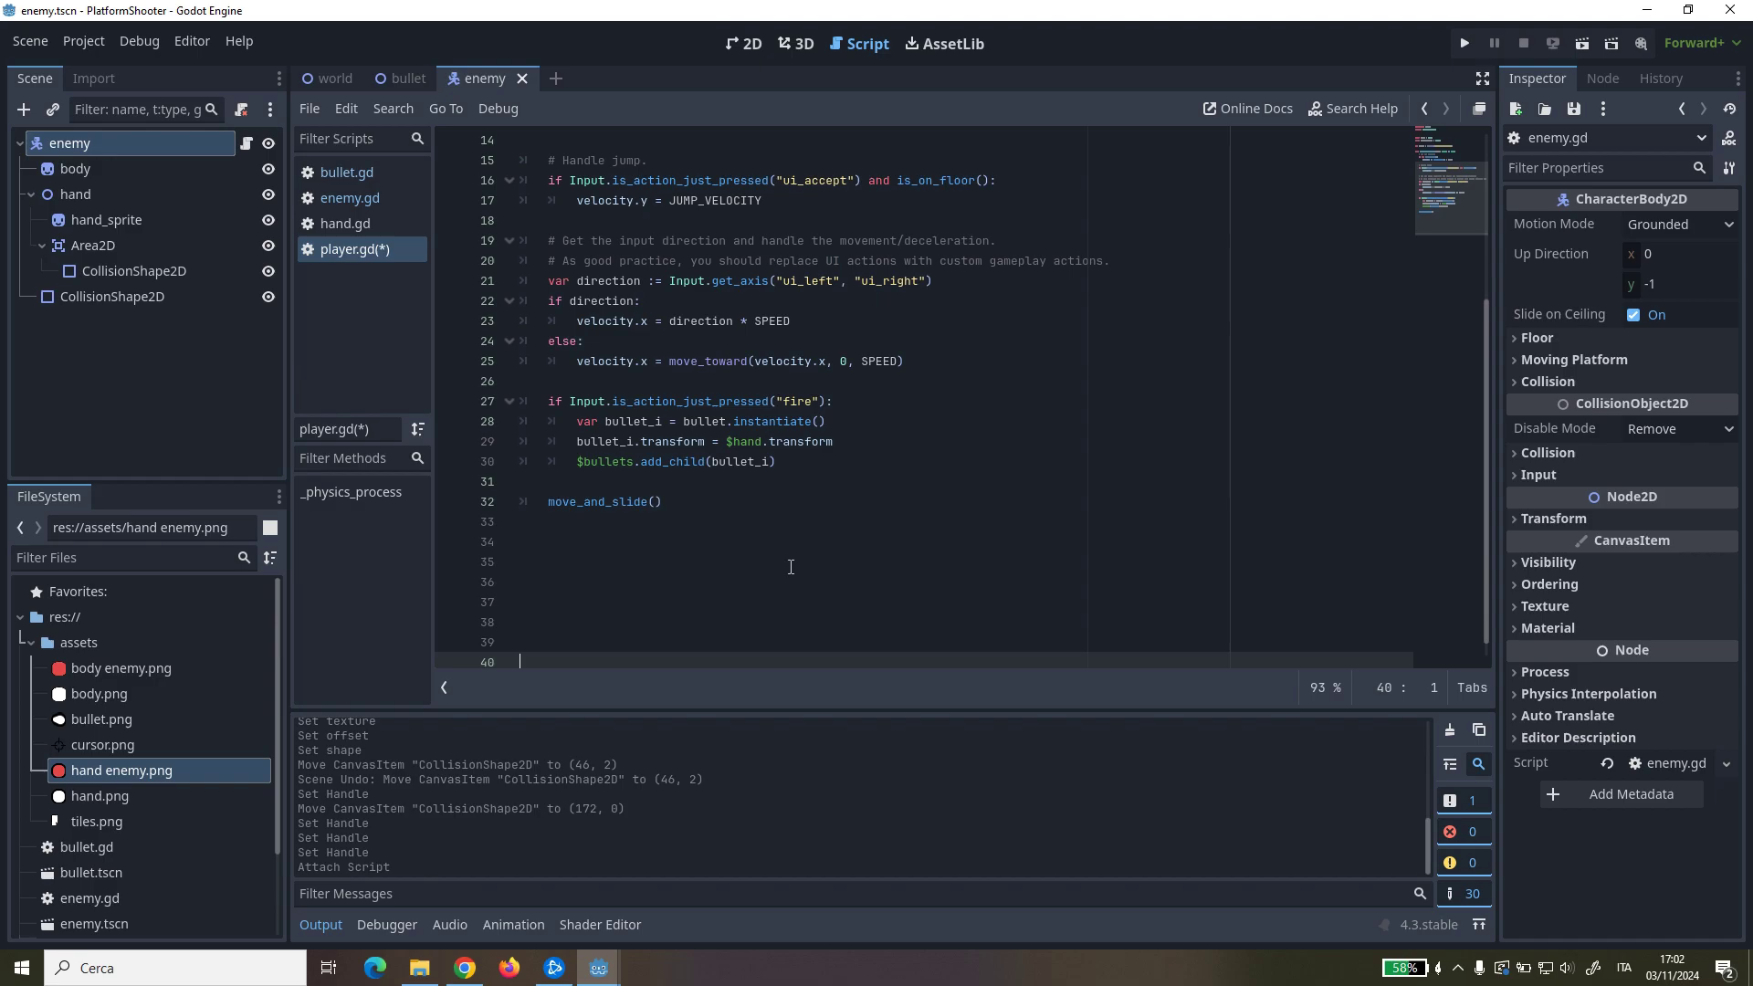
click(792, 568)
text(func get_type():)
key(Return)
text(return ")
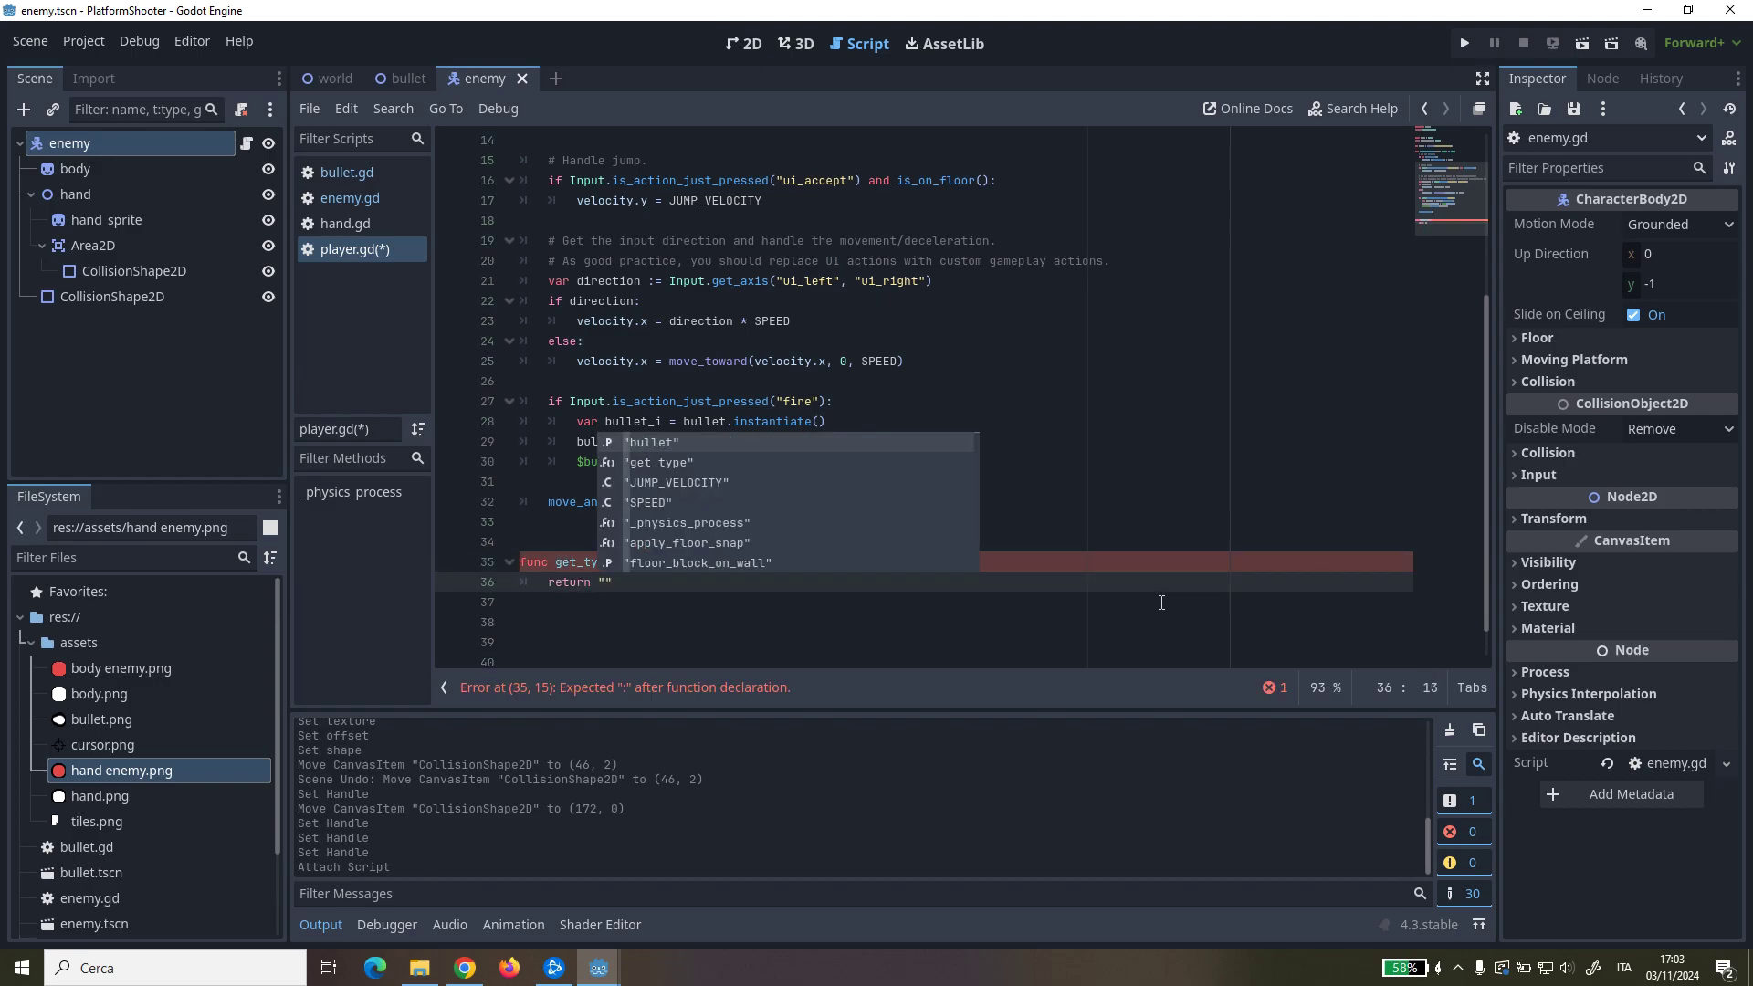
text(Player)
key(ctrl+s)
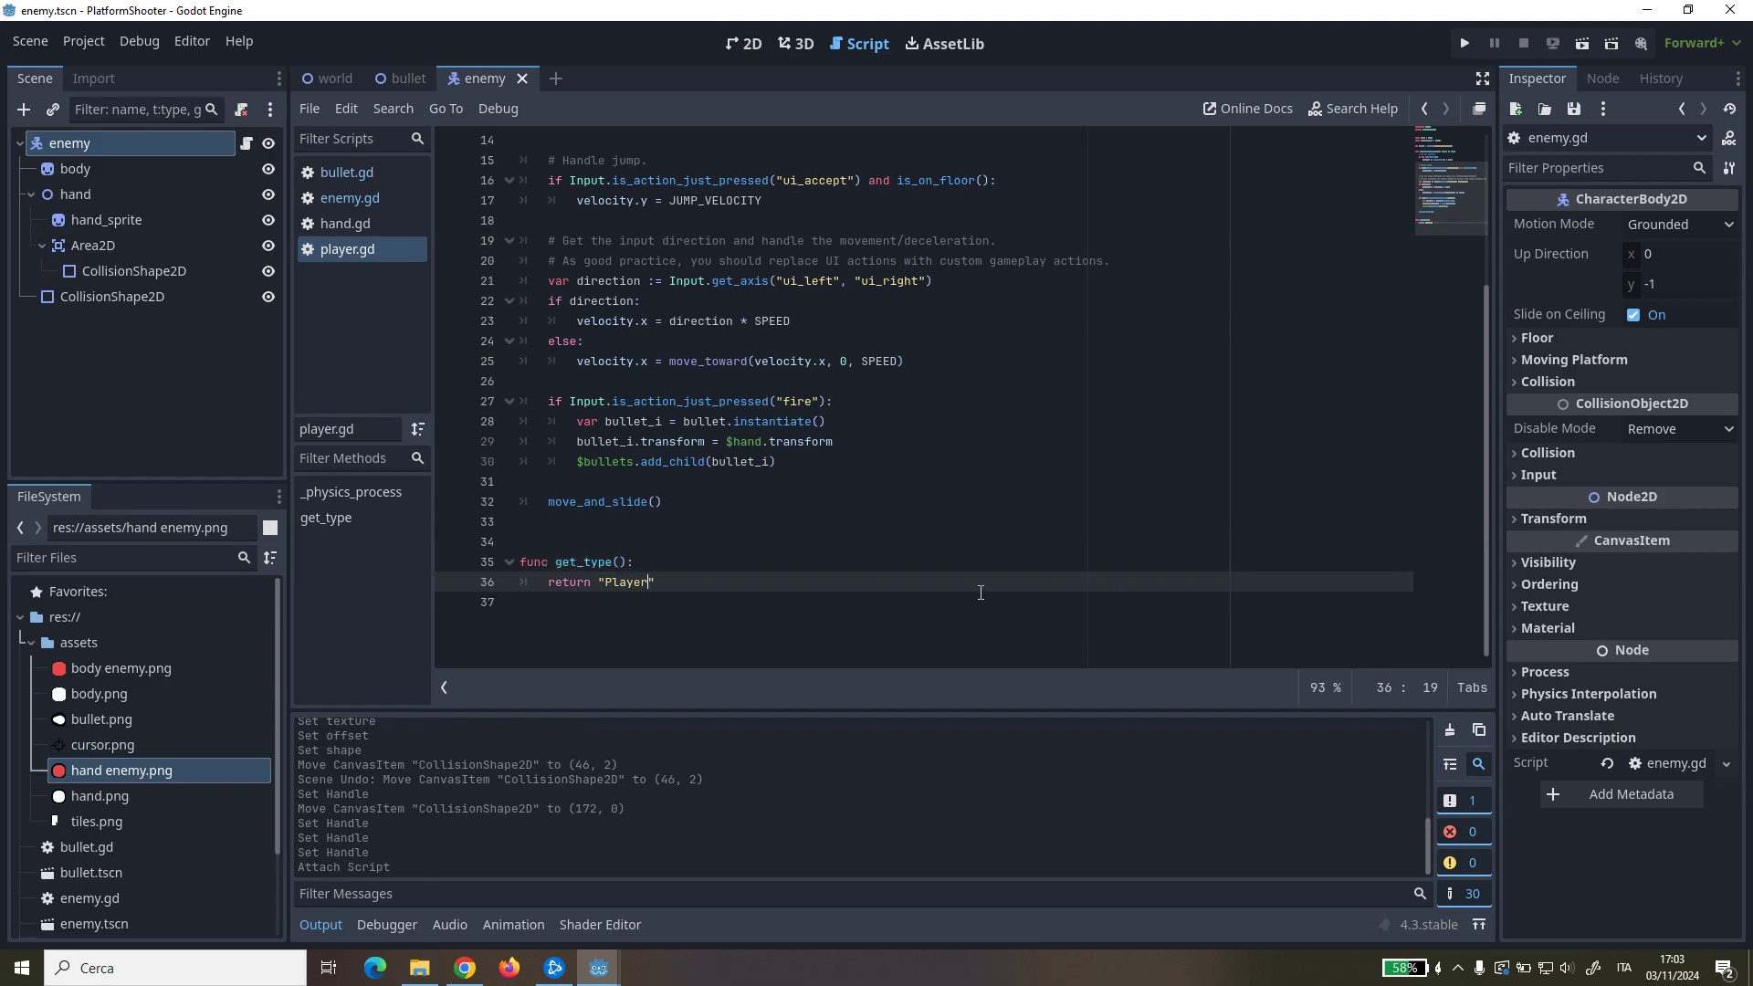
Step: In enemy.gd, type the player variable as Player
click(350, 202)
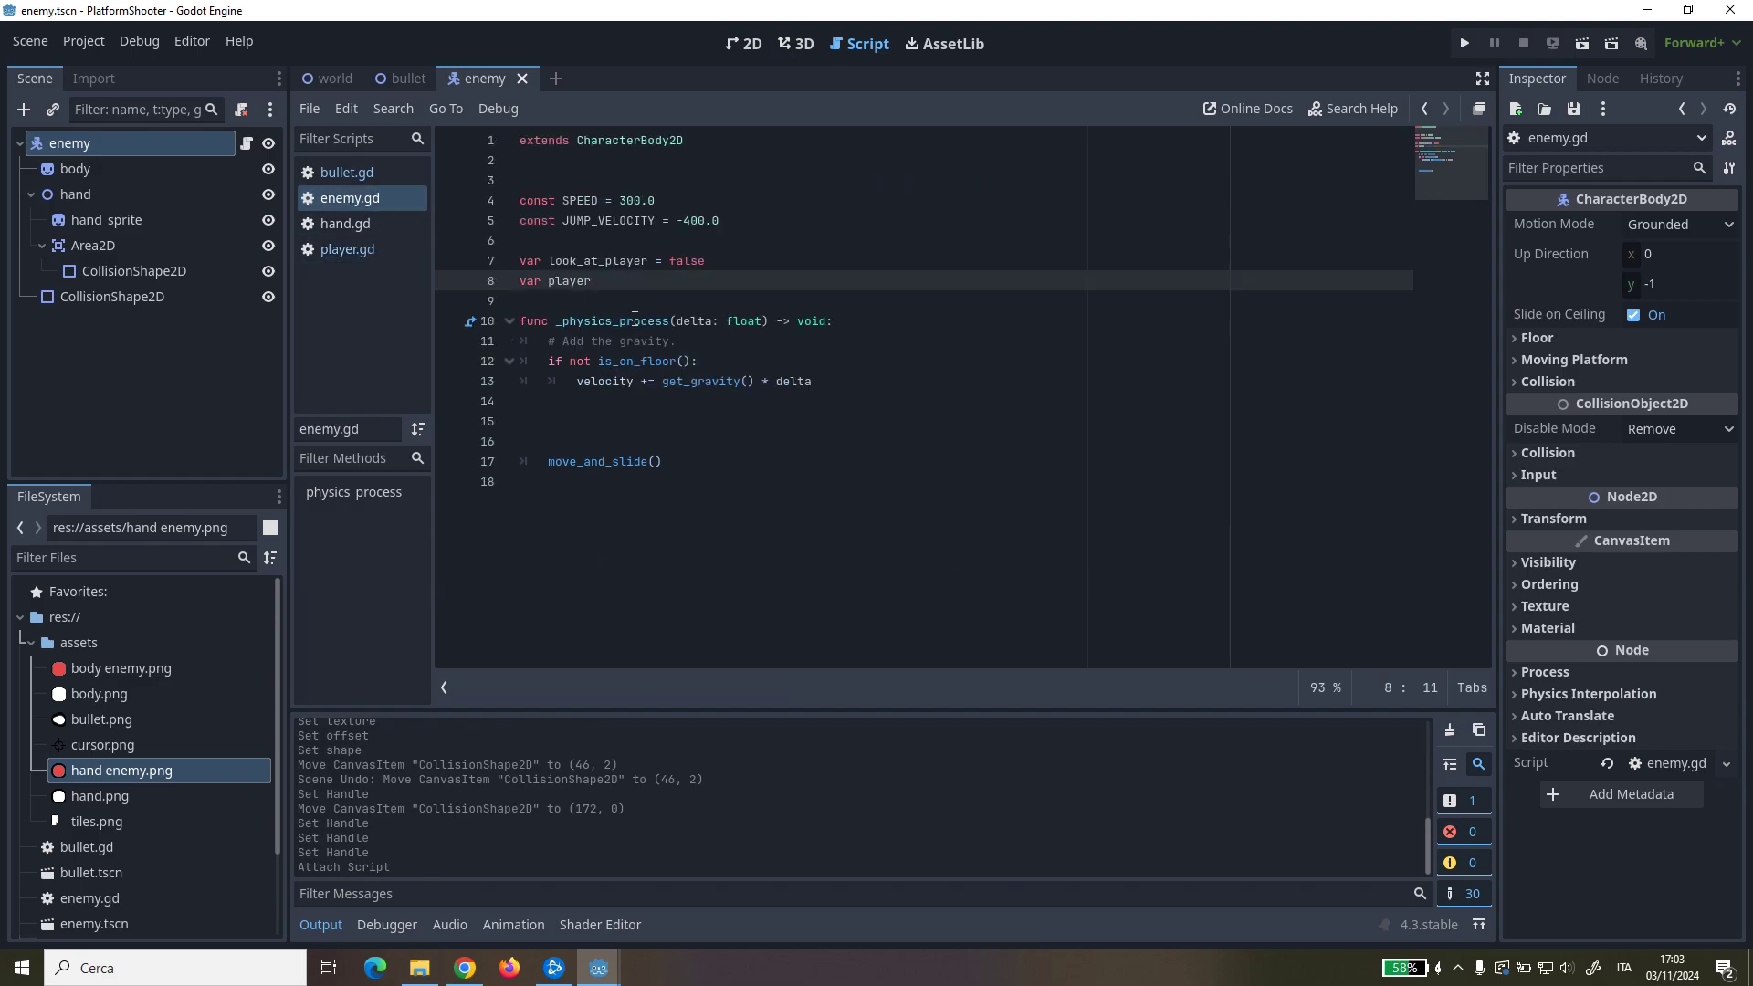
text(: Player)
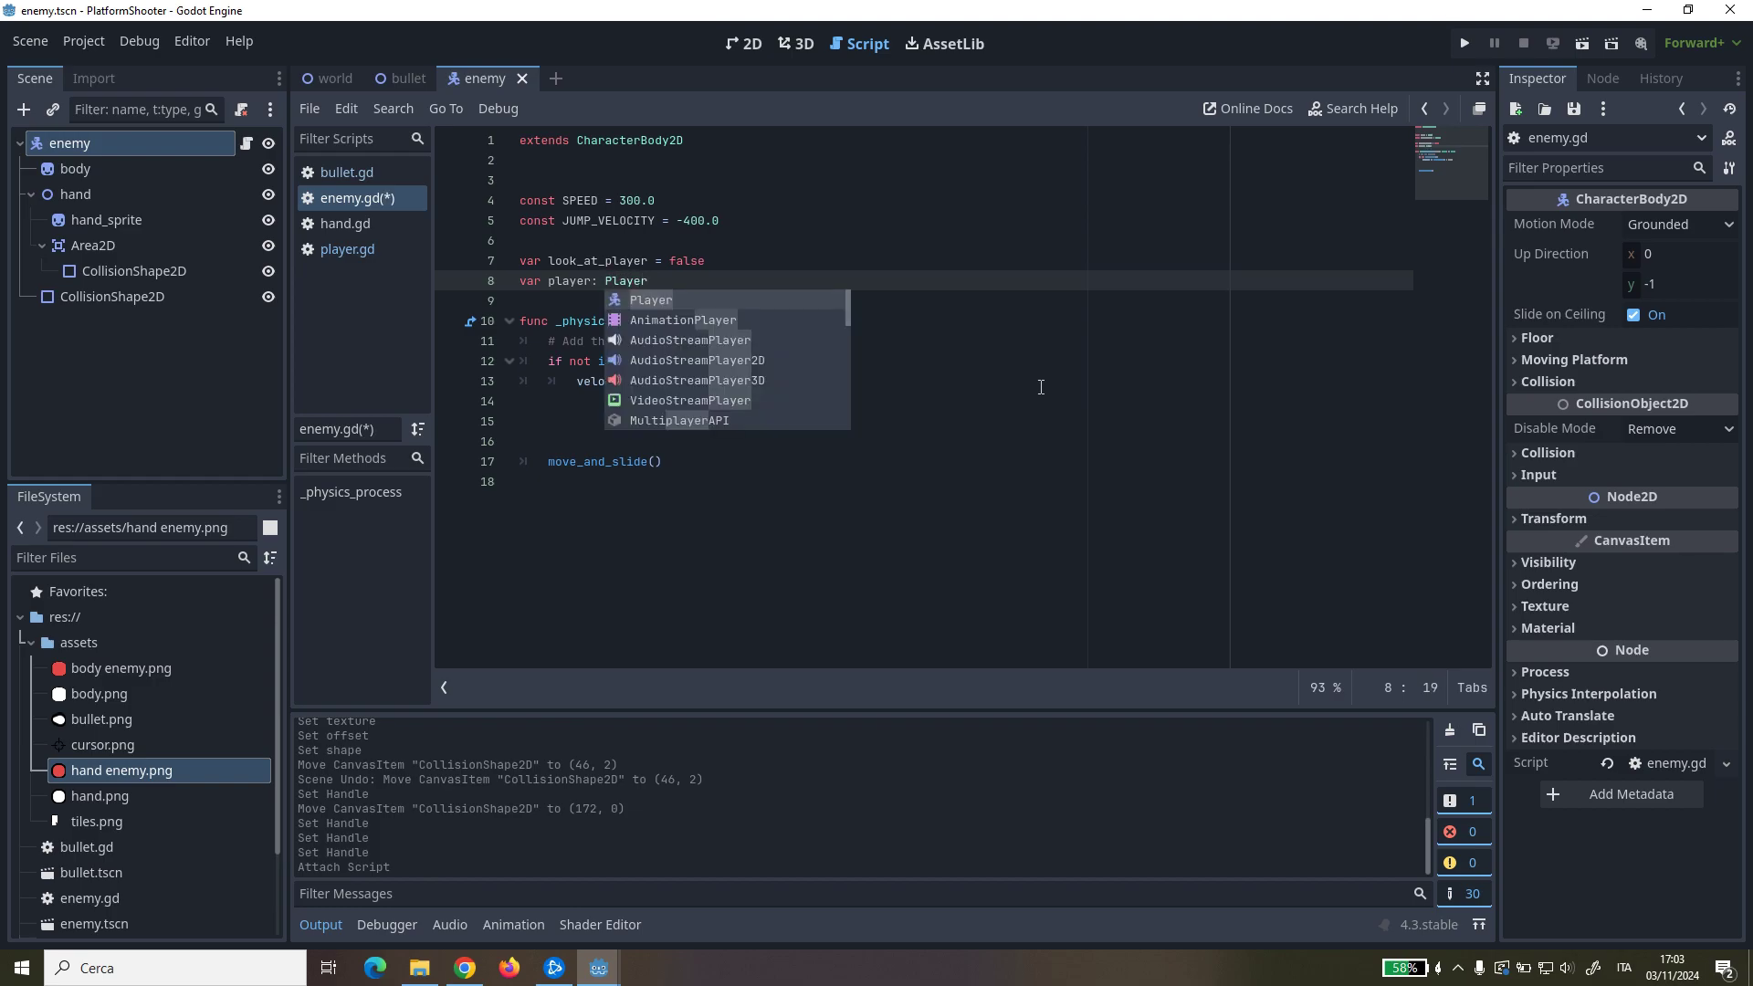
key(Escape)
click(756, 514)
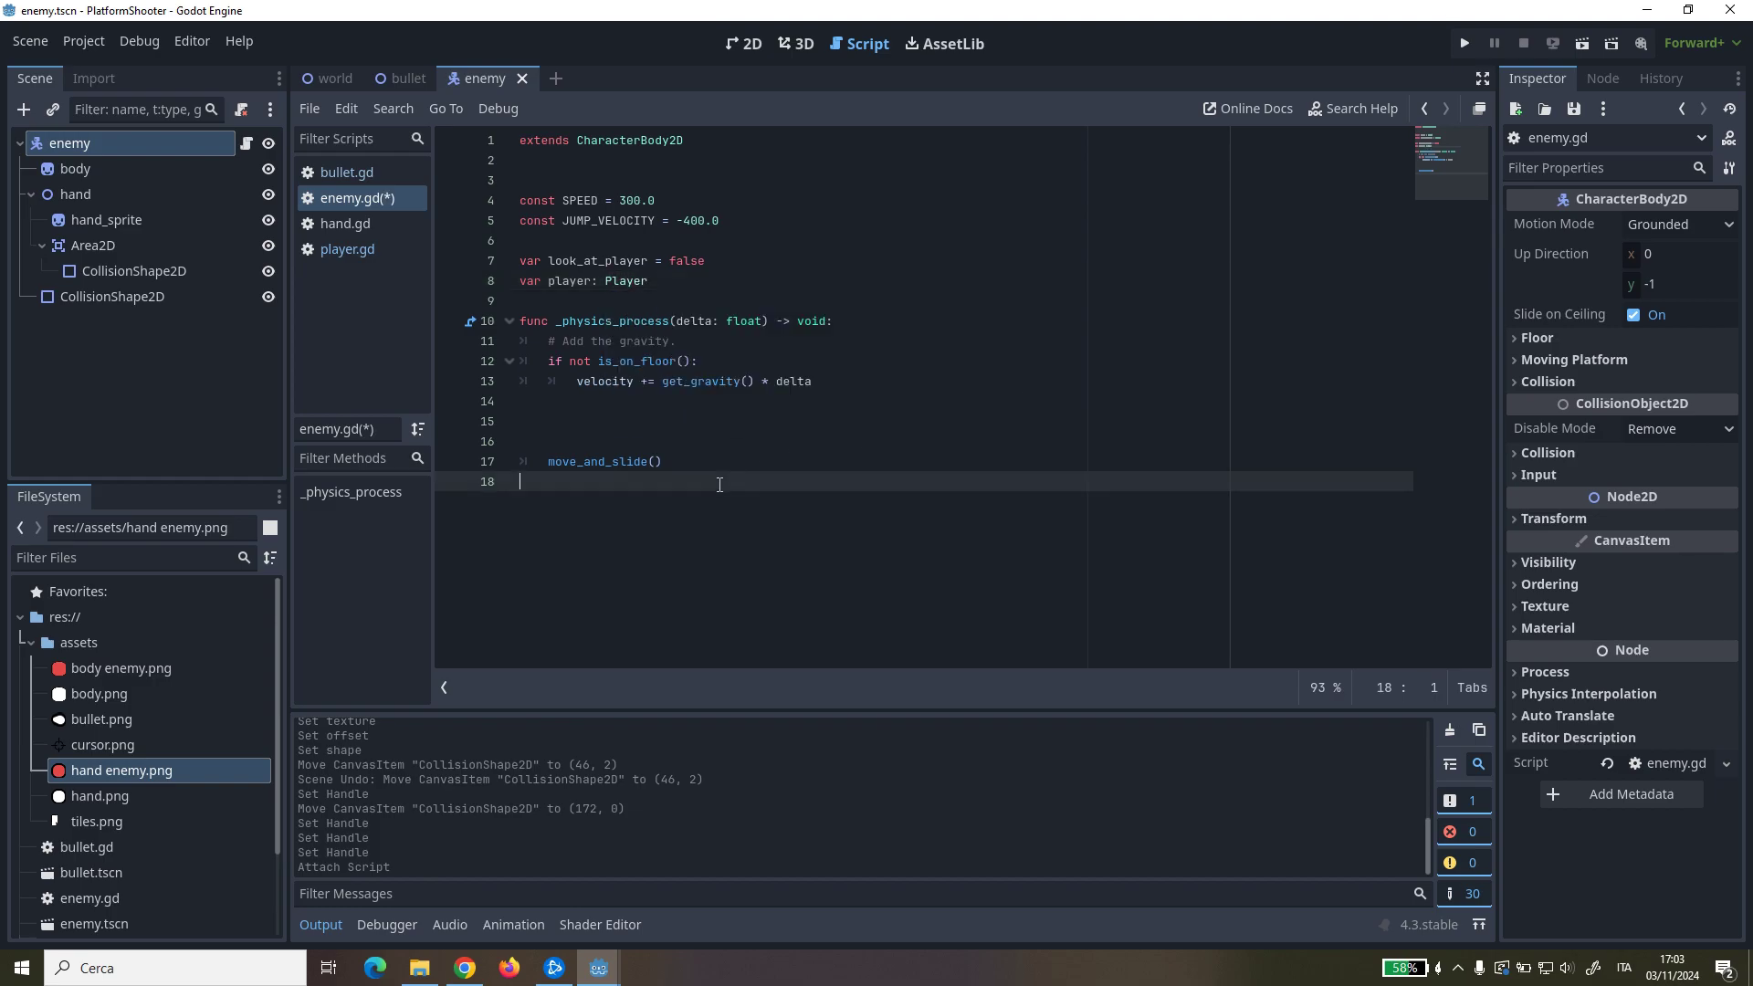
key(Return)
key(Return)
key(Up)
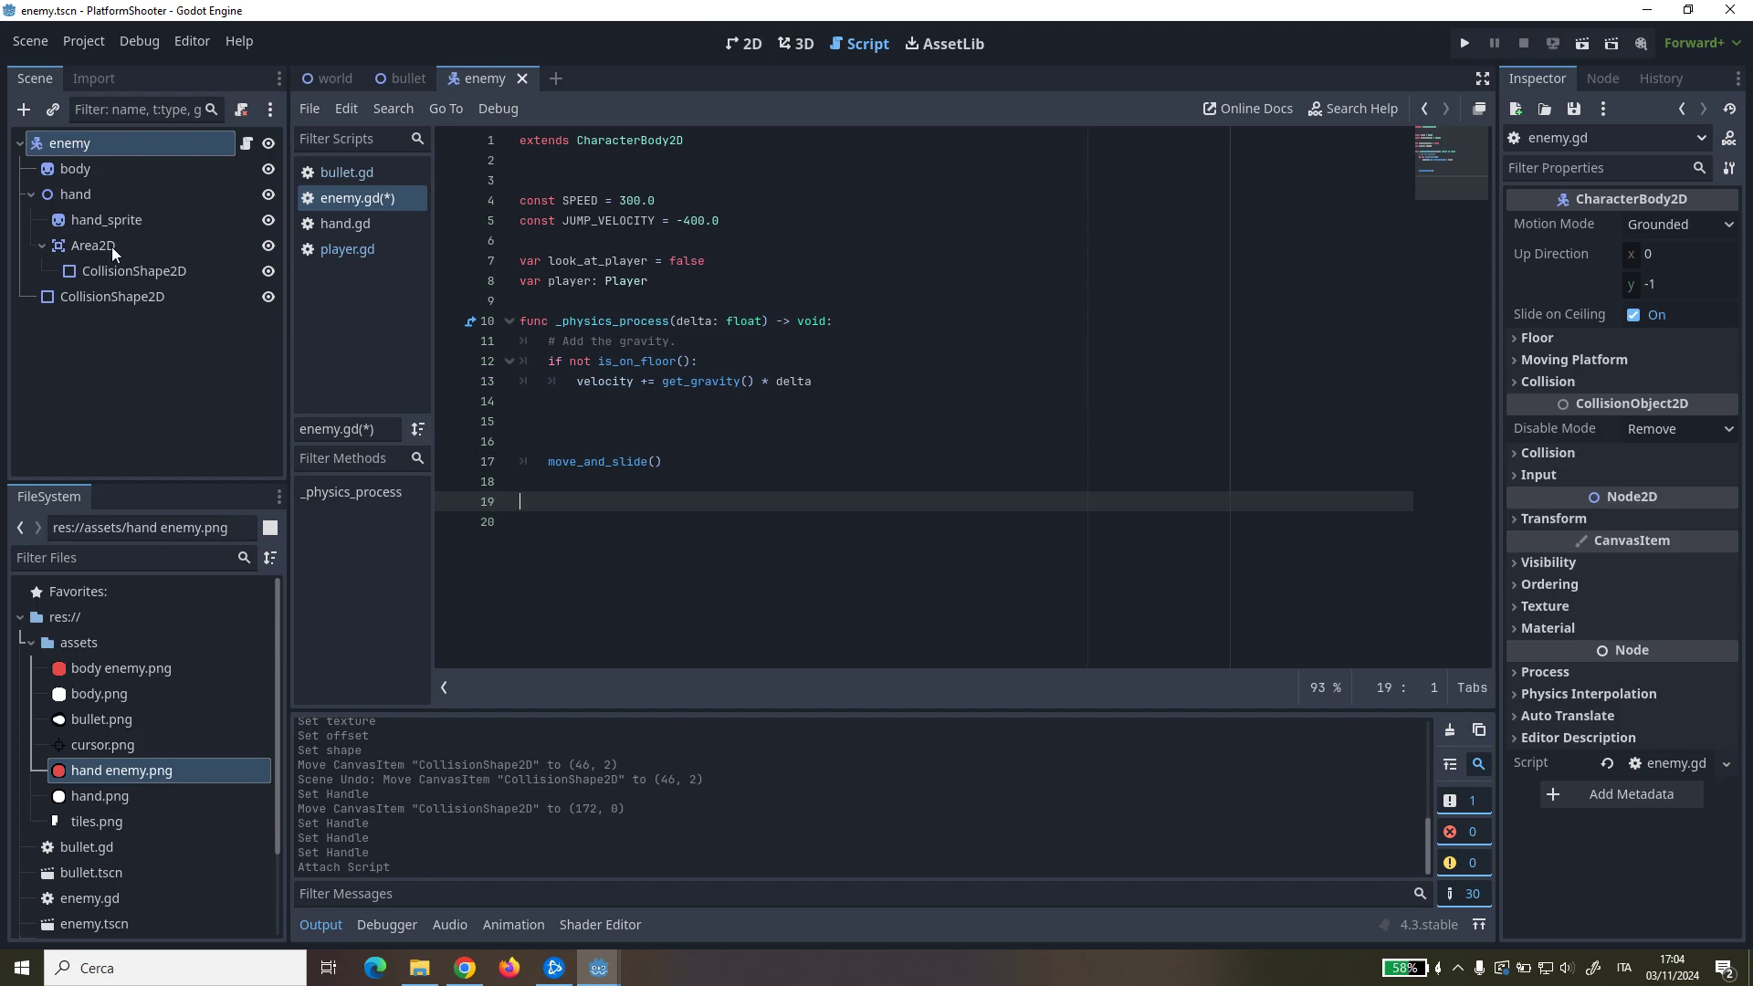
click(112, 247)
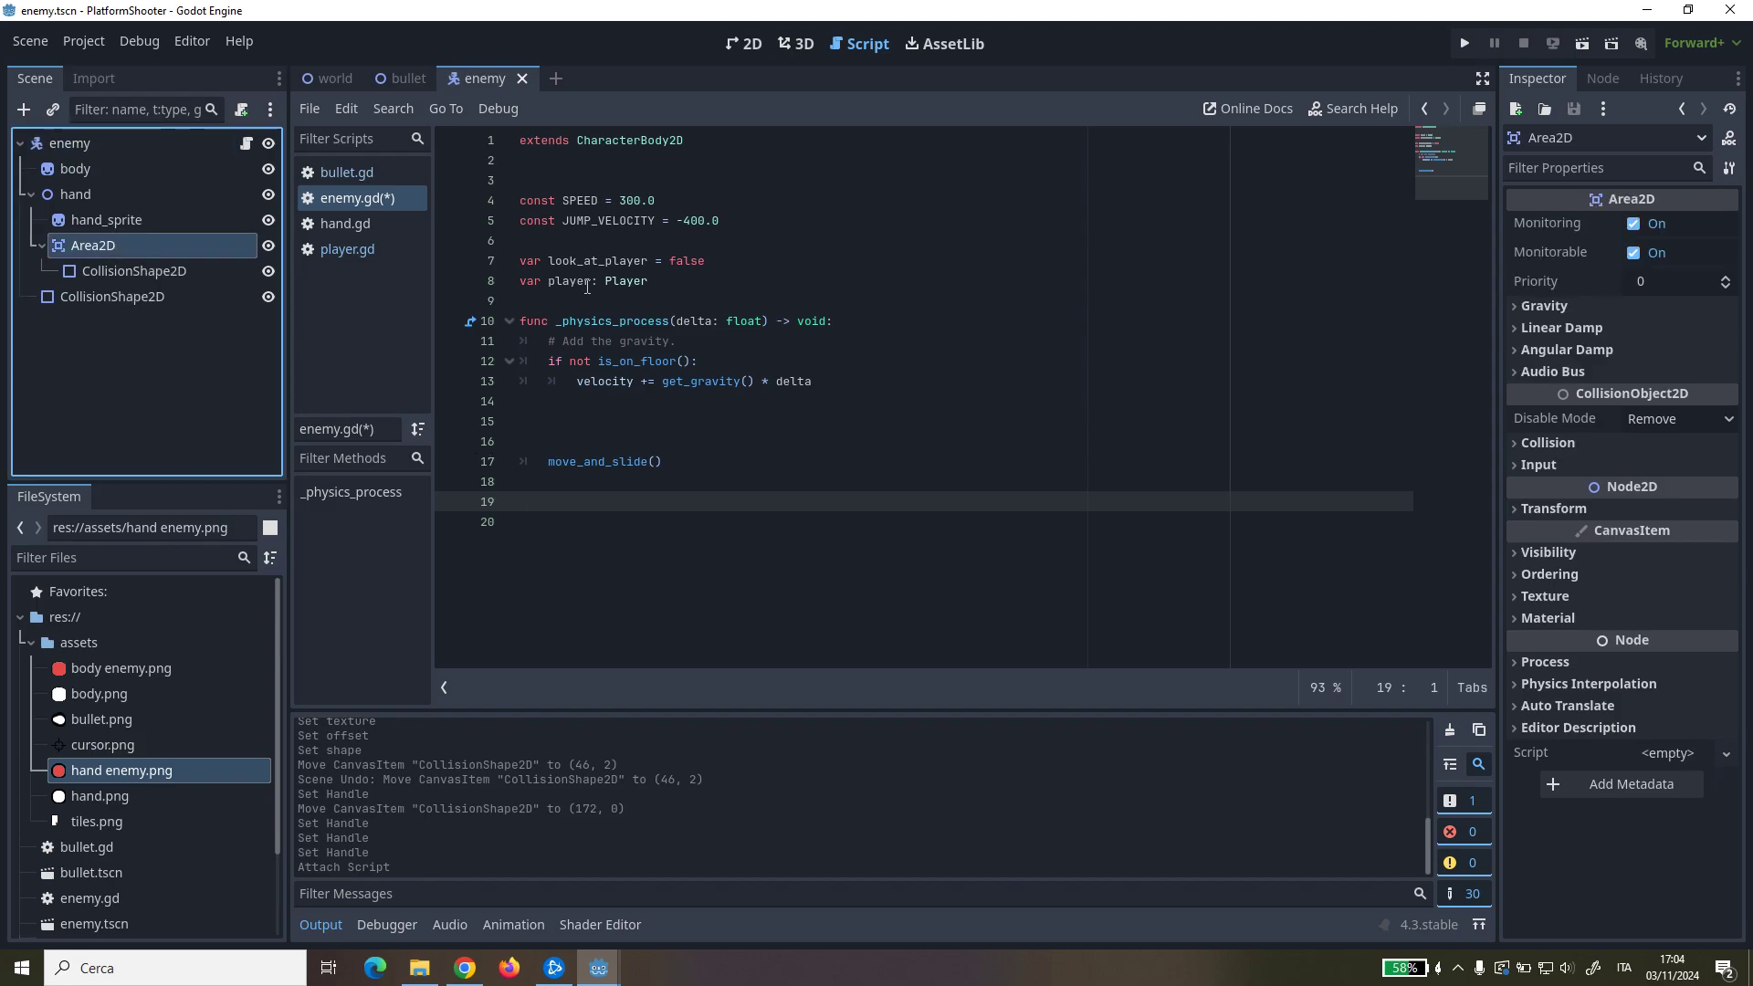
Step: Connect the Area2D's body_entered signal to the enemy node's script
click(1597, 80)
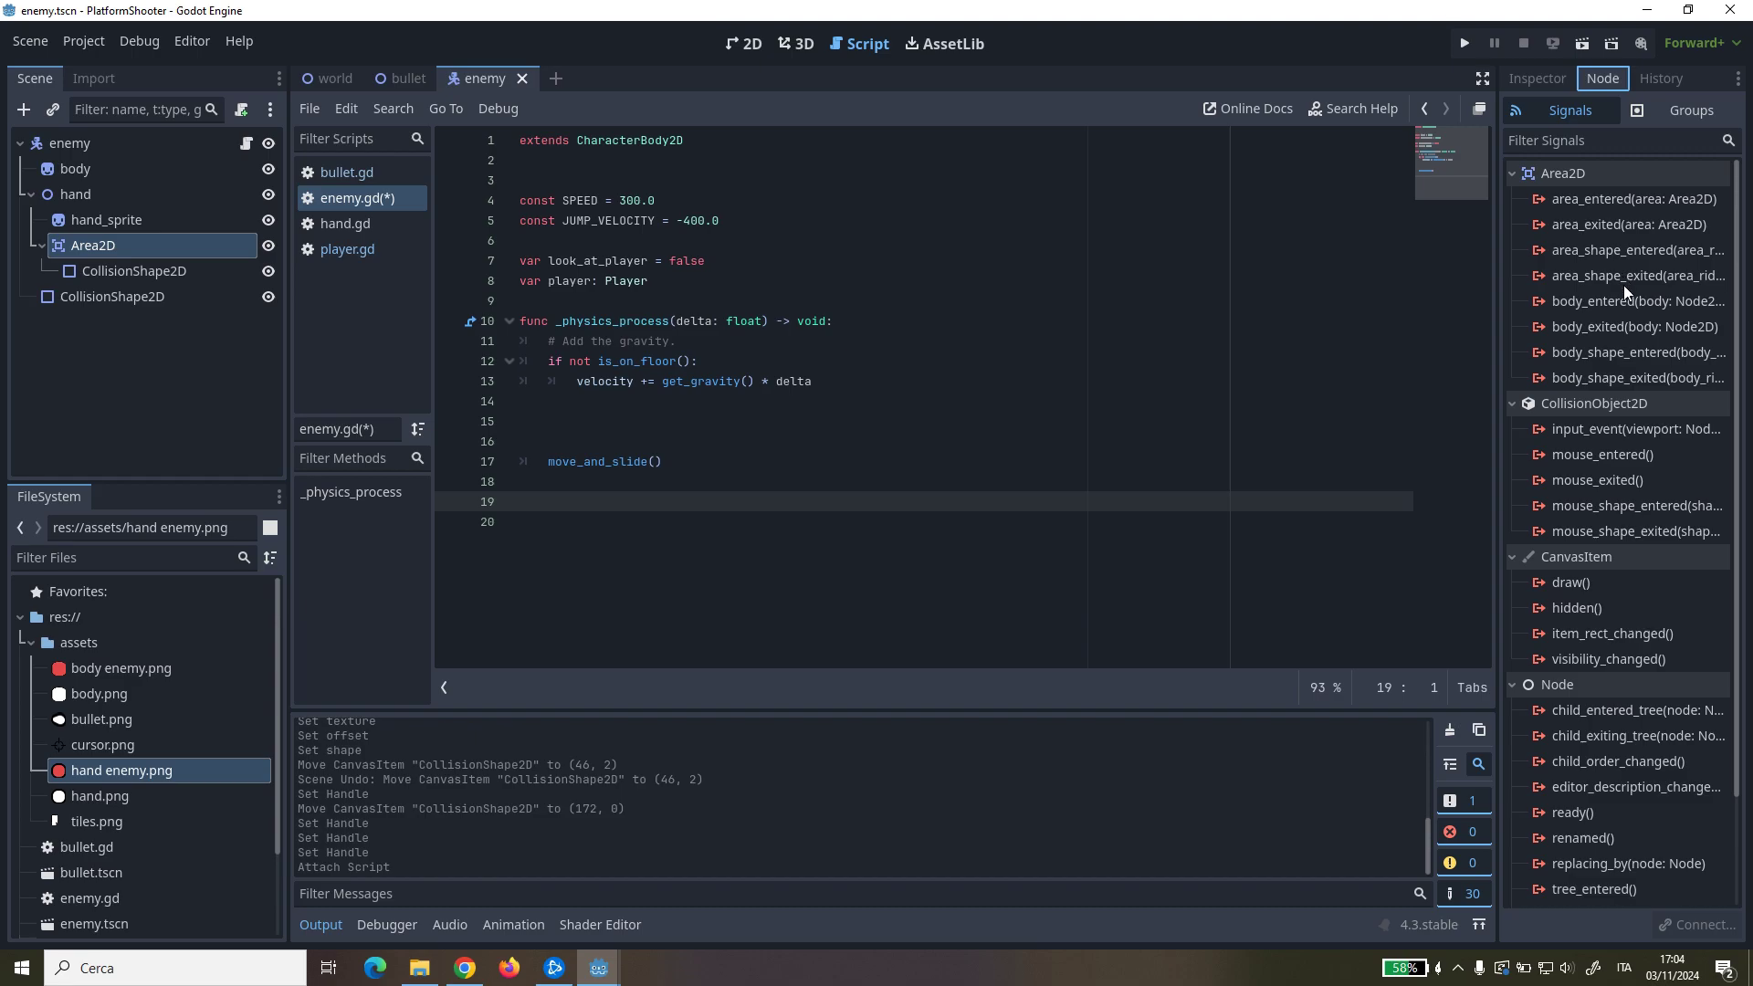
mouse_move(1625, 306)
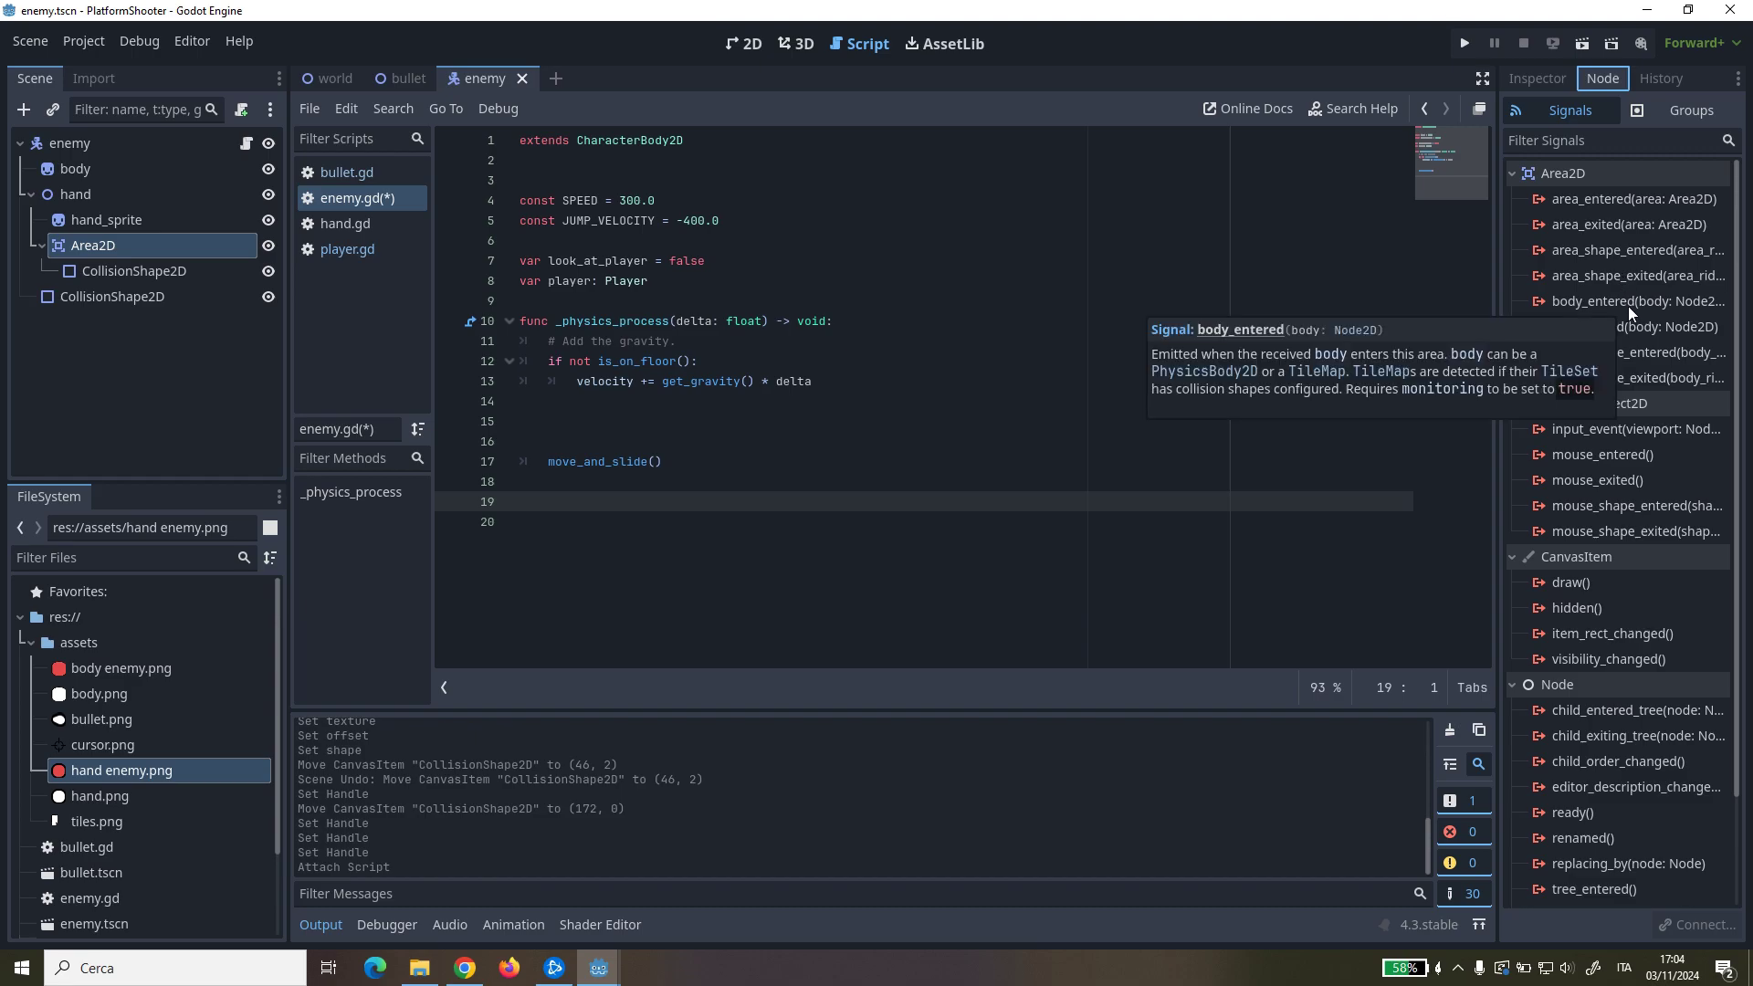
click(1628, 305)
double_click(1629, 305)
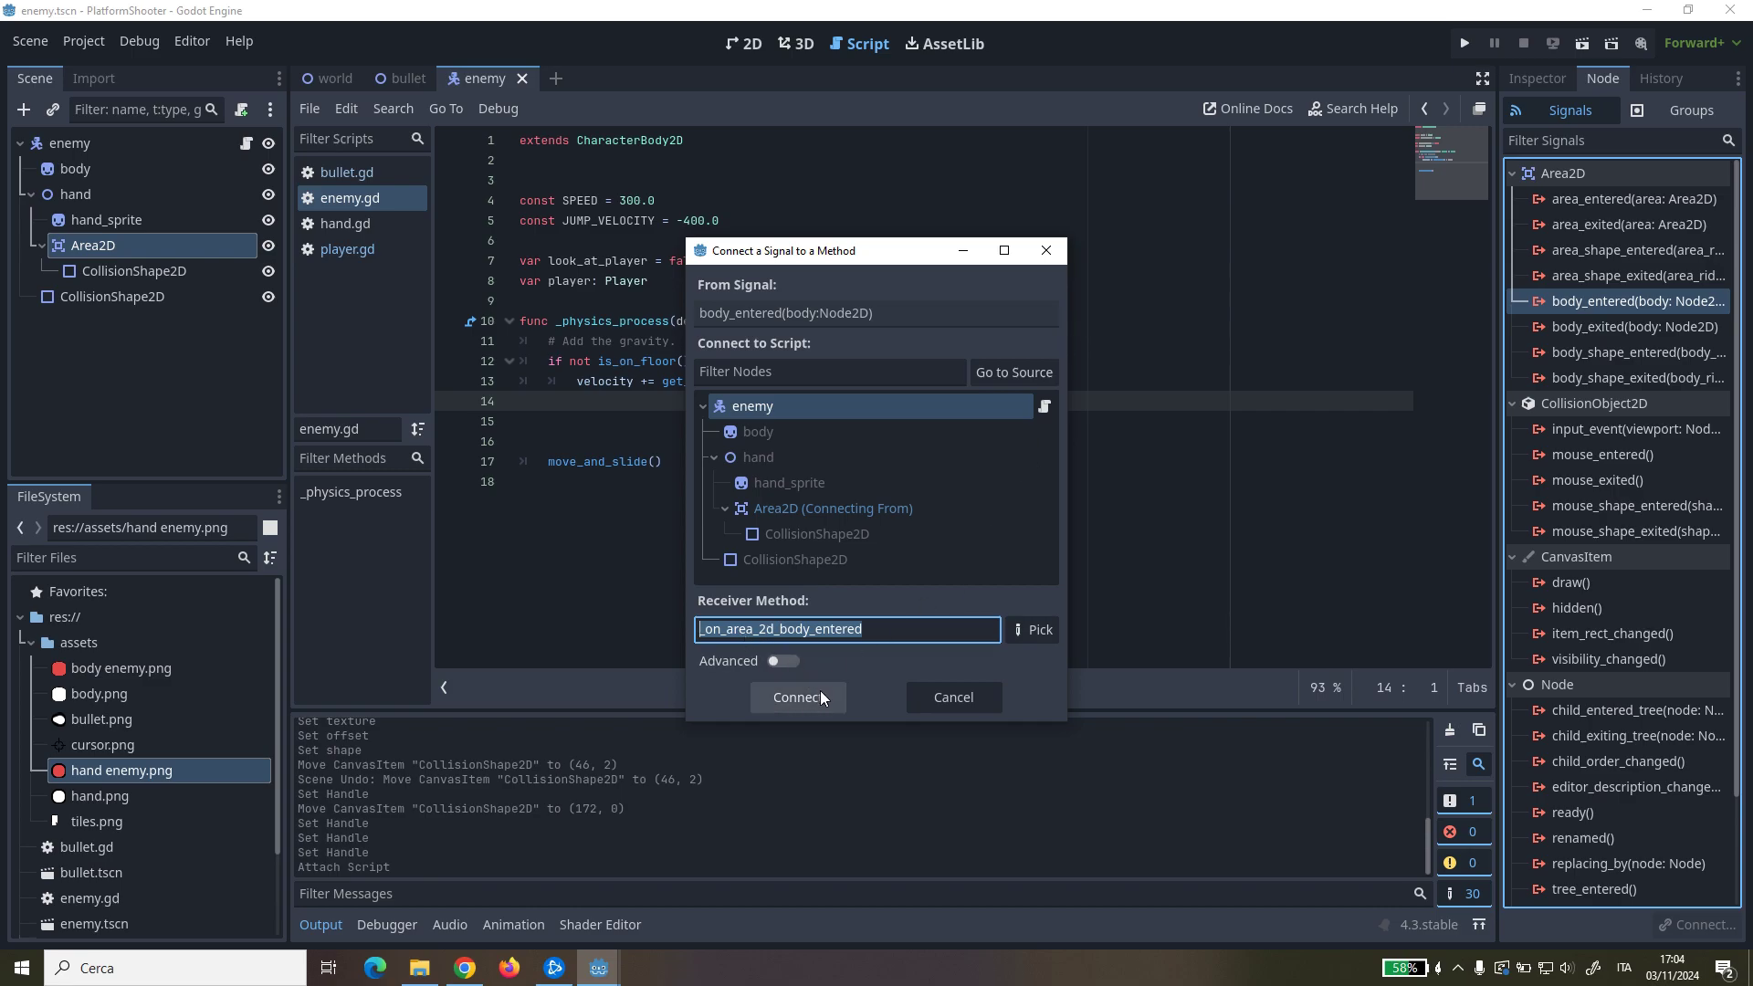
click(985, 405)
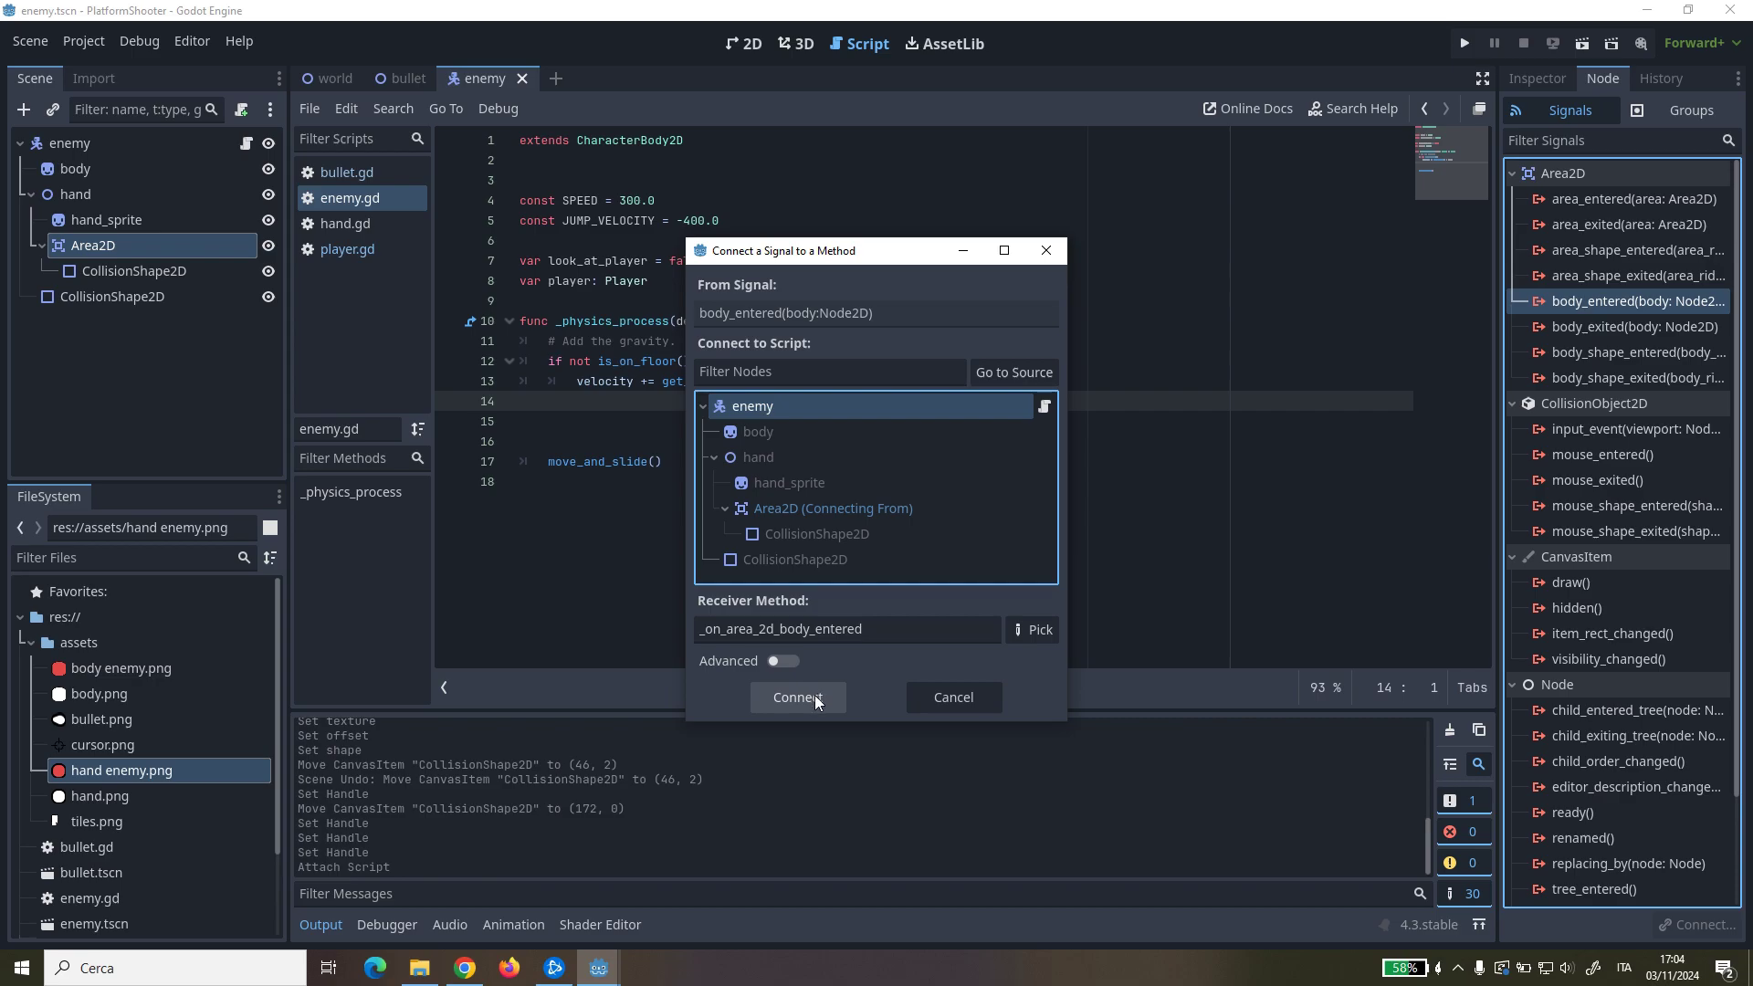
click(814, 694)
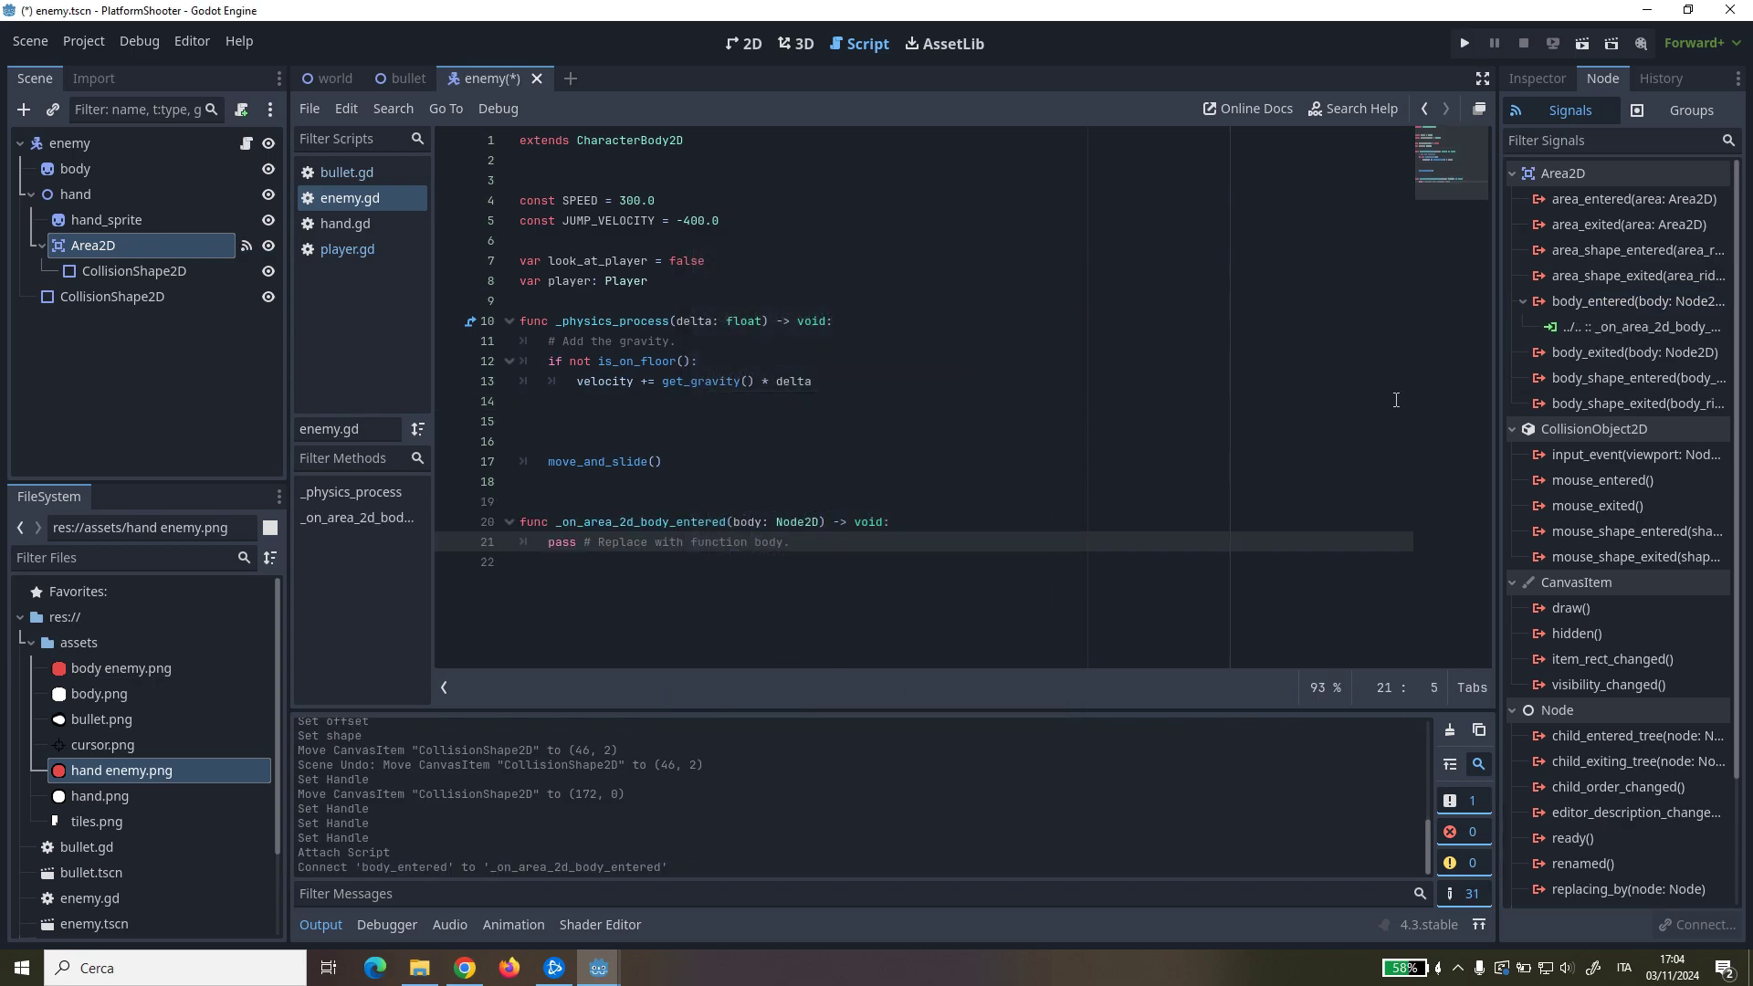
Step: Connect body_exited to the enemy script as well, then select the entered handler's pass line
double_click(1597, 352)
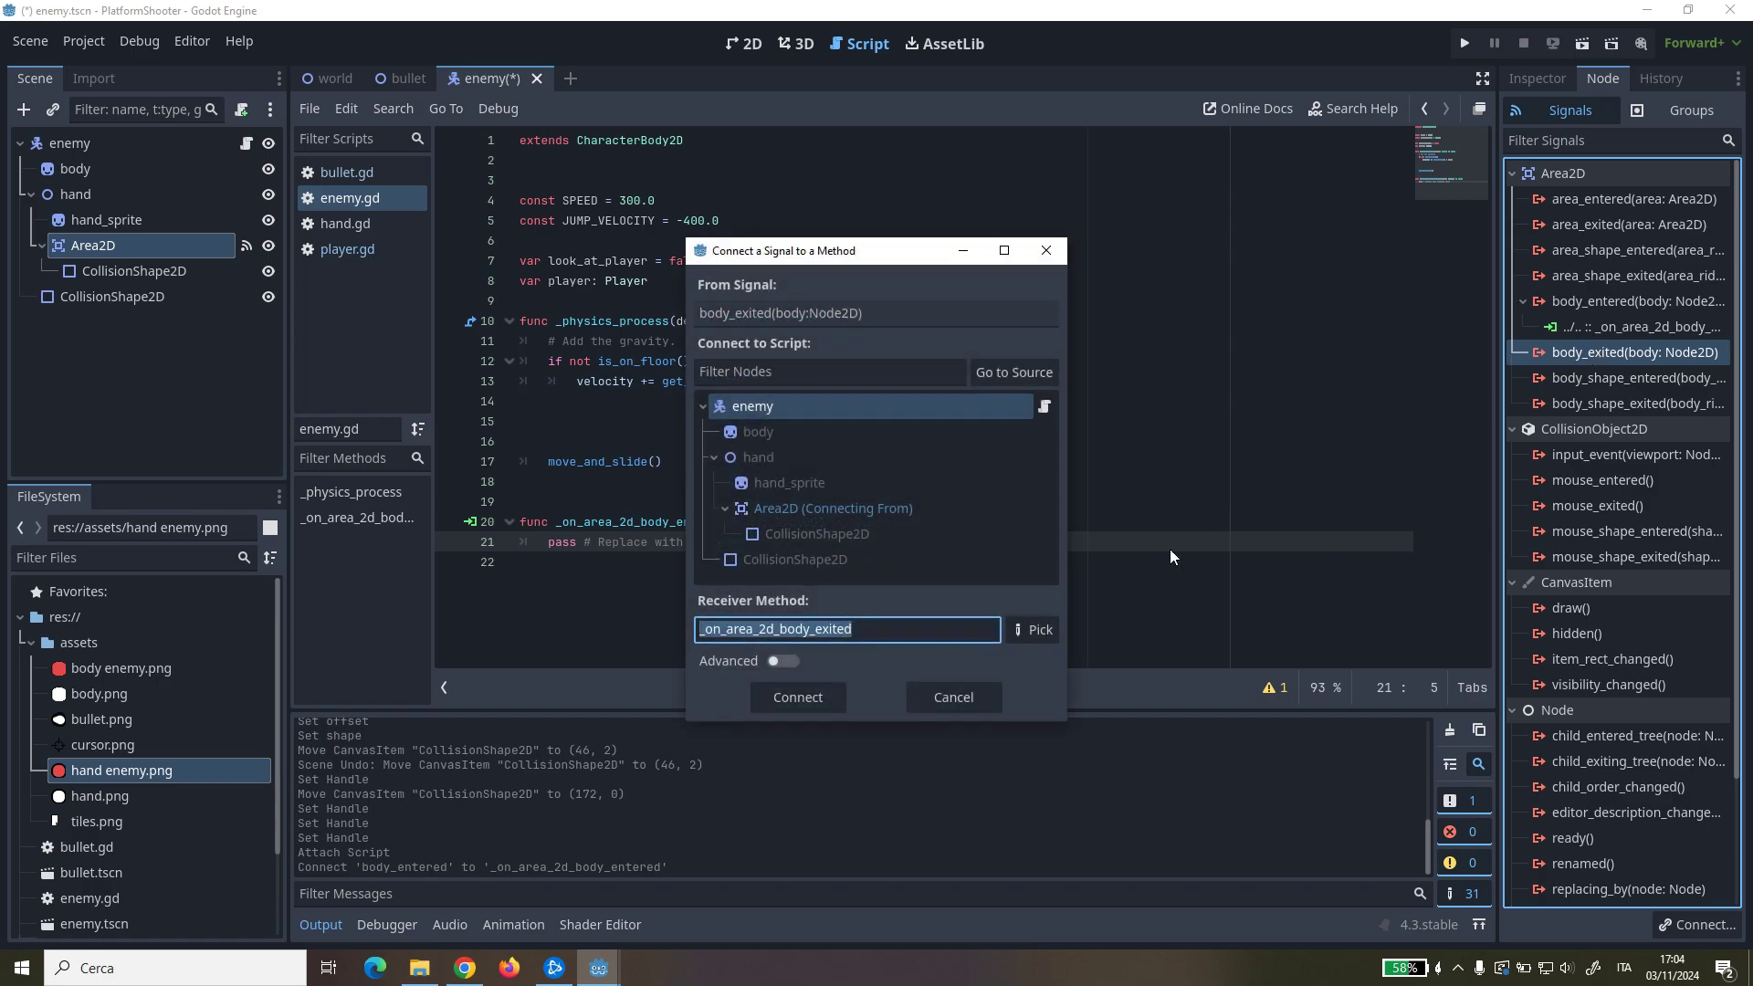
click(802, 696)
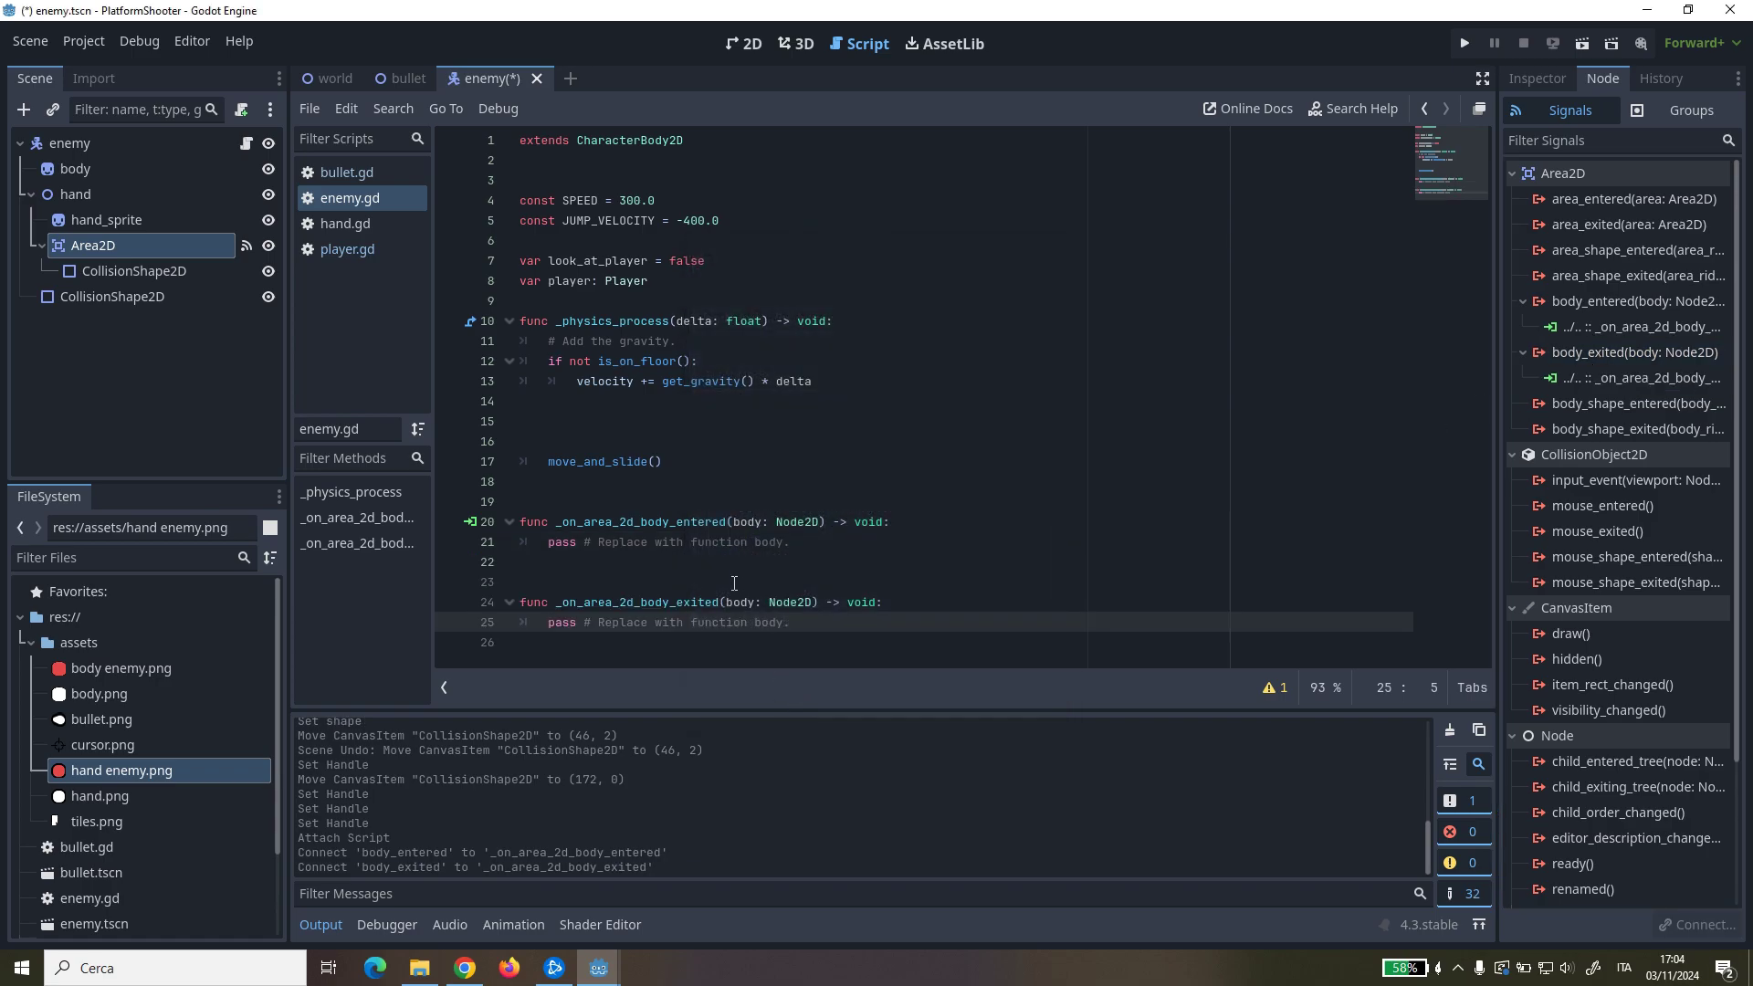
drag(547, 542, 829, 540)
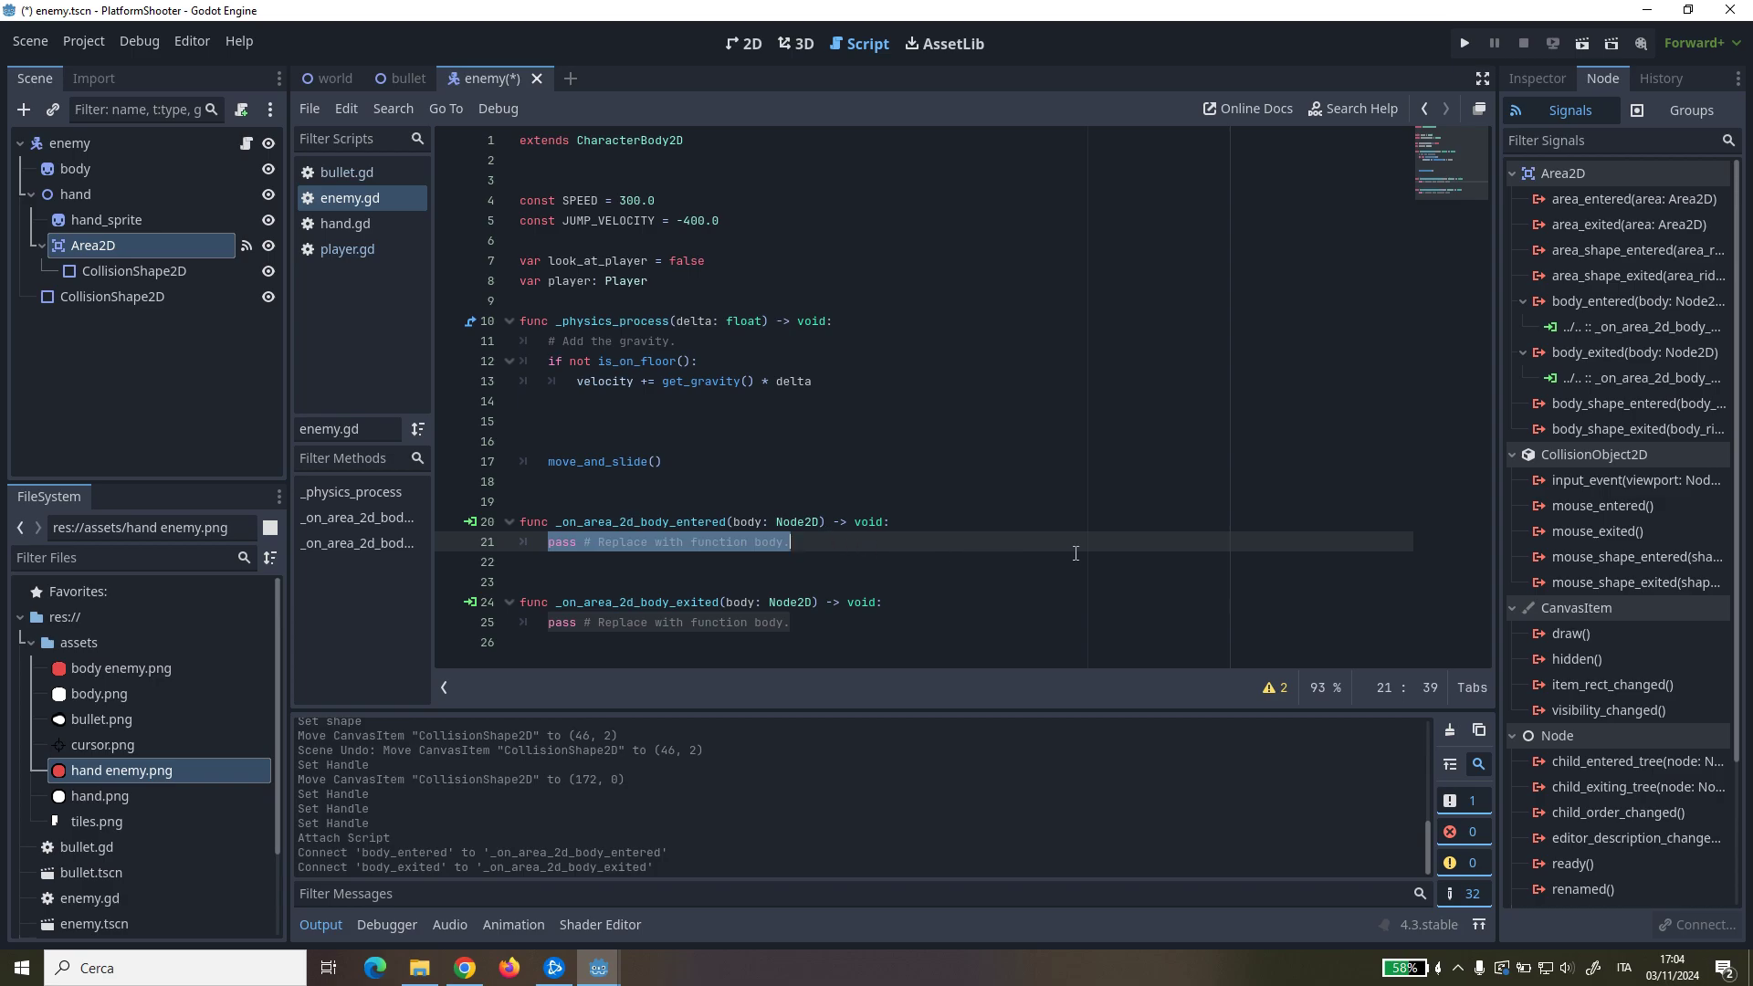
Step: In the entered handler, set look_at_player = true and player = body when body.get_type() == "Player"
text(if body.has_)
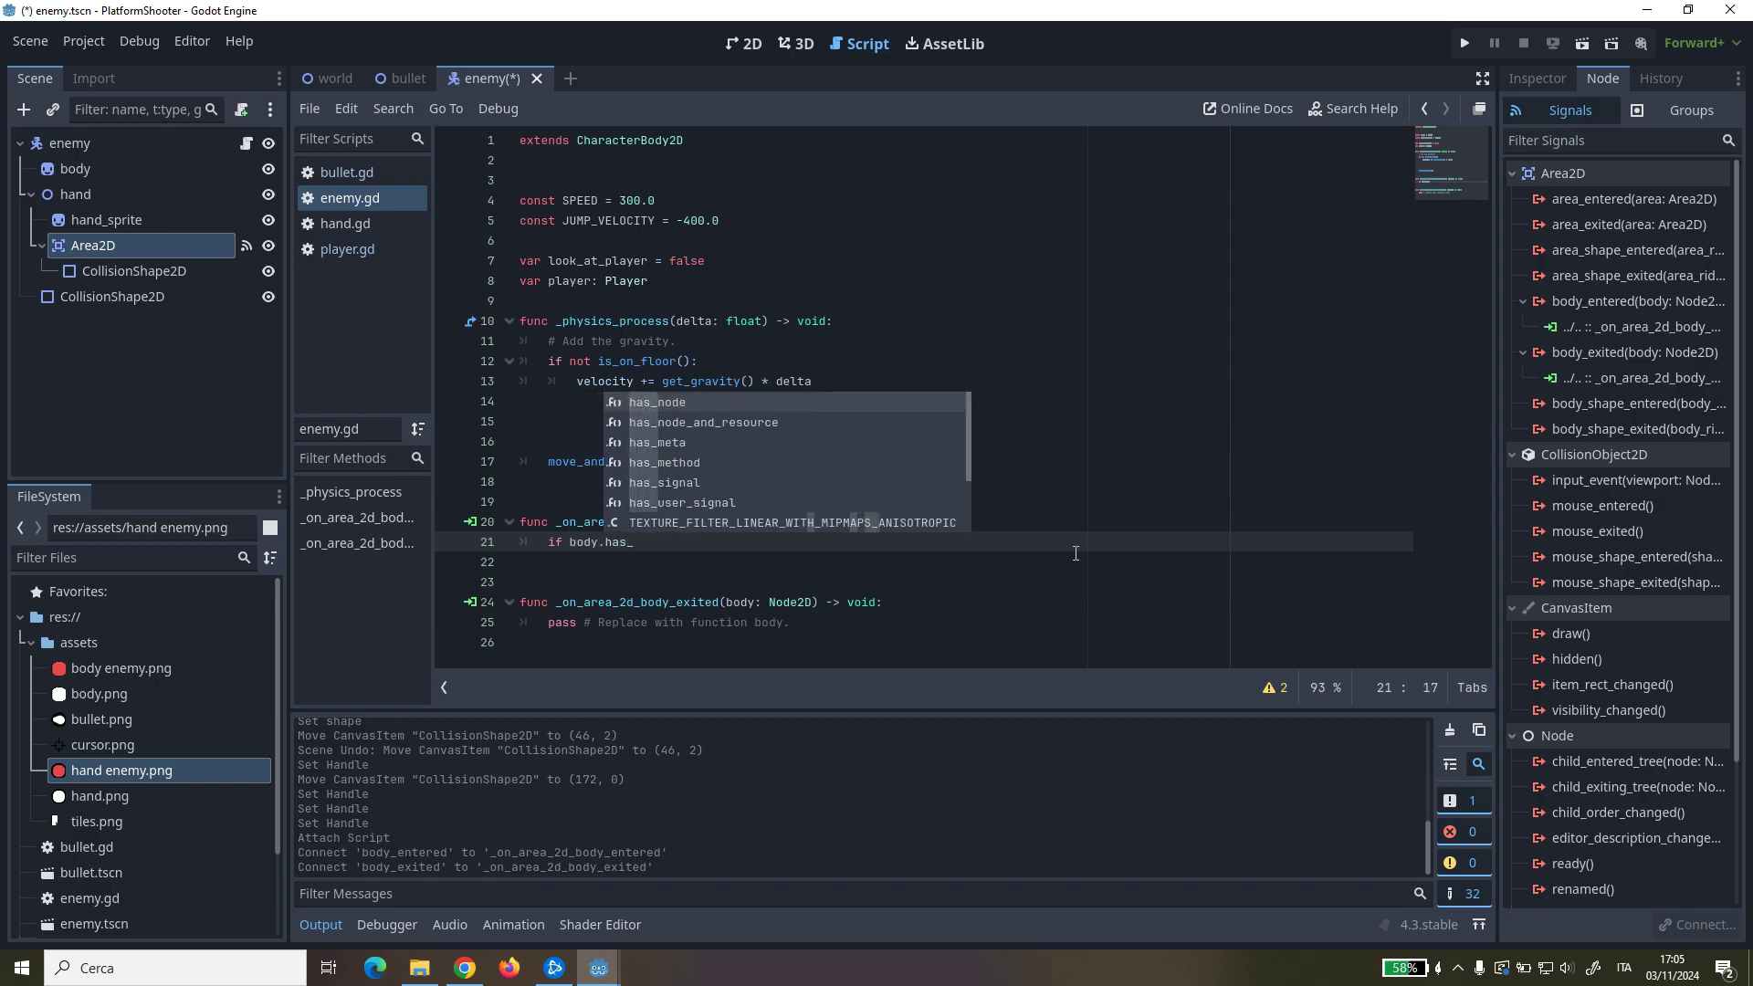
text(meth)
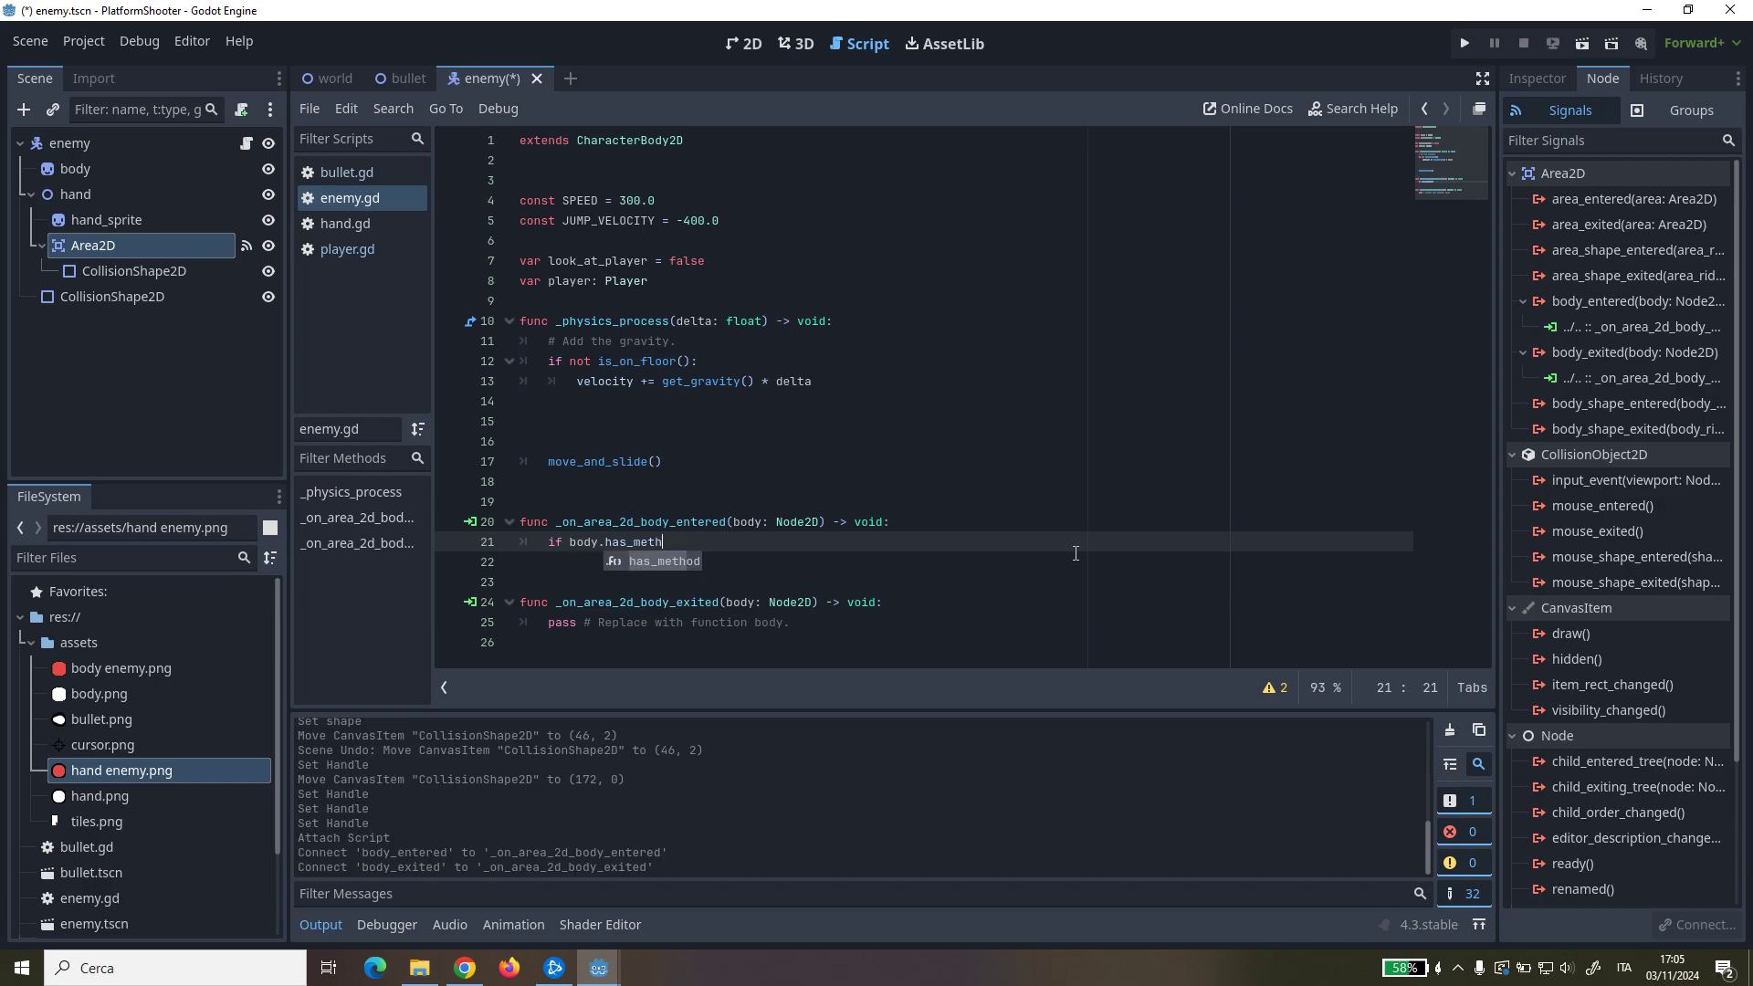
key(Return)
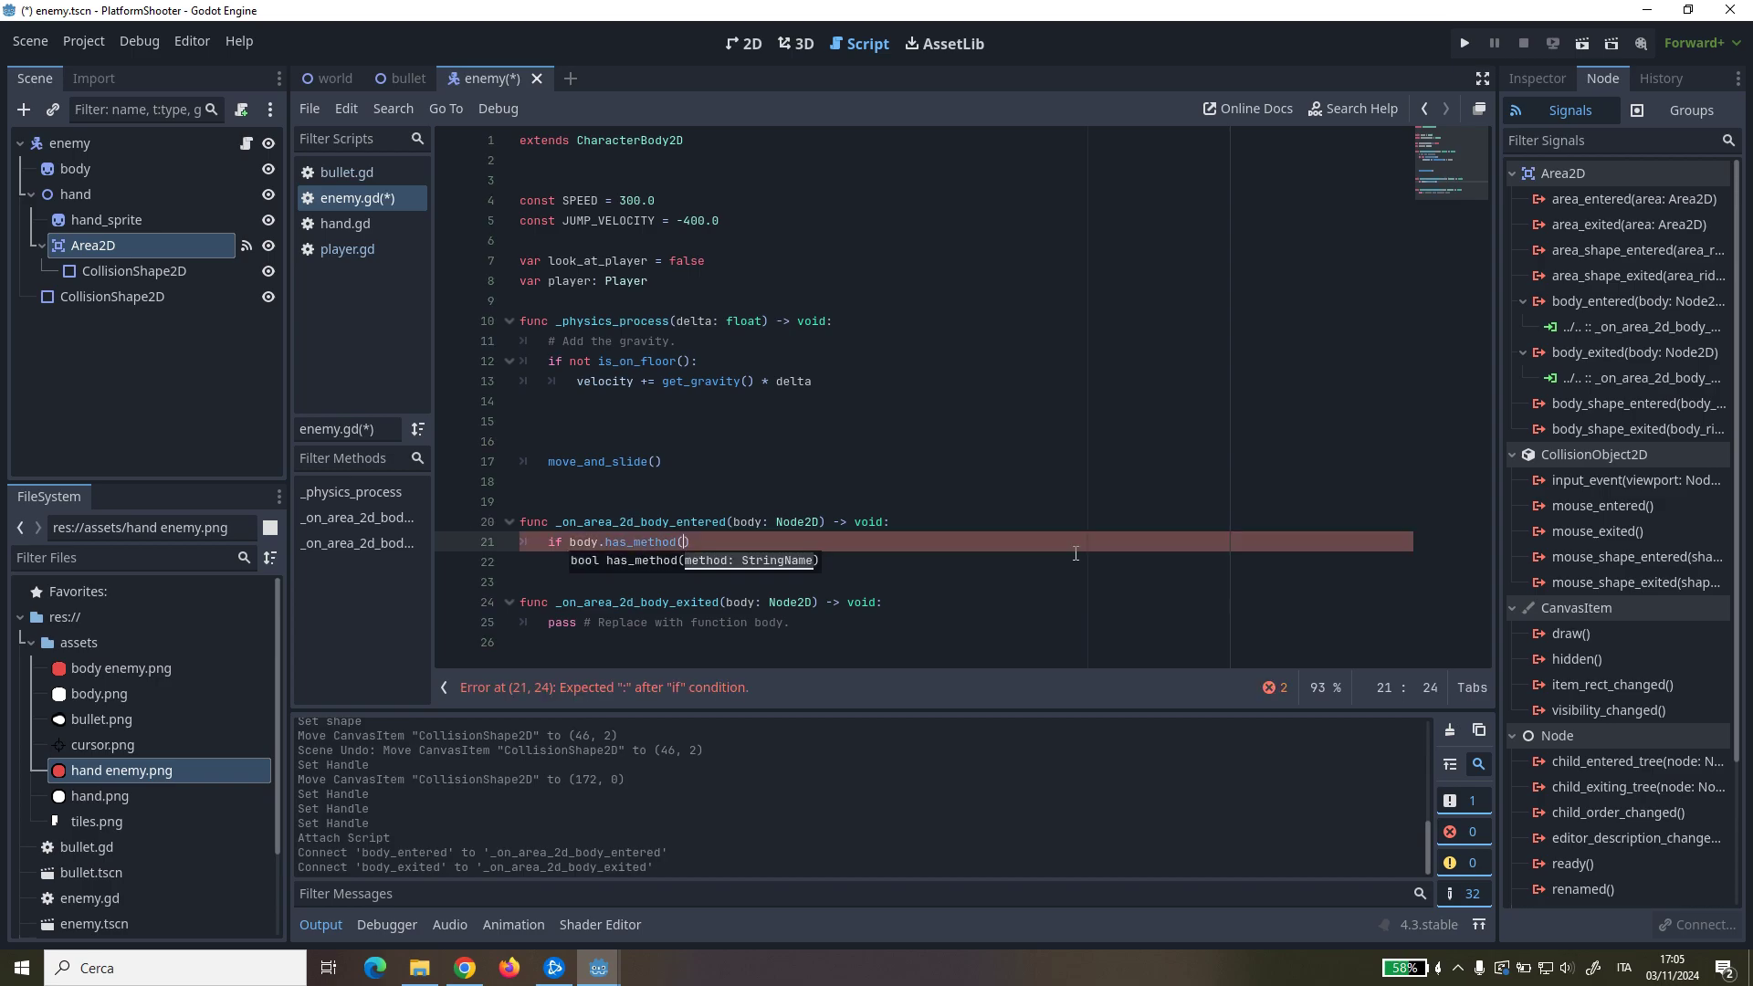
text(get_type"))
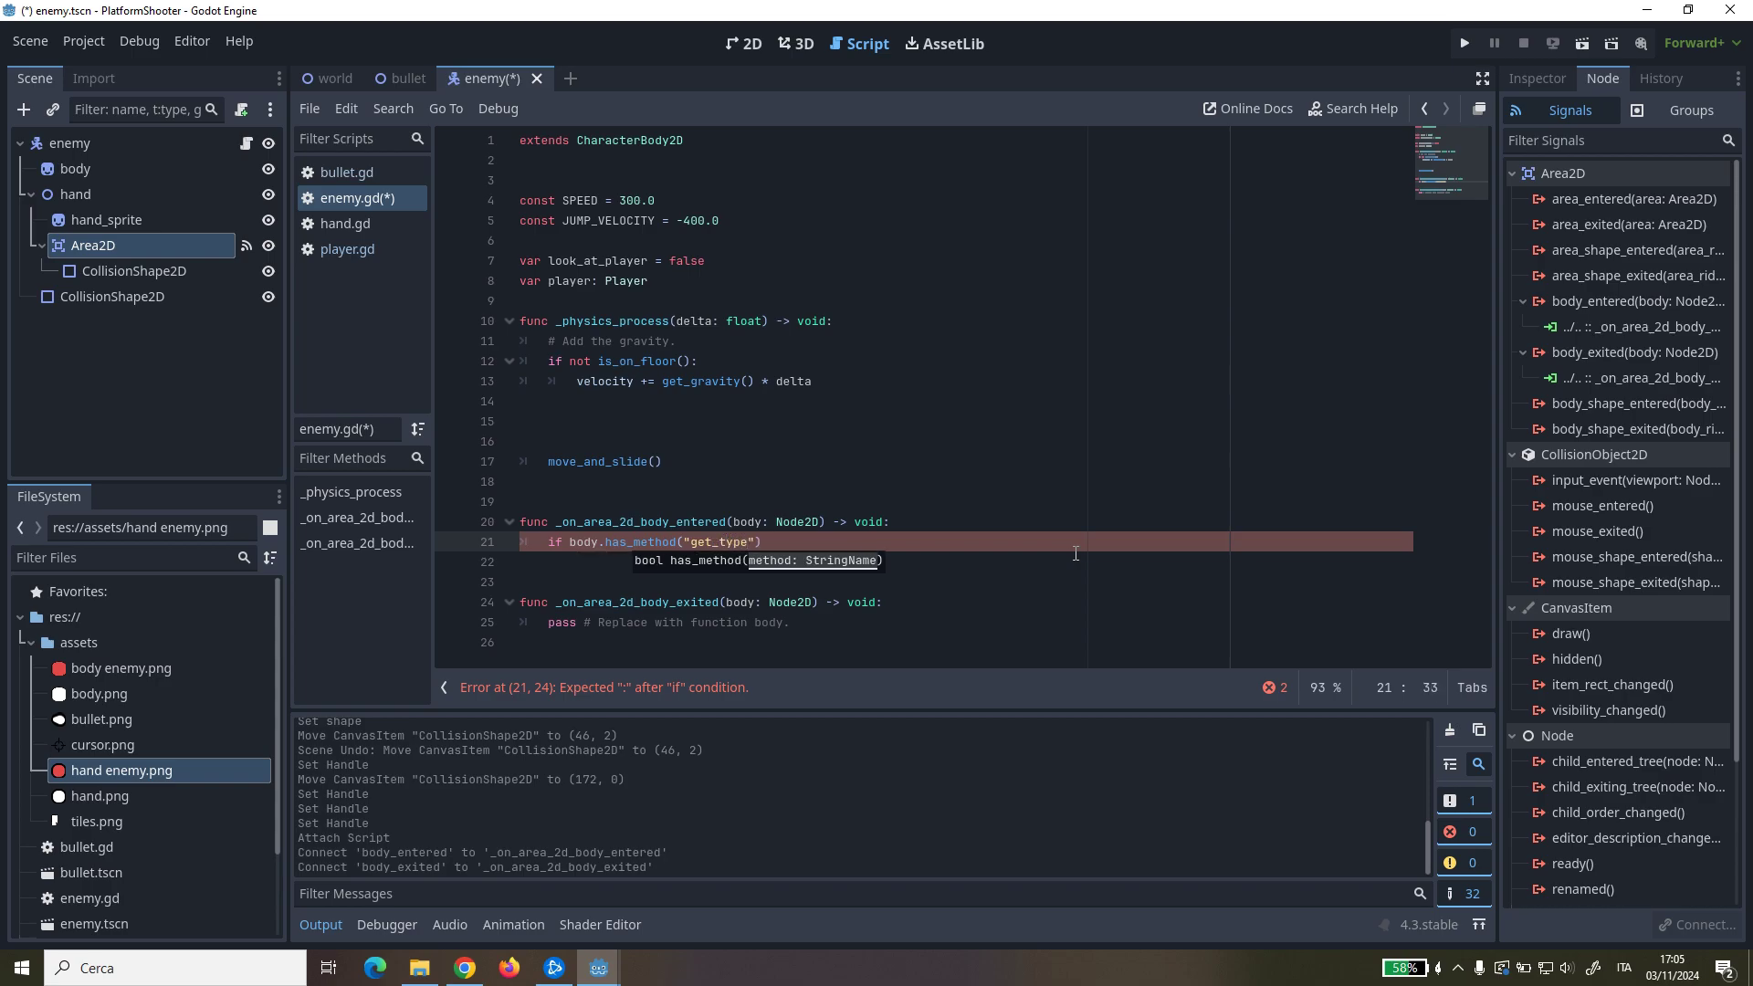
text( and)
text( body.)
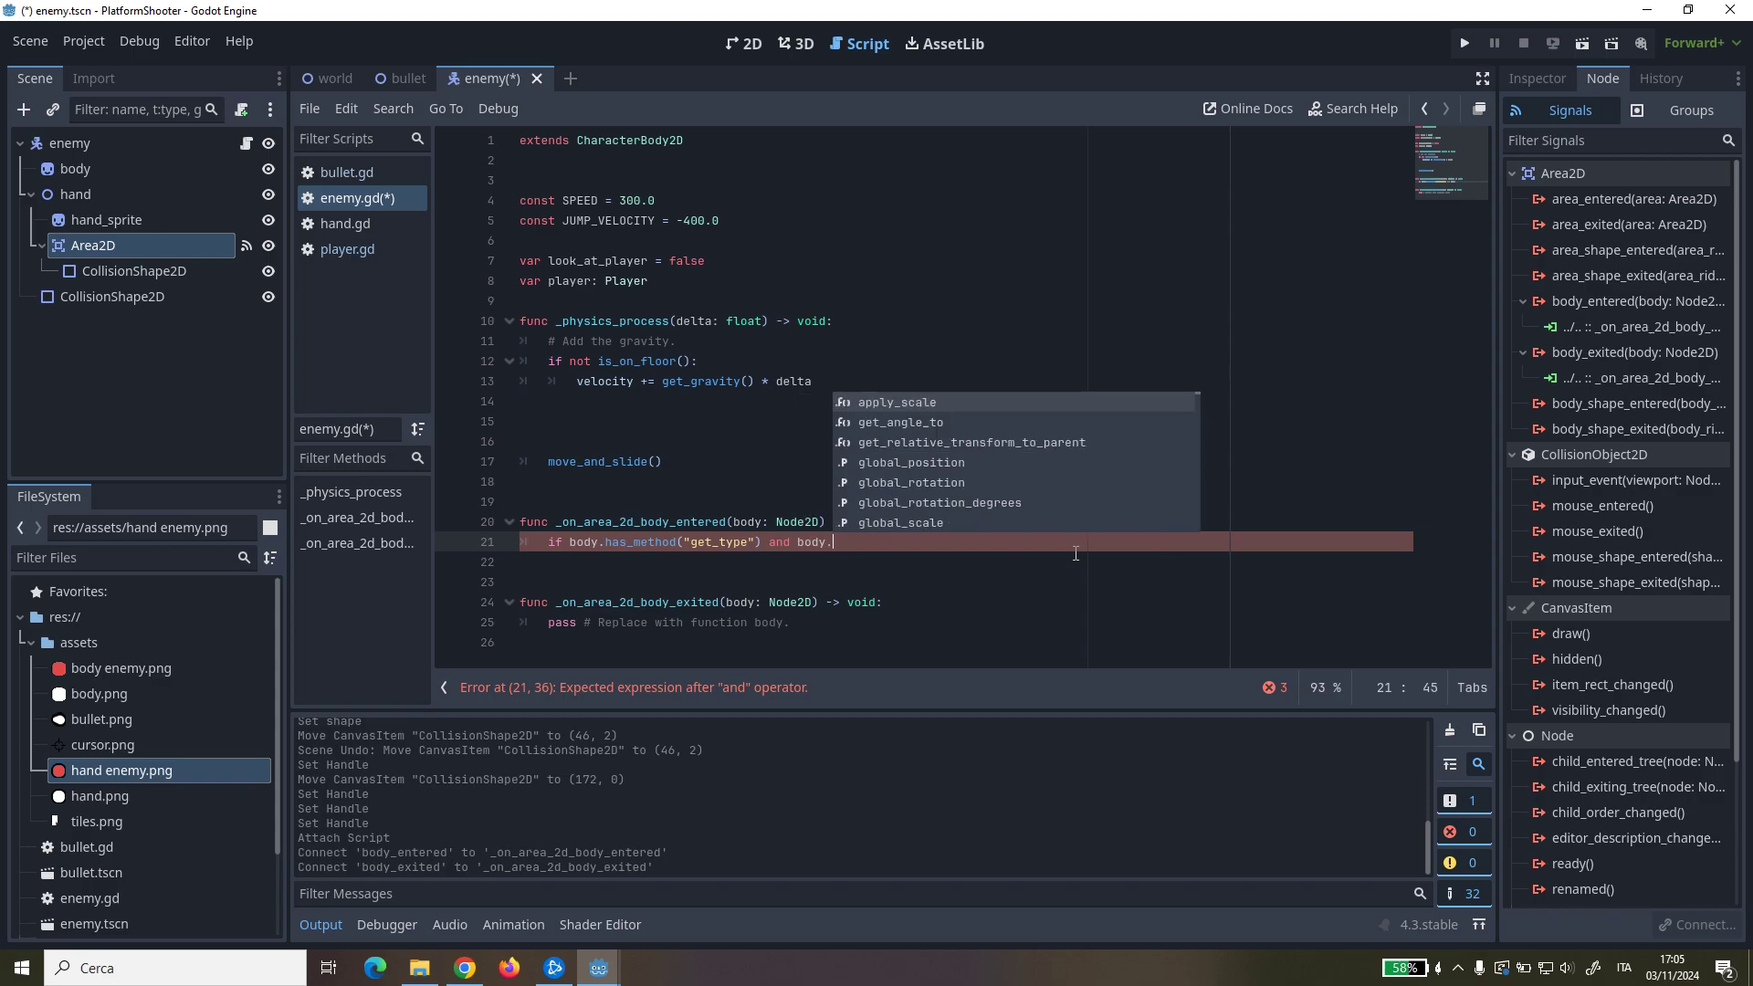
text(get_type() )
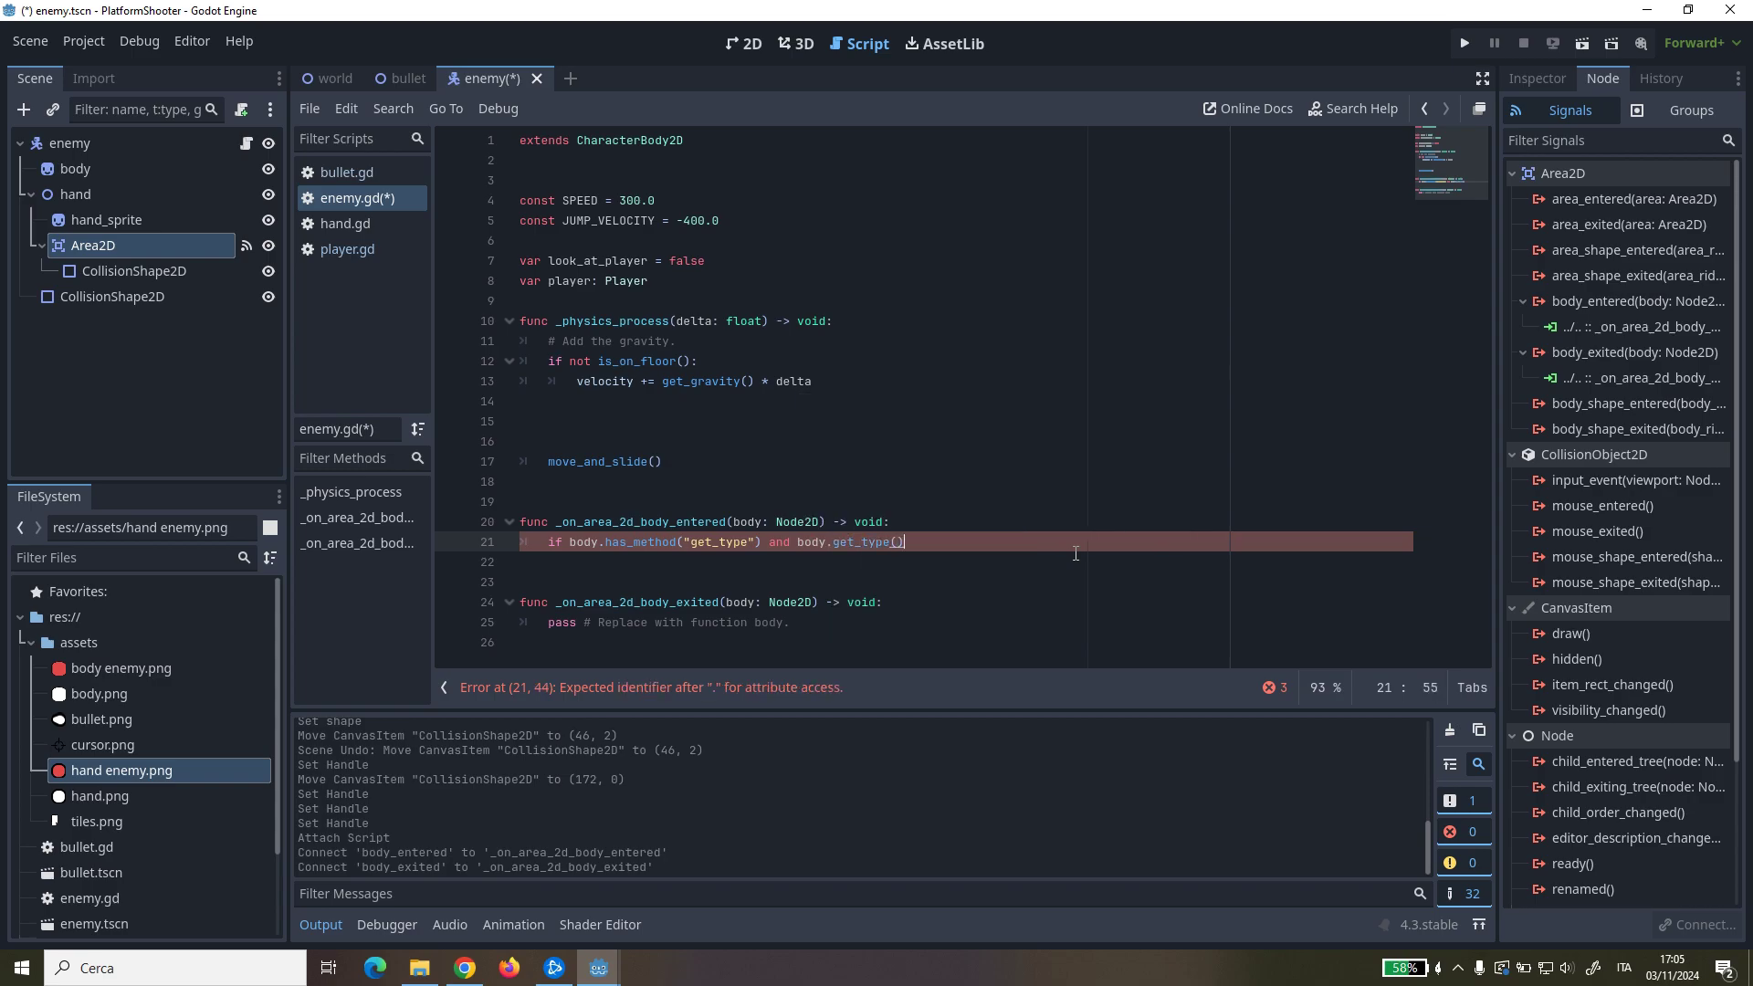
text(==)
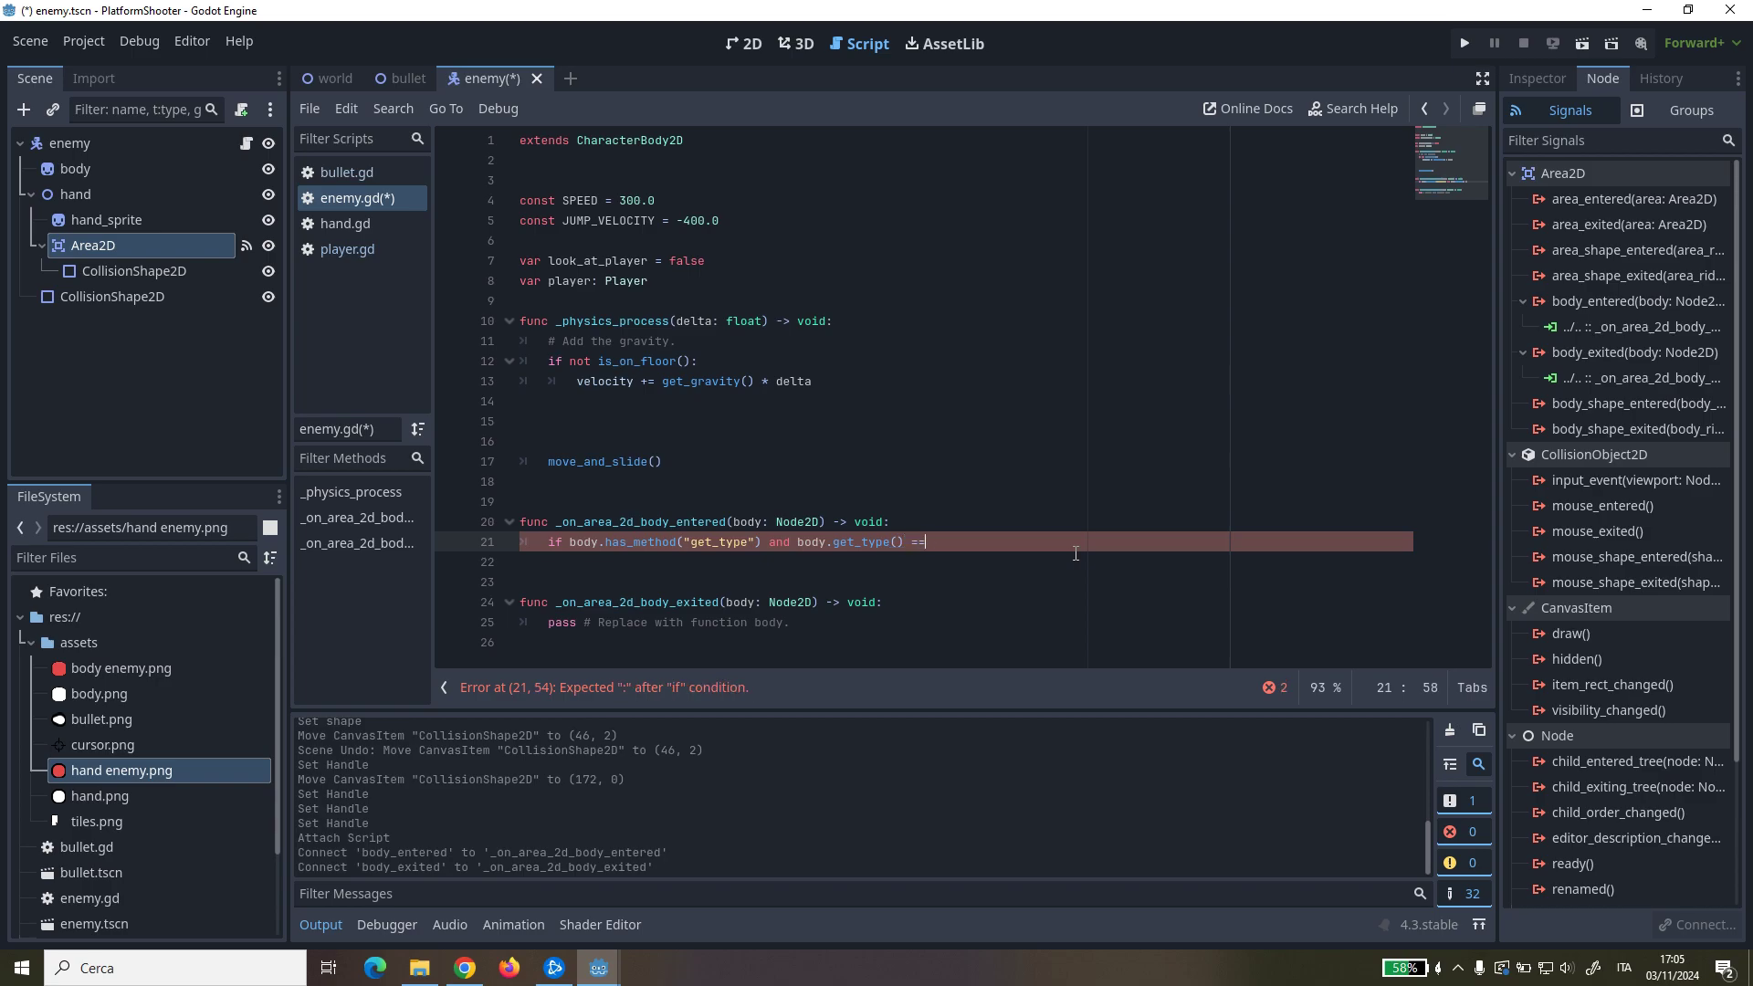
text( "Pla)
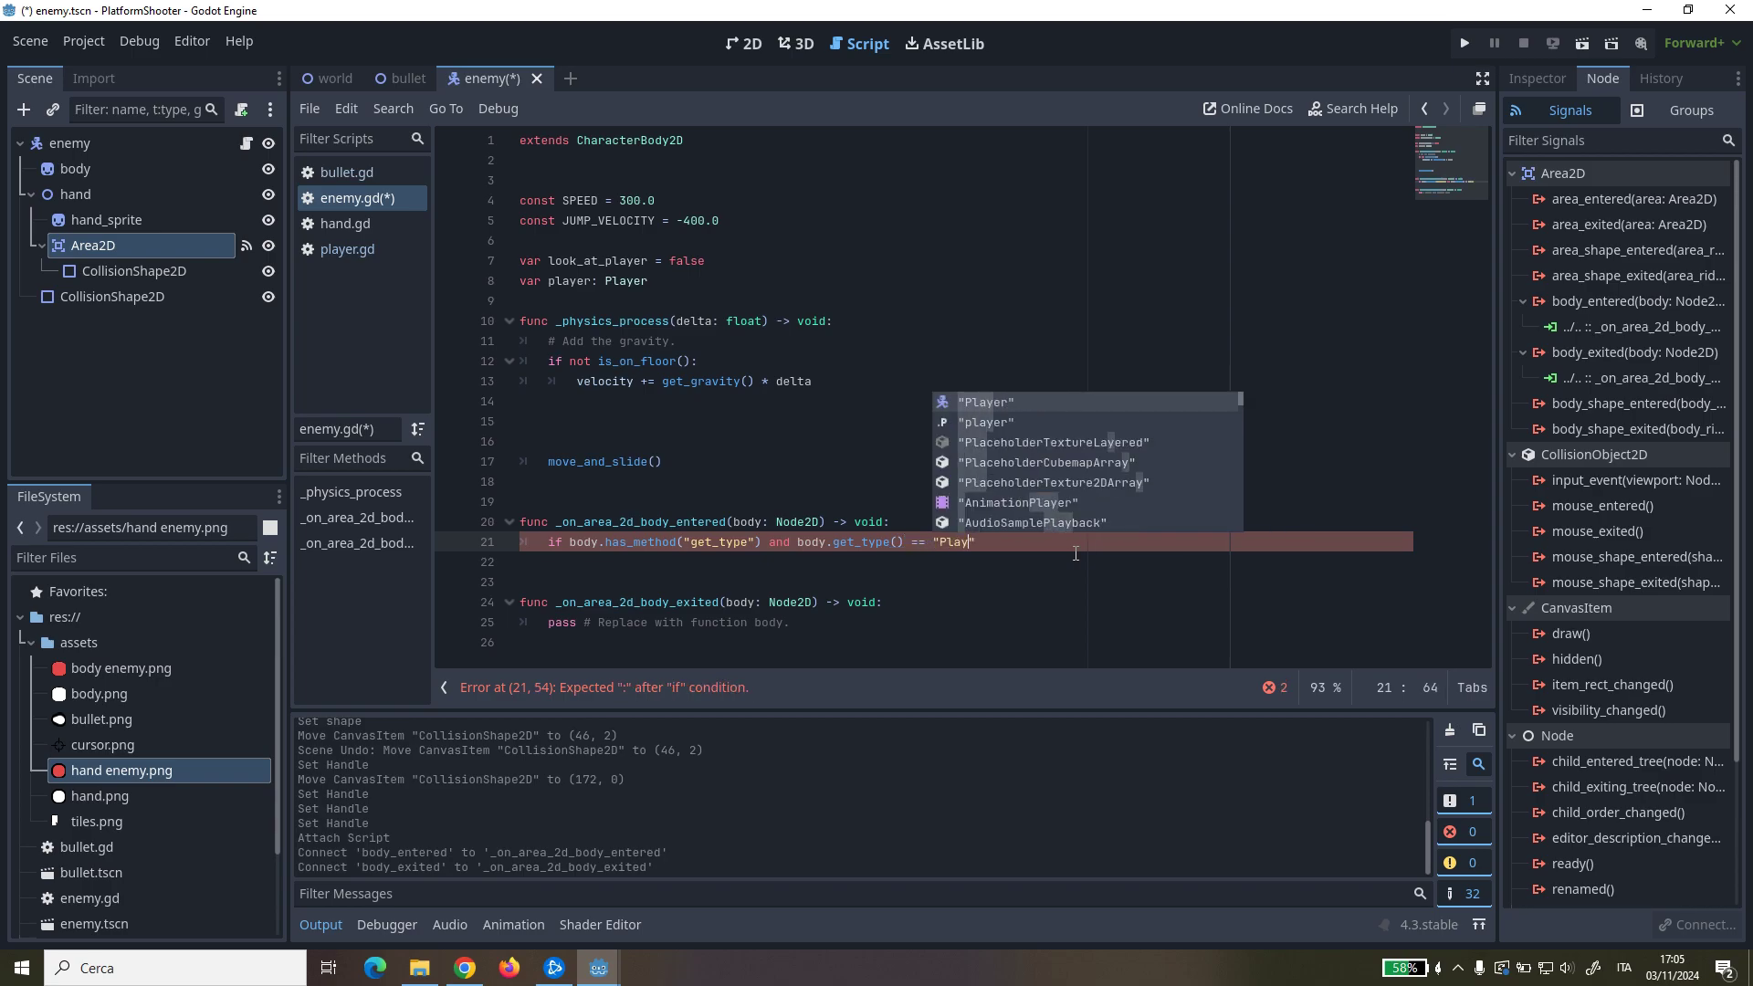
text(yer":)
key(Return)
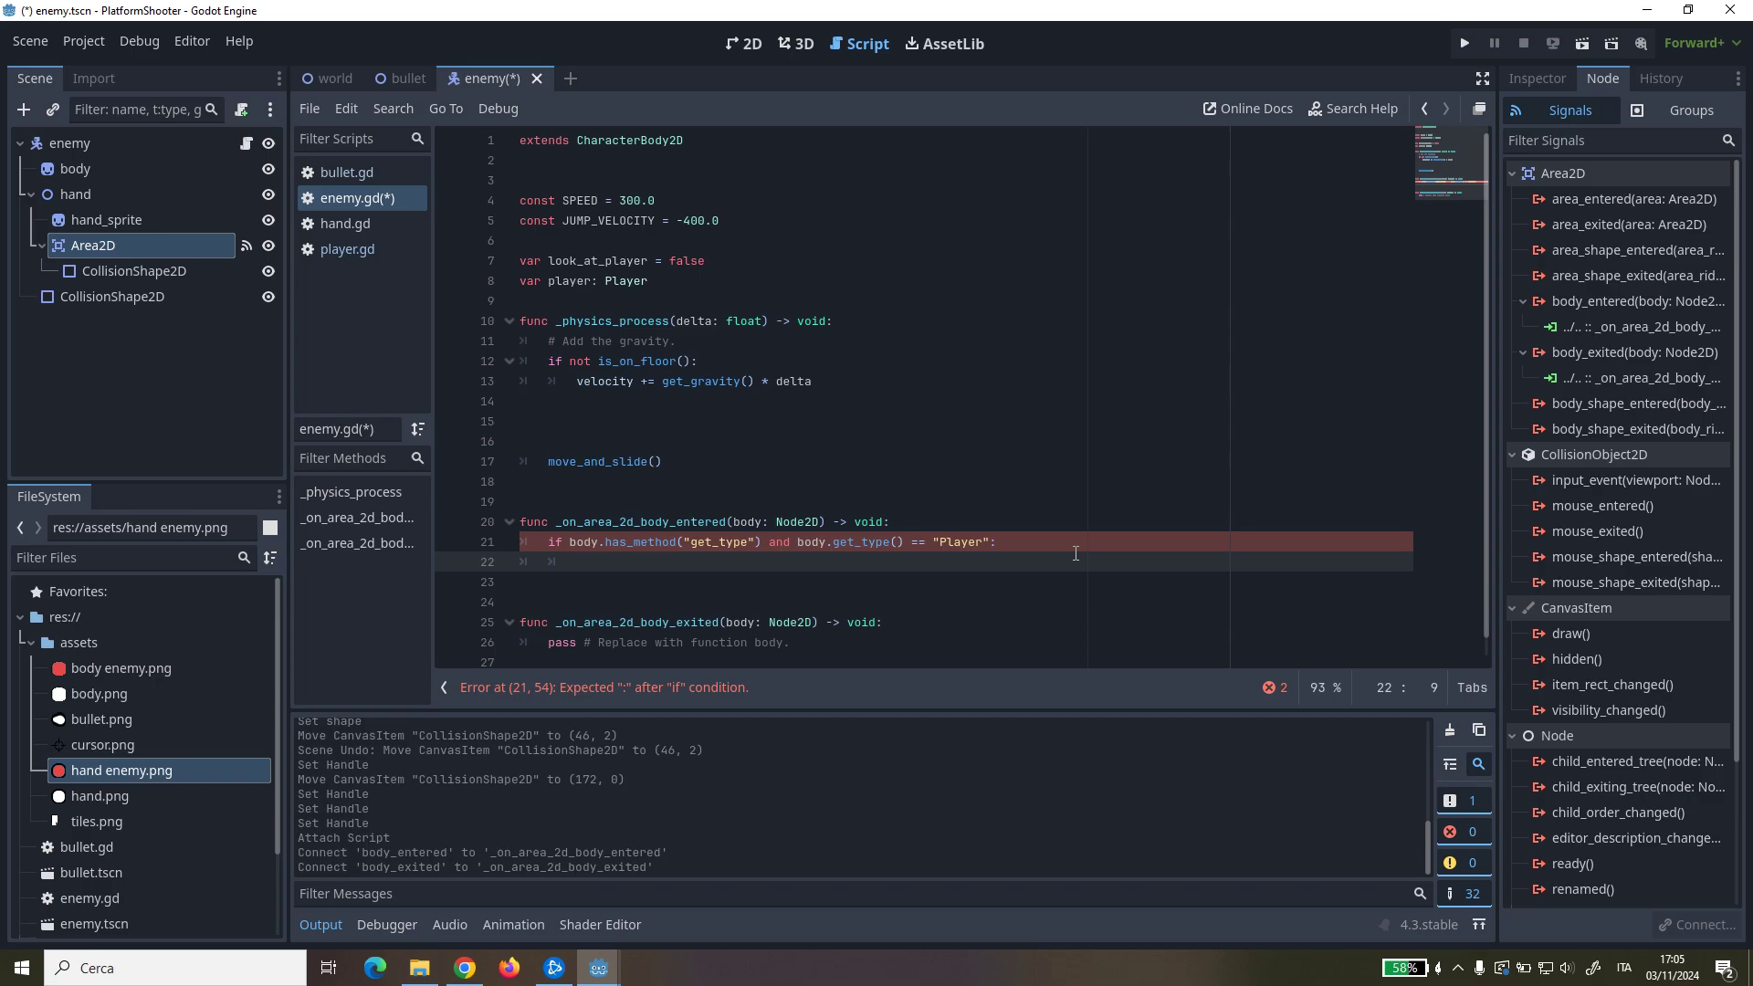
text(look)
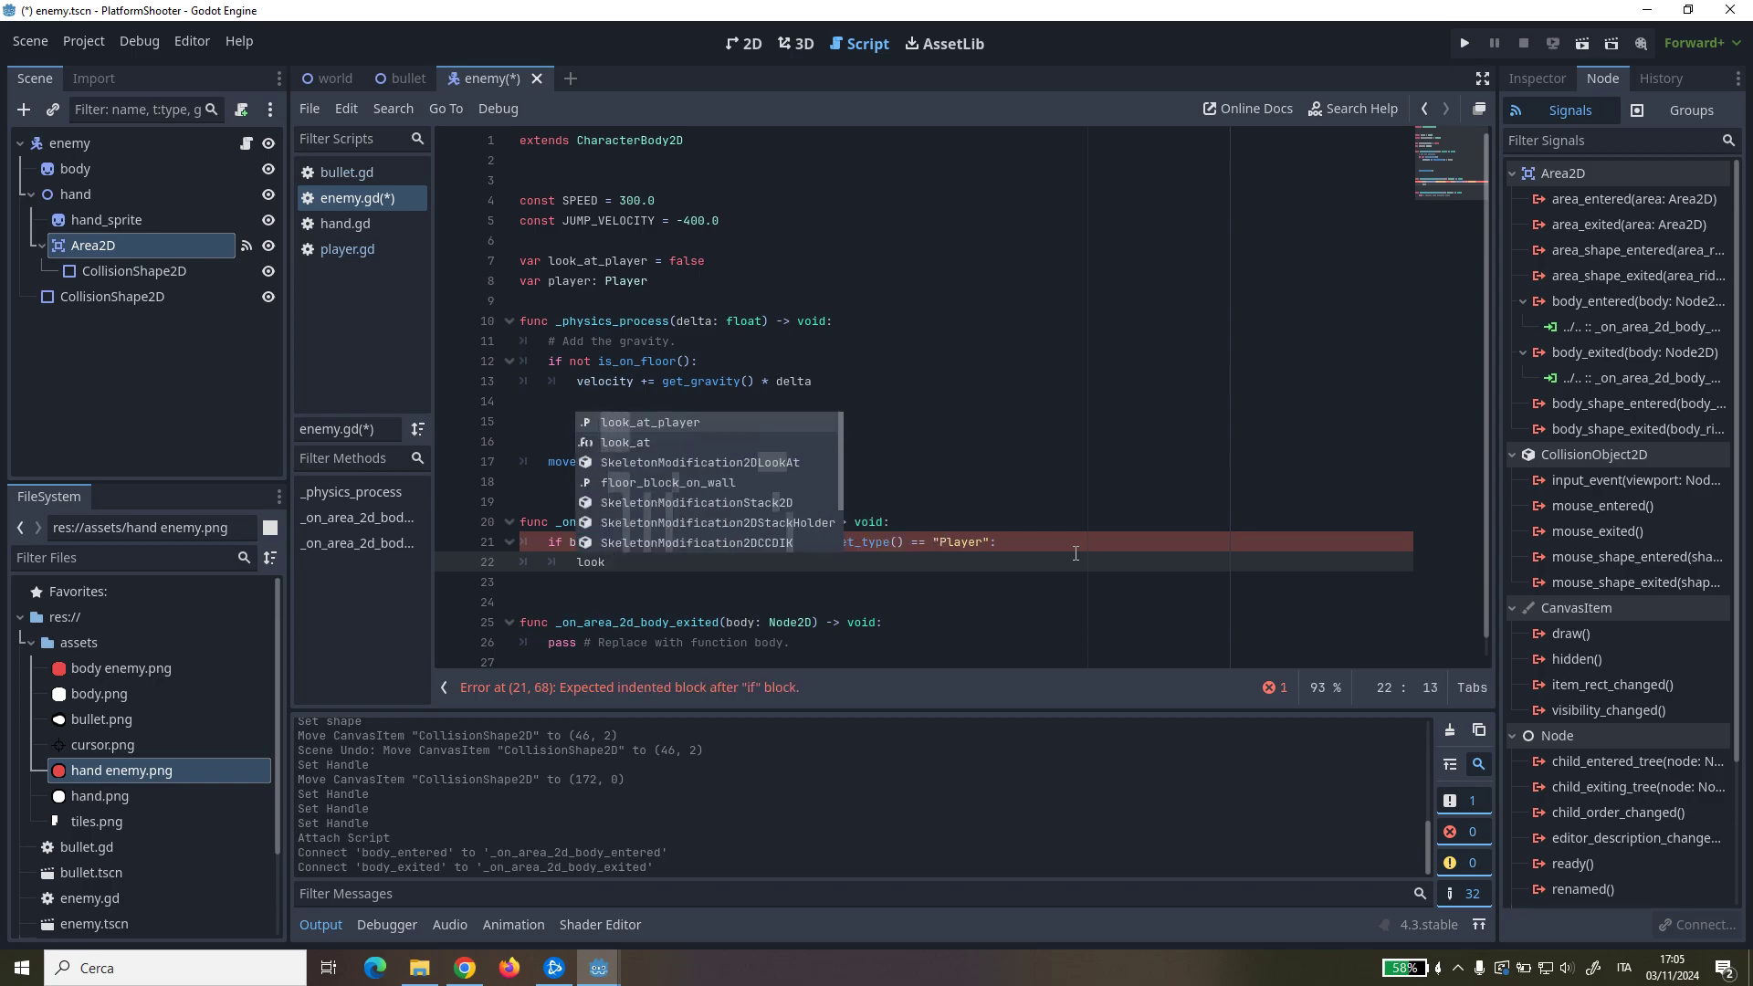
key(Return)
text(= tru)
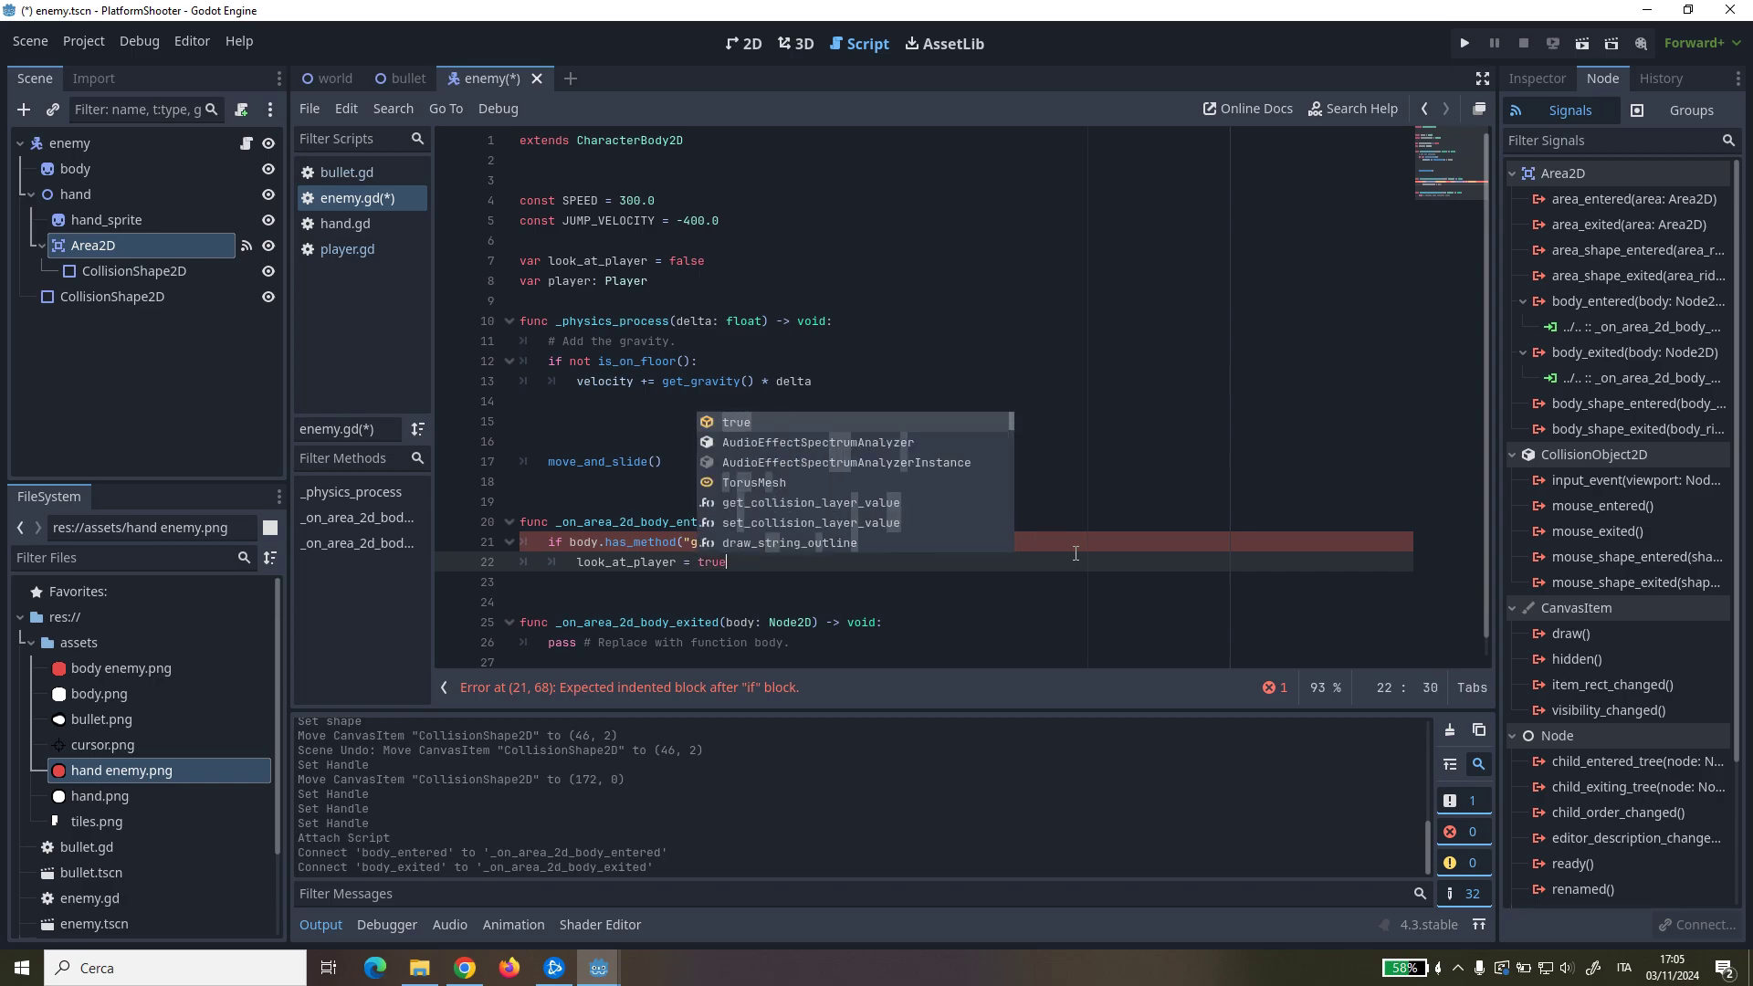
text(e)
key(Return)
text(player = node)
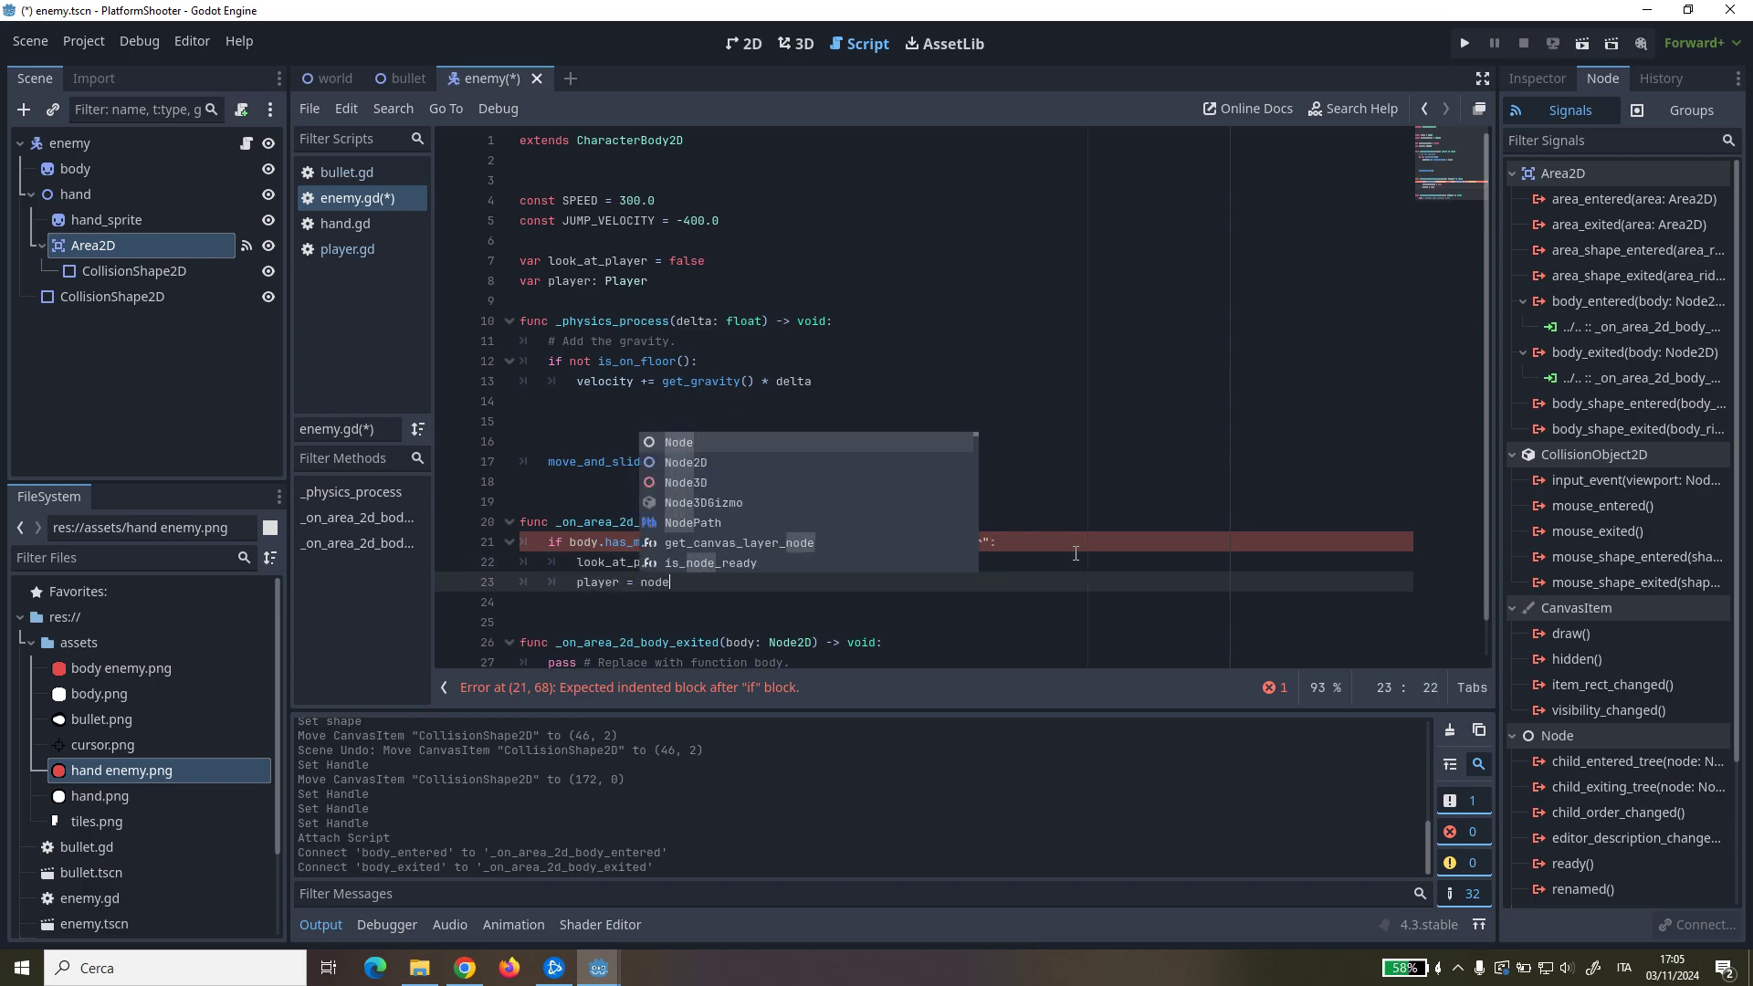
key(BackSpace)
key(BackSpace)
key(BackSpace)
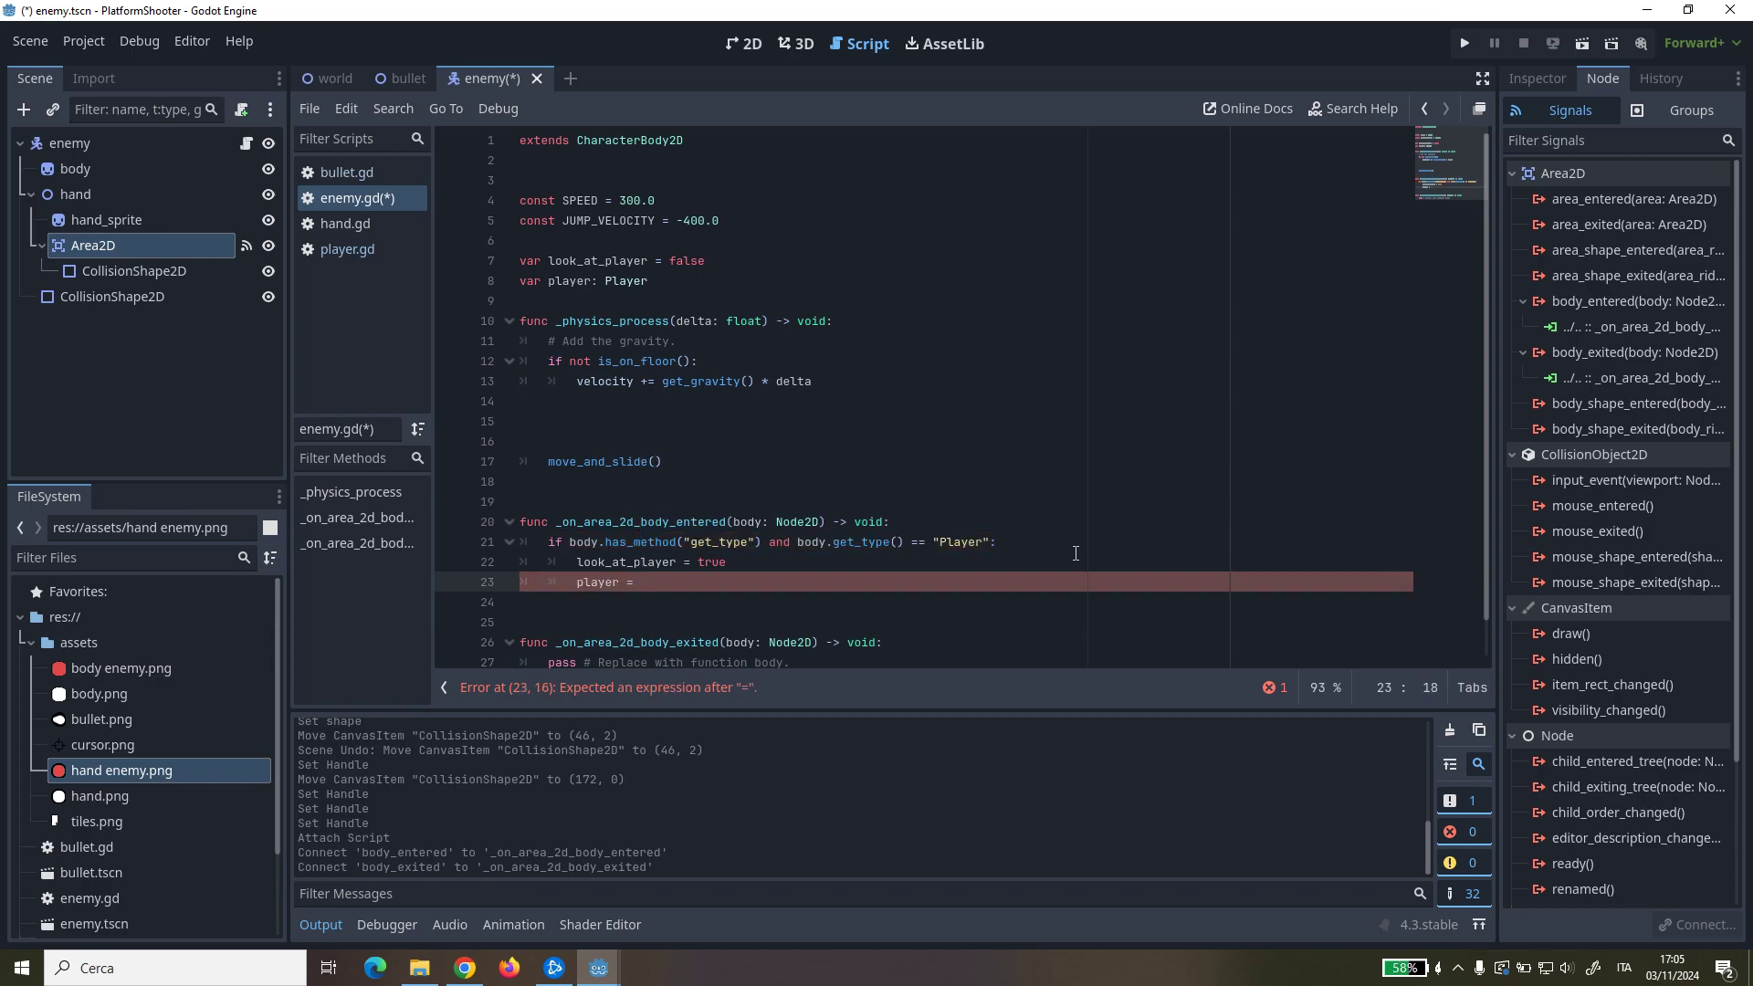
text(body)
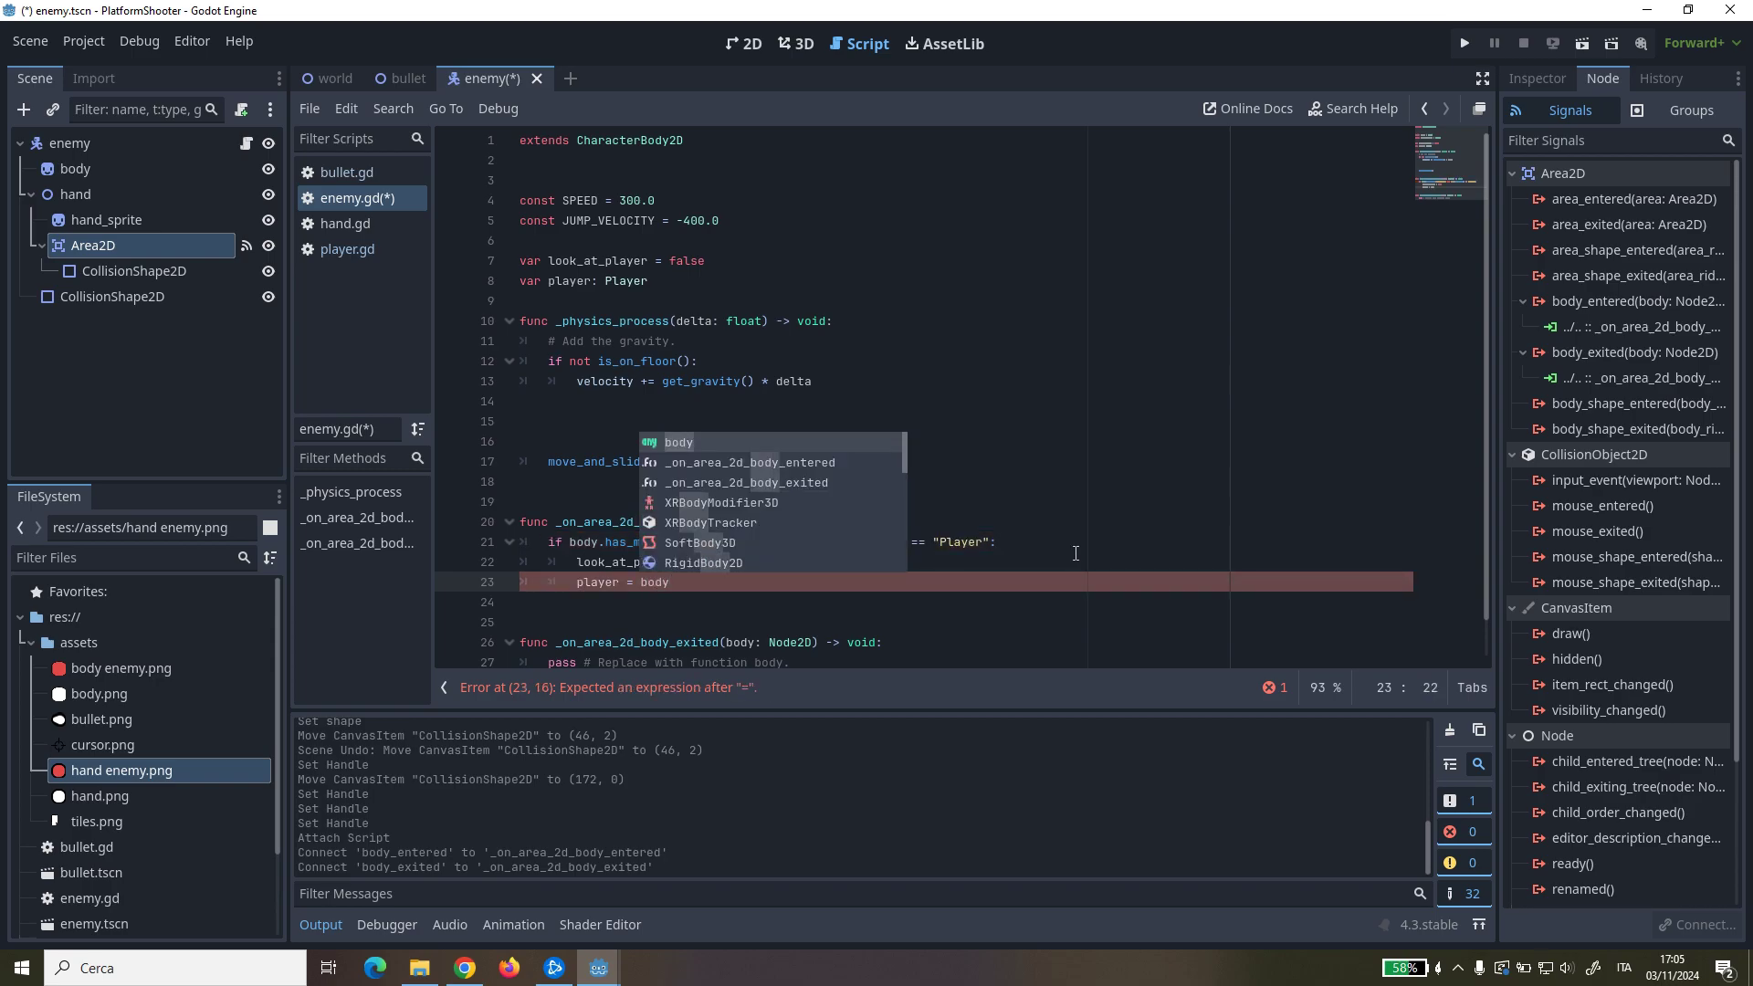
click(1075, 552)
Step: Copy that check into the exit handler with false and null, and save enemy.gd
scroll(1062, 556, down, 1)
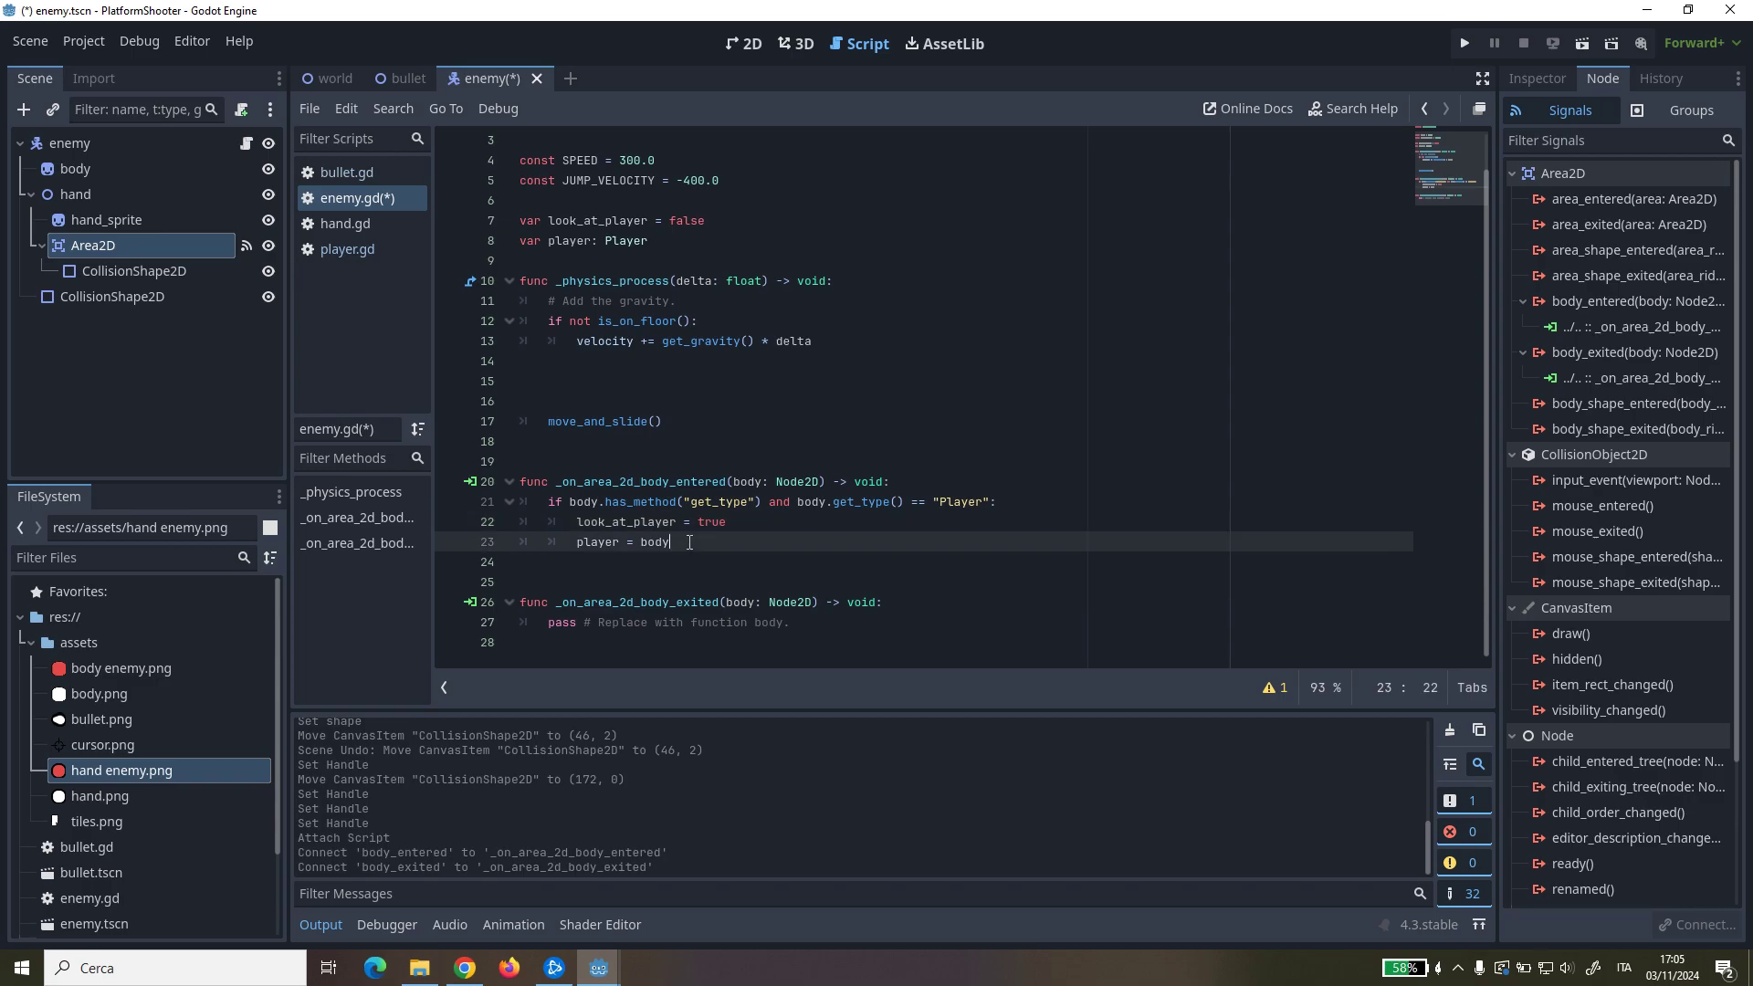
drag(671, 542, 521, 501)
key(ctrl+c)
click(825, 628)
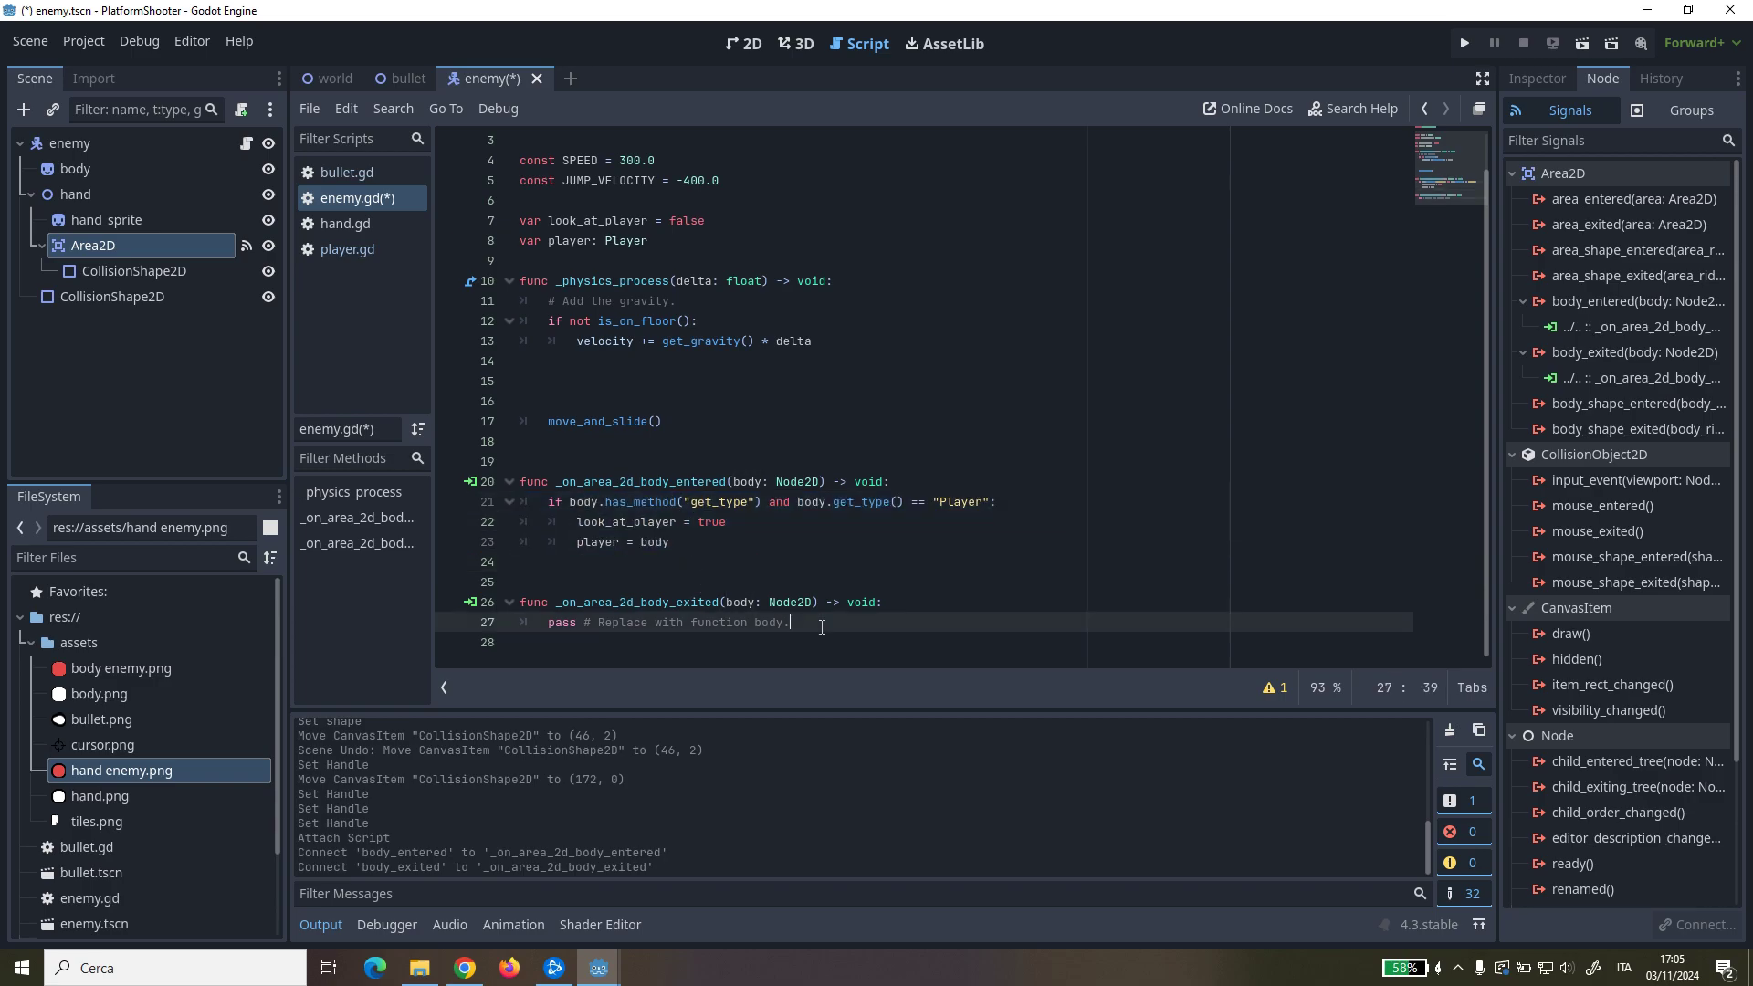
triple_click(823, 628)
key(ctrl+v)
double_click(712, 623)
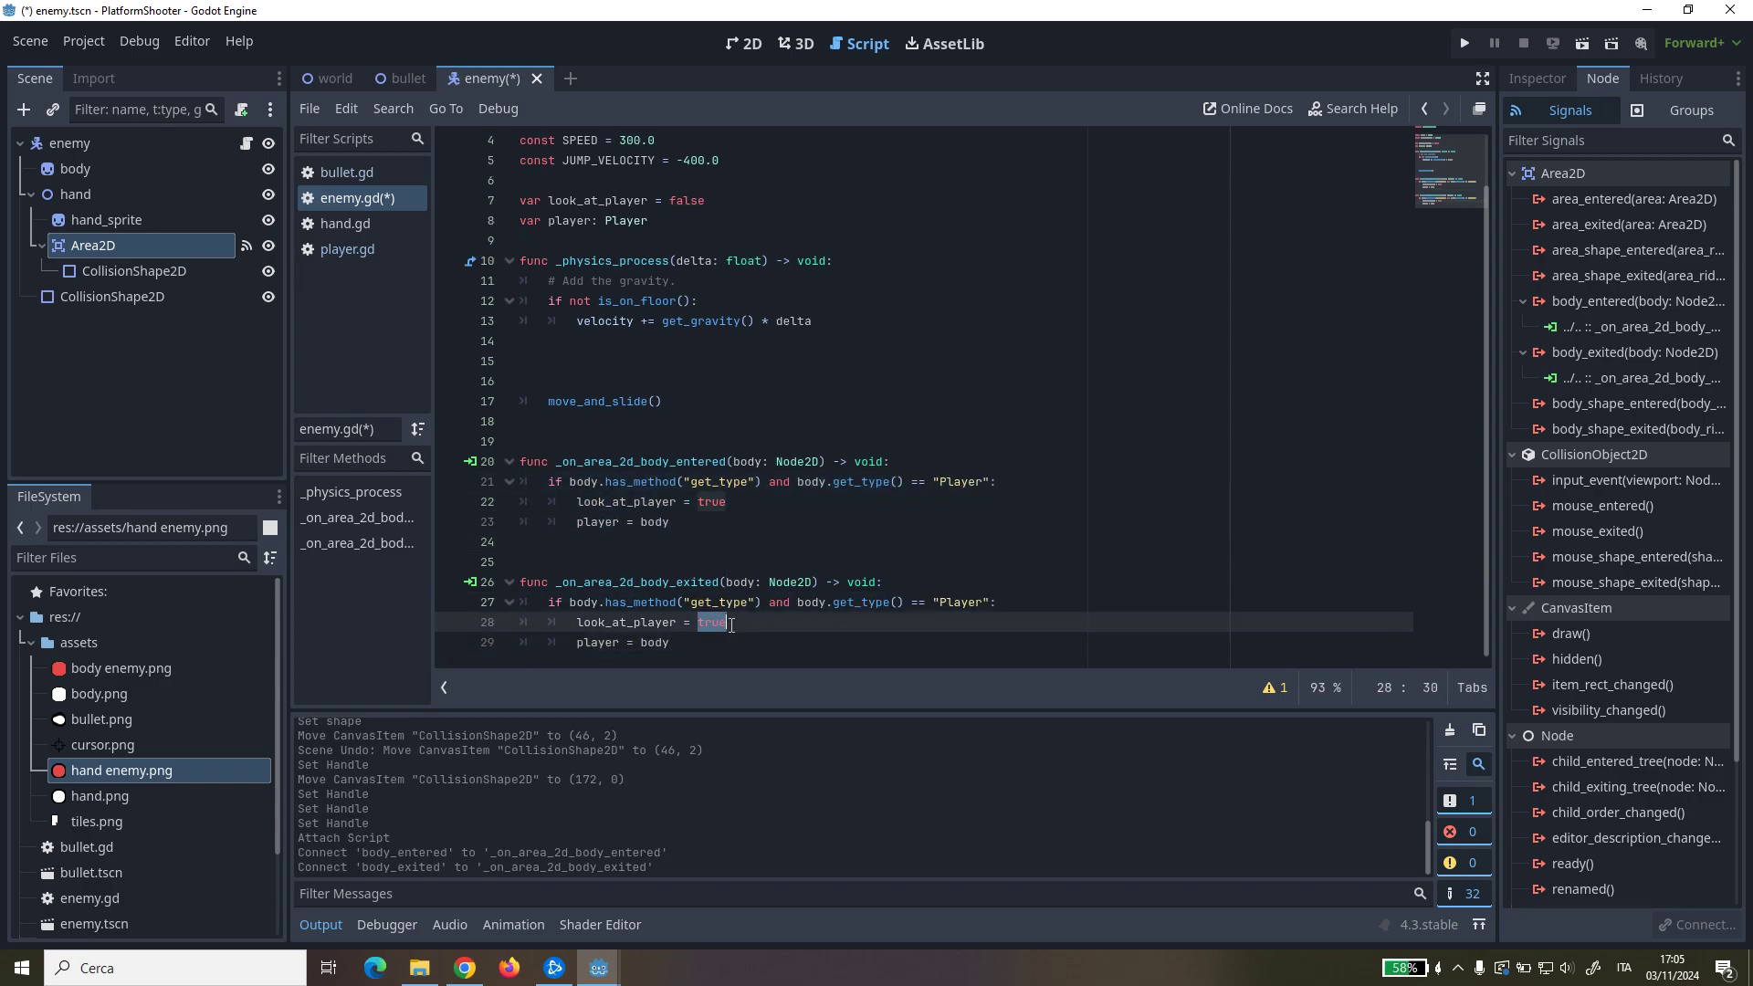
text(false)
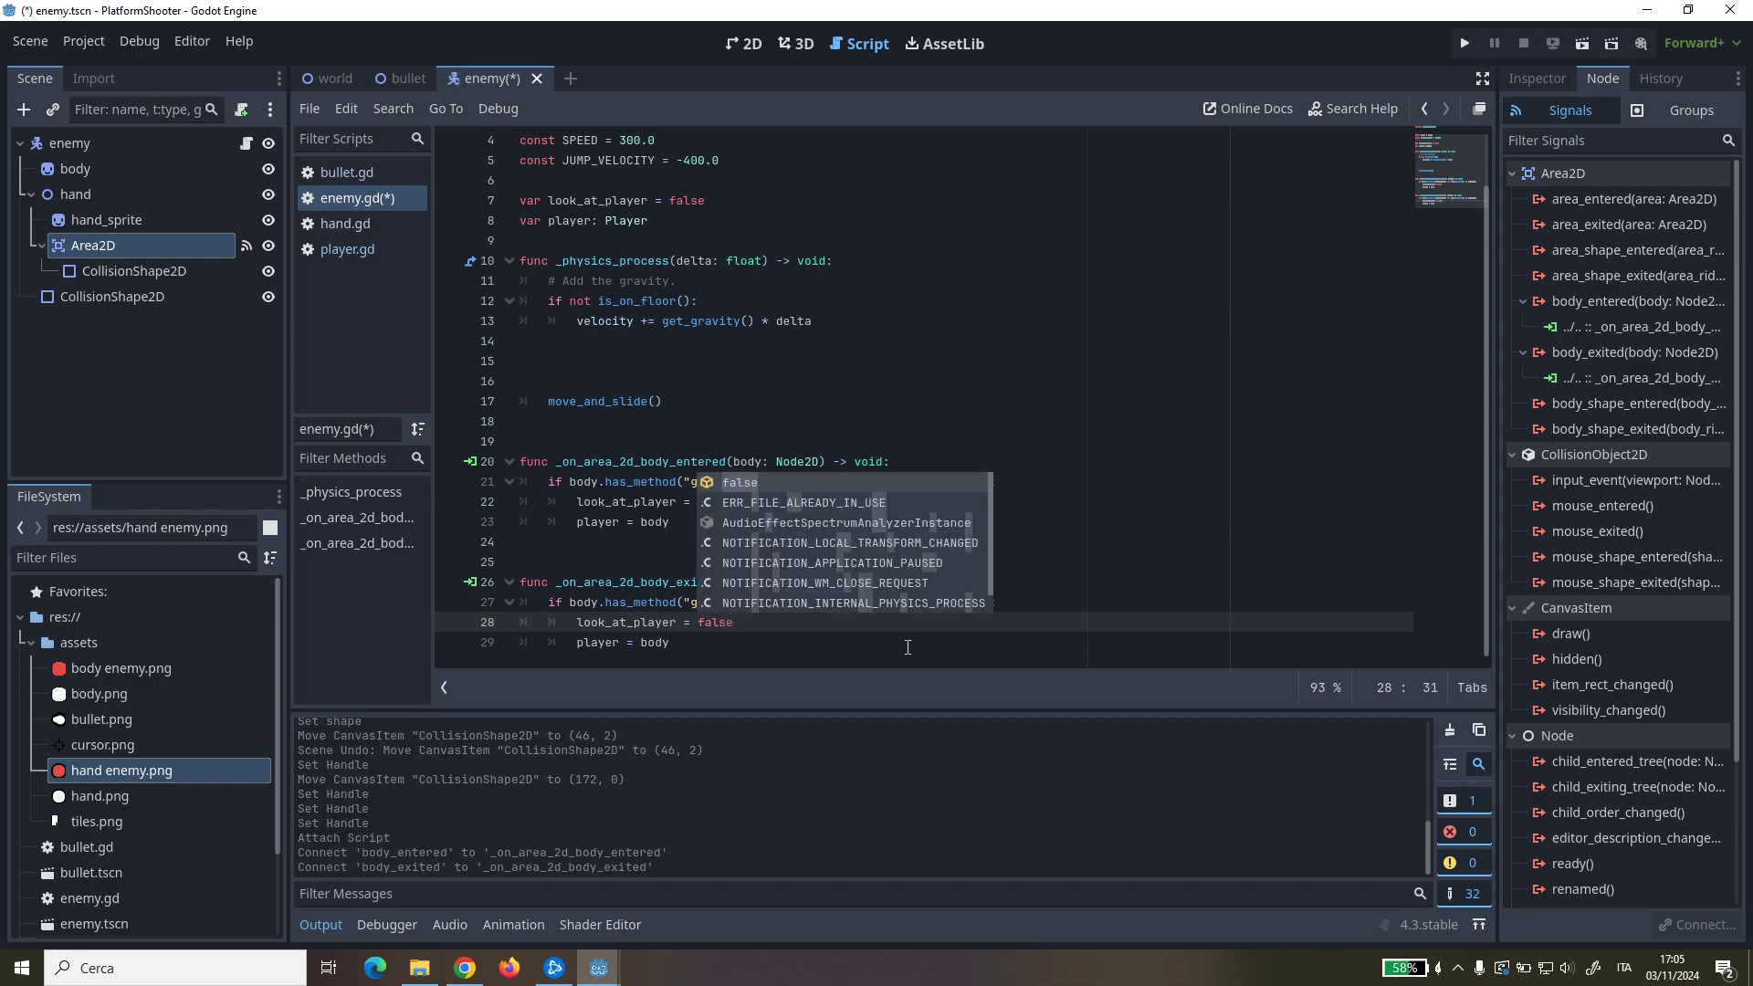
click(908, 648)
text(null)
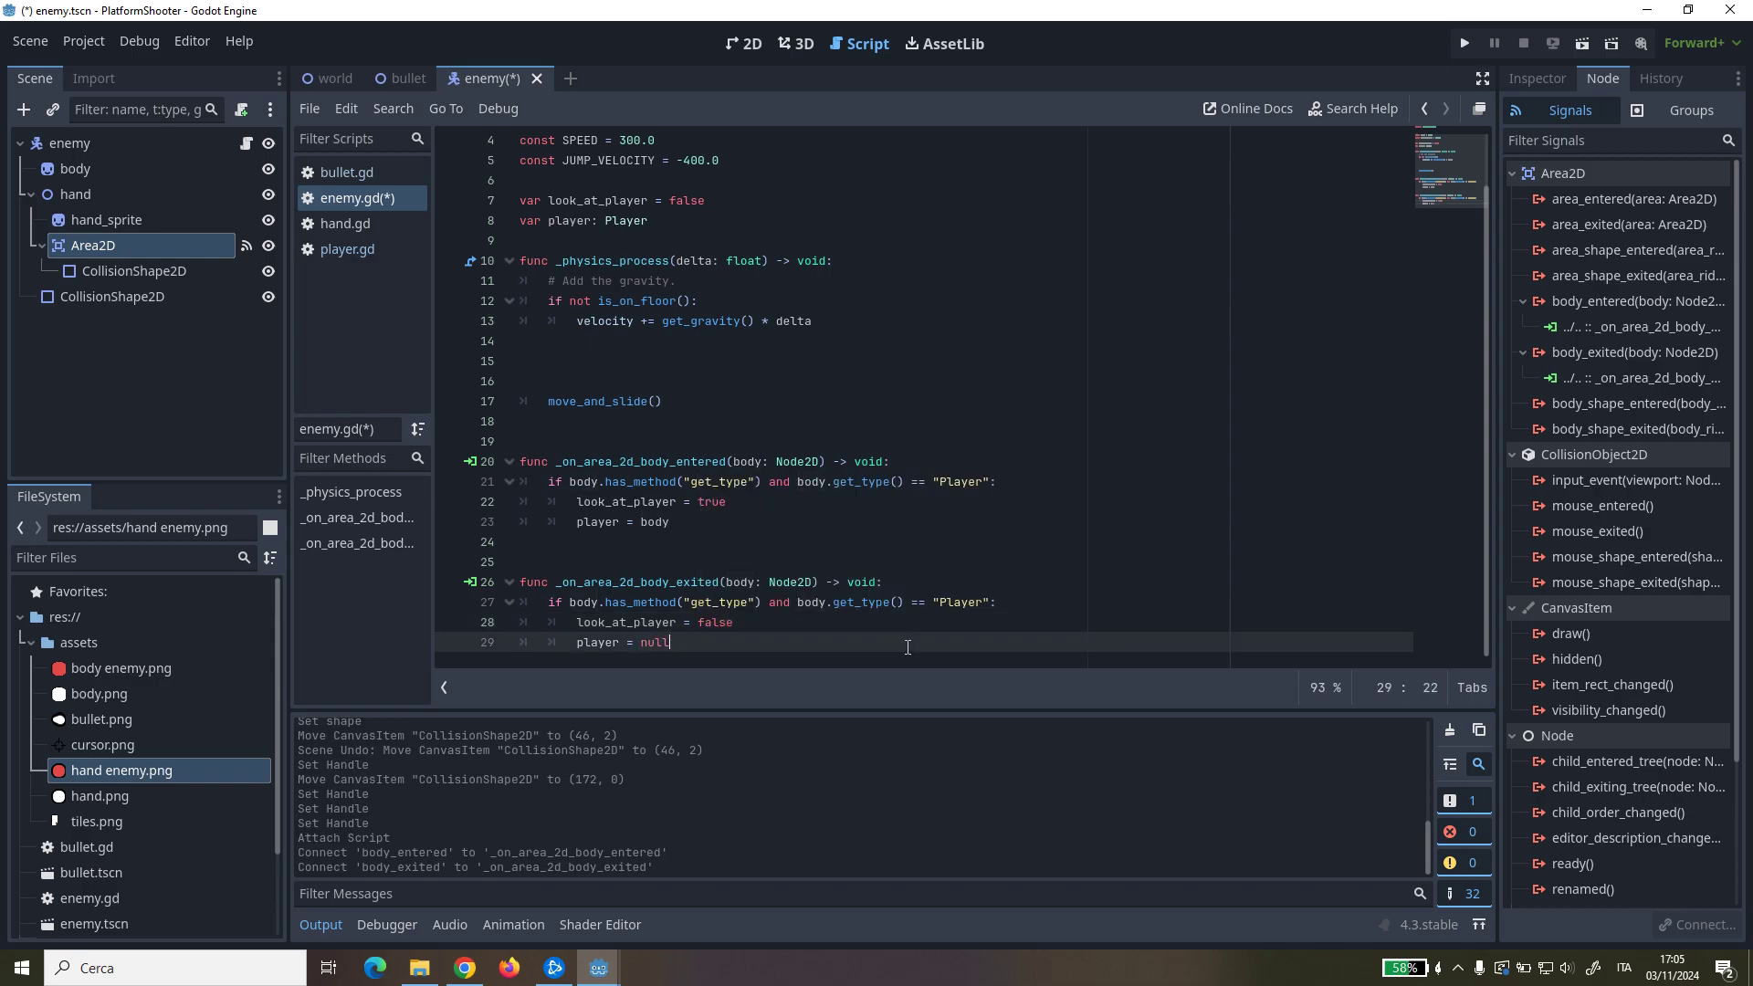
key(ctrl+s)
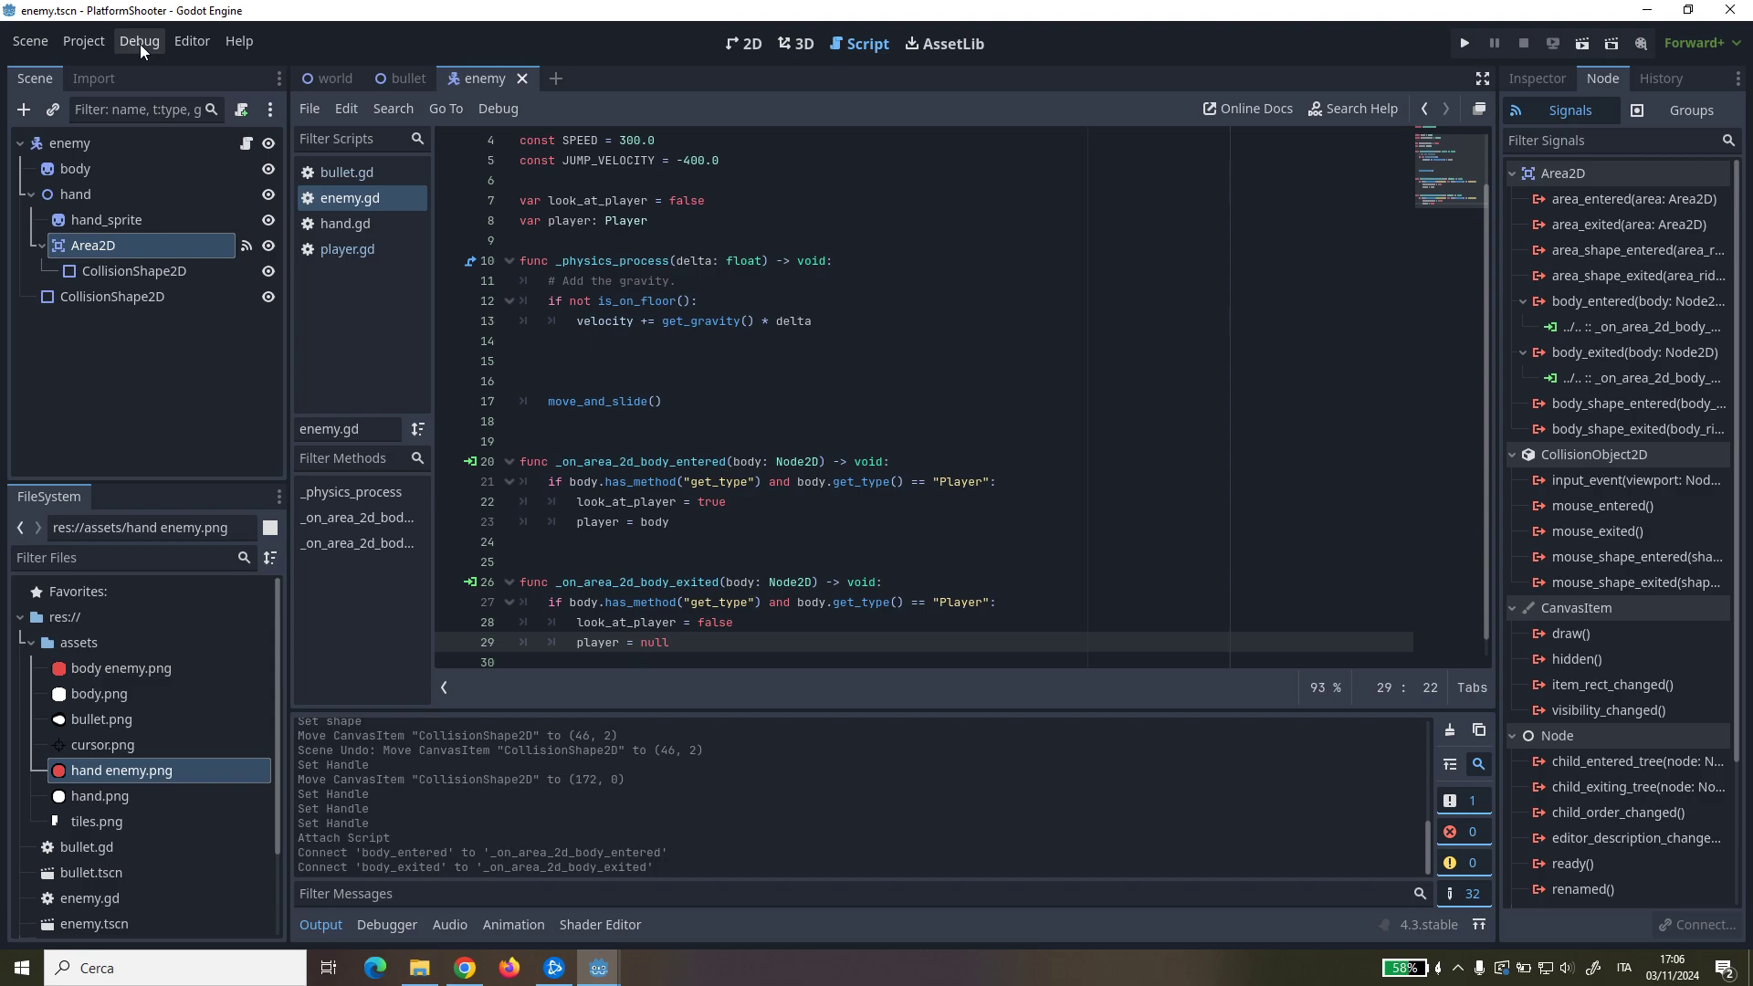
Step: Turn on Debug > Visible Collision Shapes and bring up the world scene in the 2D view
click(140, 44)
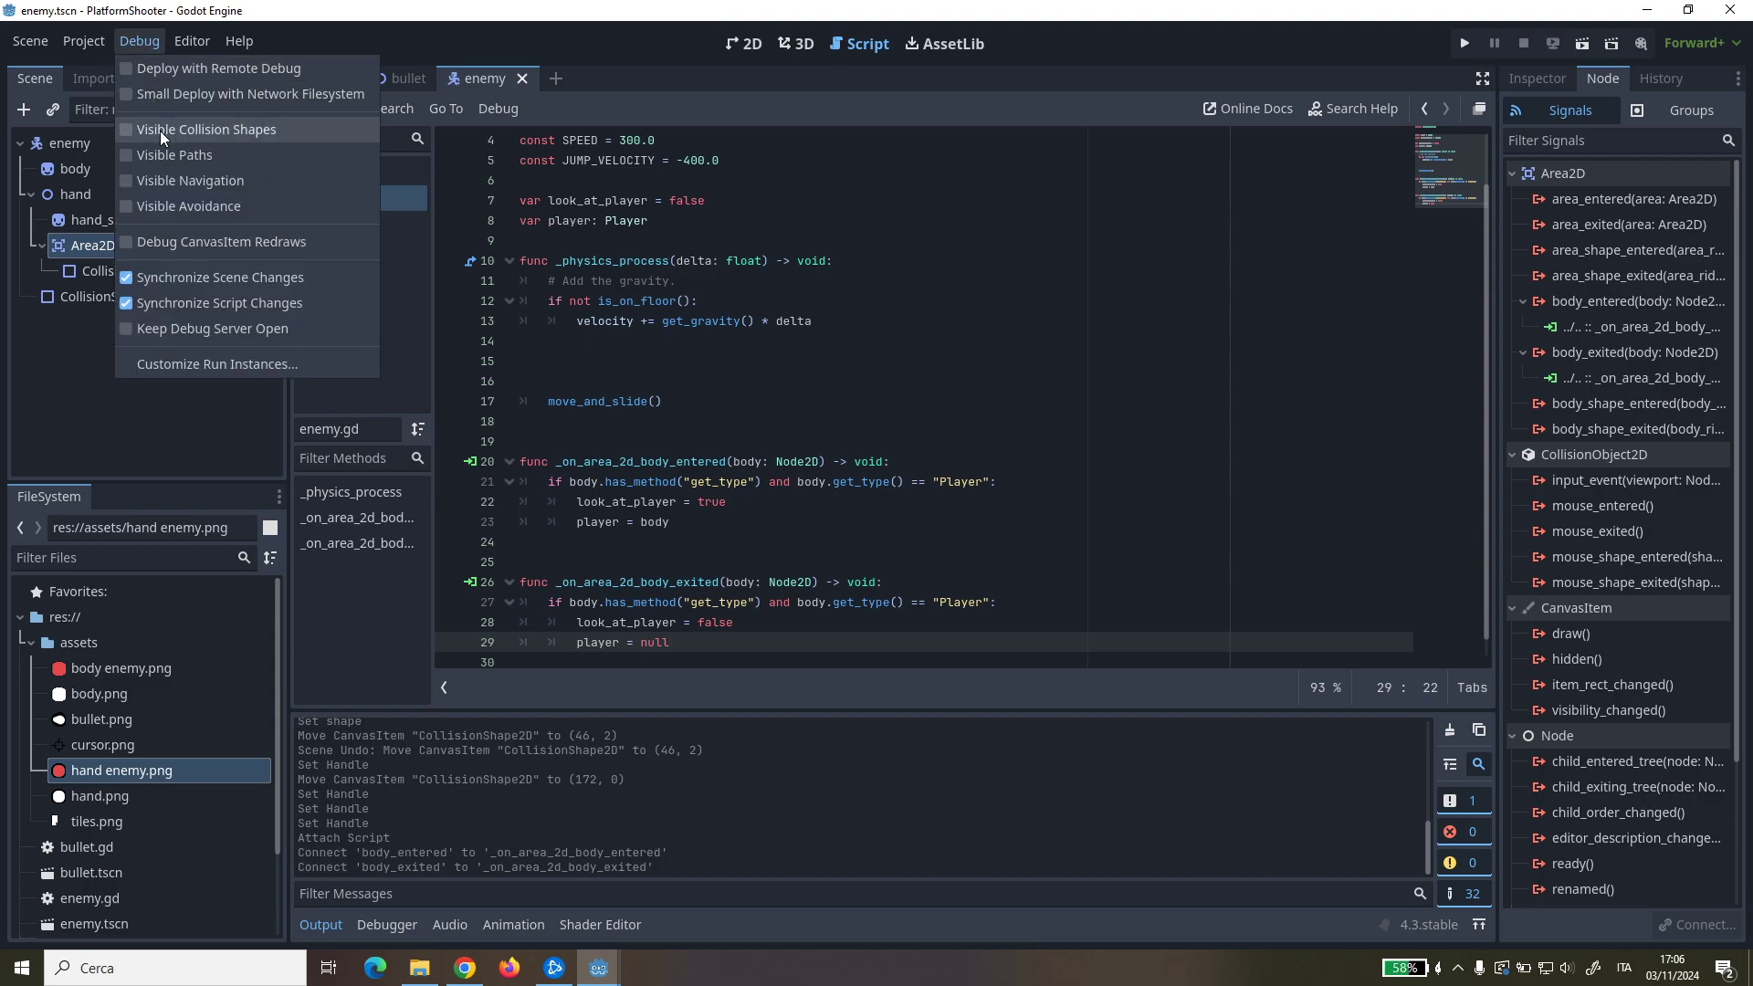
shift+click(606, 220)
click(339, 80)
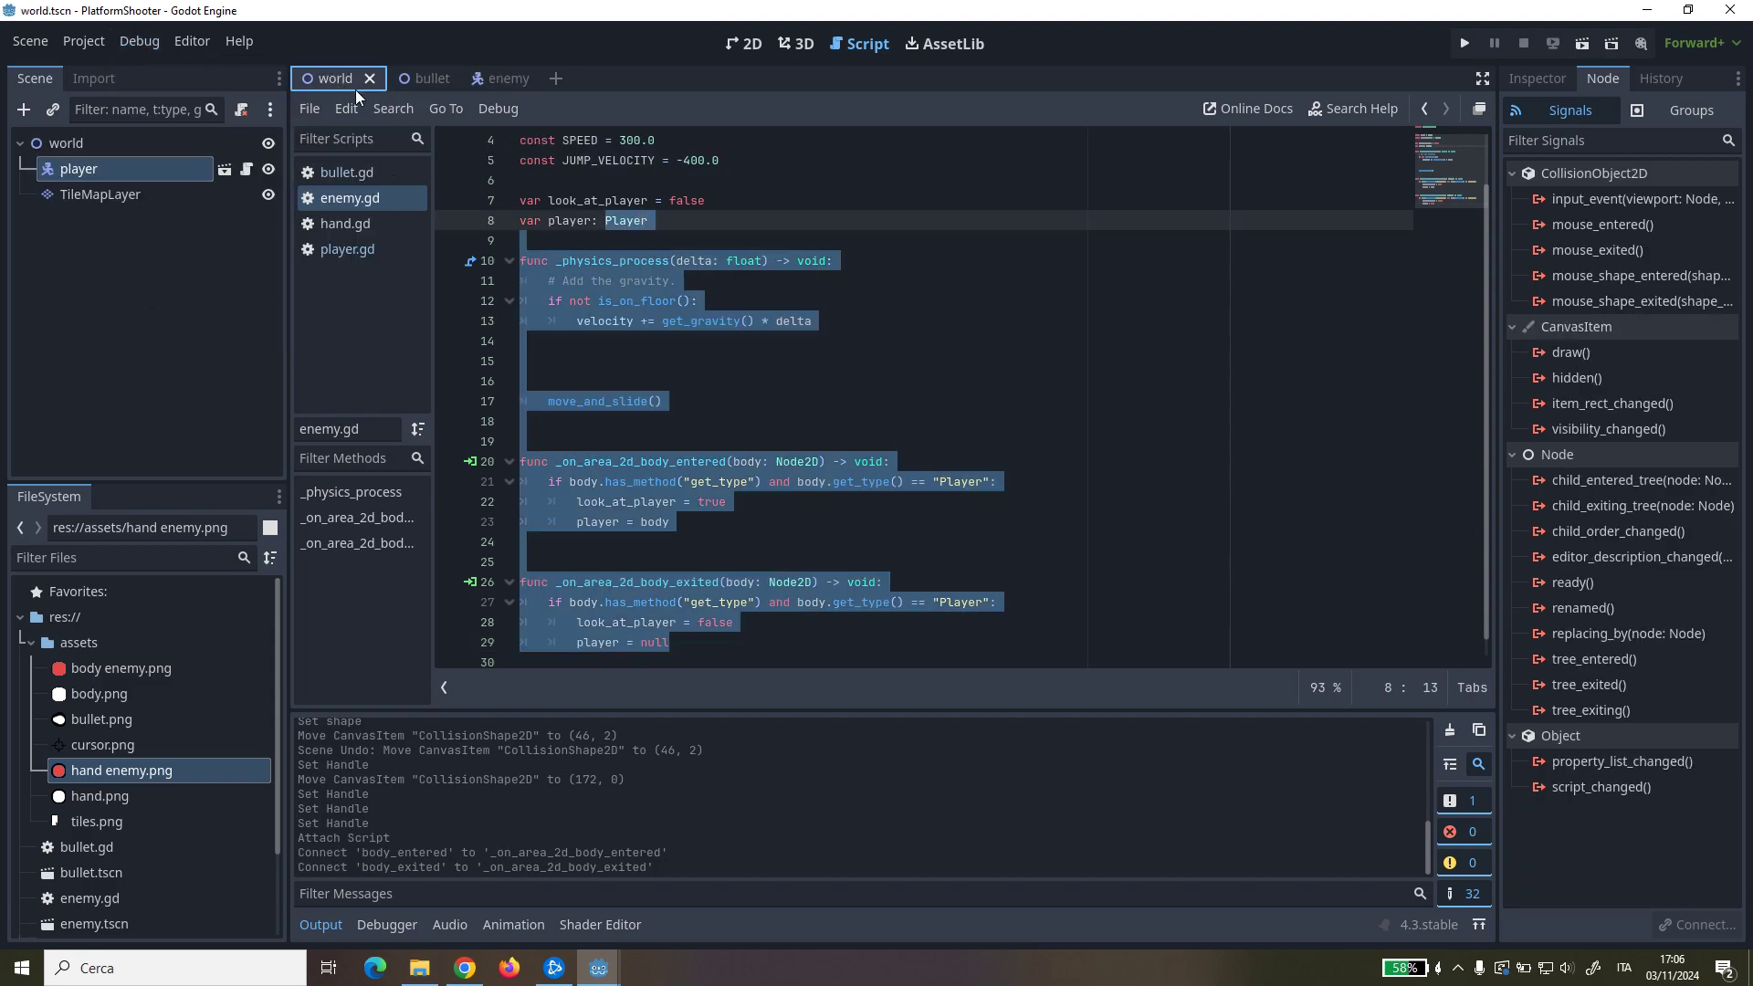
click(744, 44)
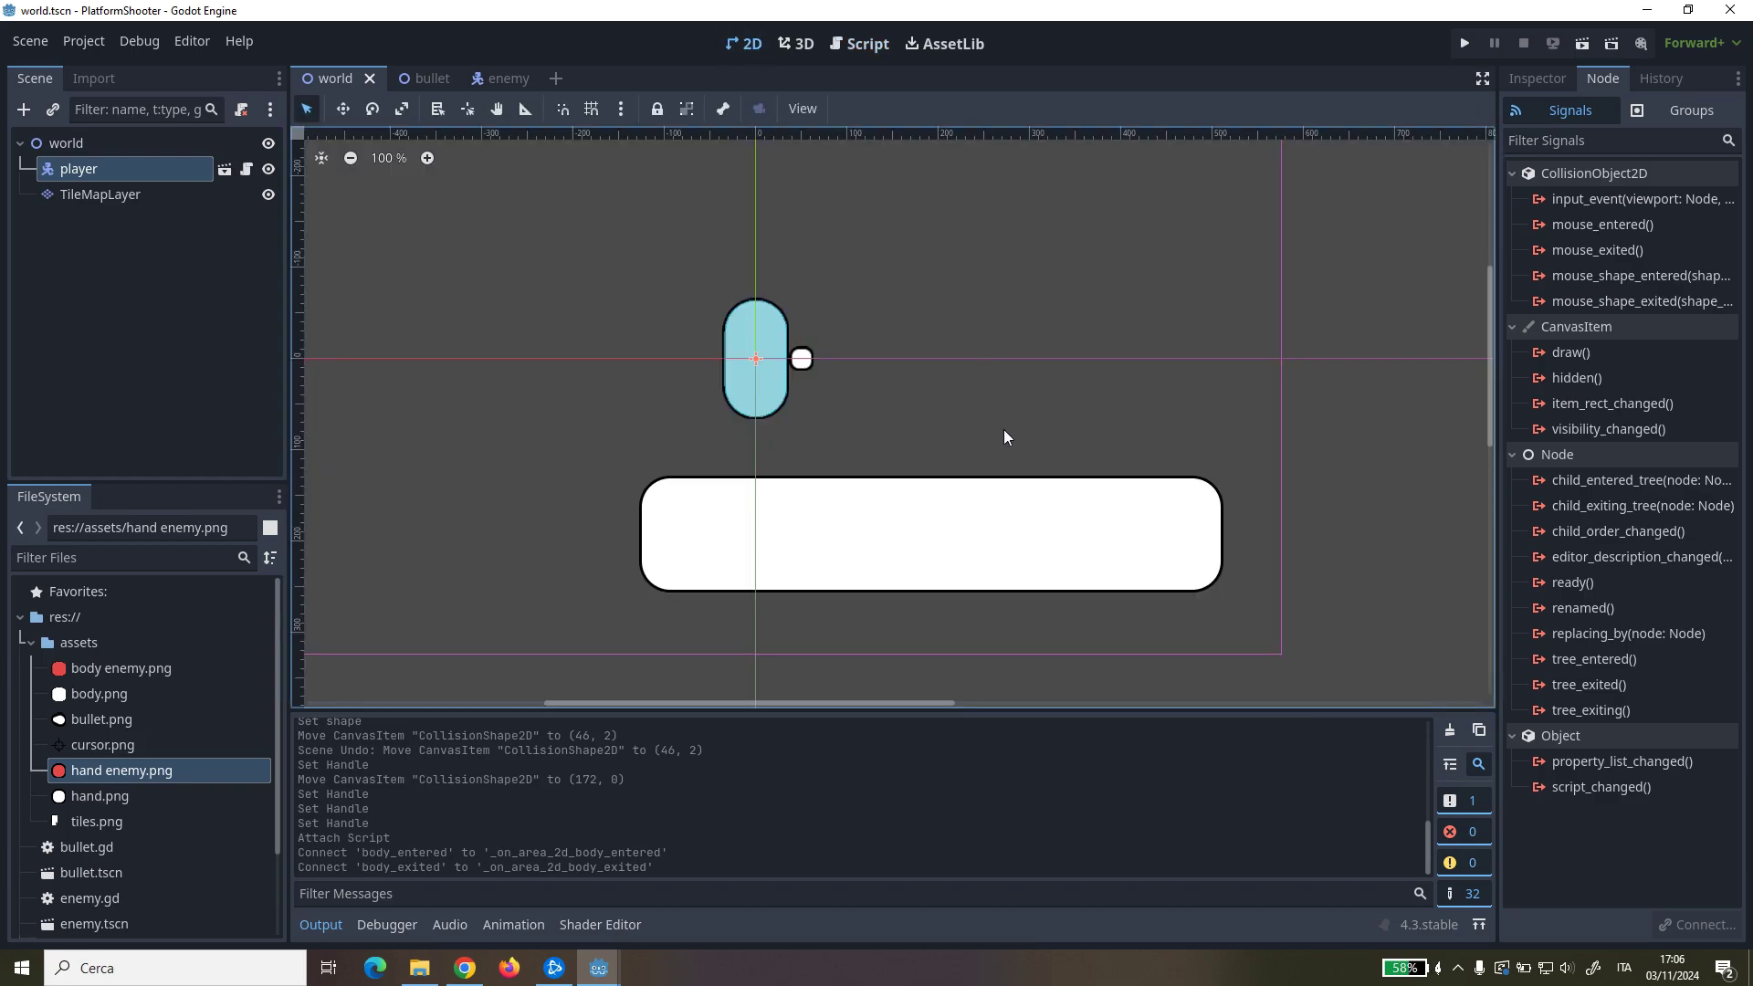
middle_drag(1079, 395, 946, 413)
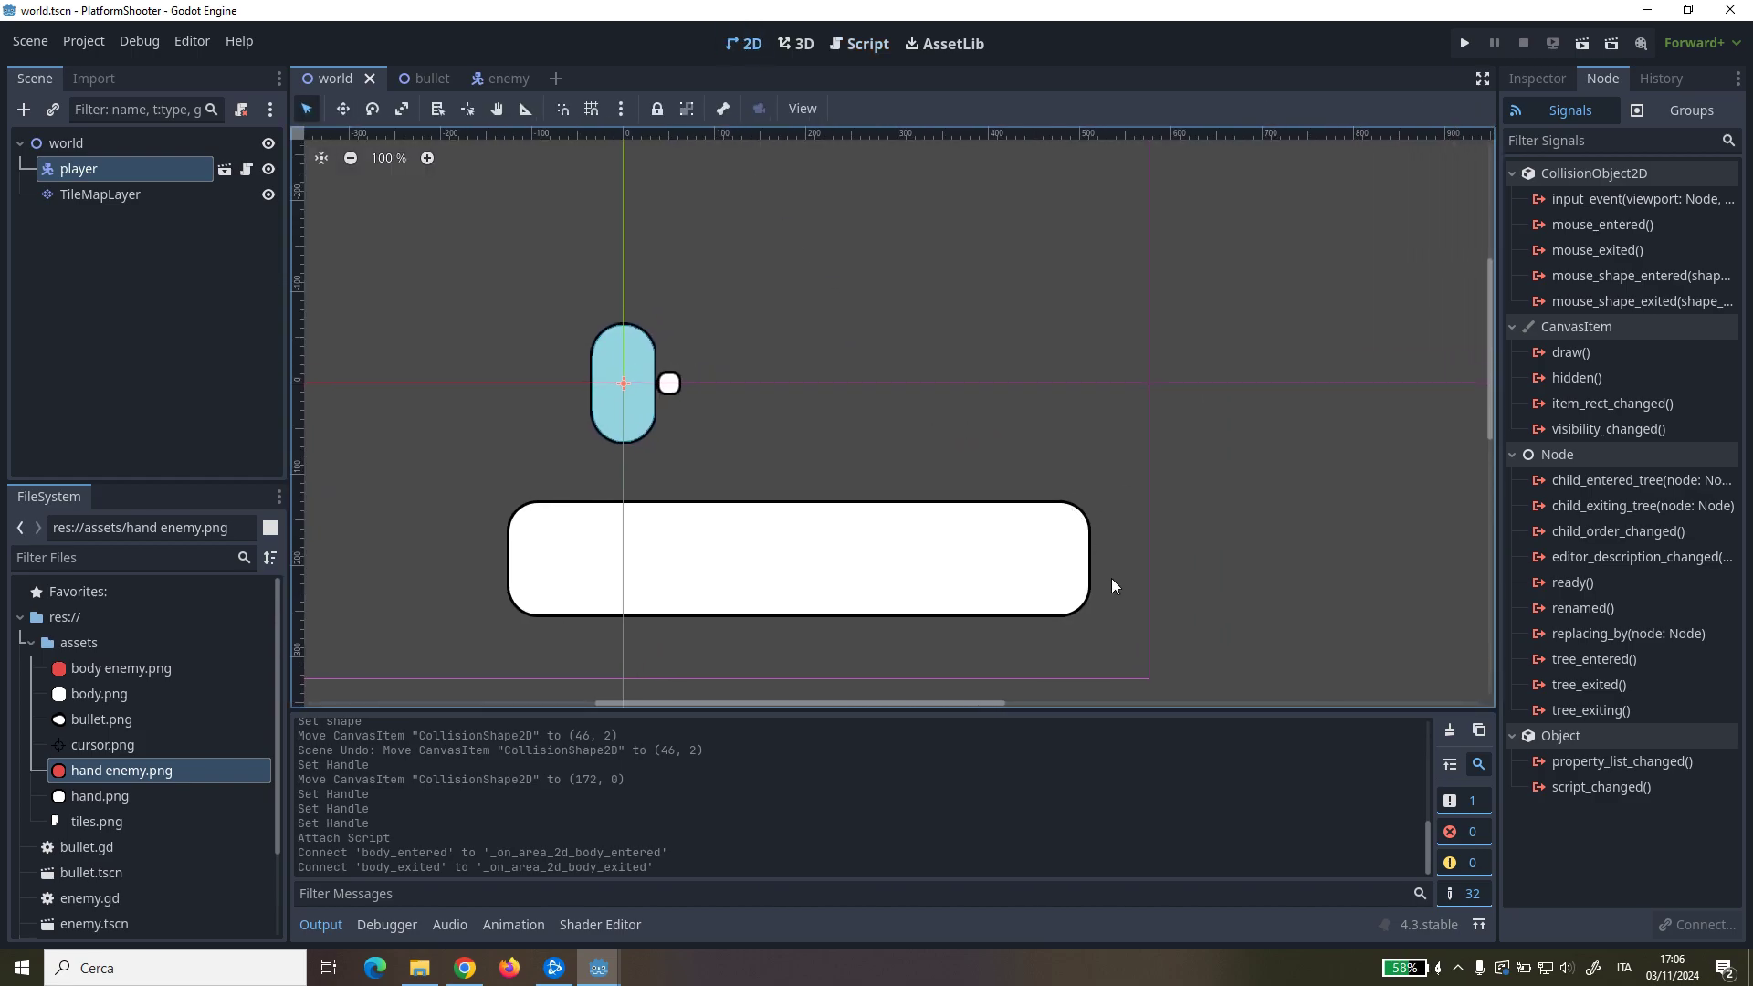
middle_drag(1146, 489, 970, 457)
scroll(847, 474, down, 1)
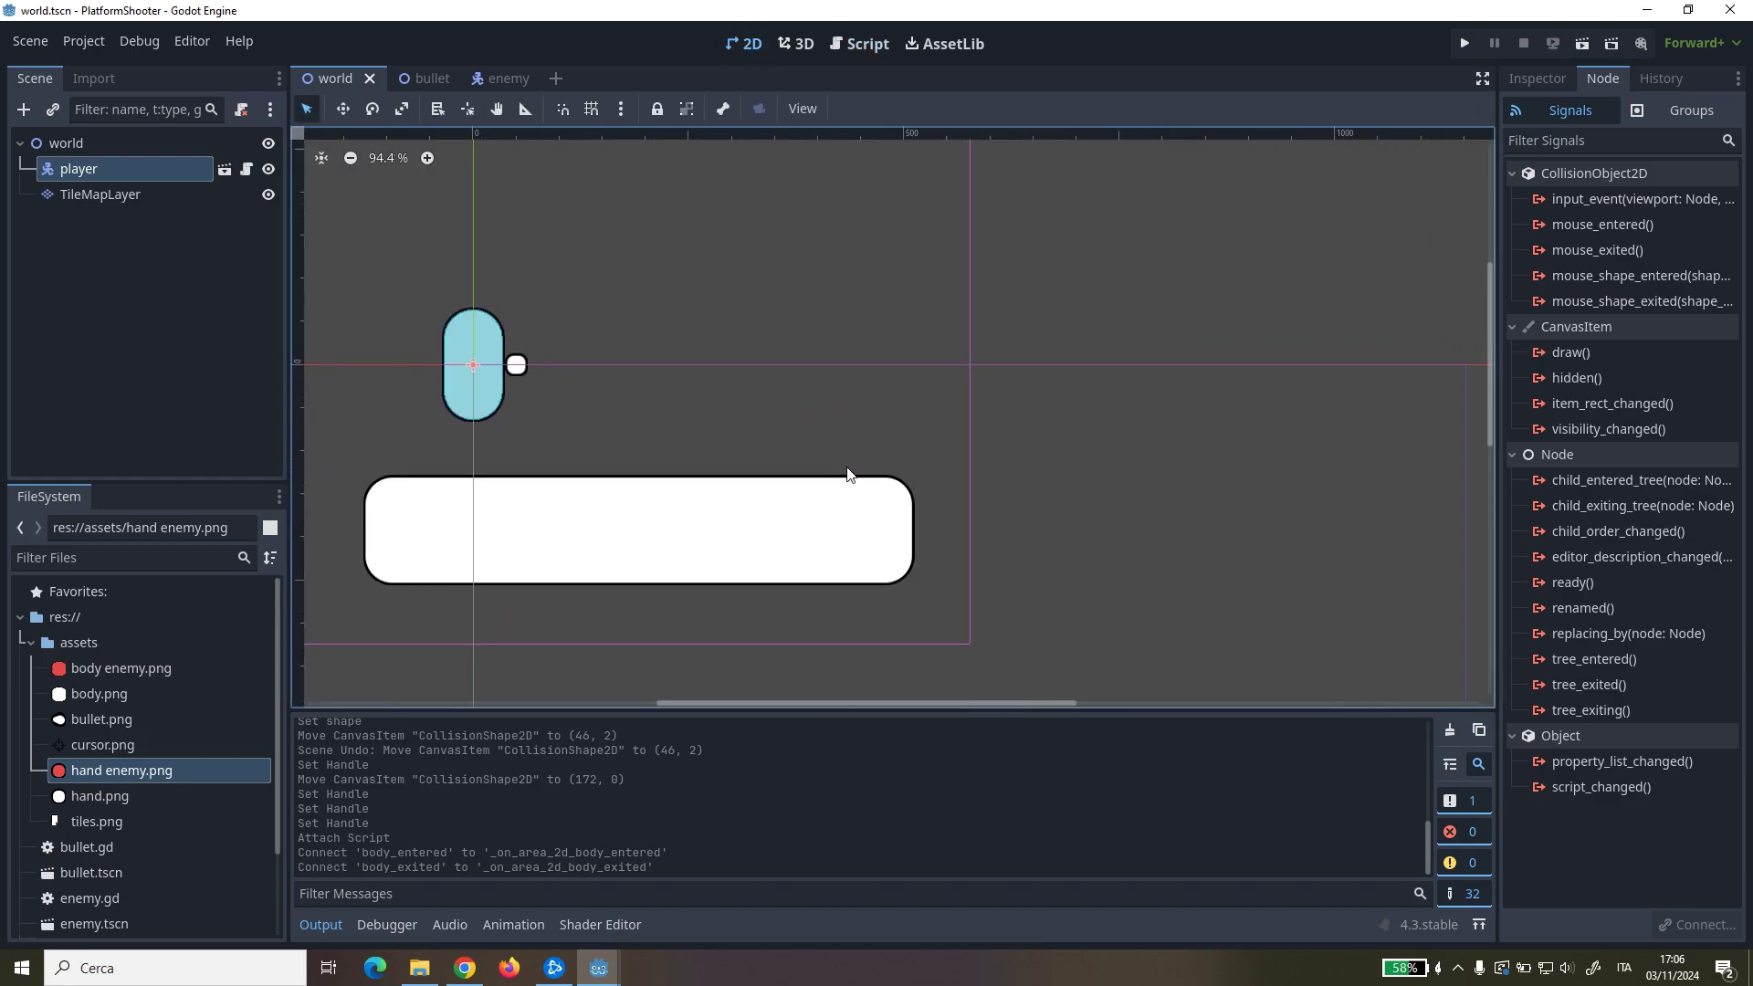
scroll(848, 474, down, 3)
Step: Paint TileMapLayer platform tiles to extend the floor right as one seamless platform
click(99, 195)
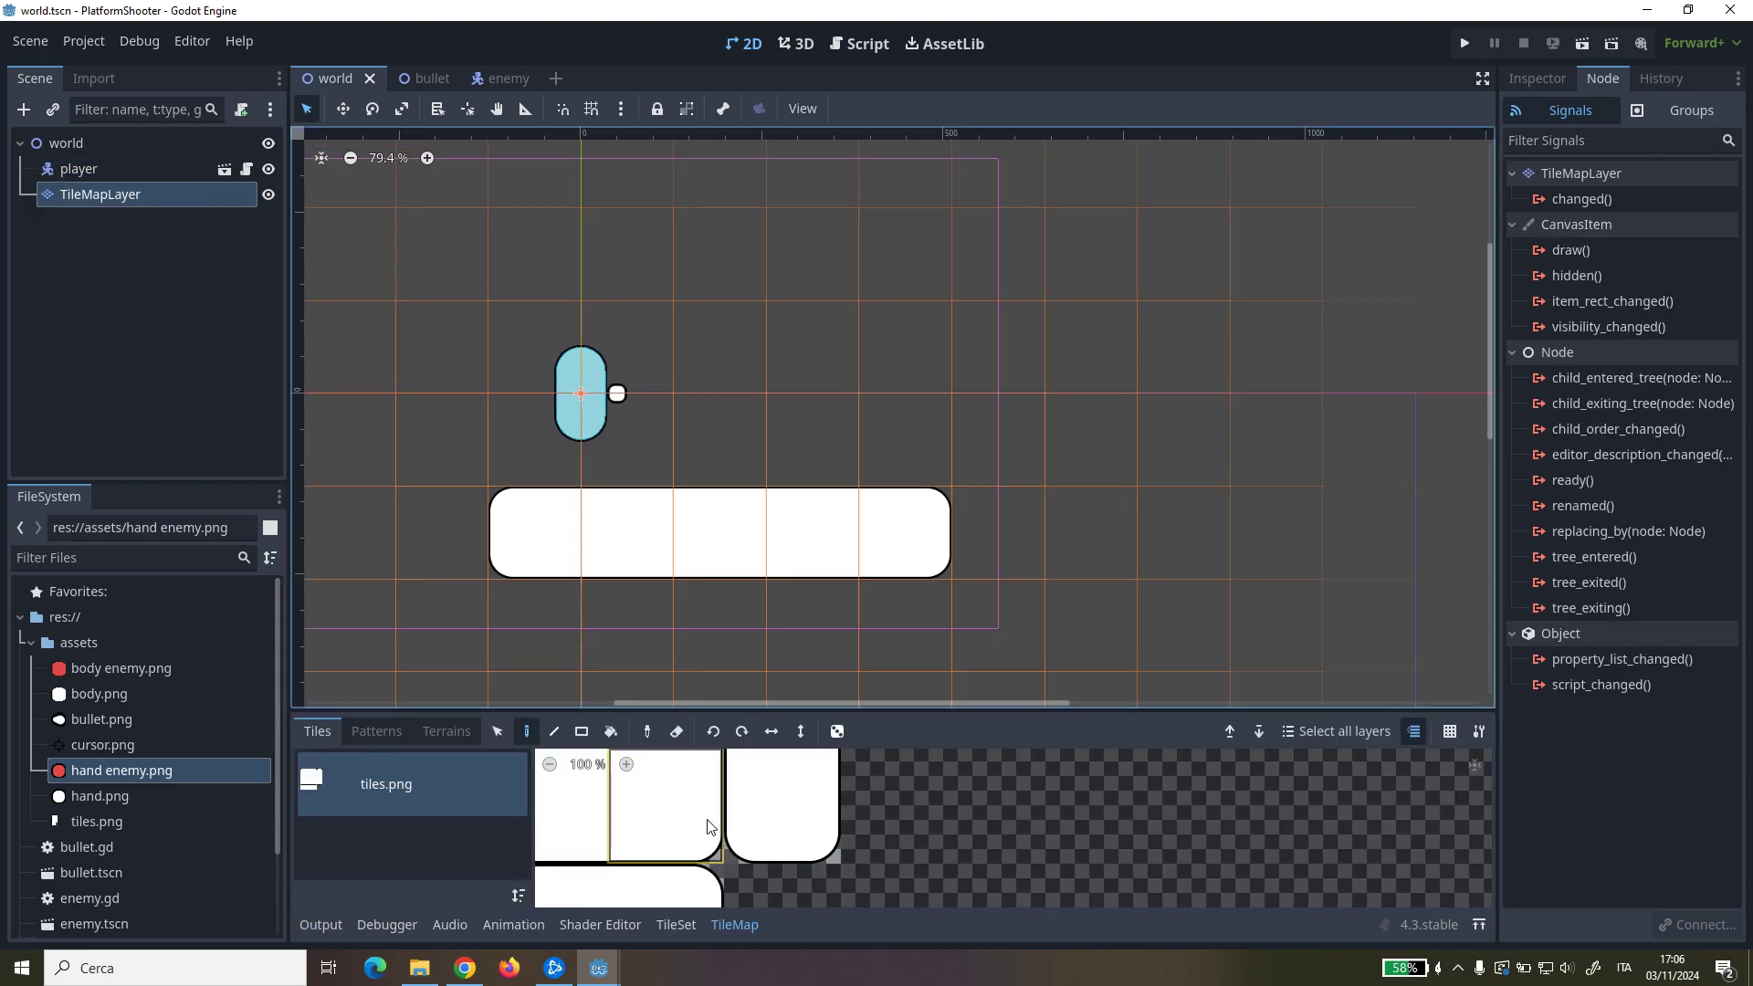
middle_drag(840, 867, 1076, 807)
drag(824, 859, 897, 859)
click(997, 535)
click(1178, 534)
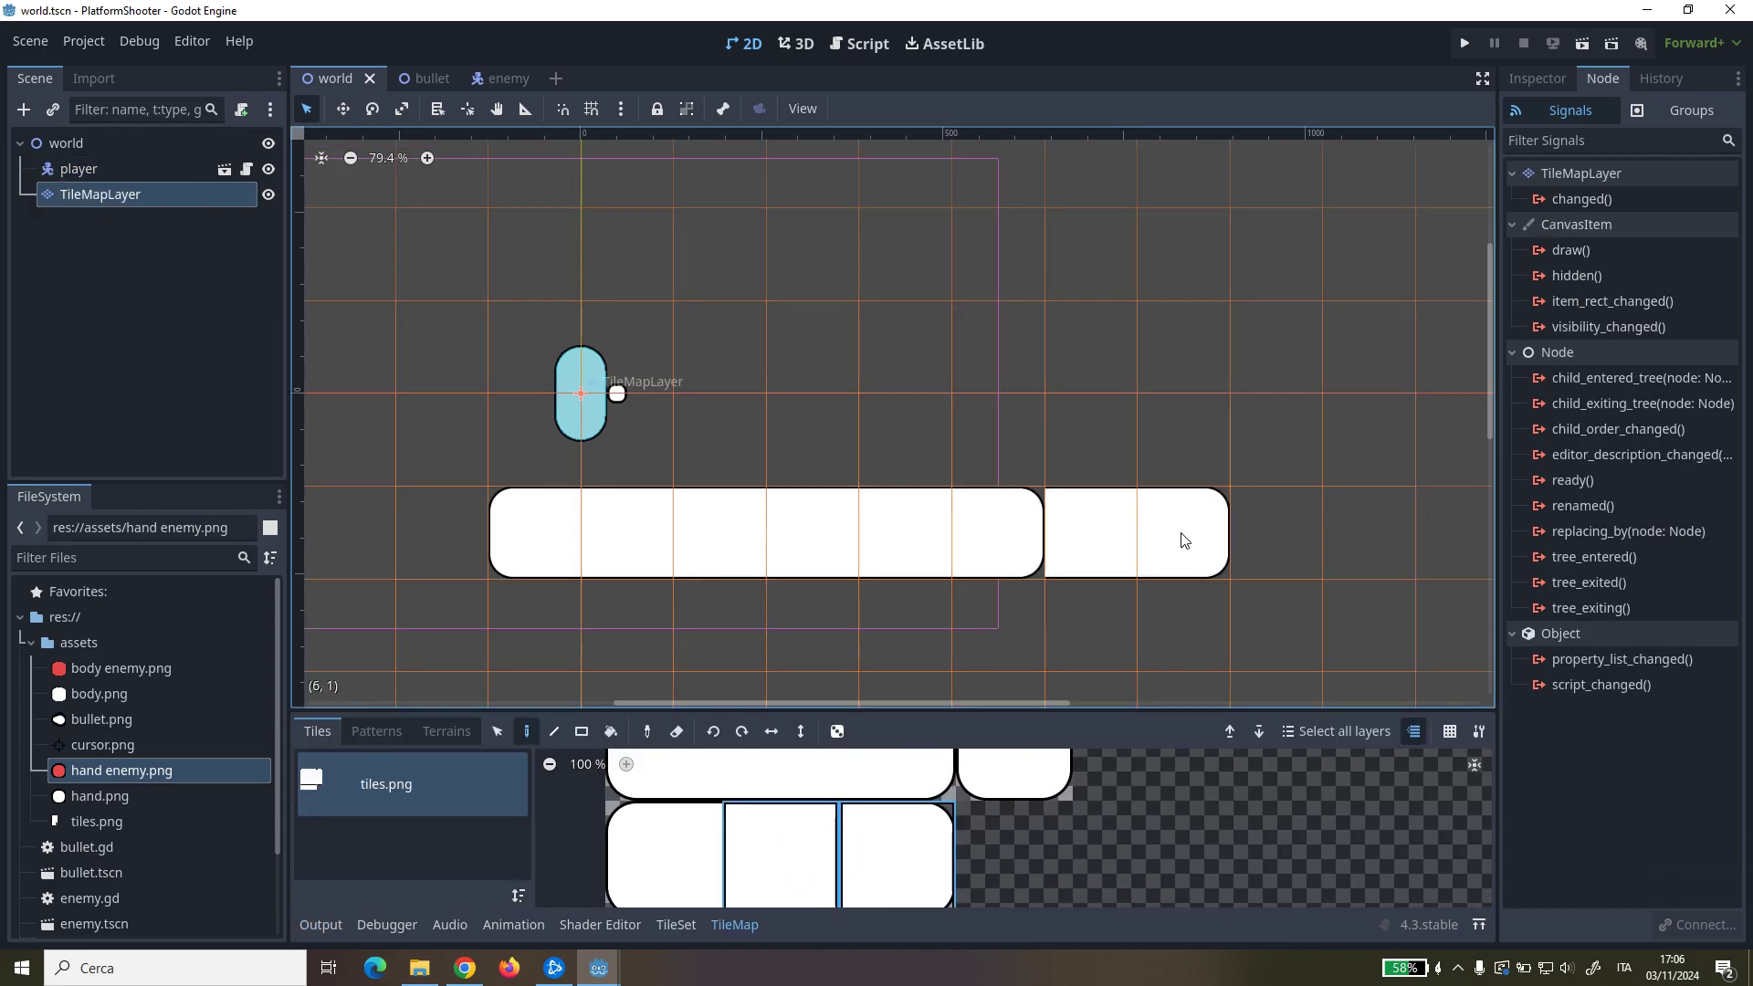
click(1258, 541)
click(785, 882)
drag(1260, 510, 1009, 529)
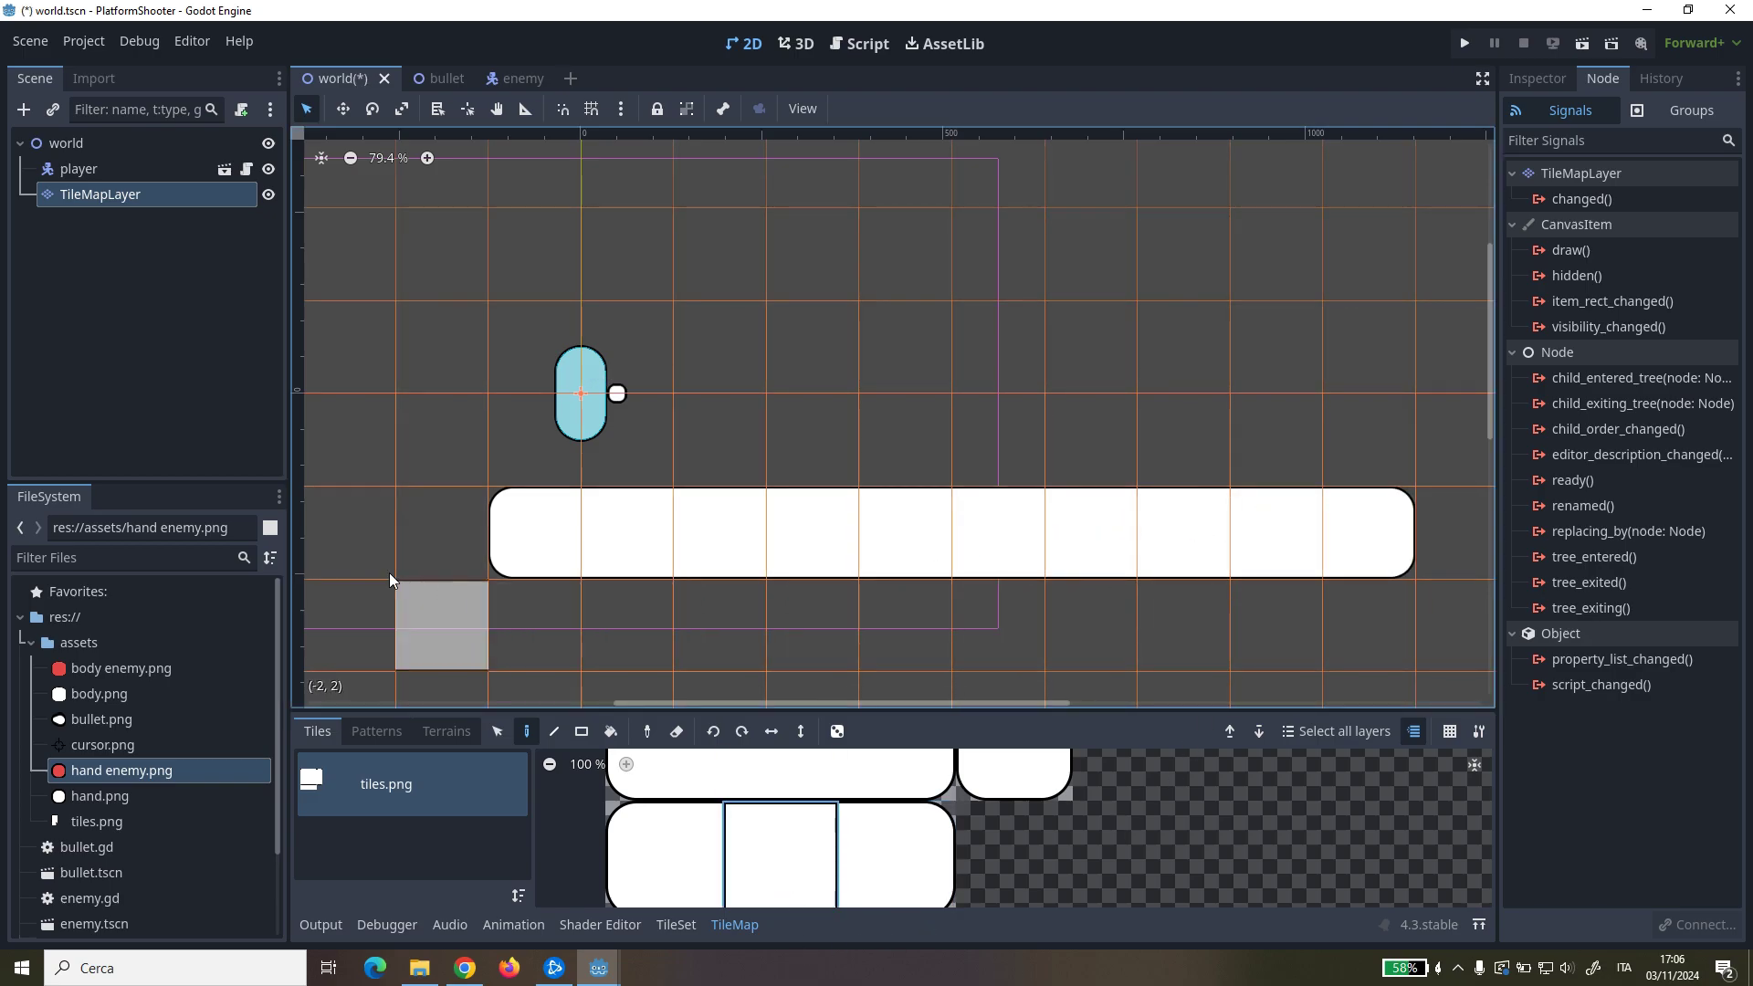
Step: Add an enemy.tscn instance to the world and move it right of the player
scroll(128, 859, down, 3)
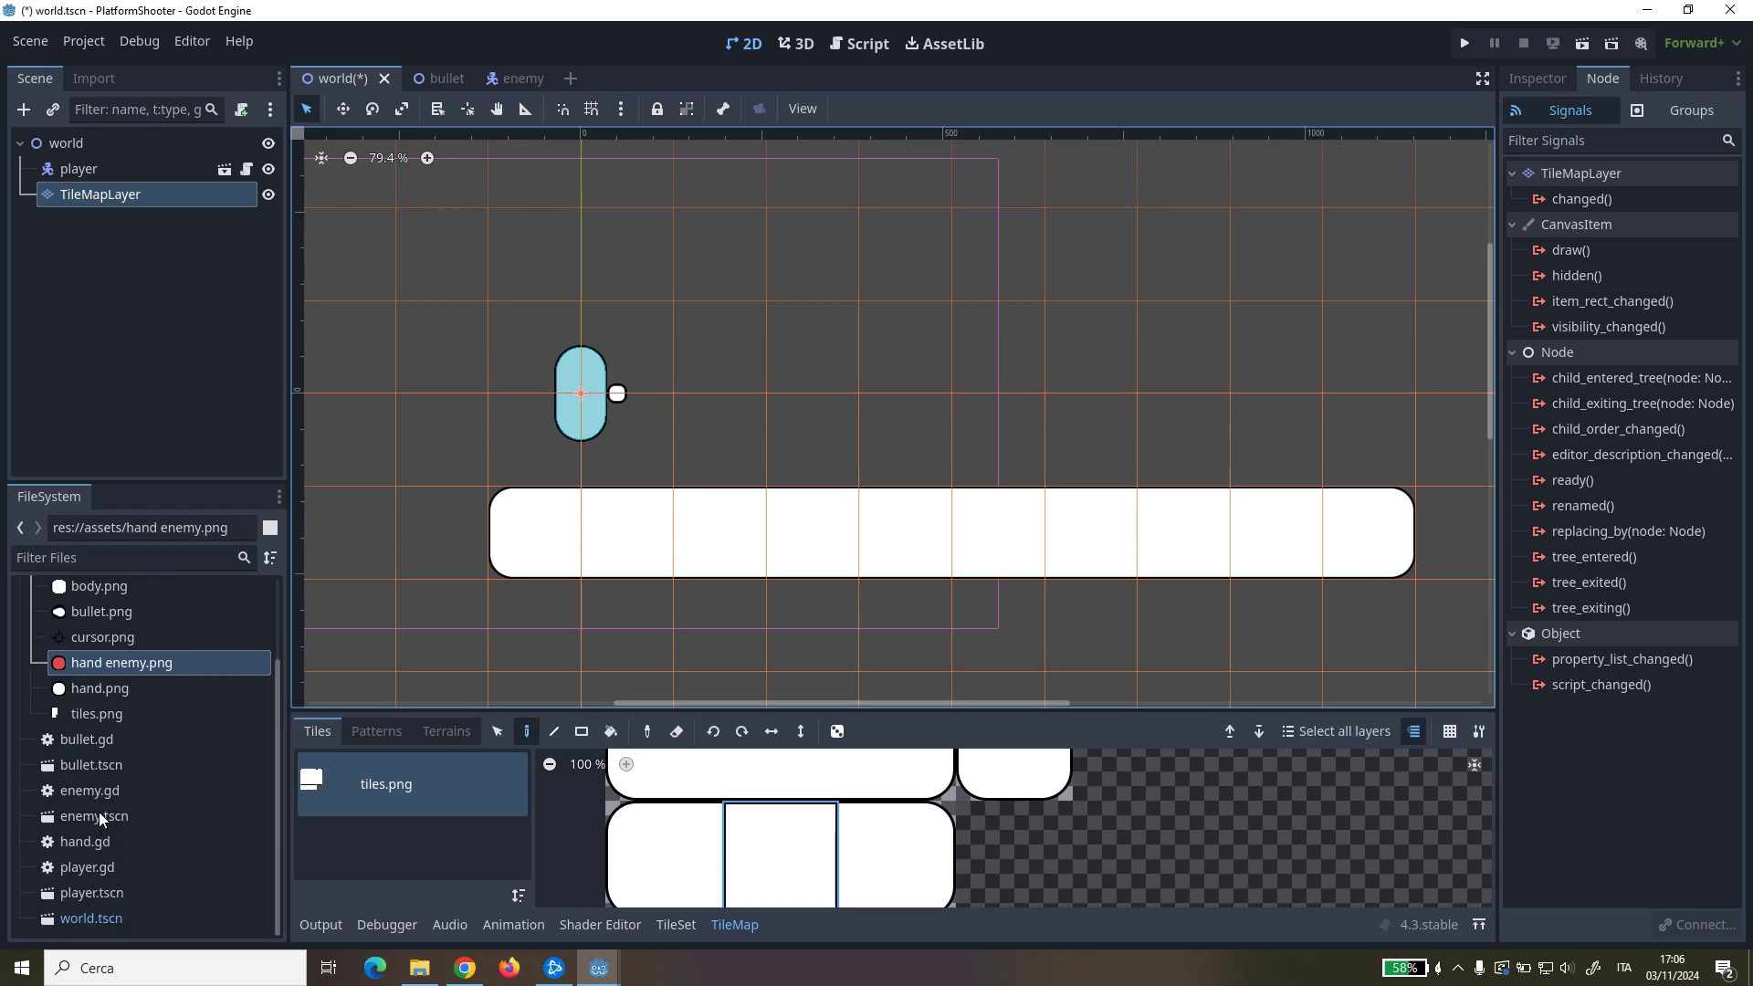
drag(100, 816, 126, 146)
drag(597, 410, 1033, 408)
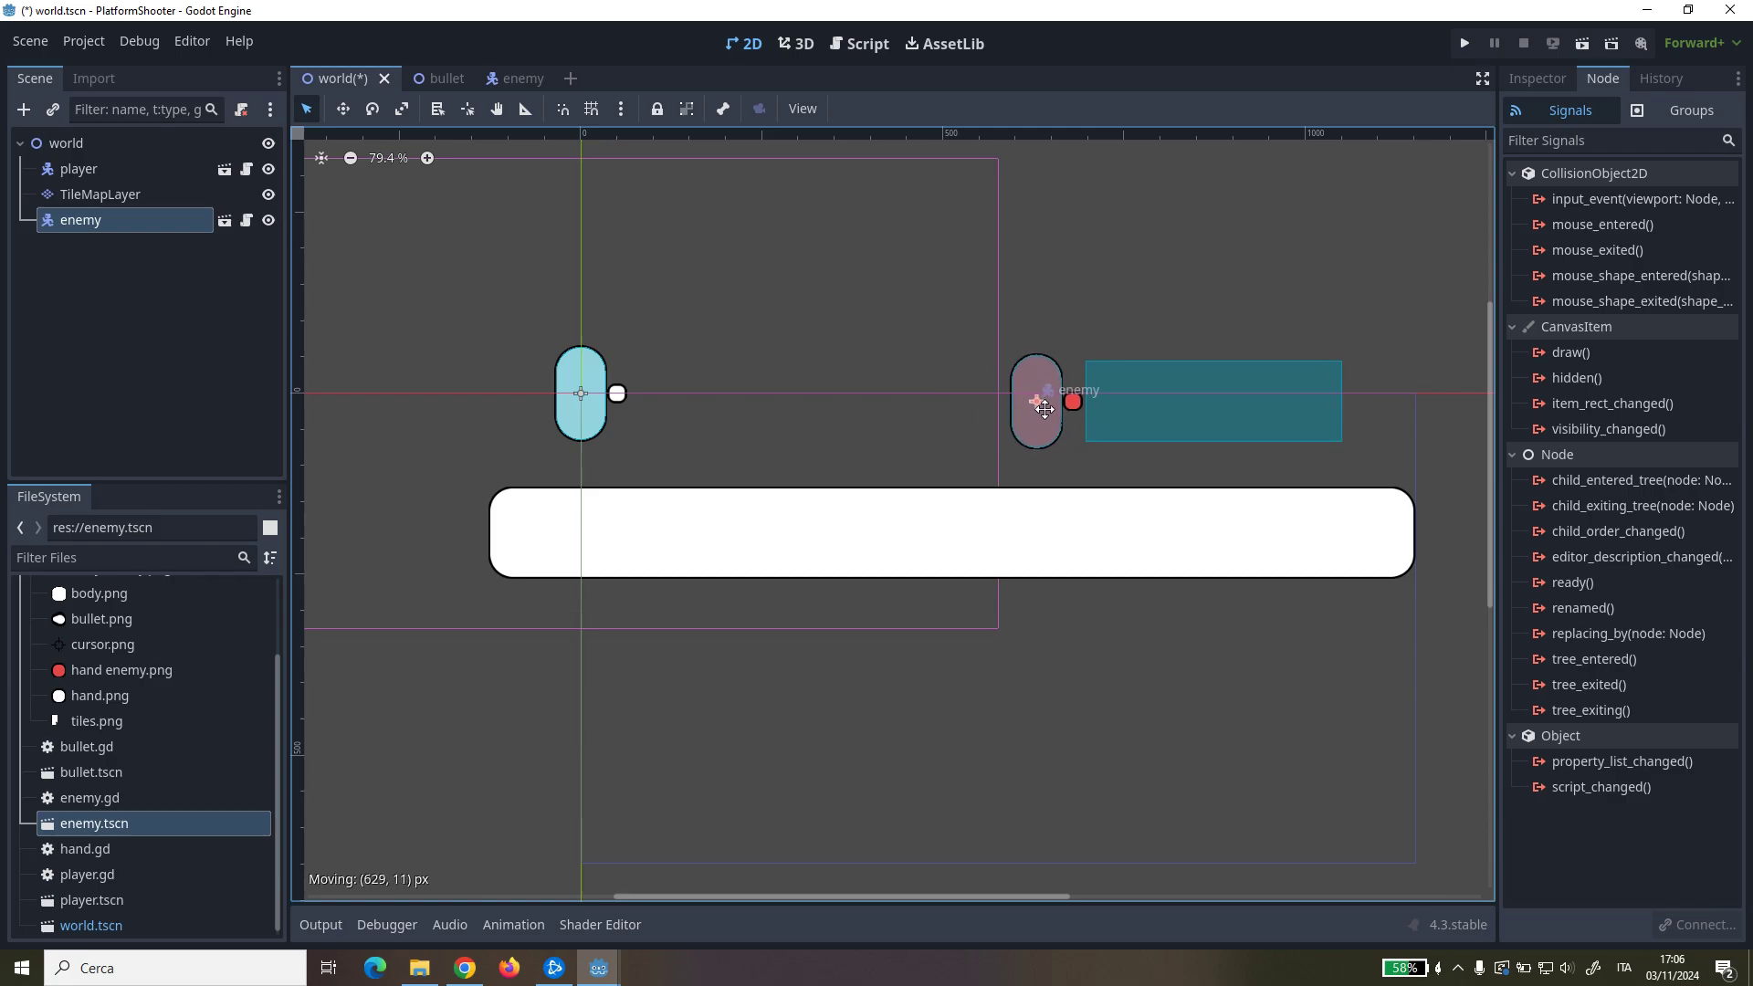
Step: Place the enemy further right on the platform and save the world scene
drag(1034, 409, 1056, 402)
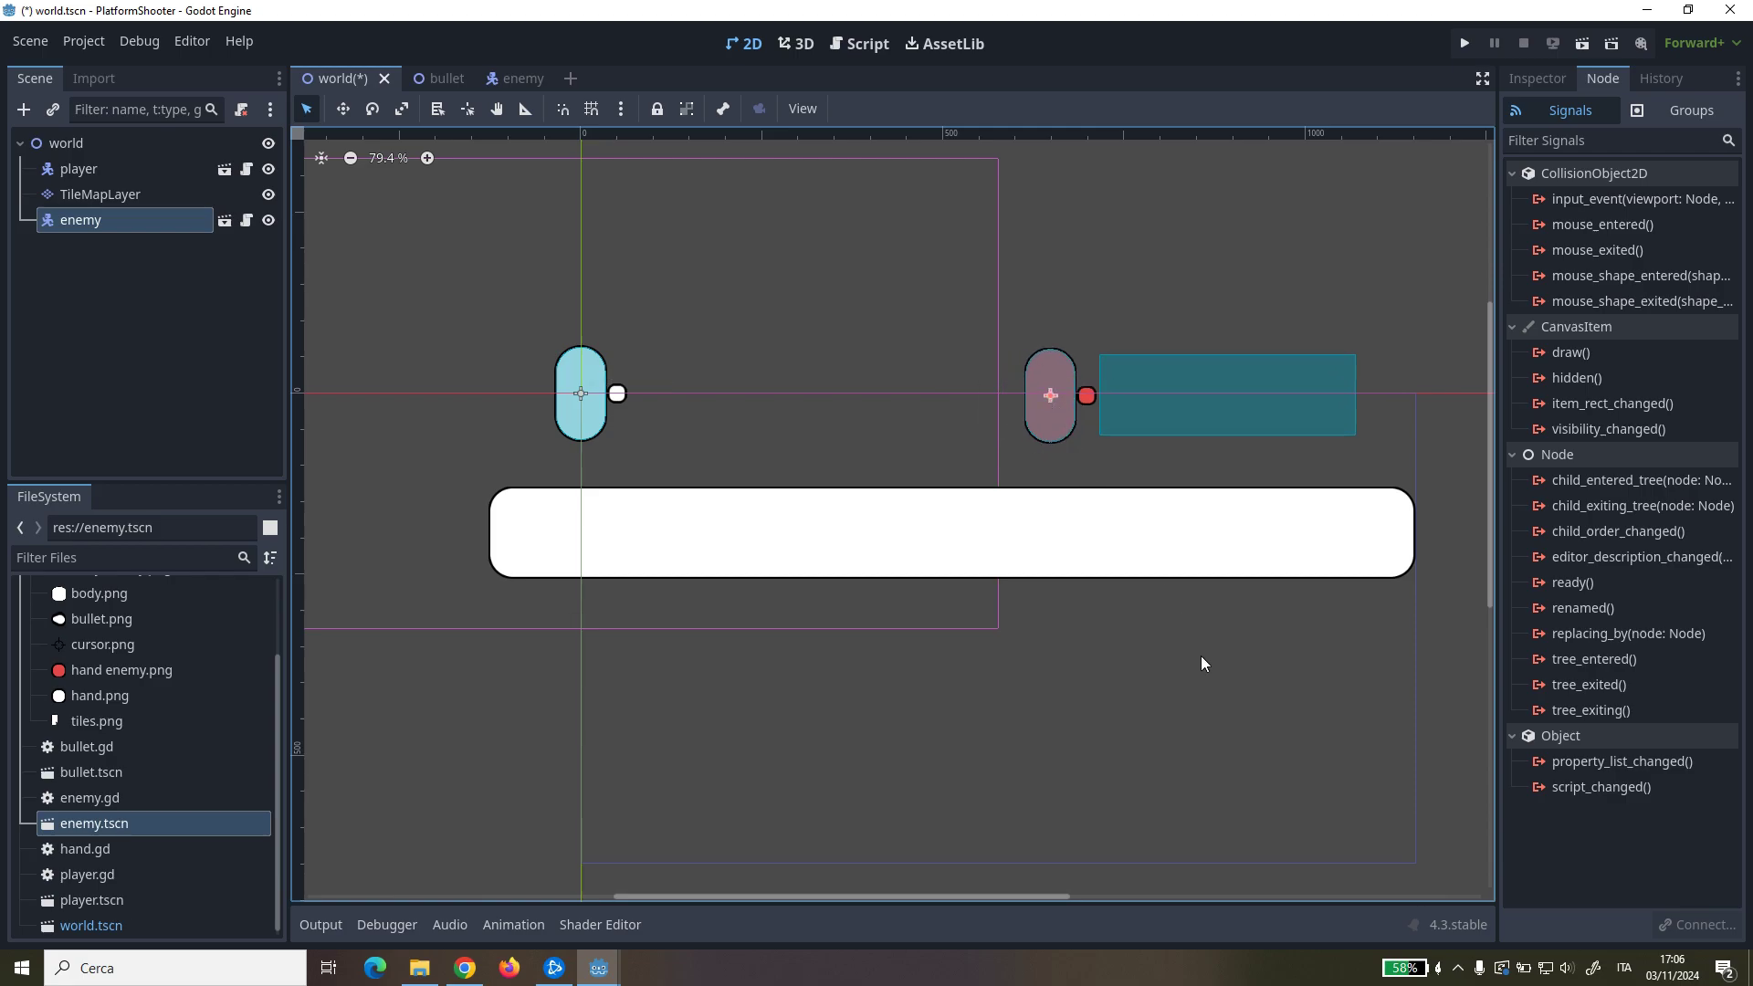
key(ctrl+s)
click(166, 174)
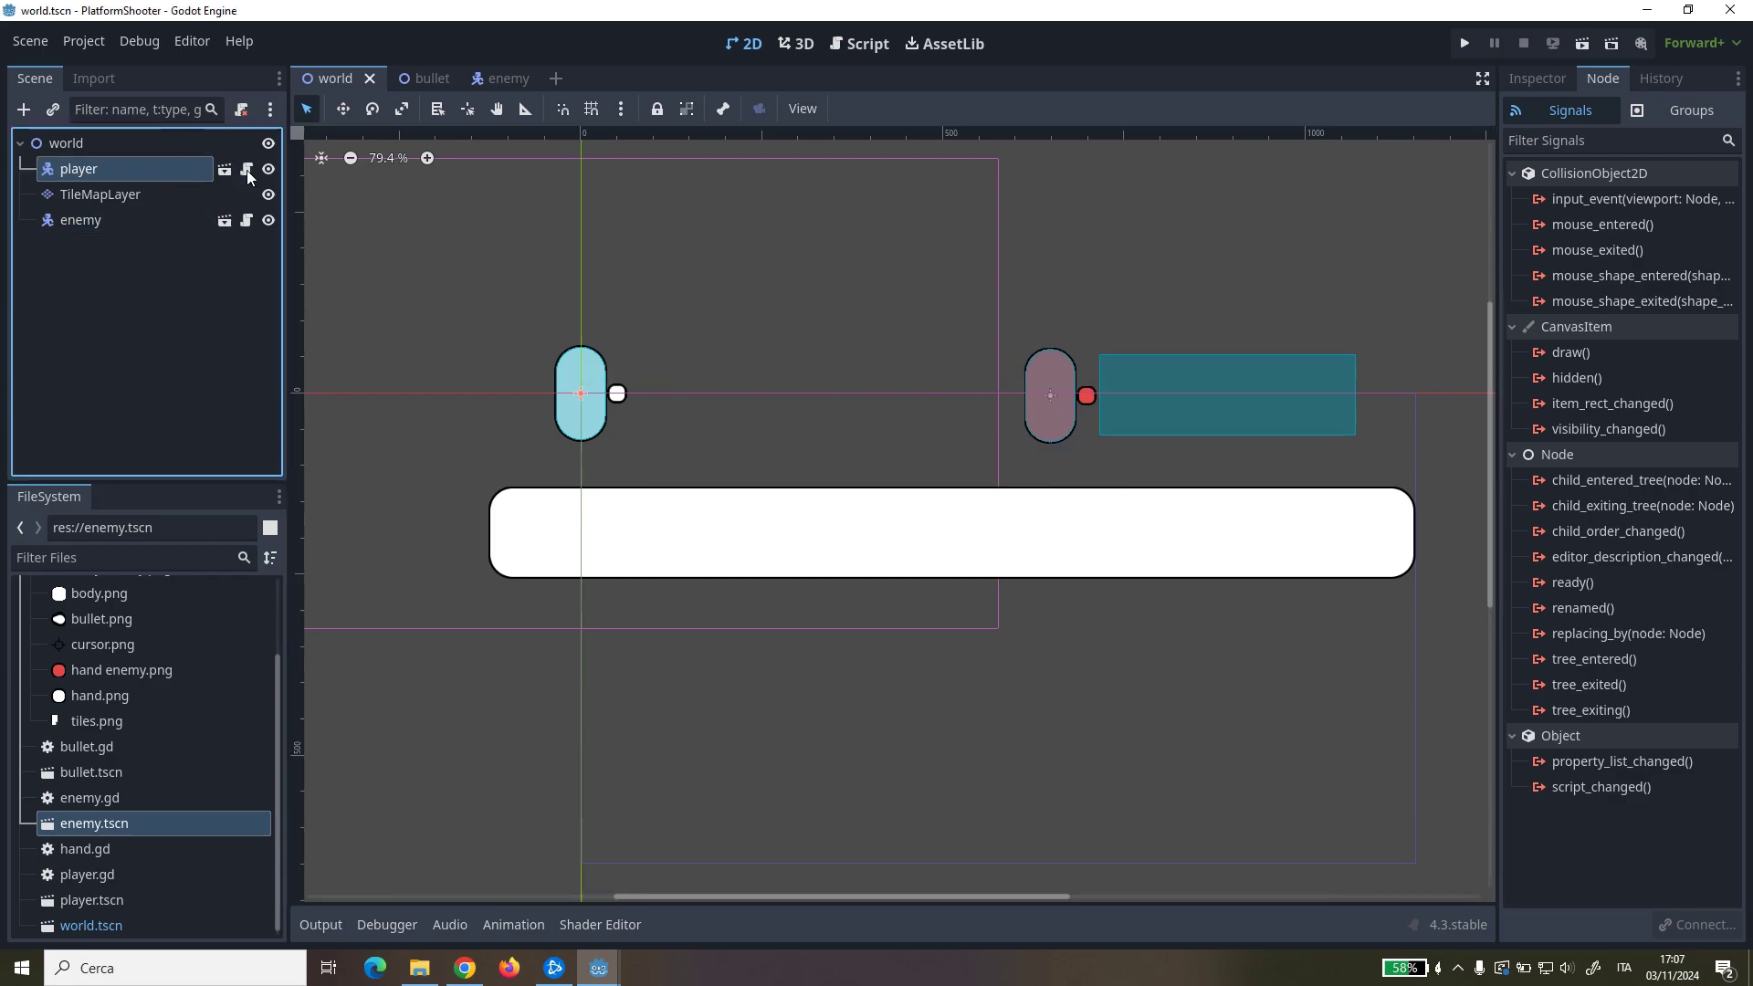
click(246, 170)
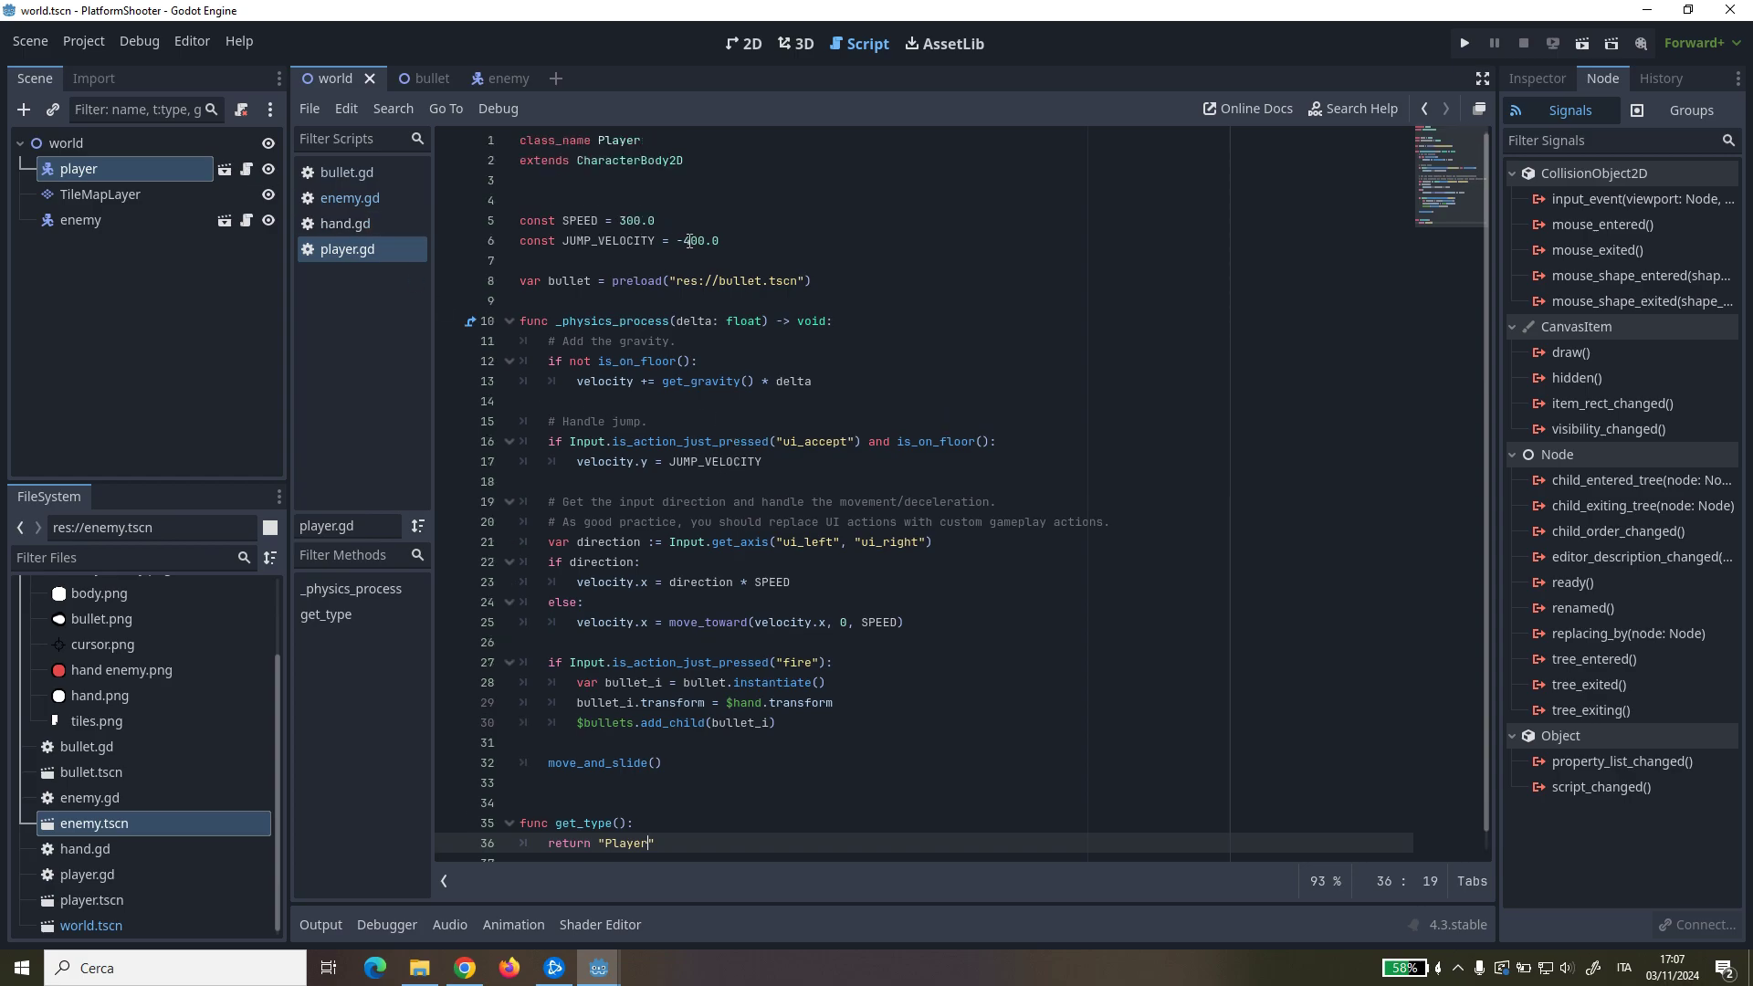
Step: Change player.gd's JUMP_VELOCITY to -700.0, run the game, and return to the enemy scene
click(687, 240)
key(Delete)
text(7)
key(F5)
click(498, 79)
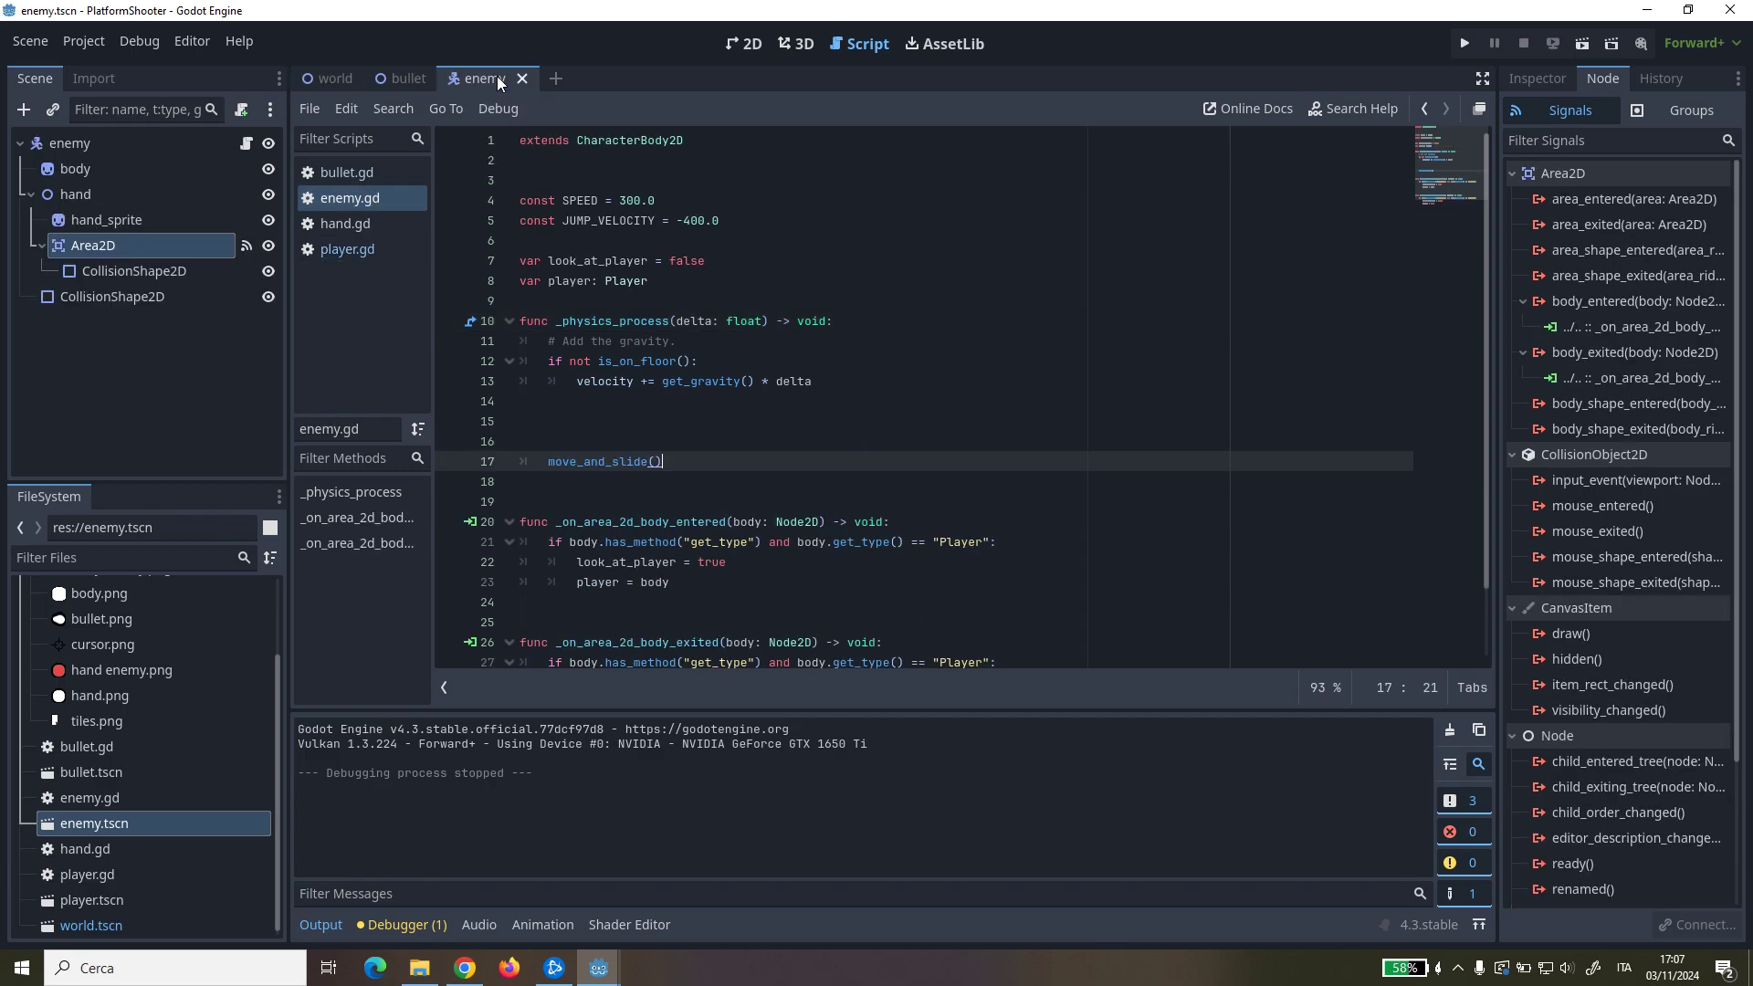
scroll(972, 497, down, 2)
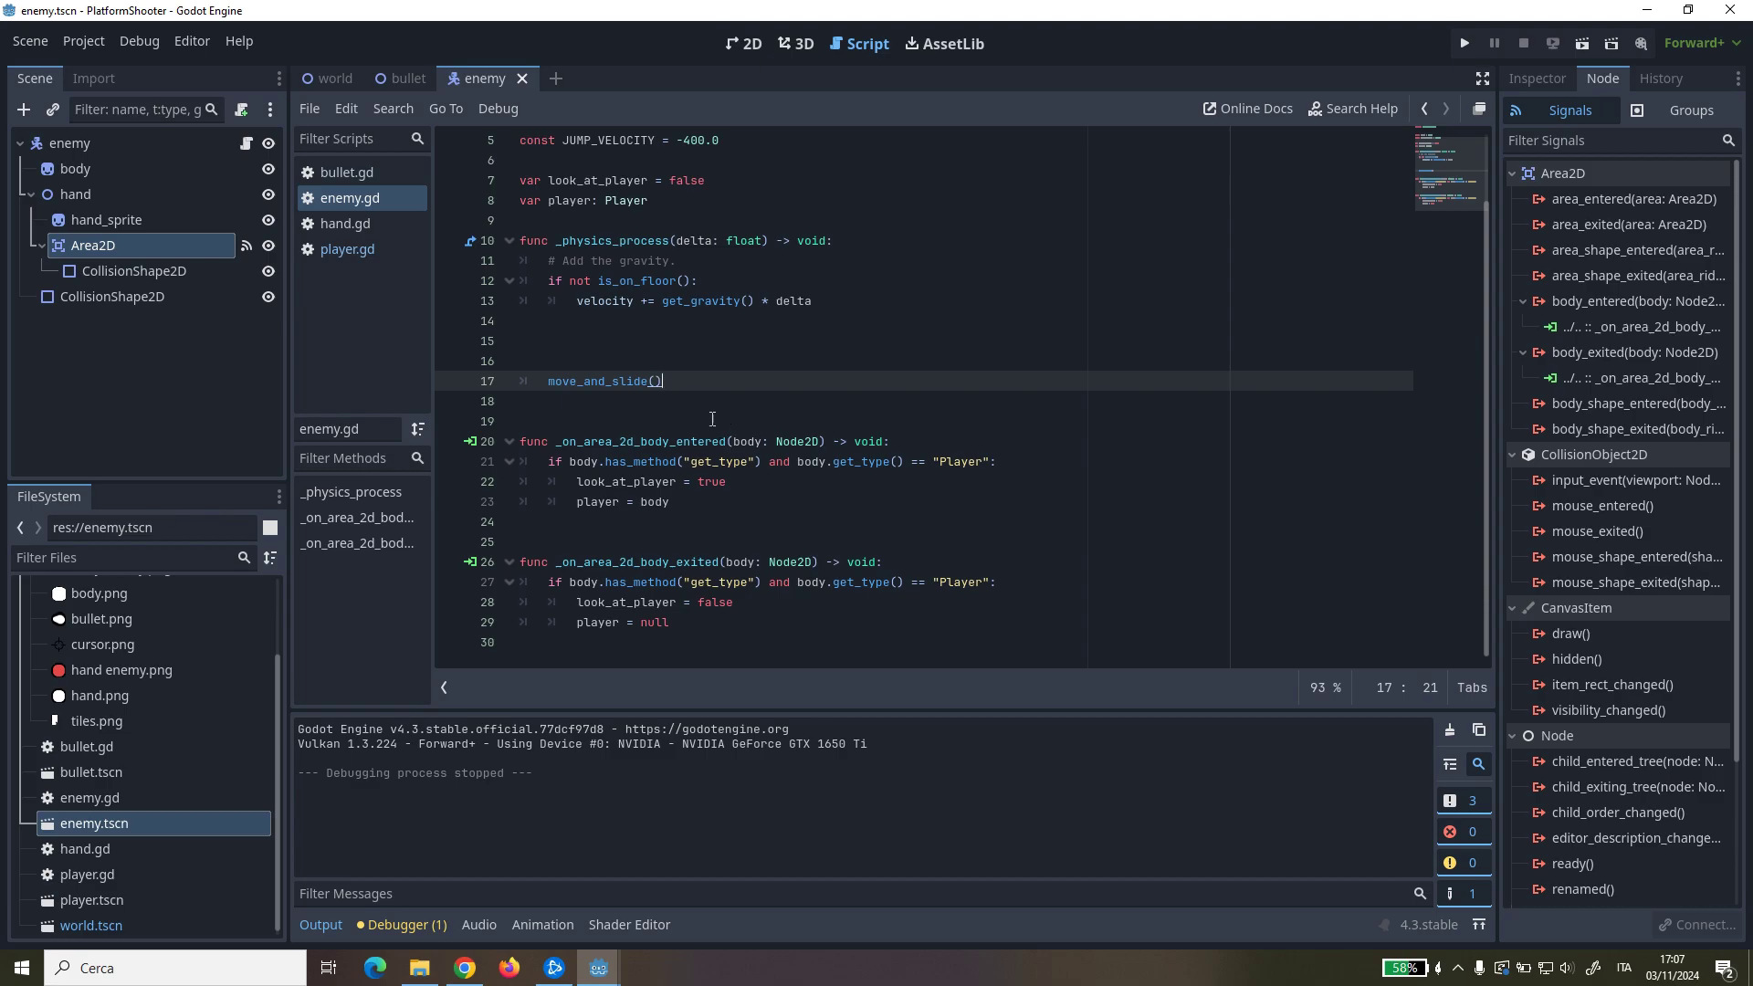
Step: Add func _process(delta) with 'if look_at_player: $hand.look_at(player.position)' to enemy.gd
click(665, 402)
key(Return)
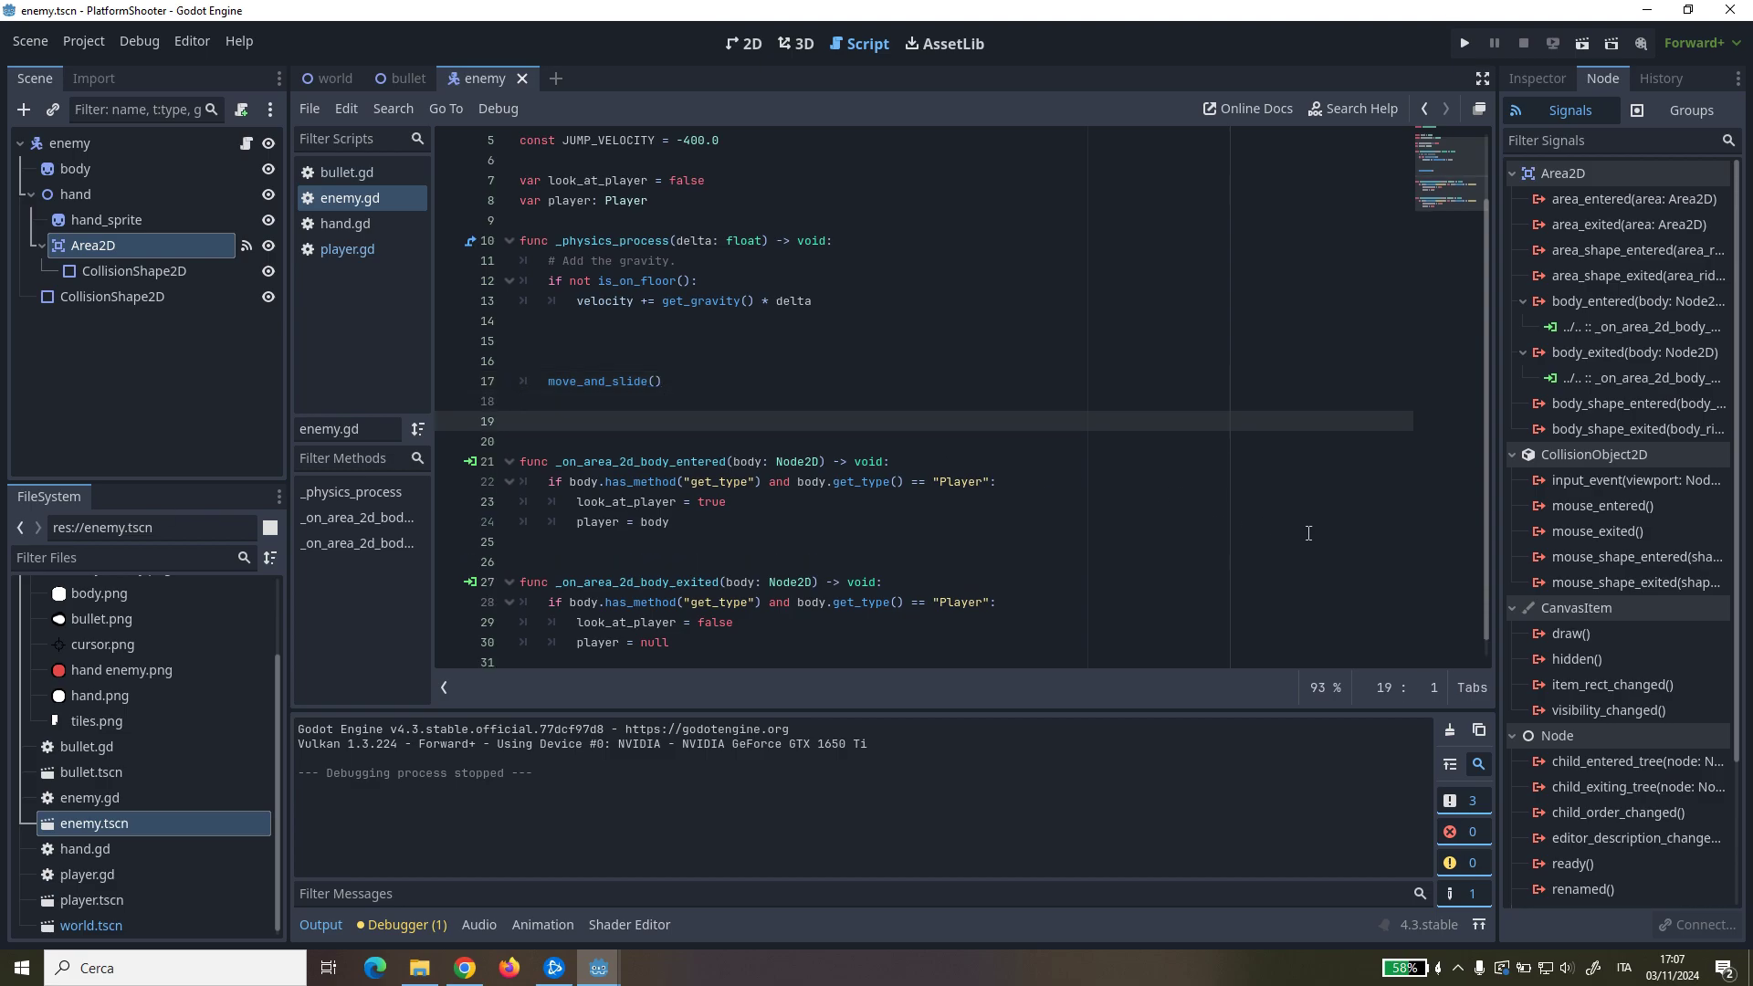
text(func _pr)
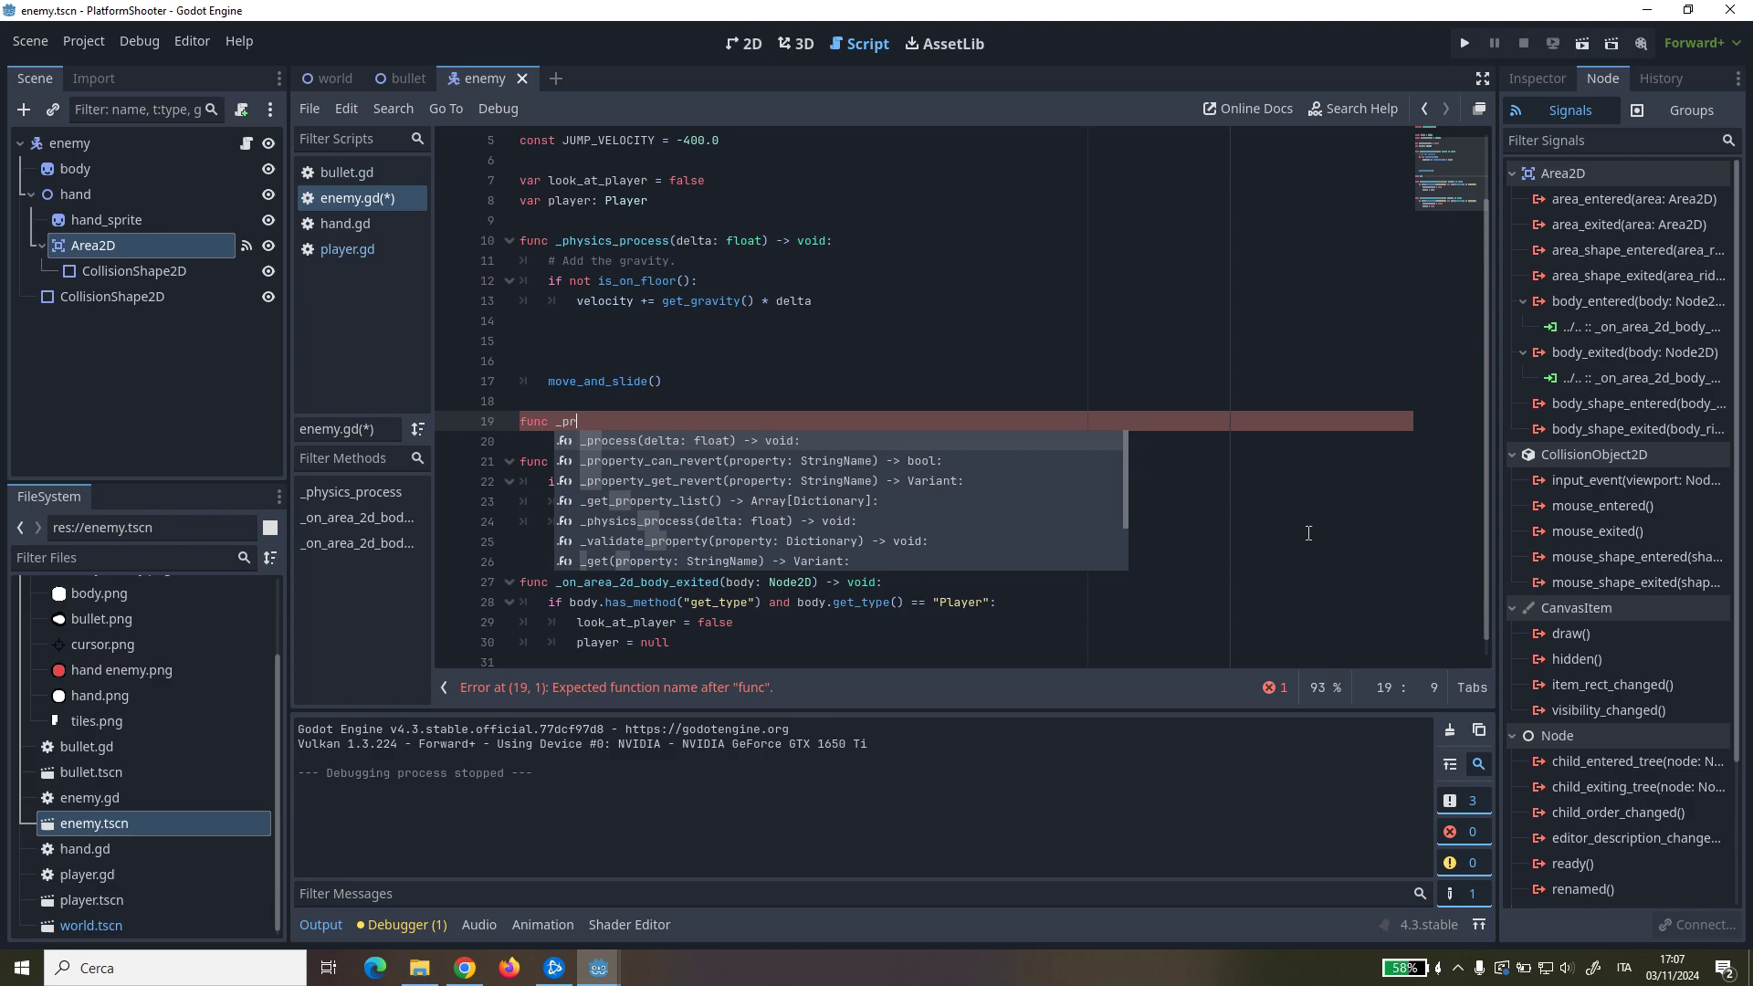
text(o)
key(Return)
text(if)
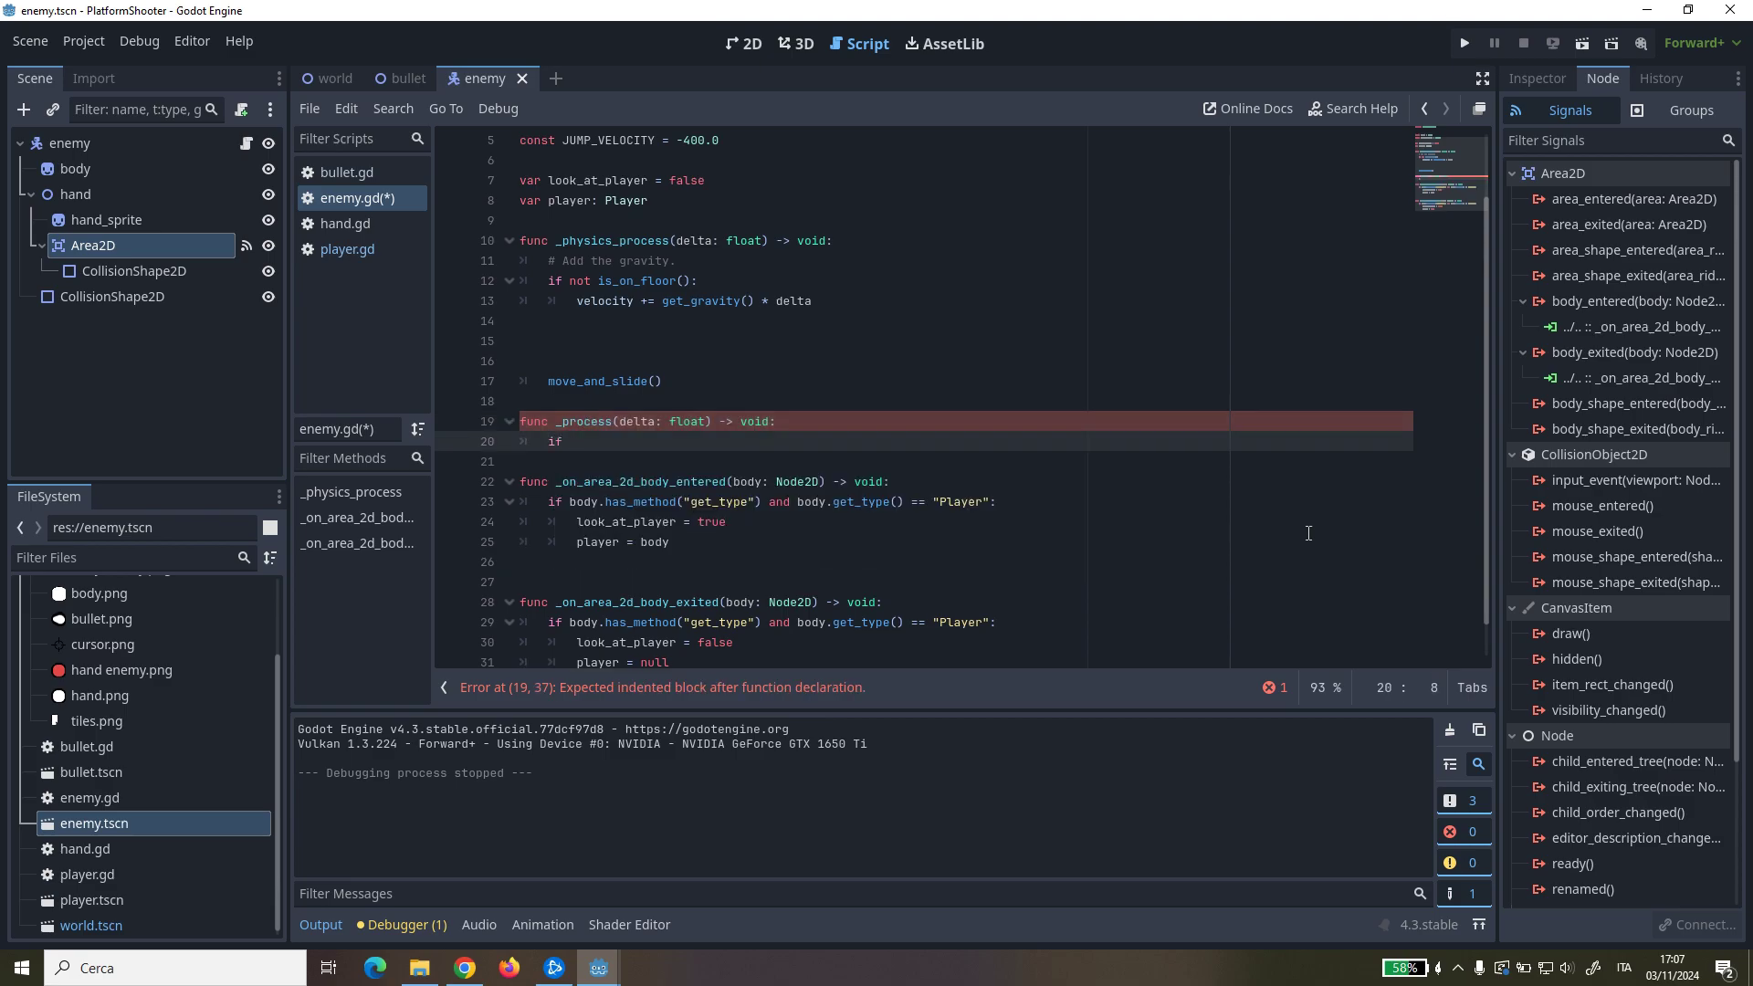
text(loo)
key(Return)
key(Return)
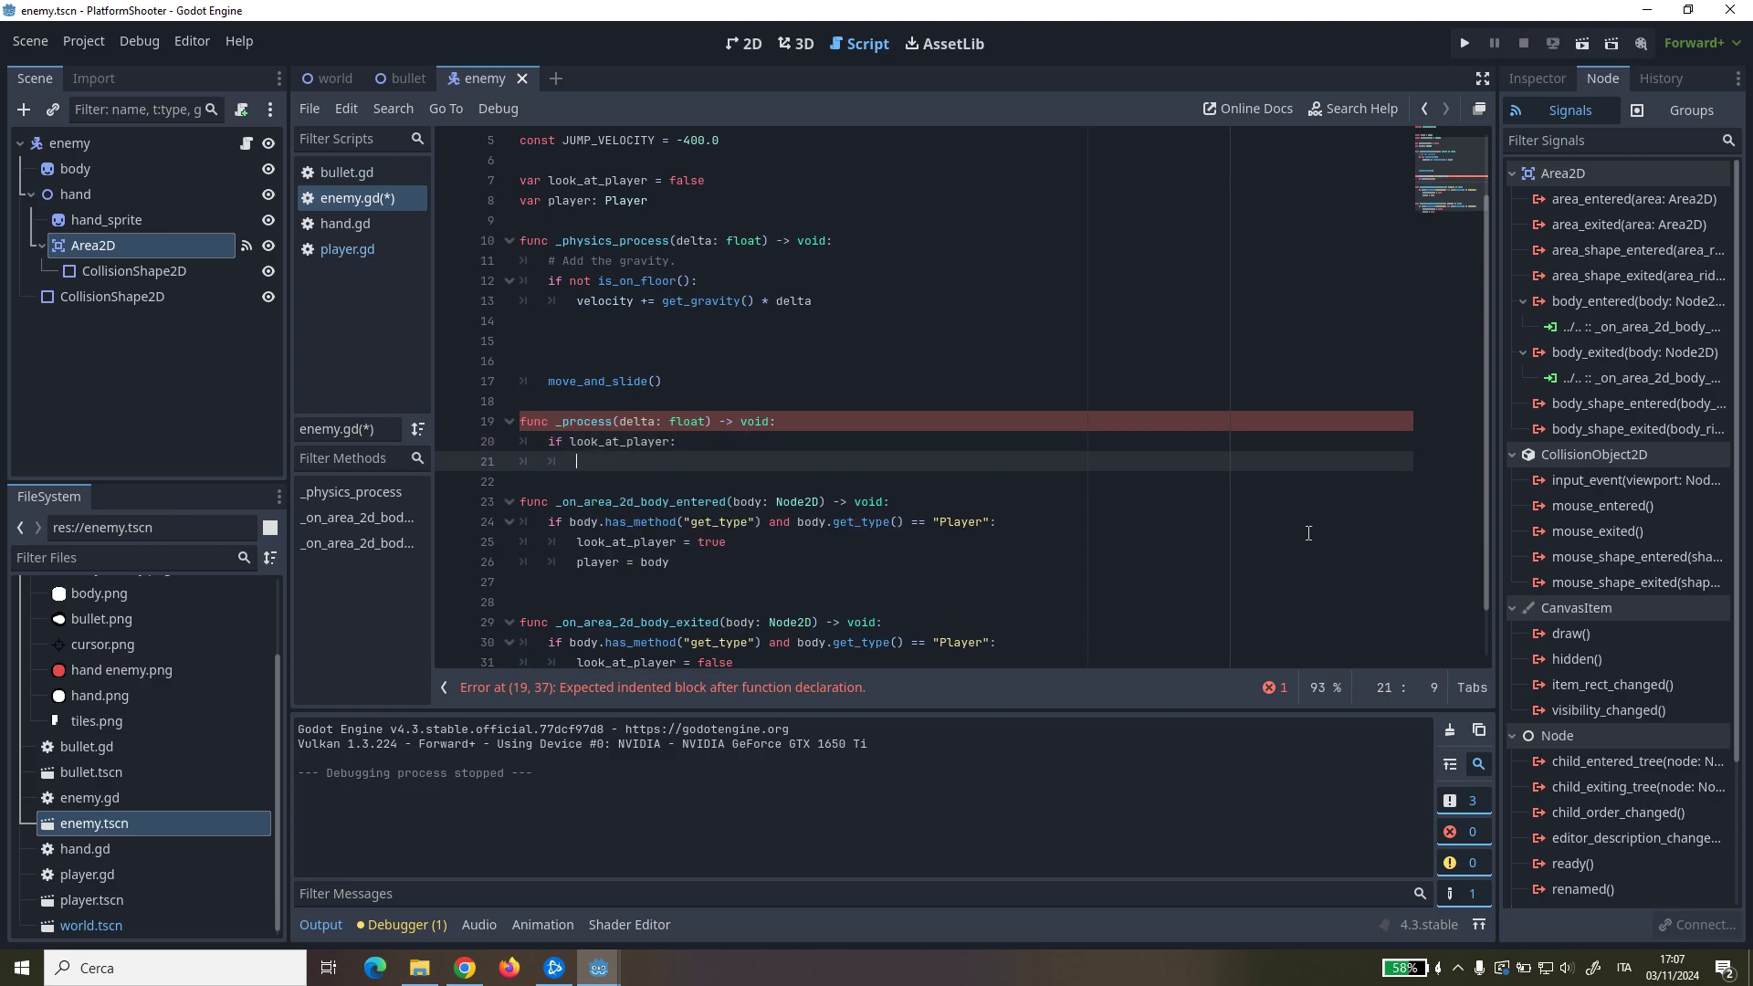
text($hand,)
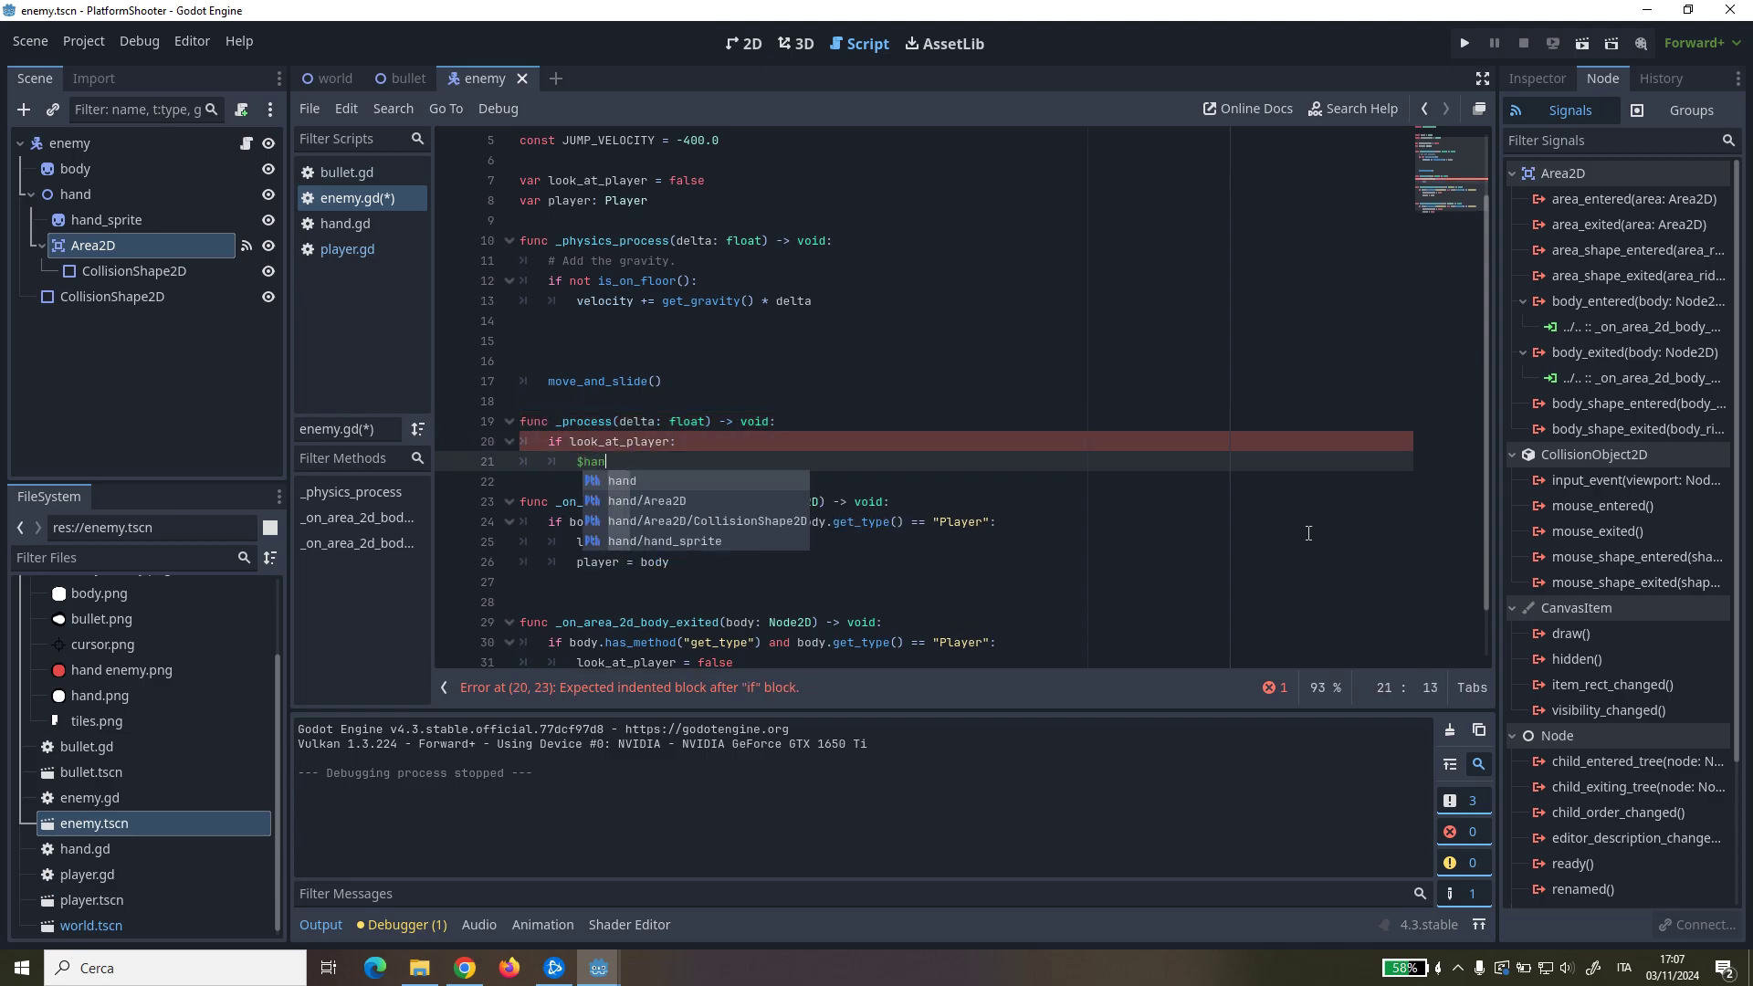
key(BackSpace)
text(.loo)
key(Return)
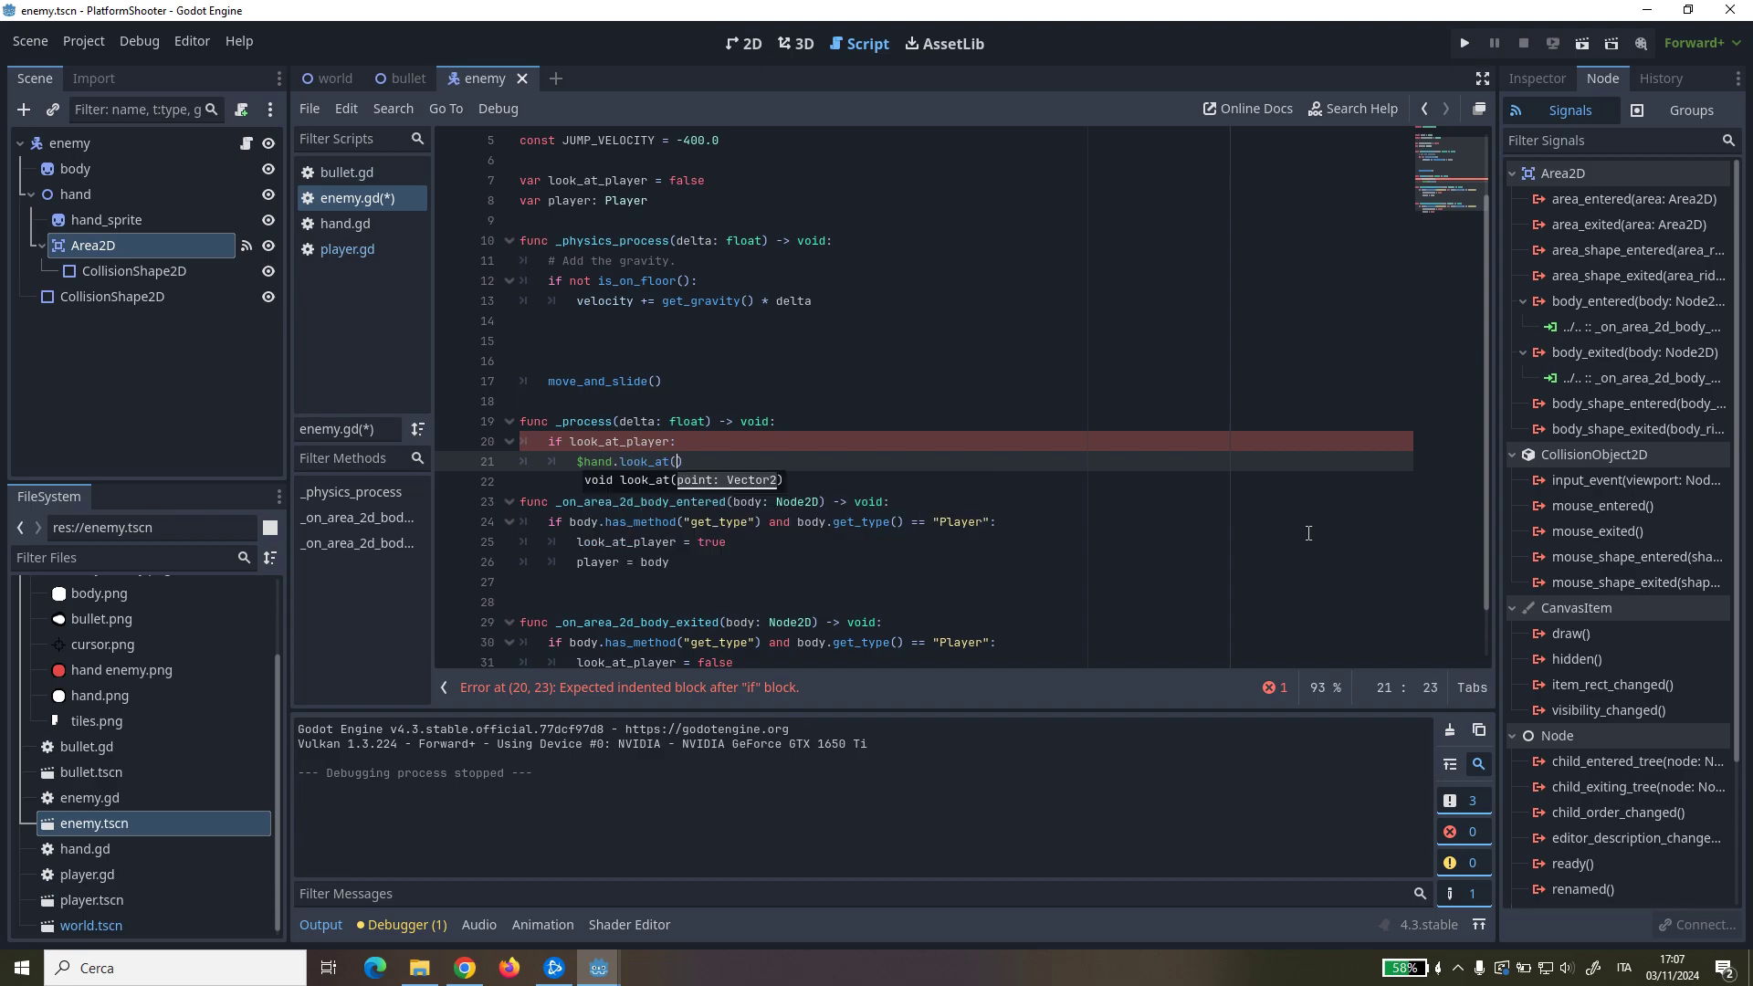
text(player.)
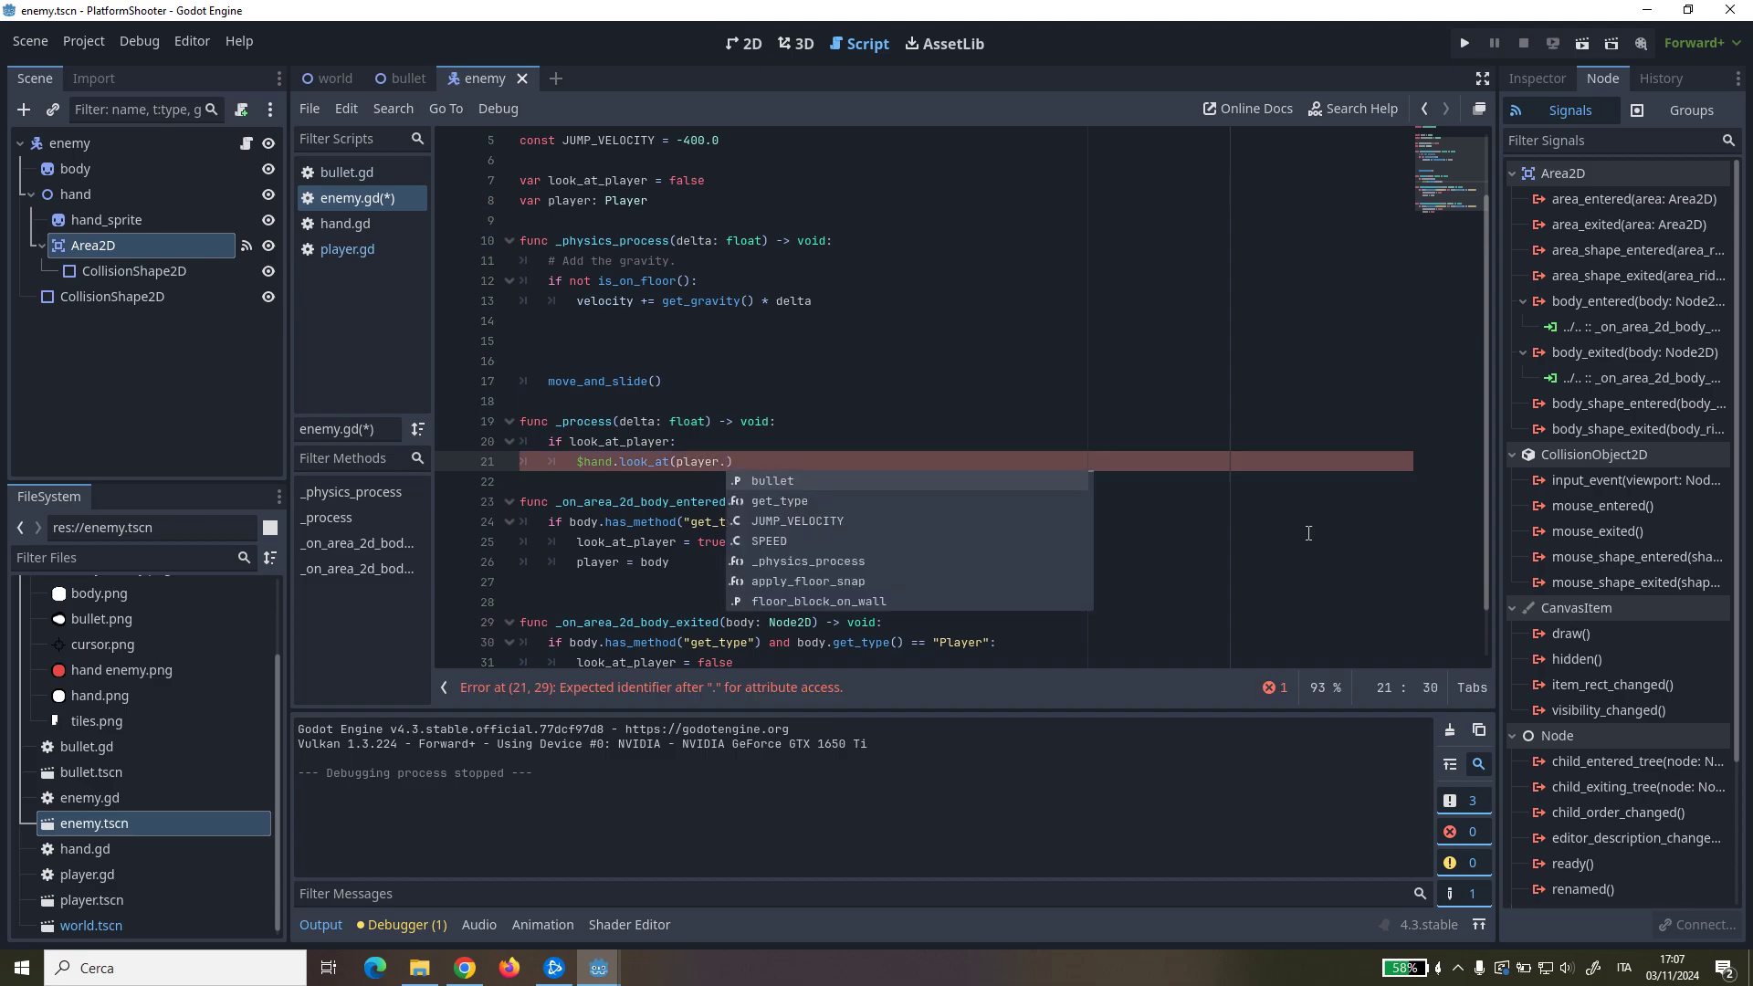
text(position)
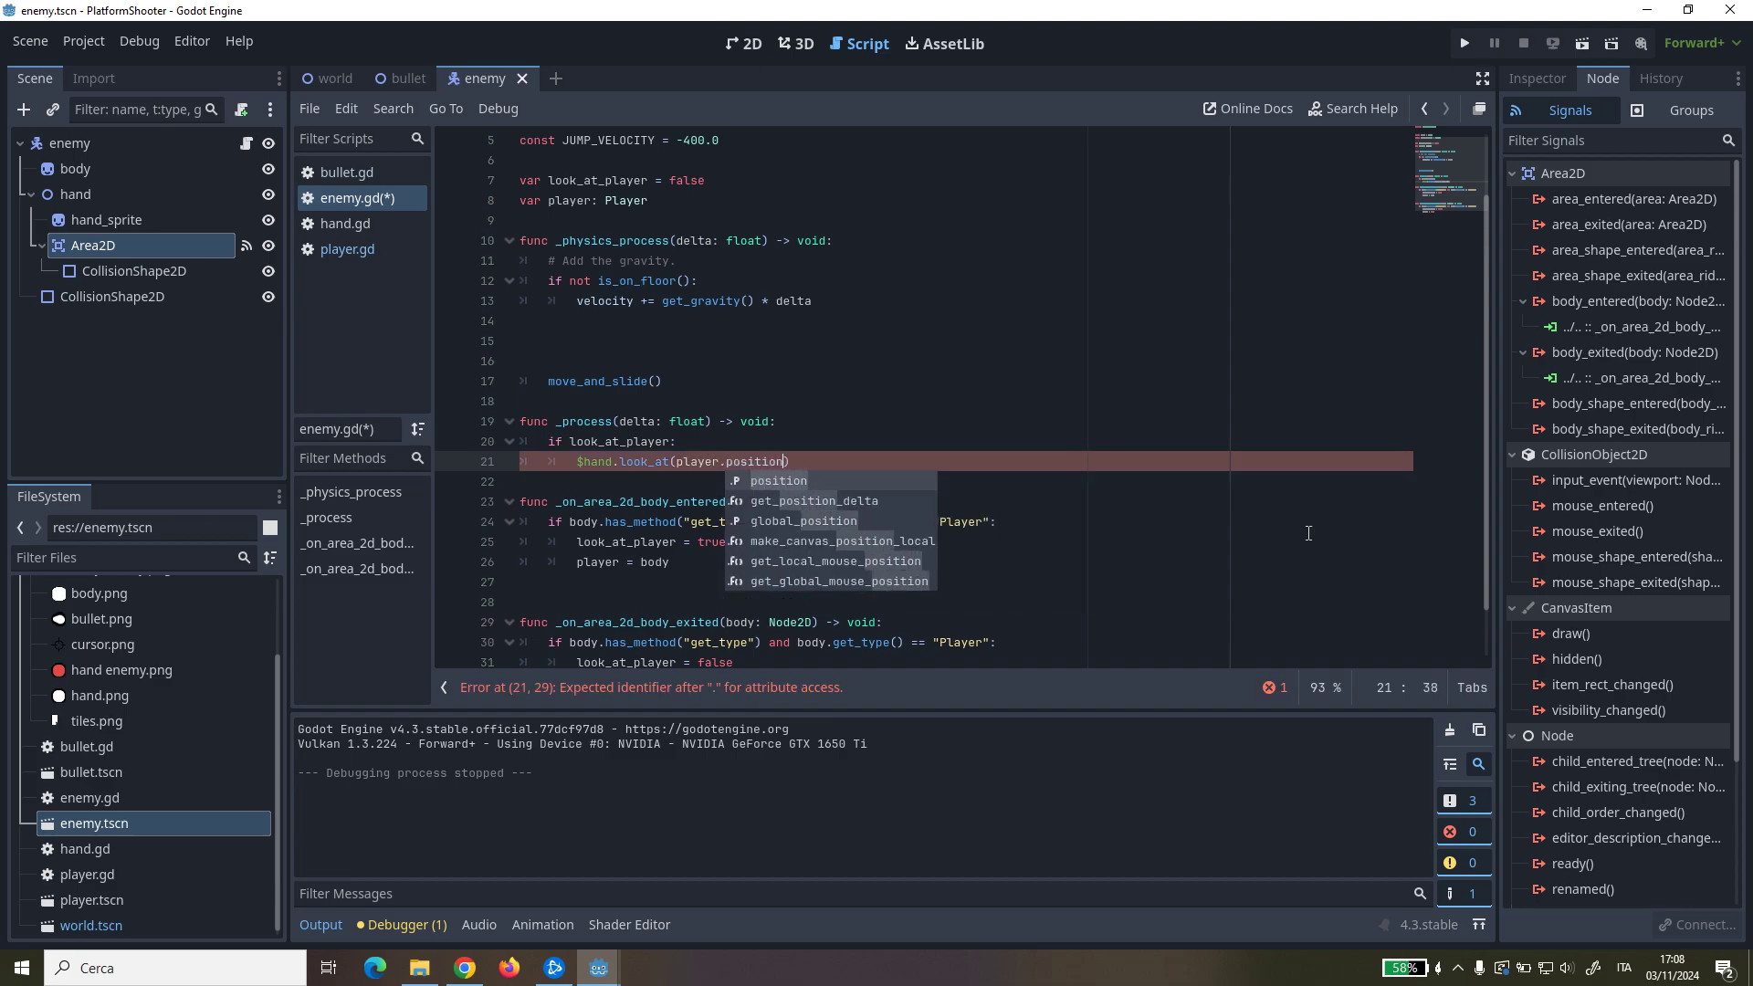
click(1307, 533)
Step: Run the game, move right and jump past the enemy to watch its hand track, then stop
key(F5)
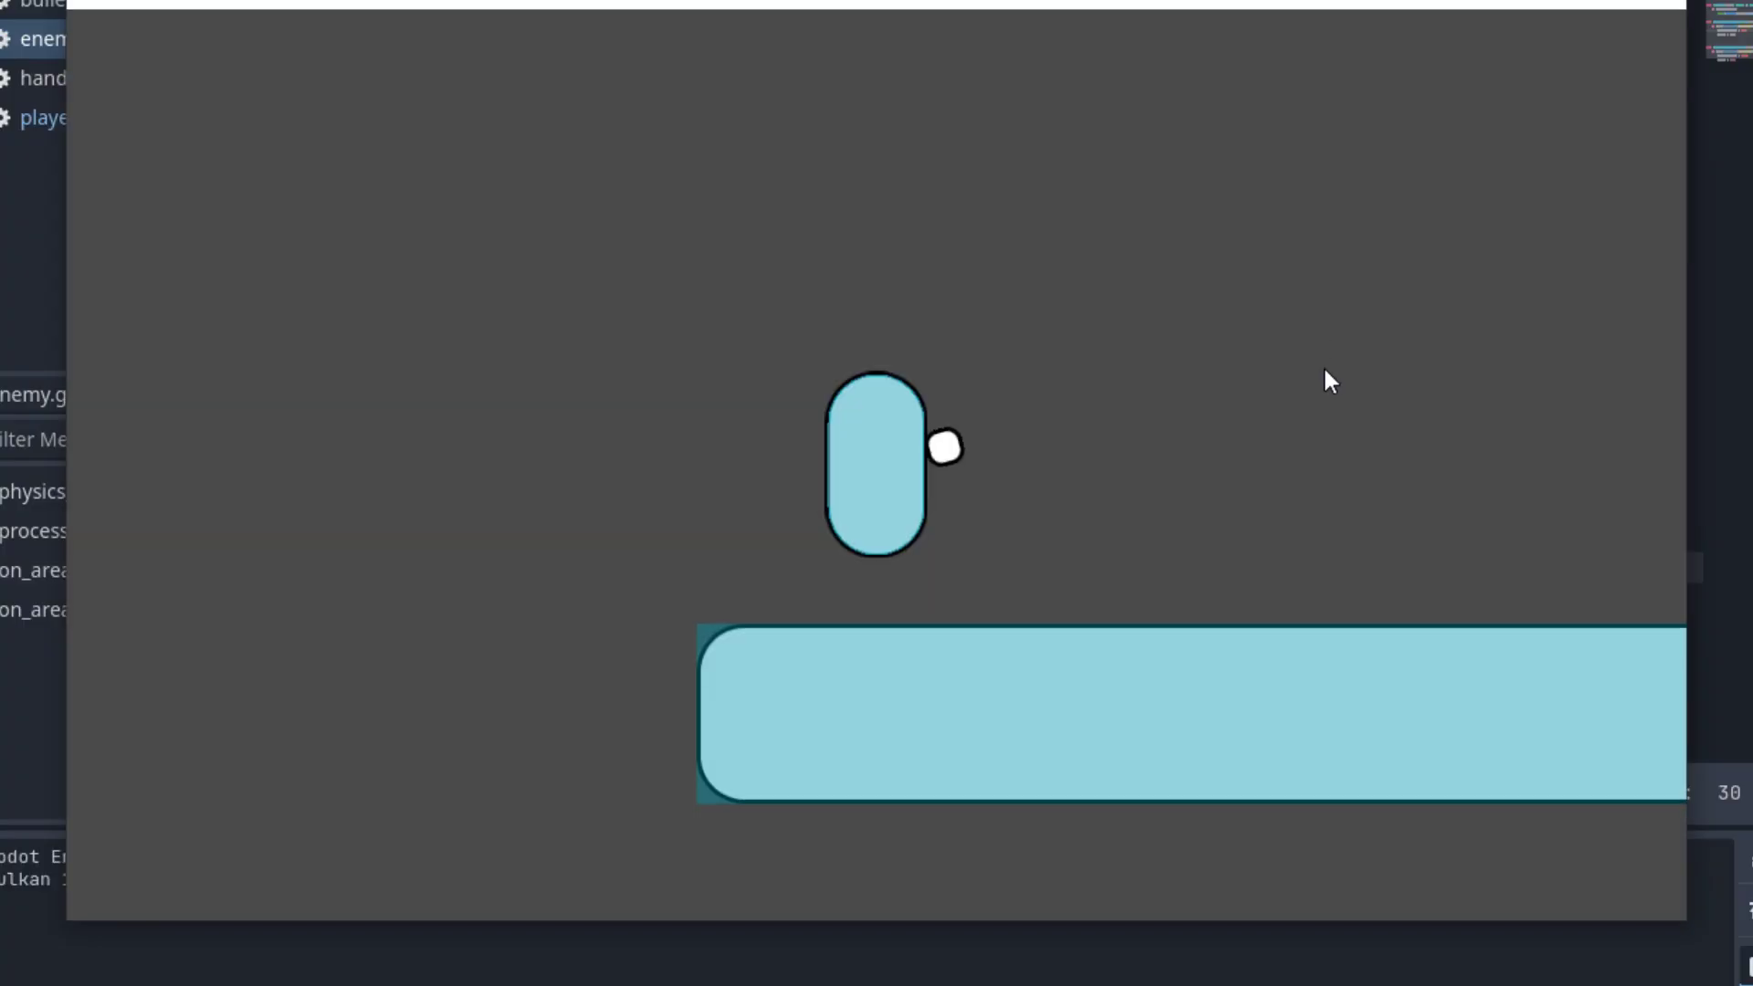
key(Right)
key(space)
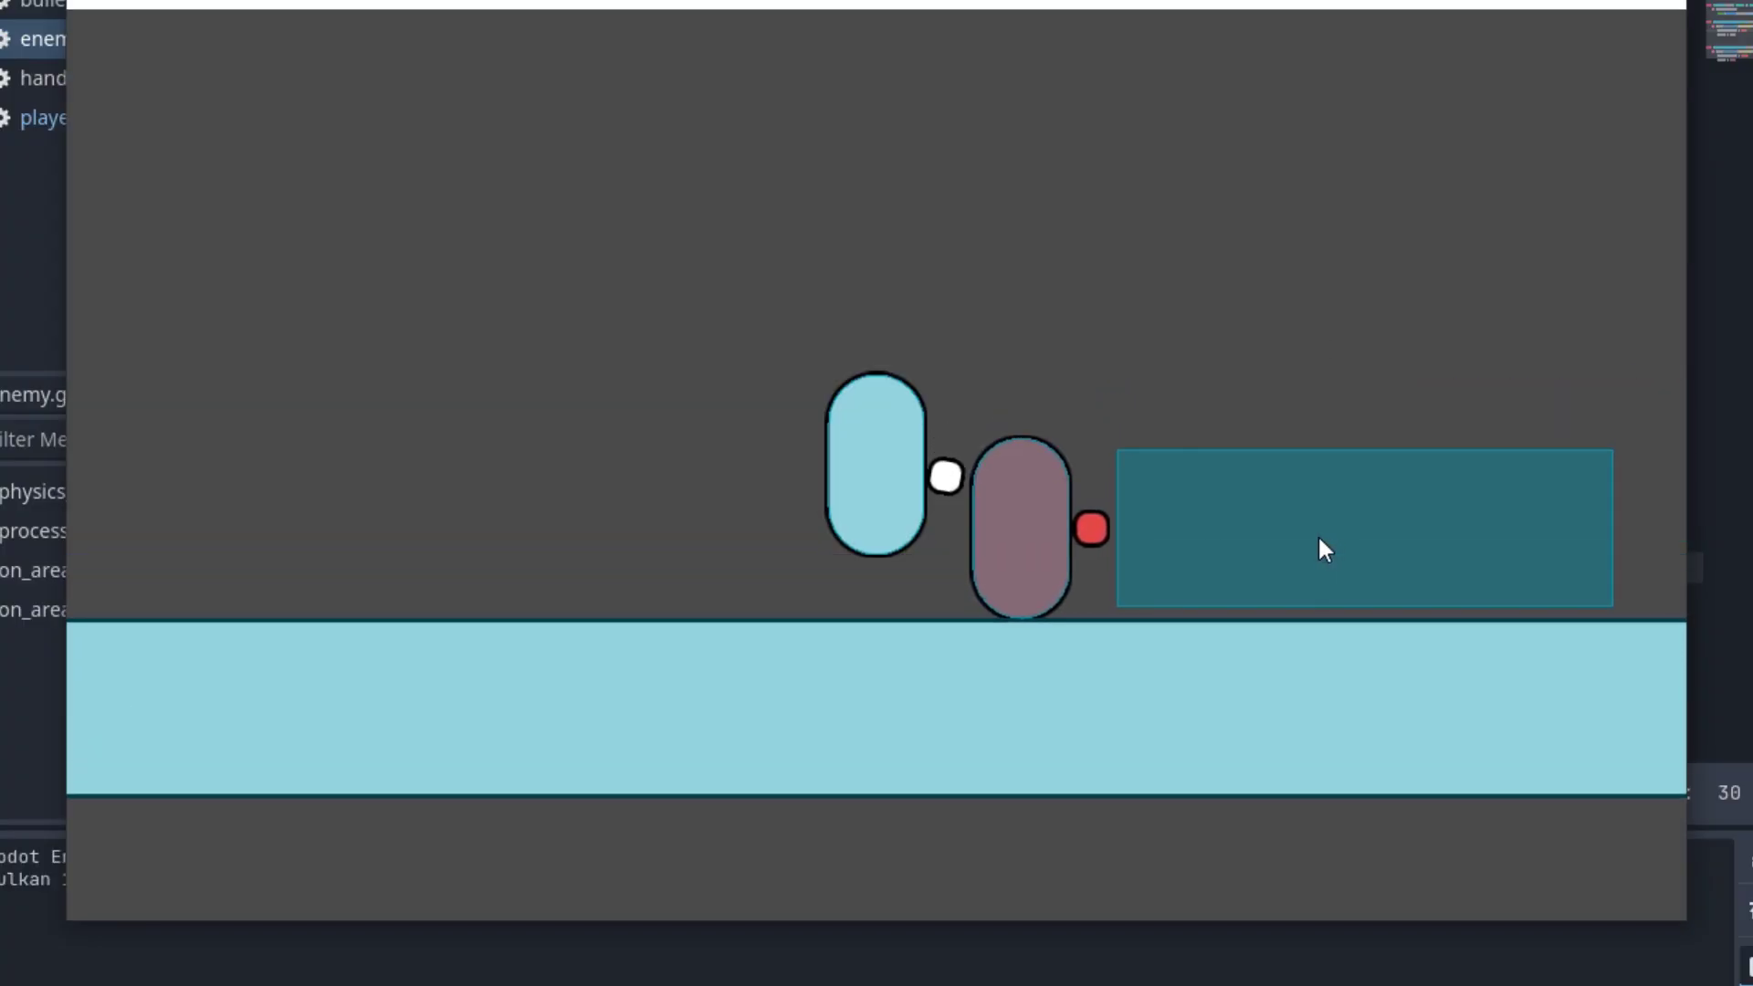
key(space)
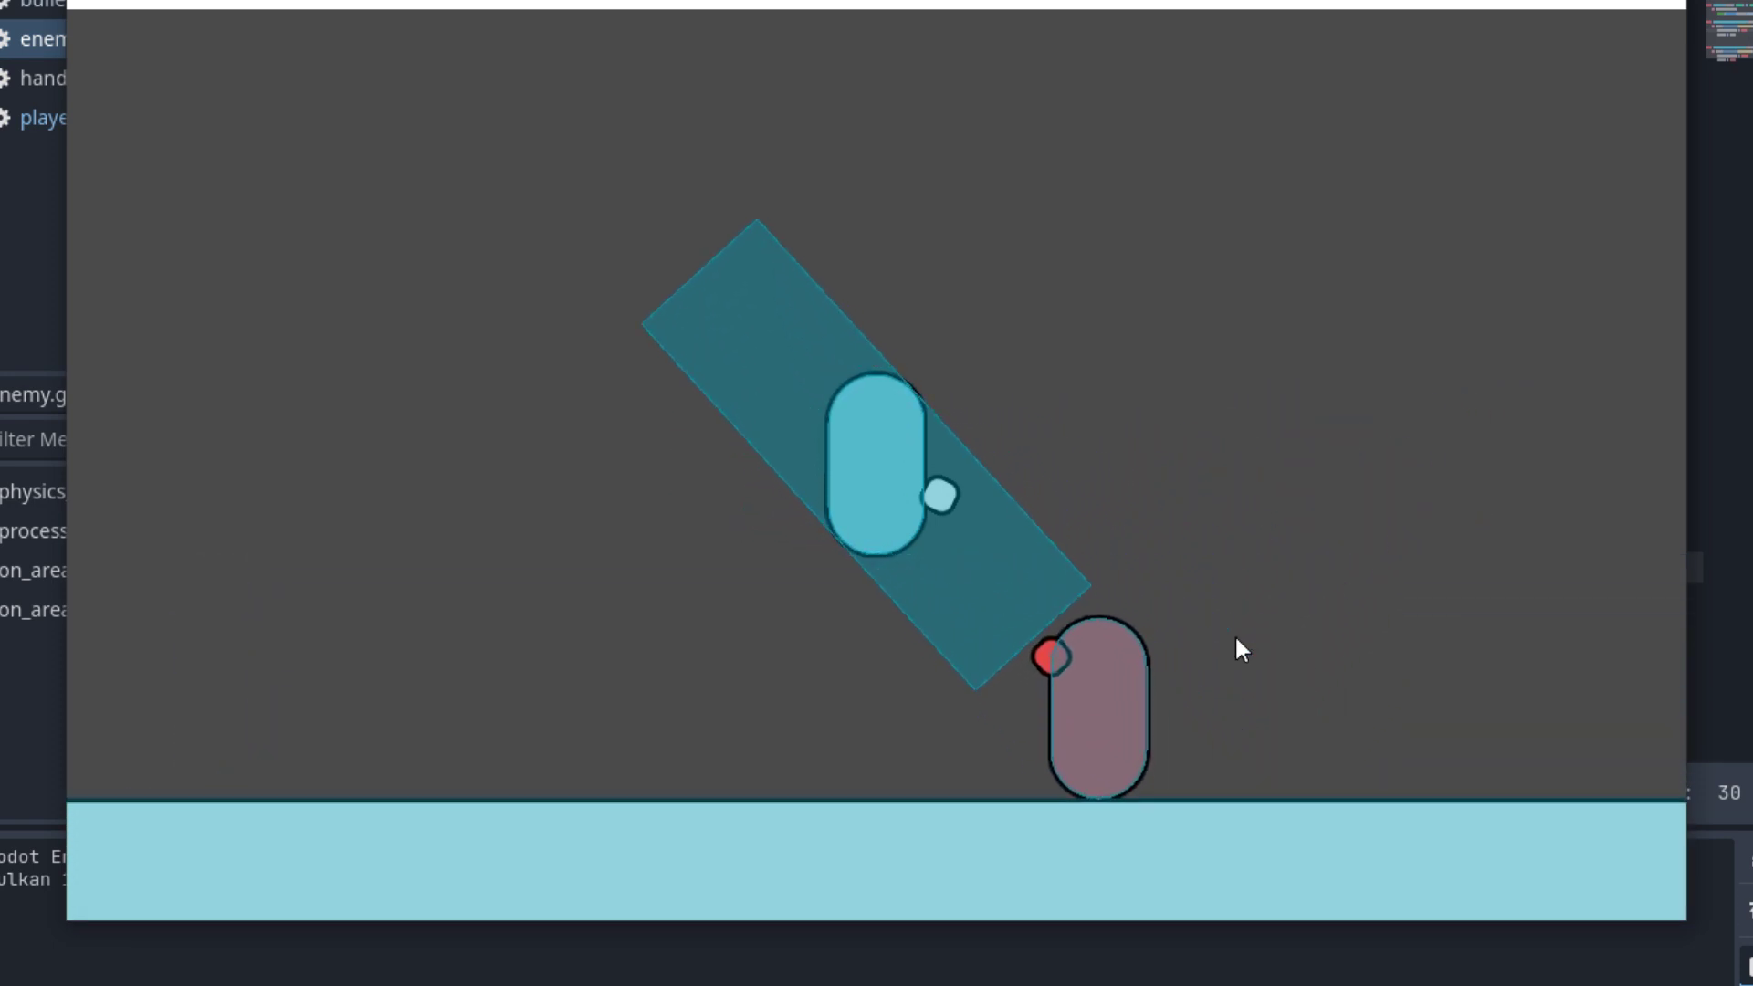
key(F8)
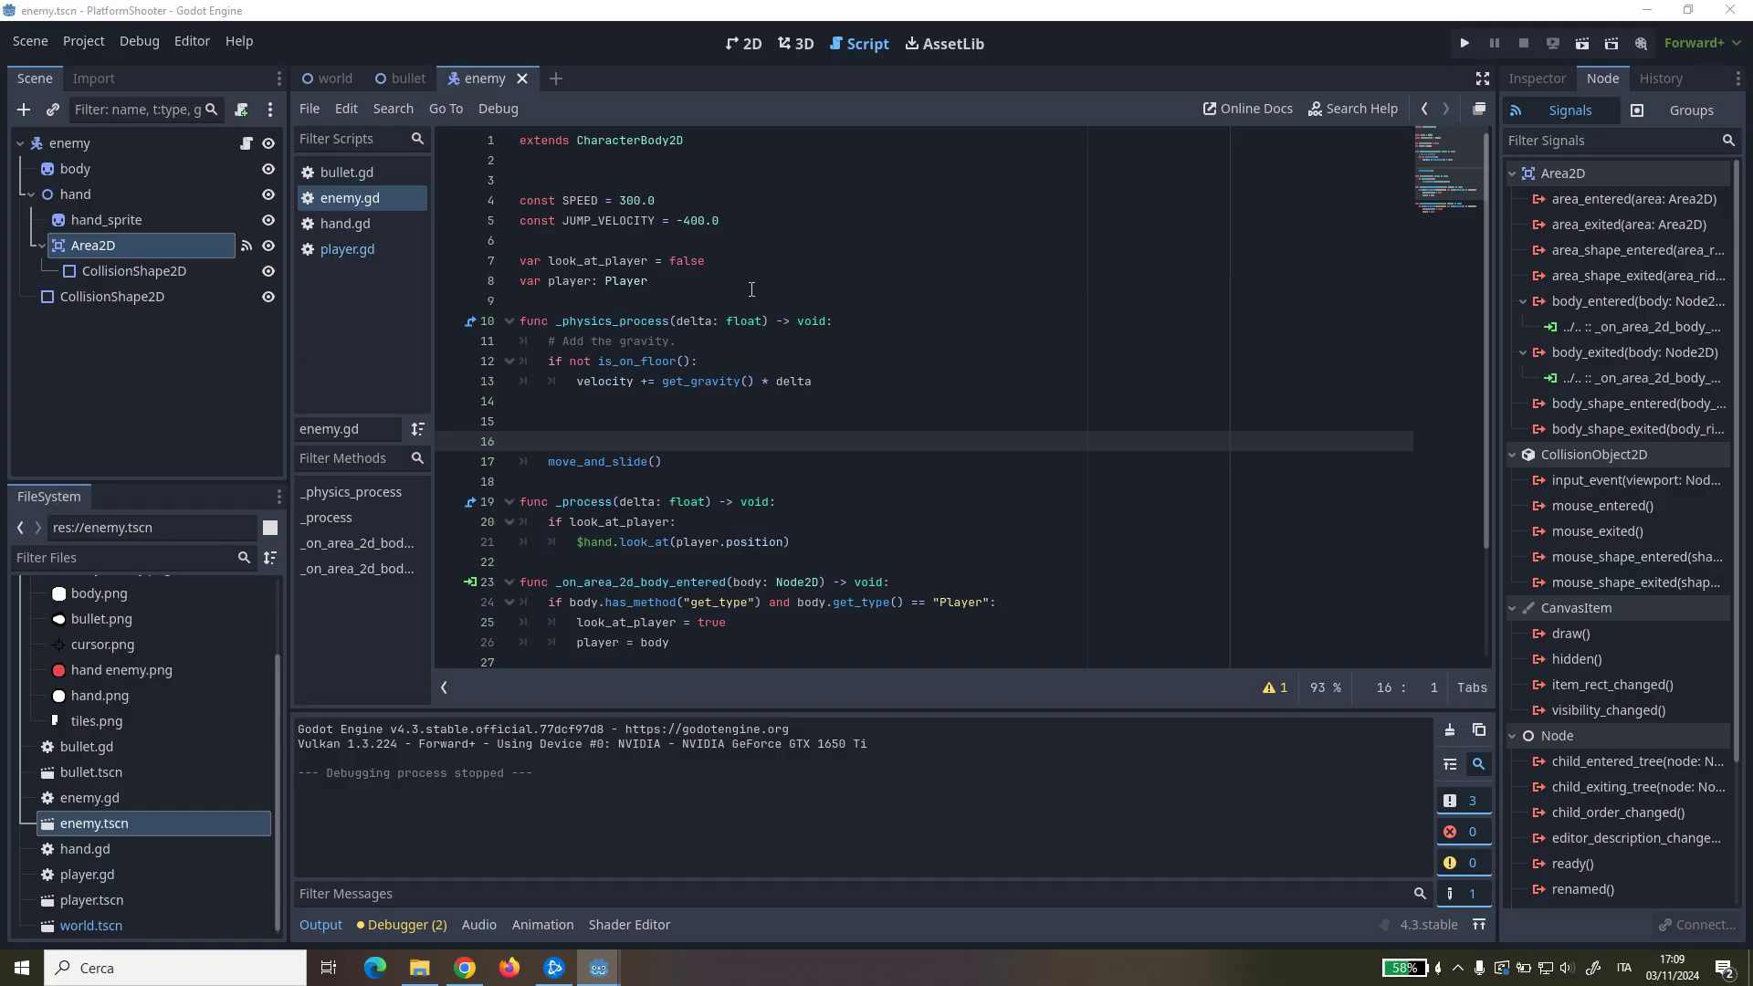
Step: Declare var fire_rate = 0.15 and var time_since_last_shot = 0.0 below the player variable
click(749, 289)
key(Return)
key(Return)
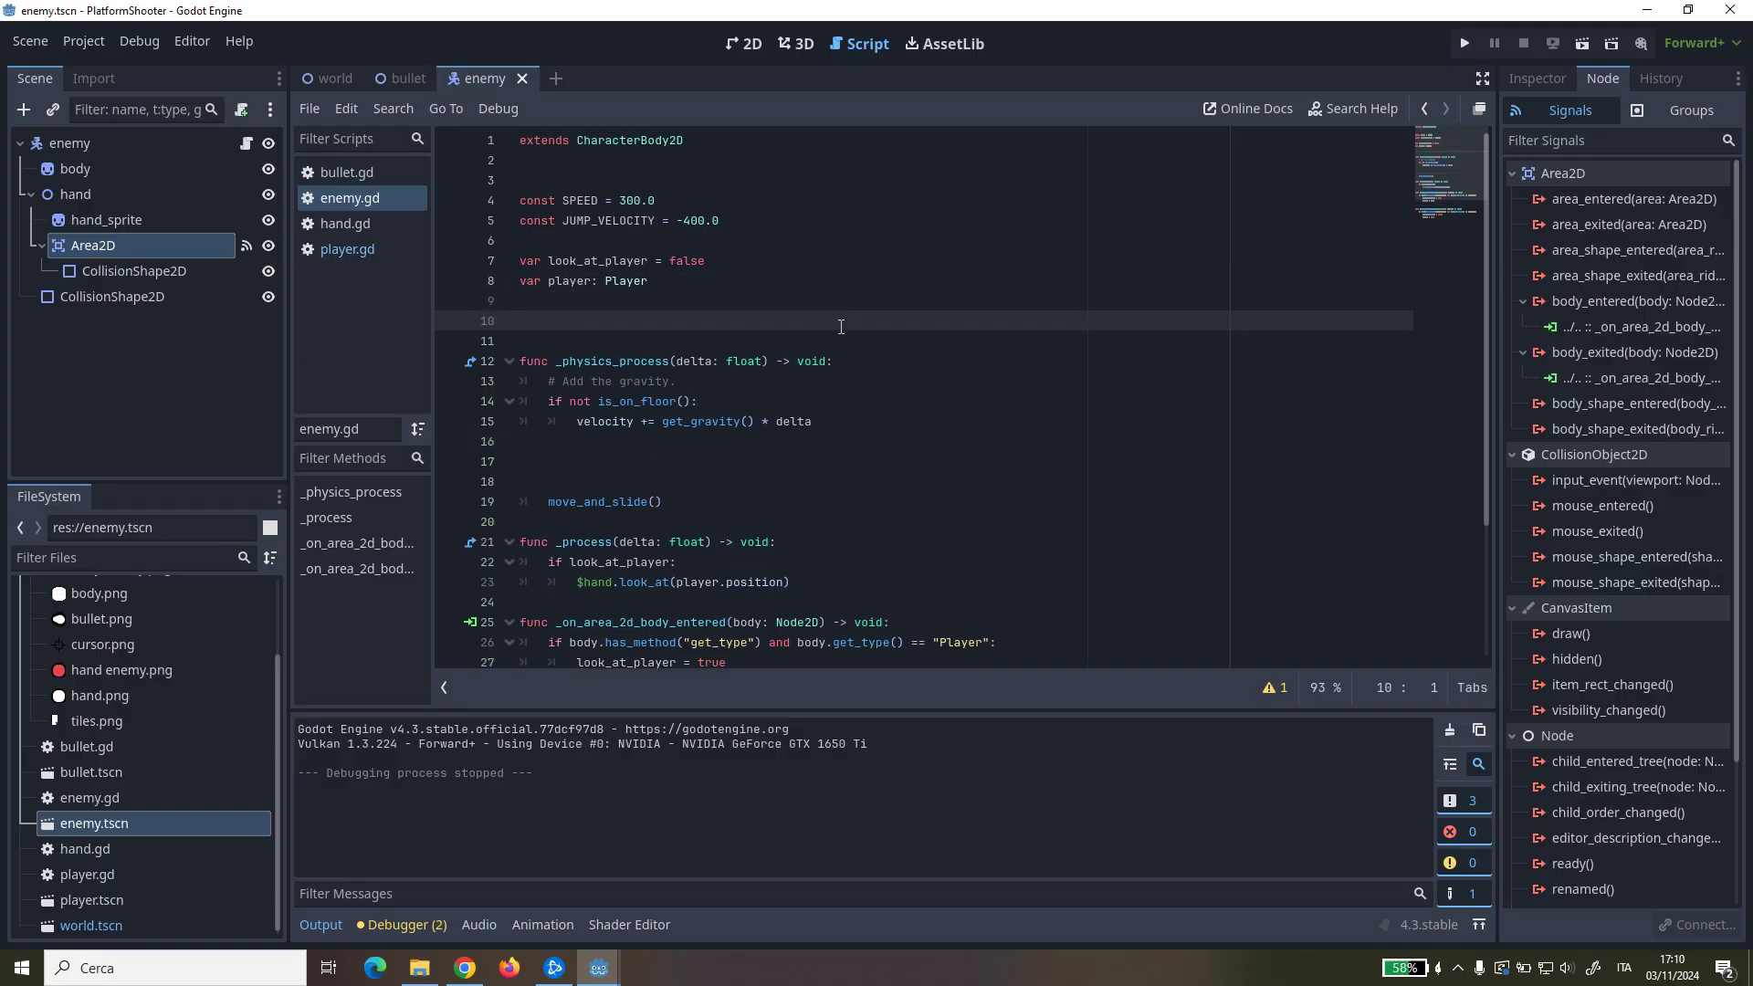
text(var )
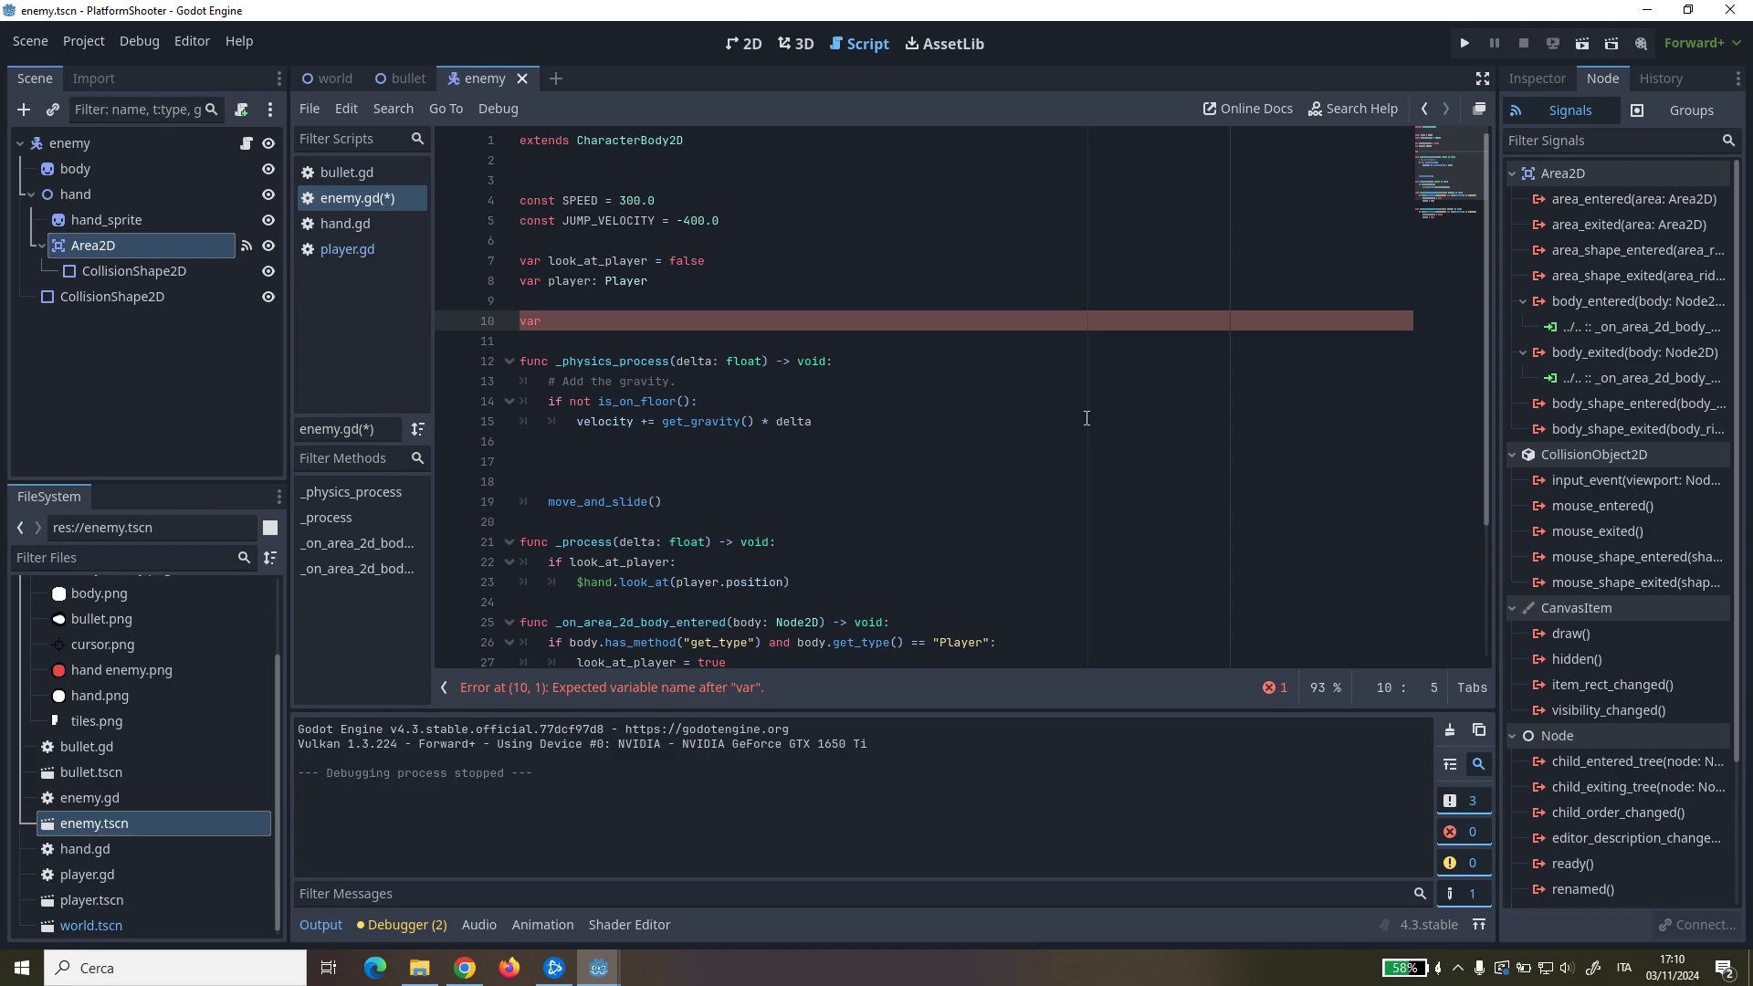
text(fire_rate = )
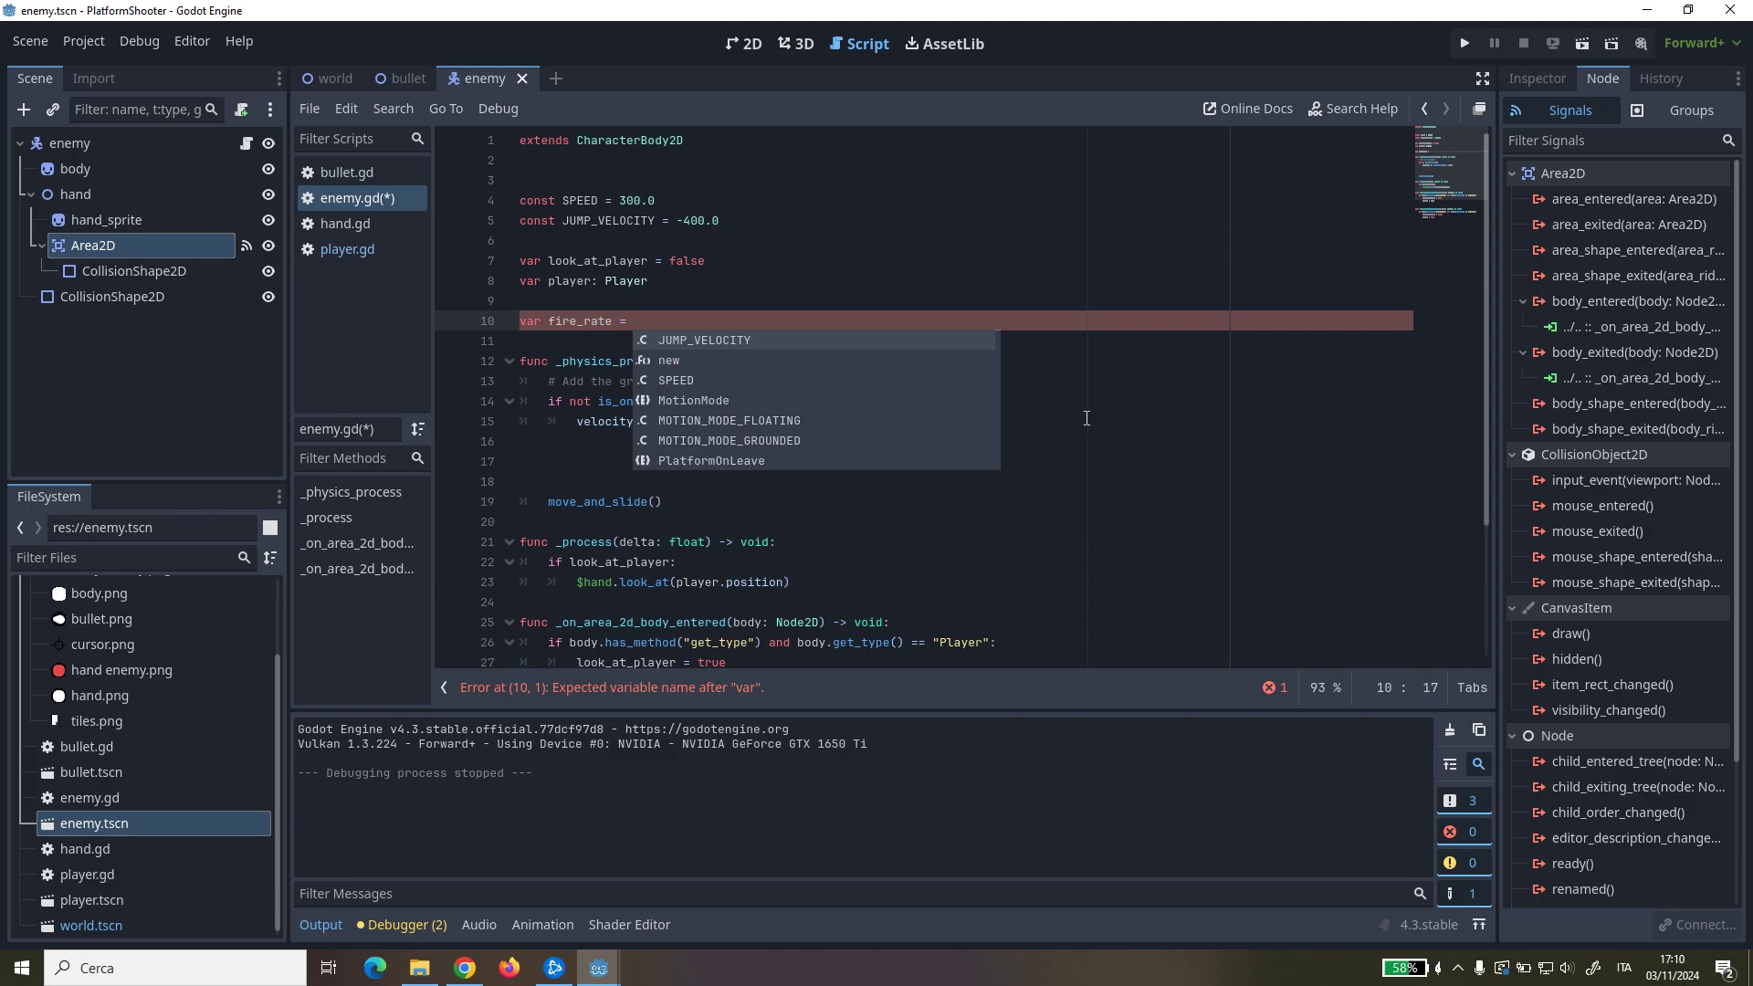
text(0.15)
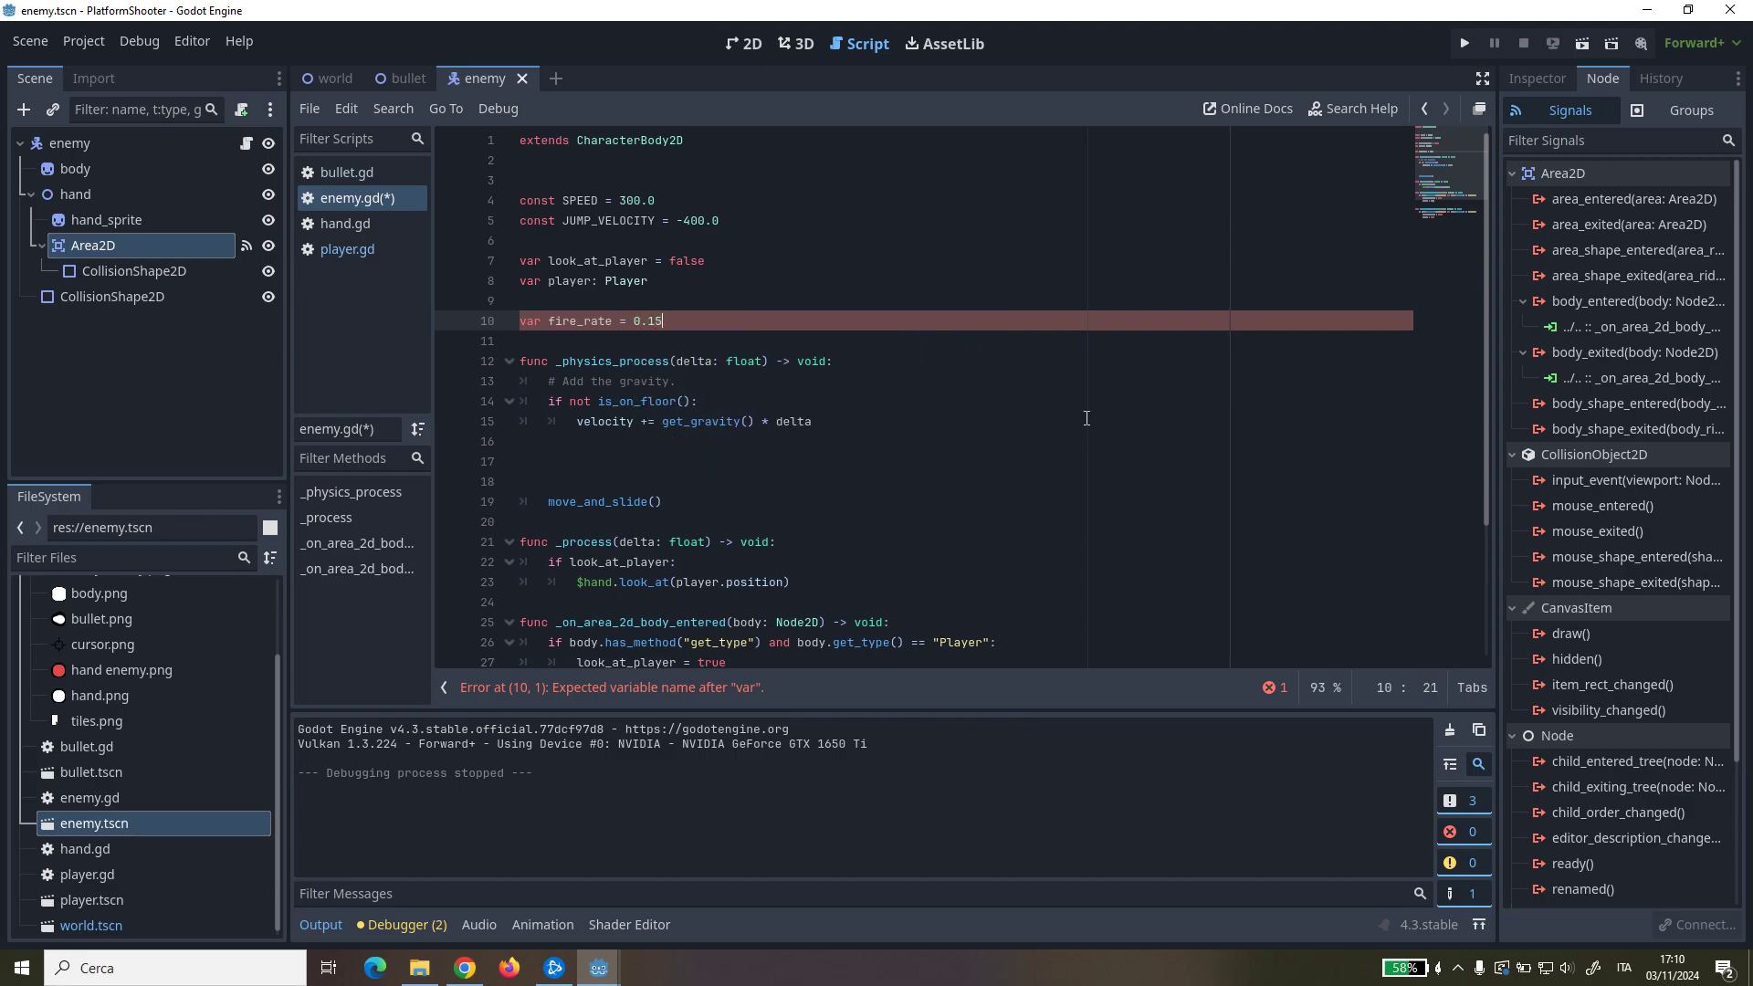
key(Return)
text(var time_since_last_shot = 0.0)
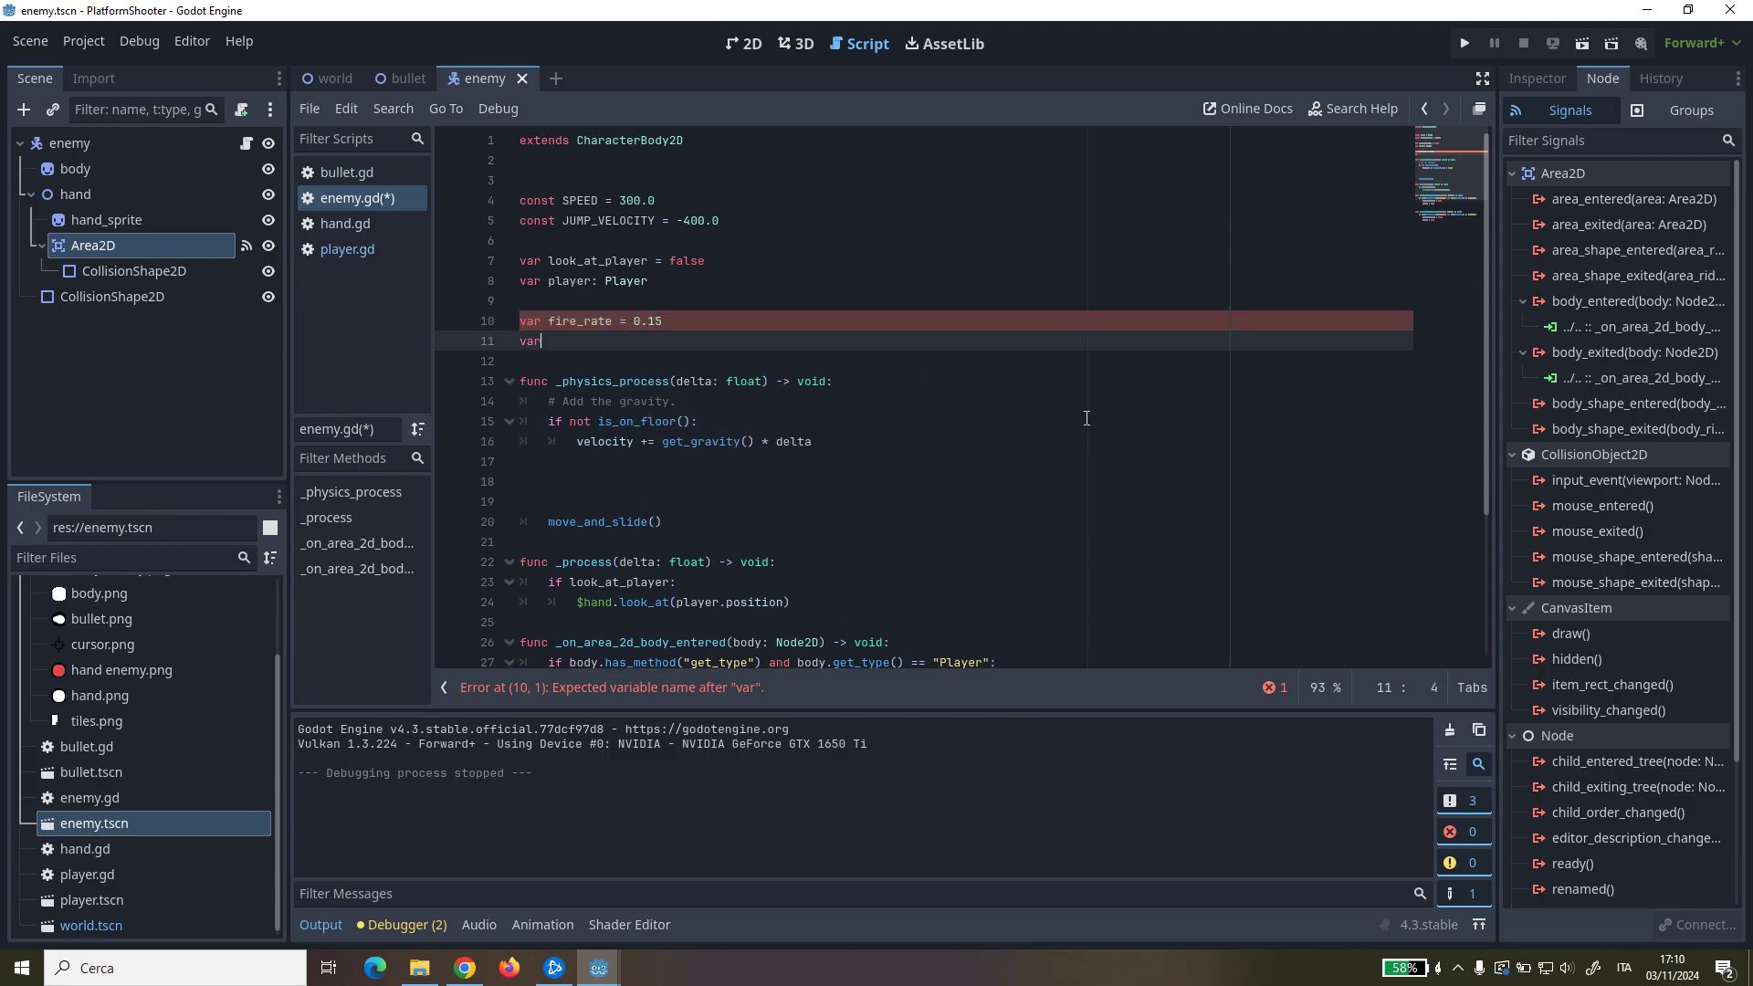
scroll(1087, 419, down, 2)
text(time_since_last_shot = 0.0)
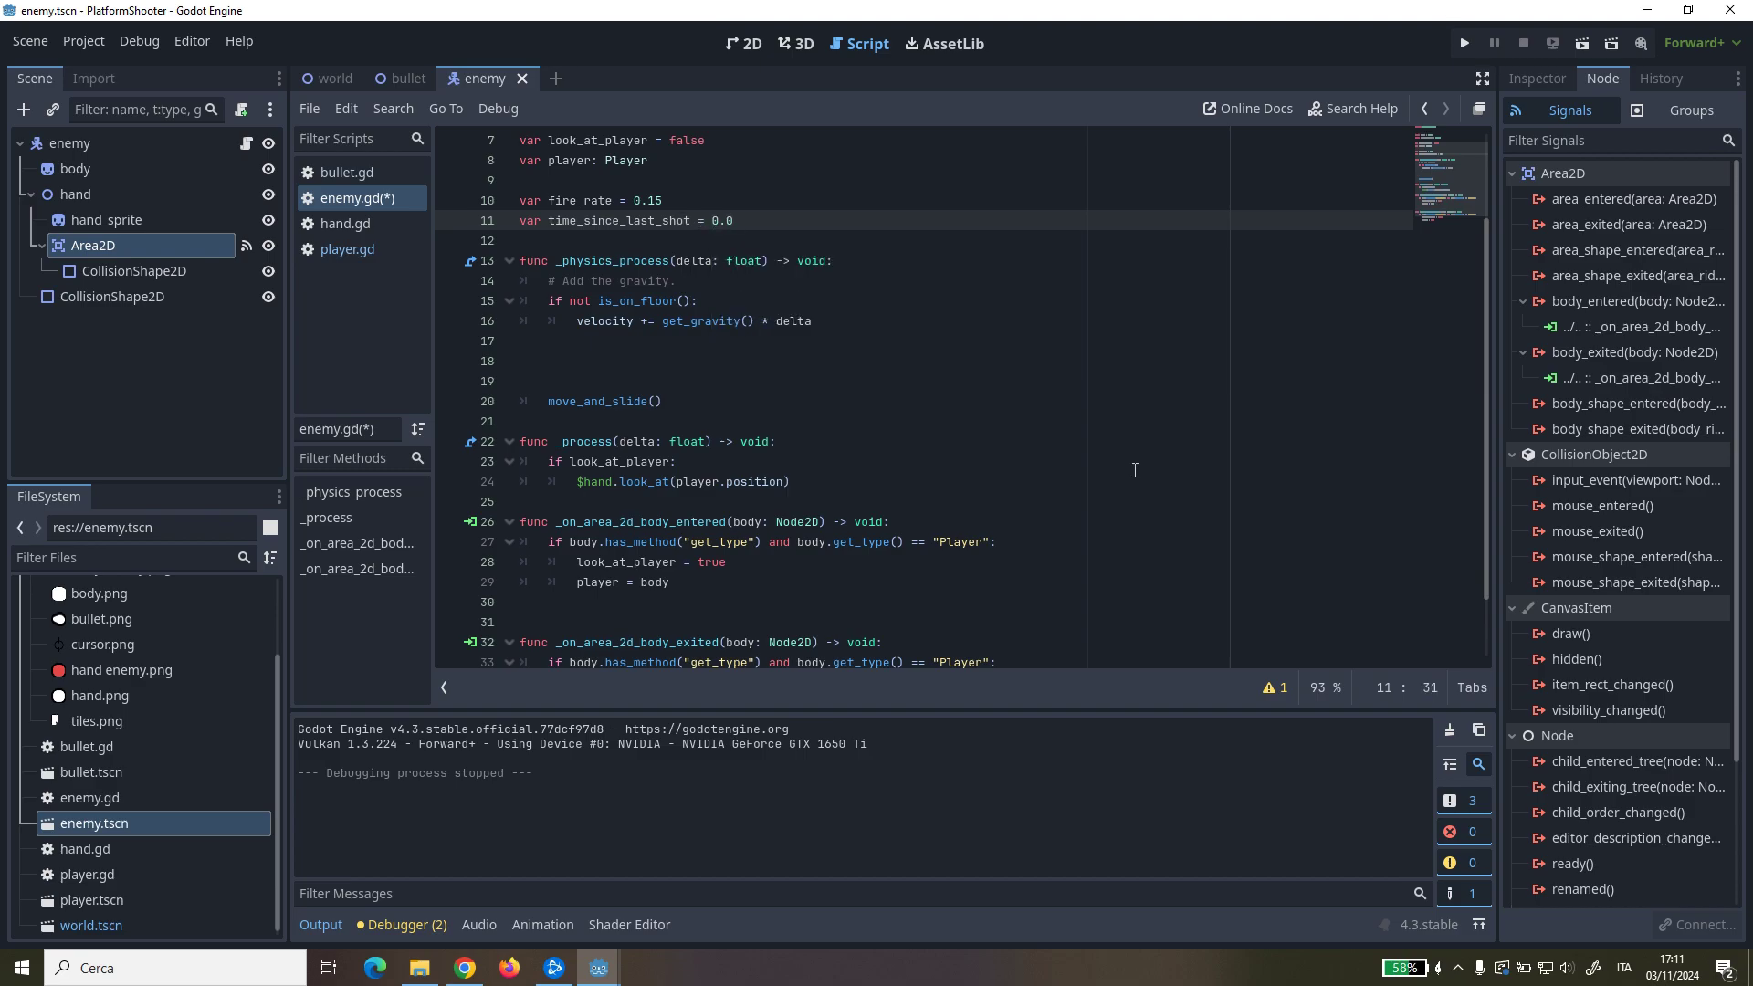
scroll(1143, 469, up, 2)
right_click(80, 145)
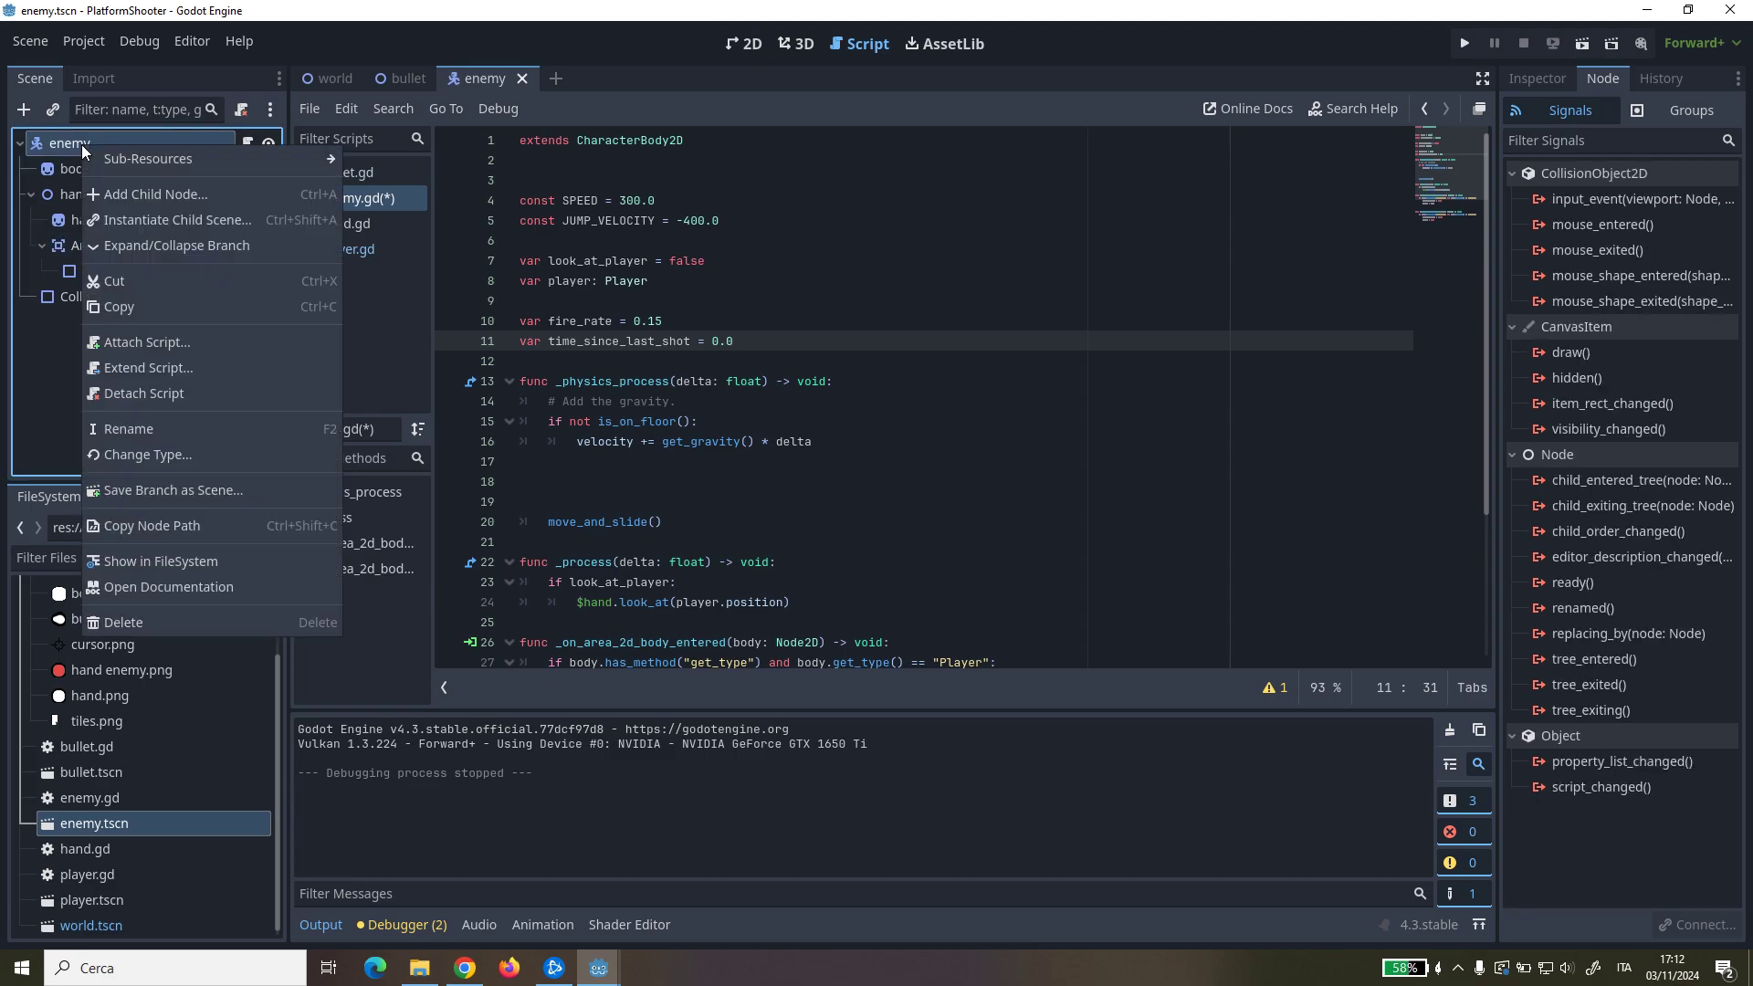
Step: Add a Node2D child under the enemy root and name it bullets
click(126, 194)
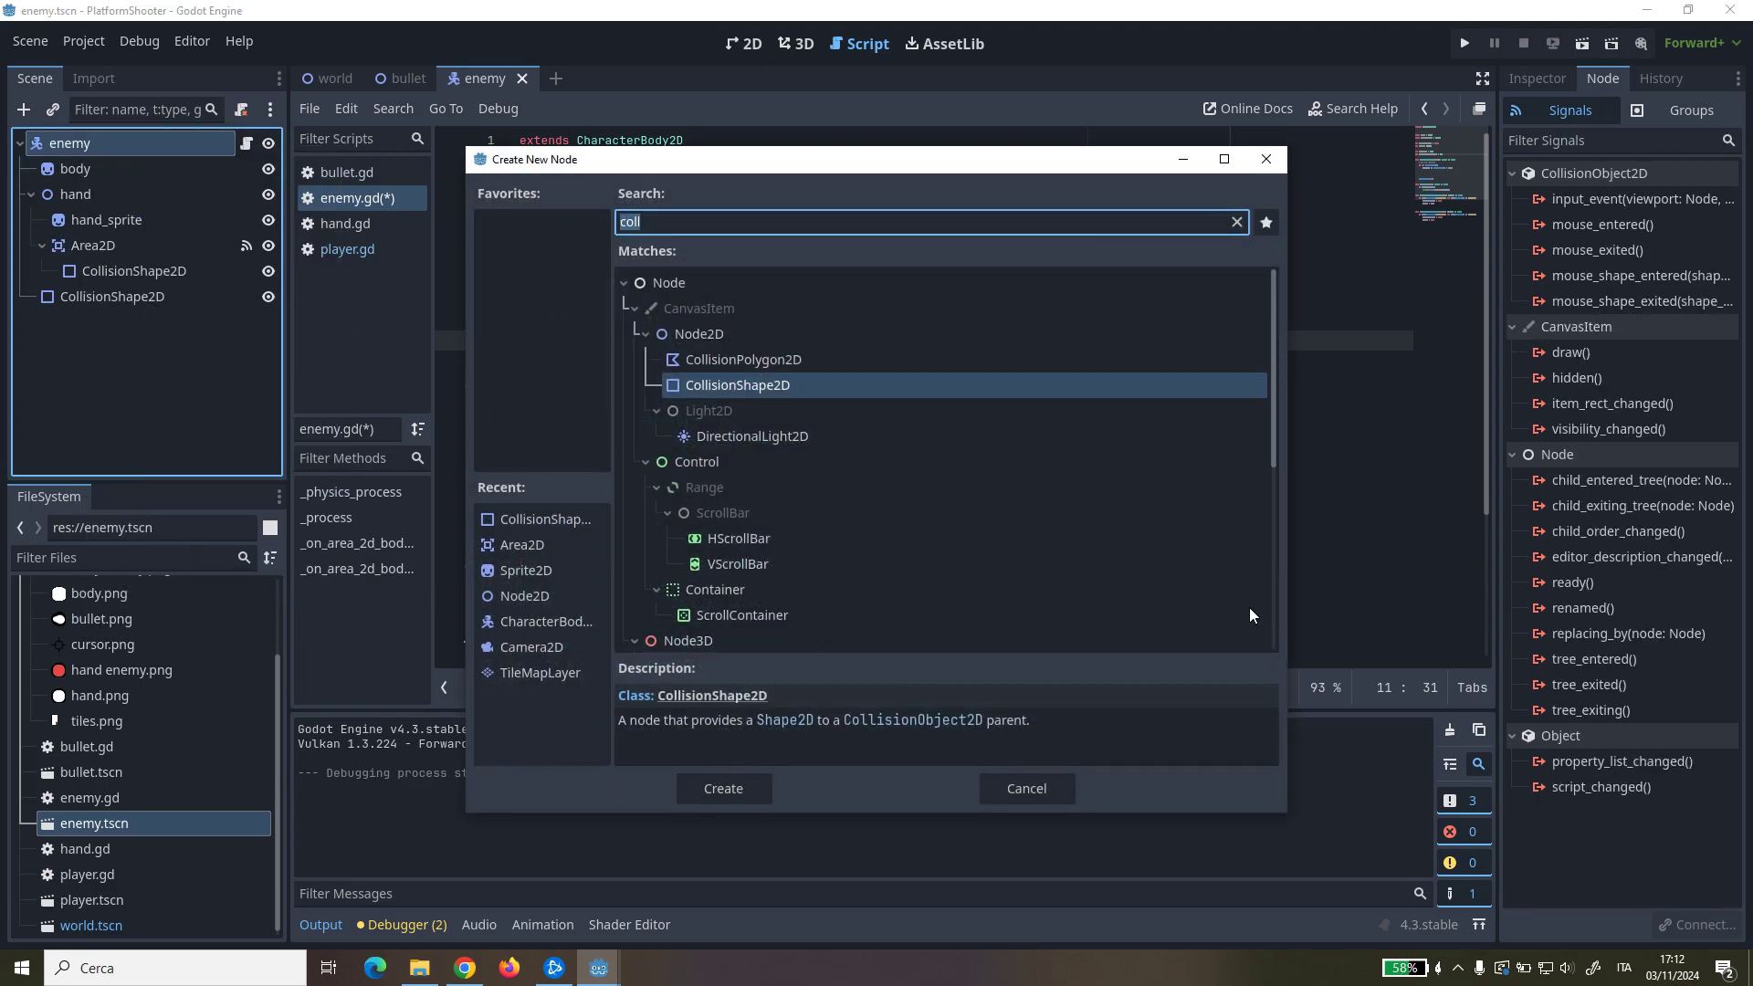
text(node)
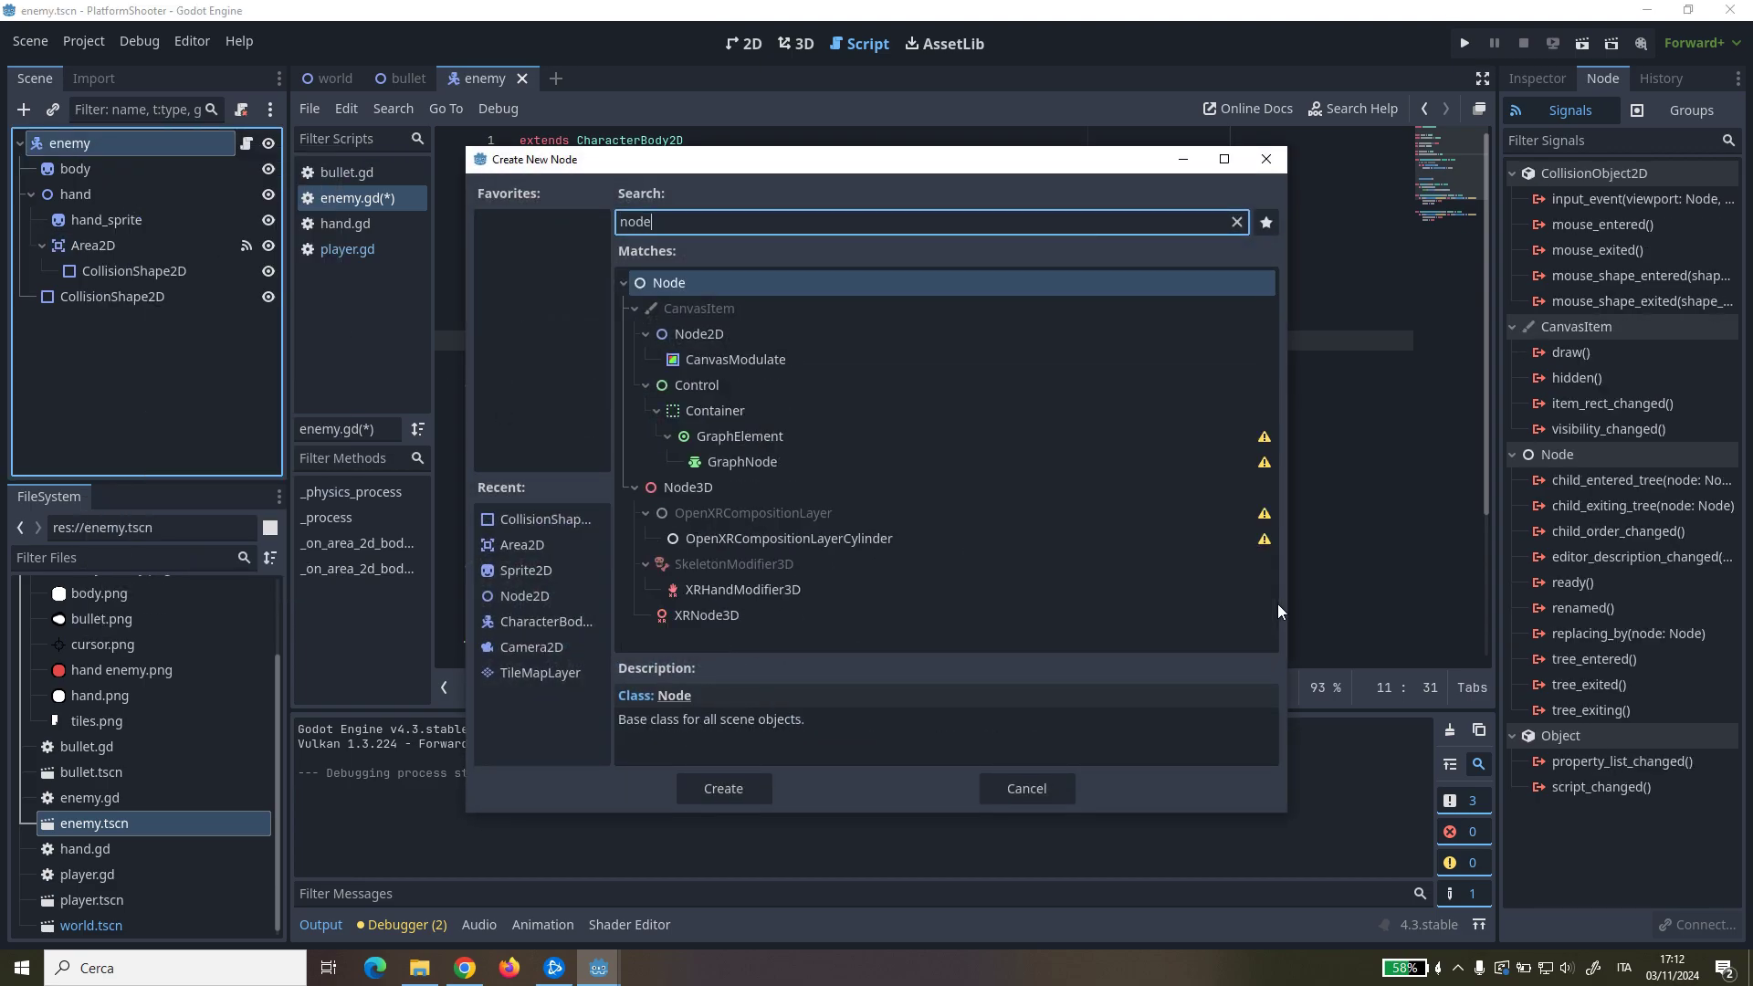
key(Down)
key(Return)
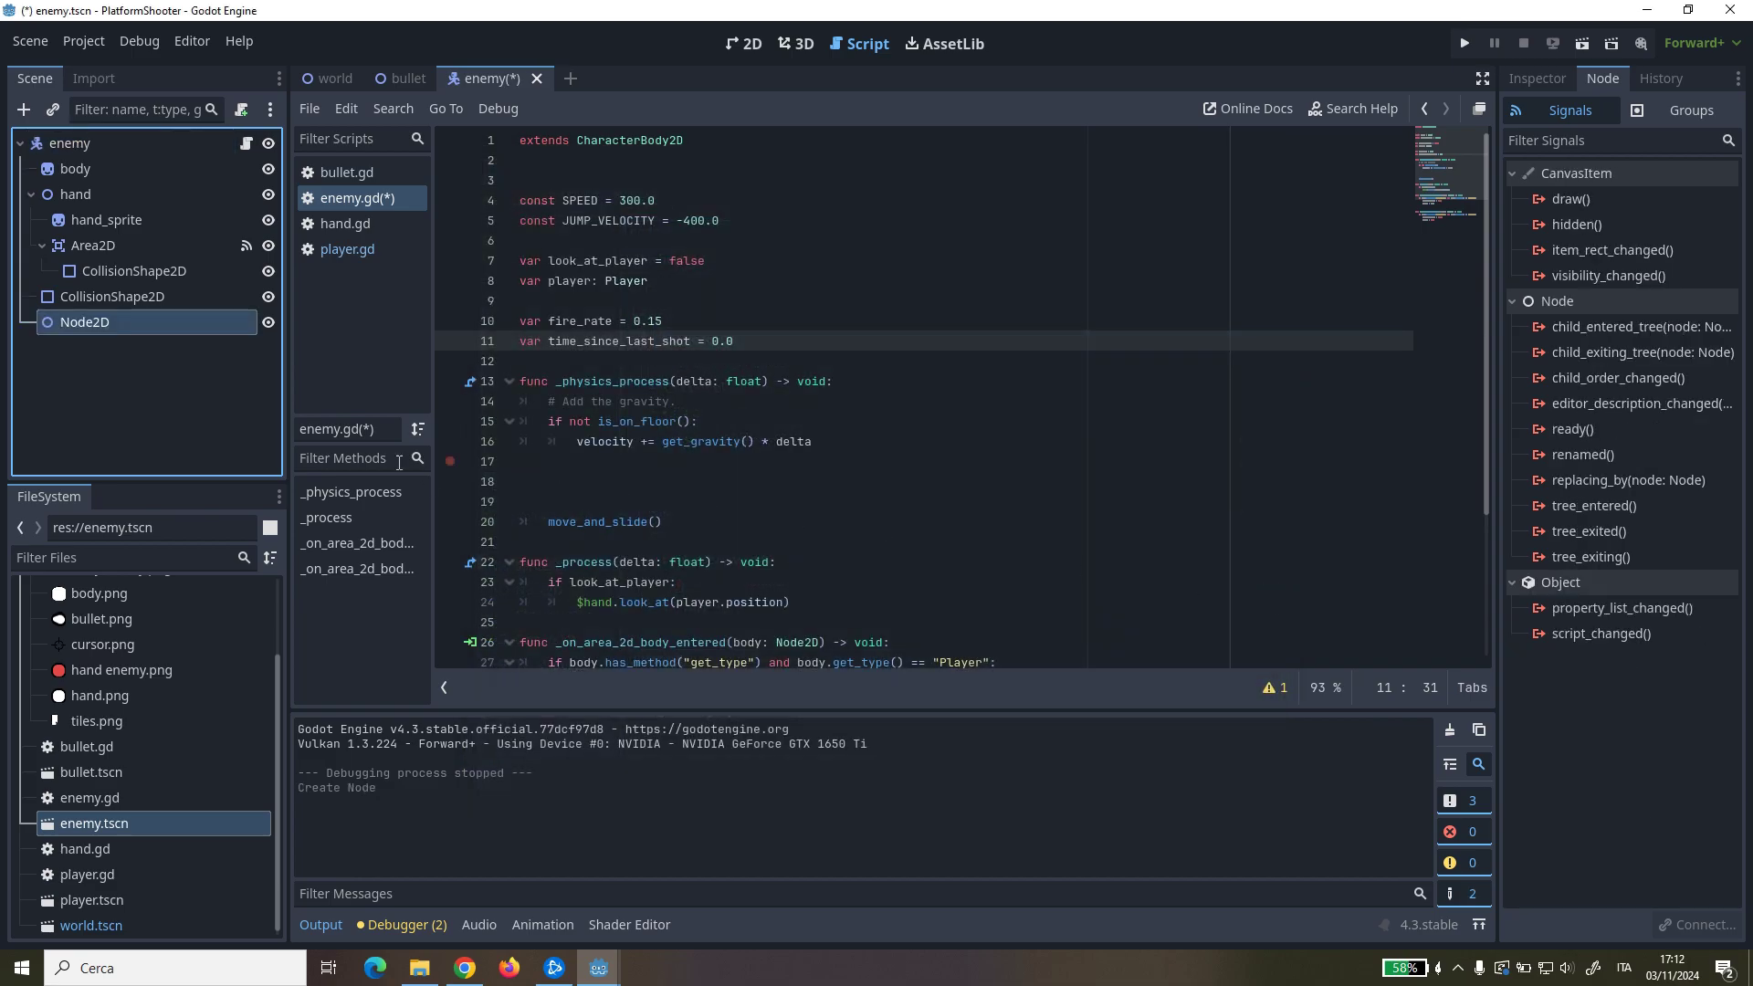
click(103, 321)
text(bullets)
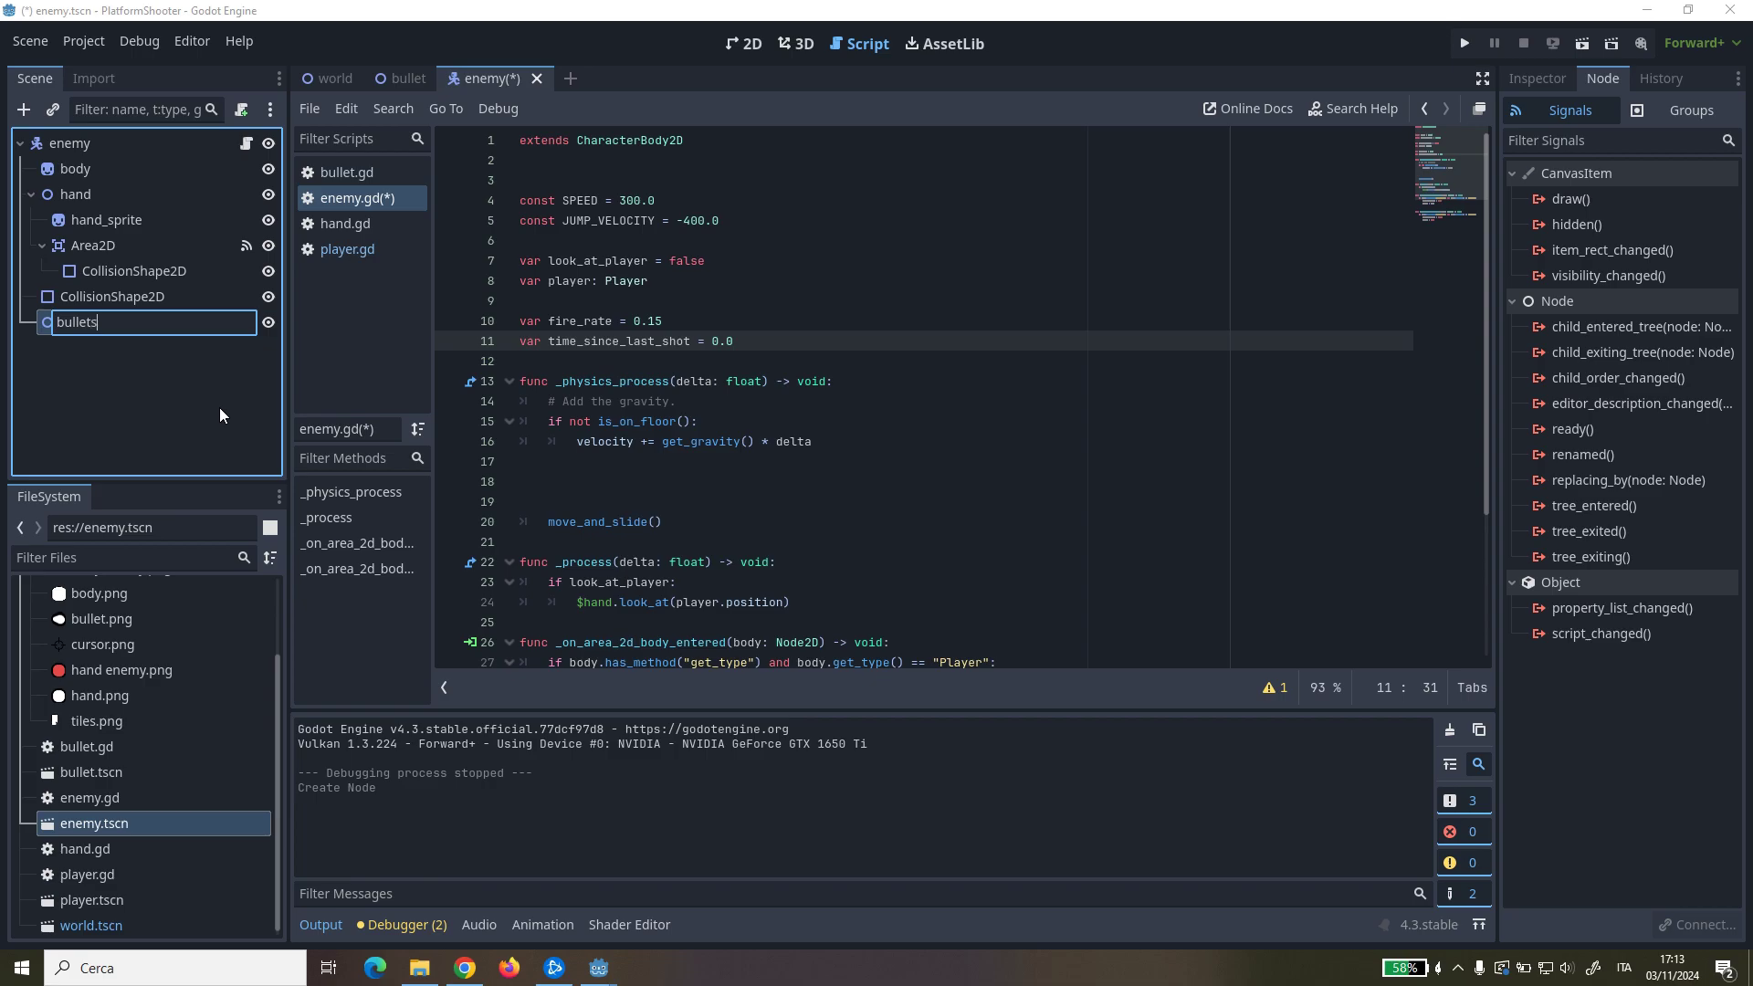
key(Return)
Step: Insert blank lines below time_since_last_shot in enemy.gd
click(783, 338)
key(Return)
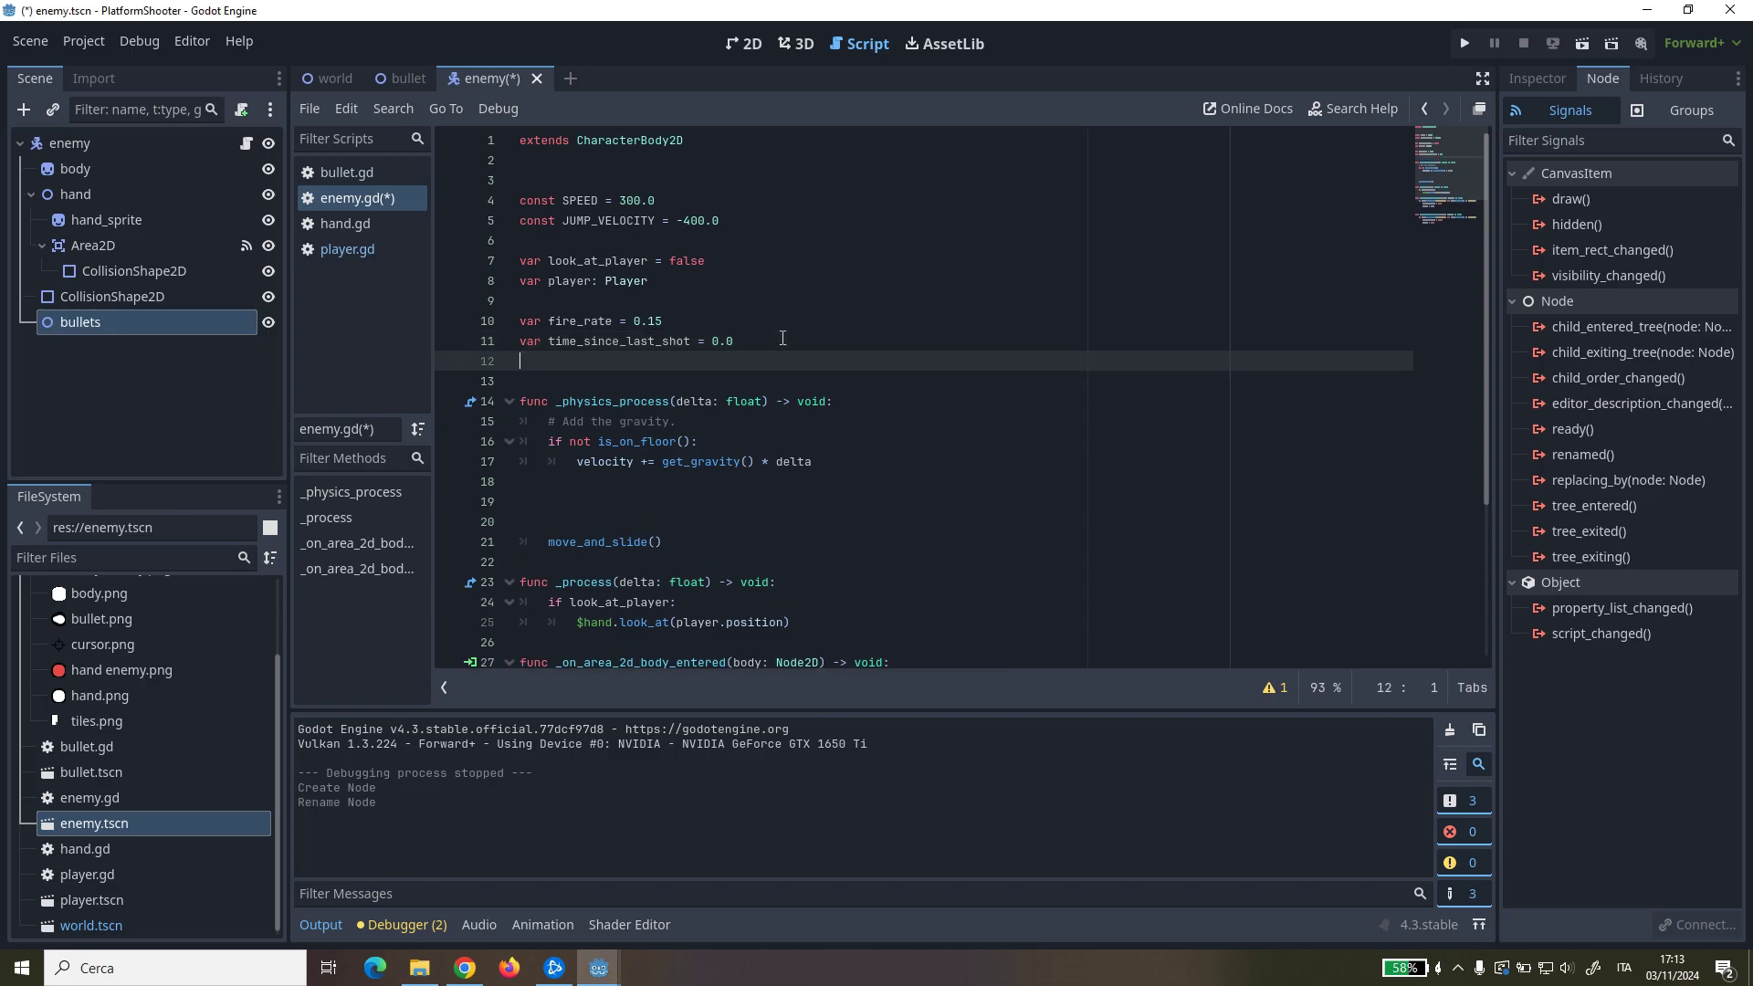
key(Return)
Step: Declare var bullet = preload("res://bullet.tscn") in enemy.gd
text(var bullet)
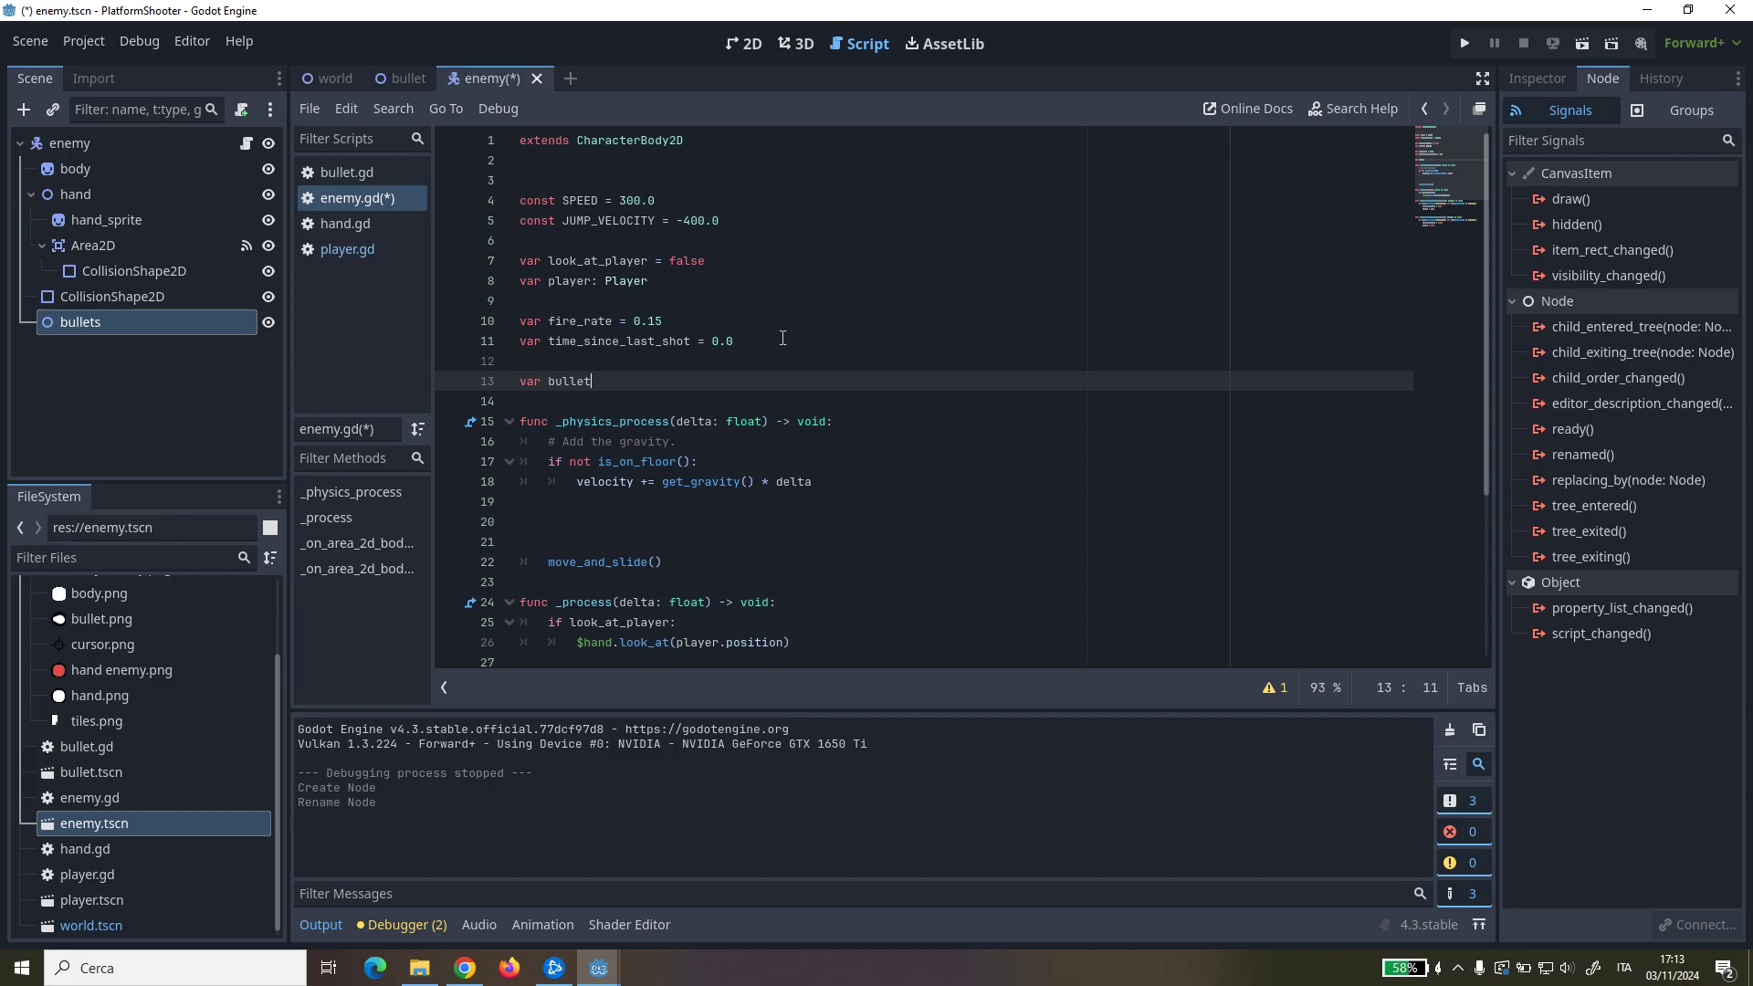
text( = pre)
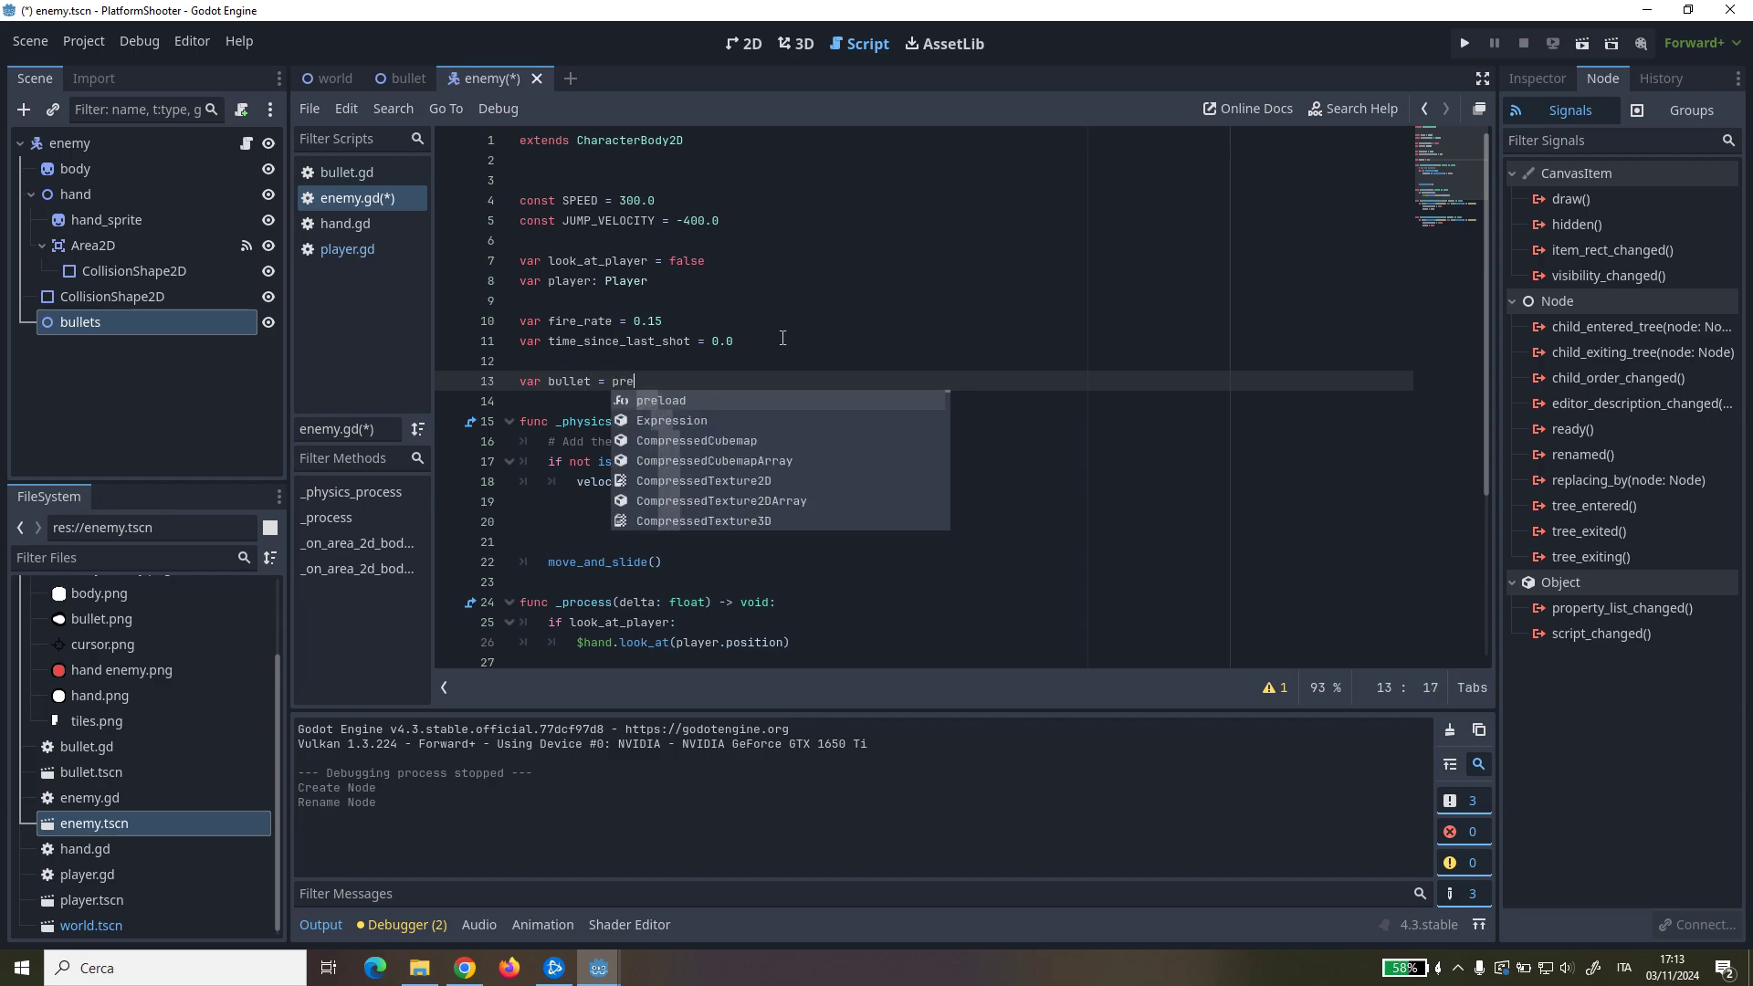
text(lo)
key(Return)
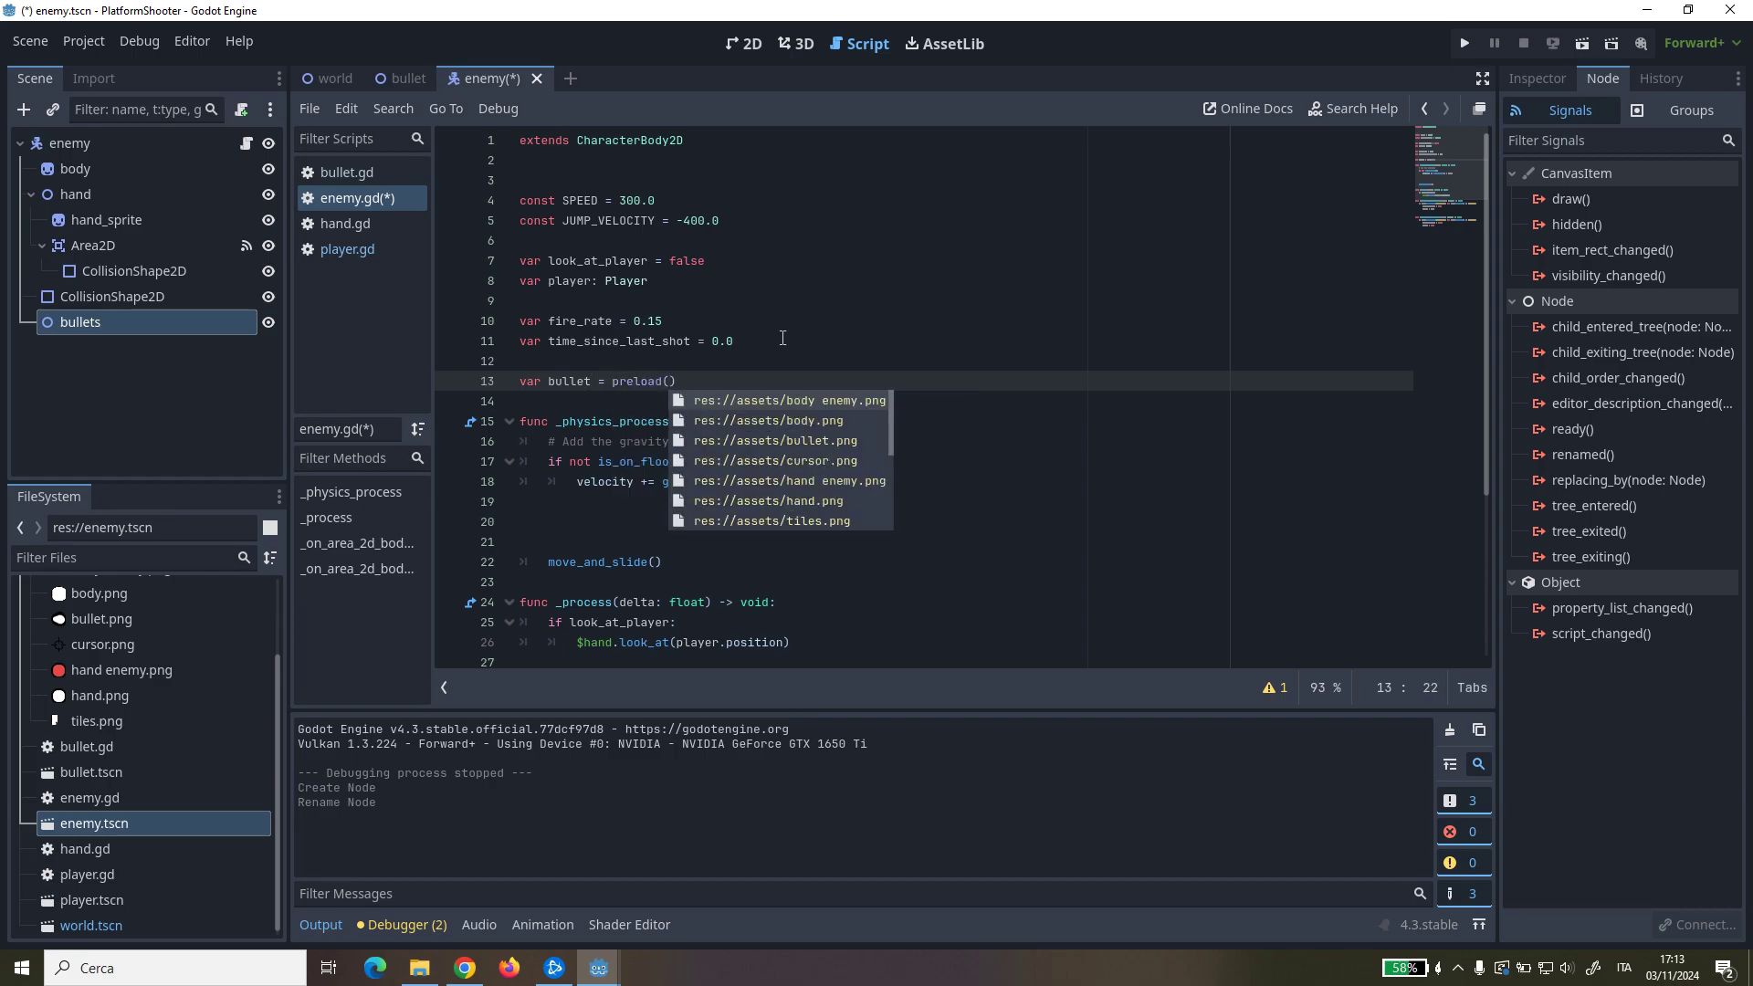
key(Down)
key(Down)
key(Down)
key(Down)
key(Down)
key(Down)
key(Down)
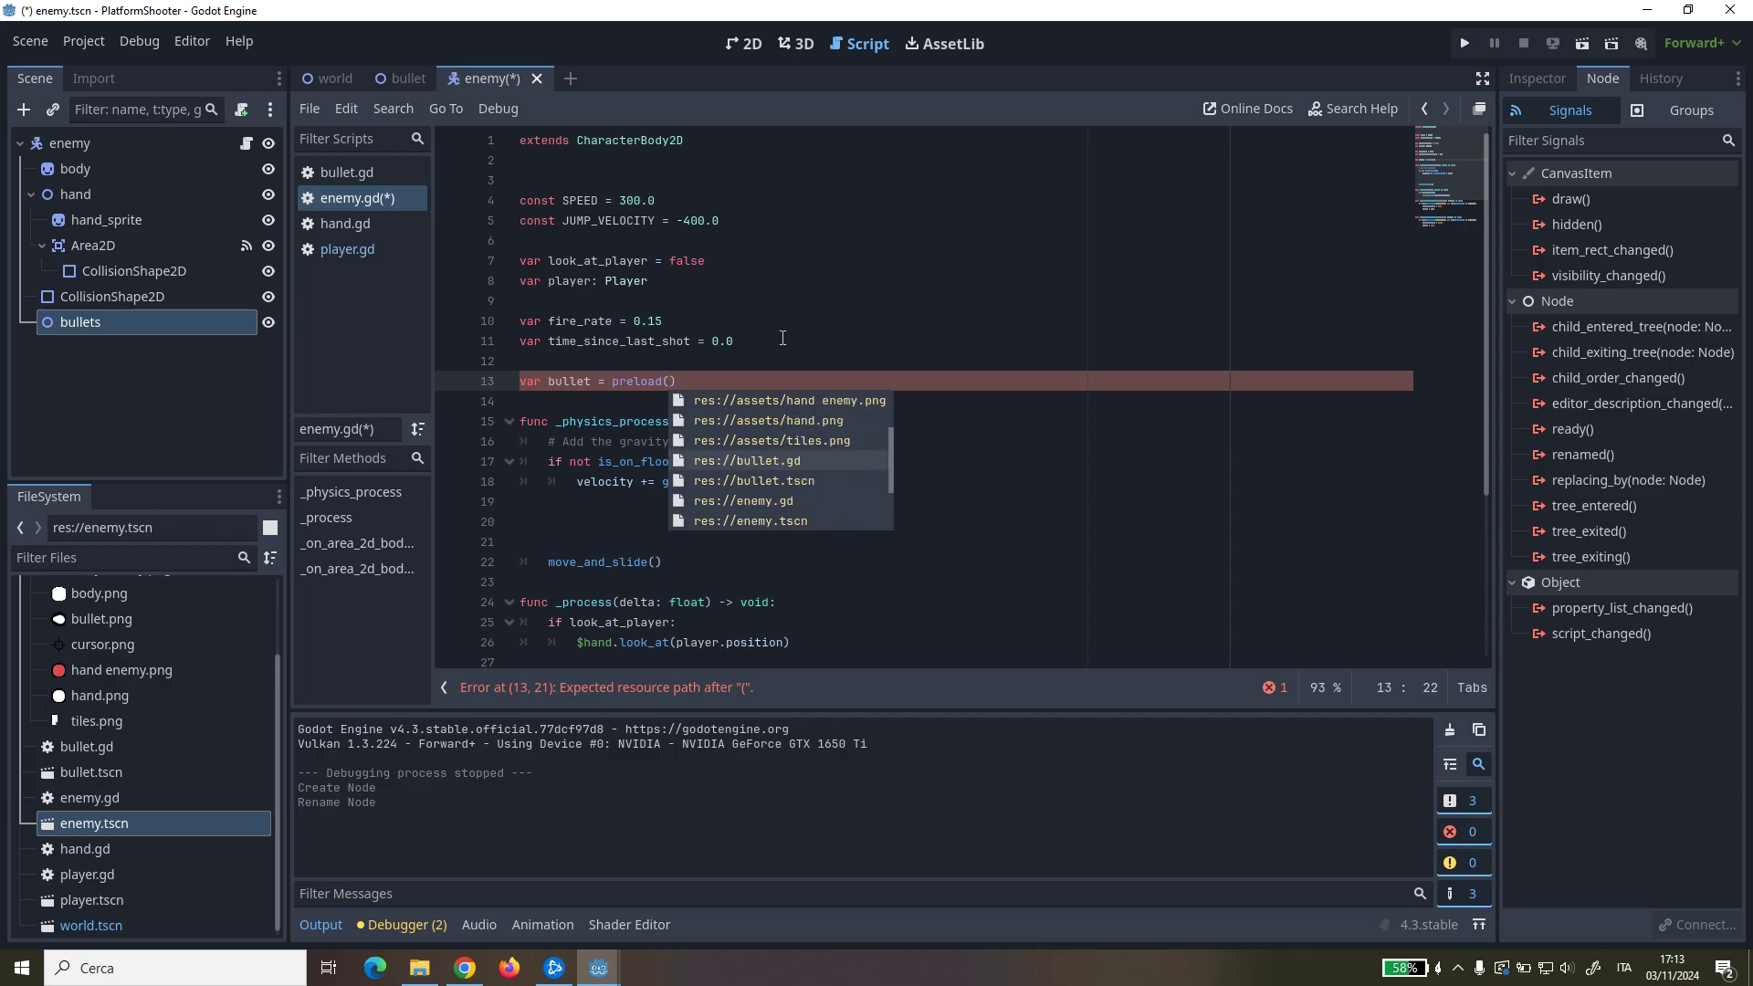
key(Down)
key(Return)
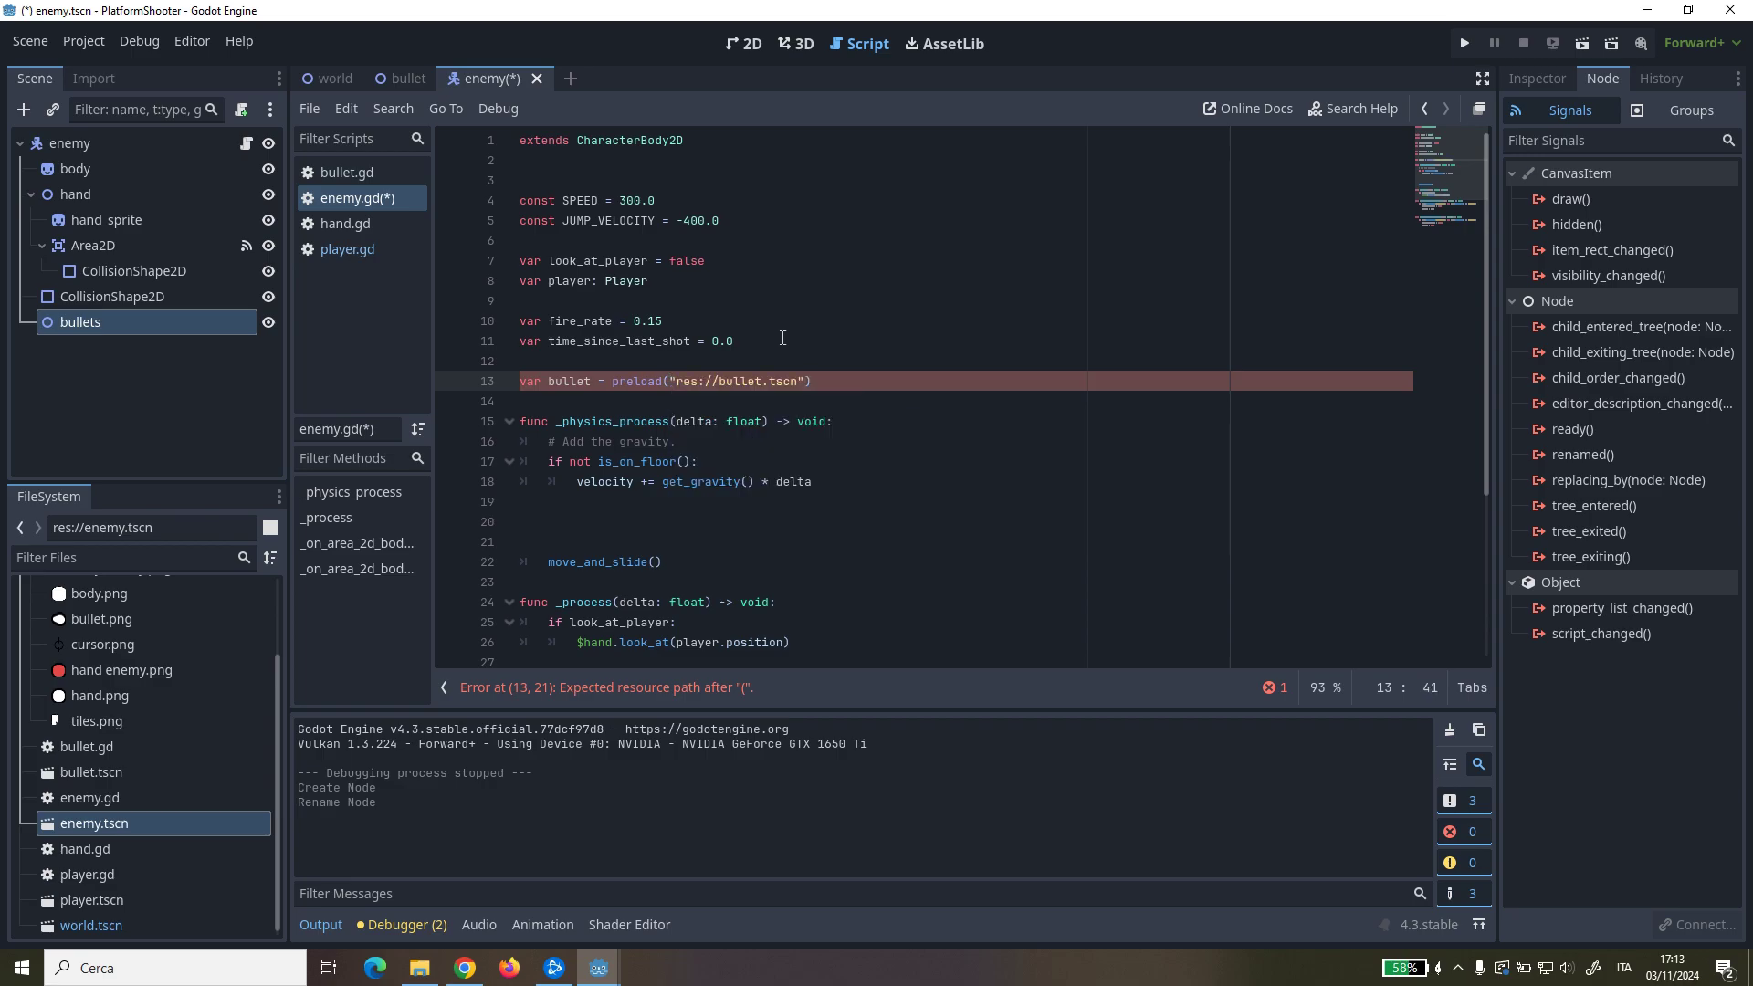
click(782, 338)
Step: Make time_since_last_shot += delta the first line of _process
scroll(790, 351, down, 4)
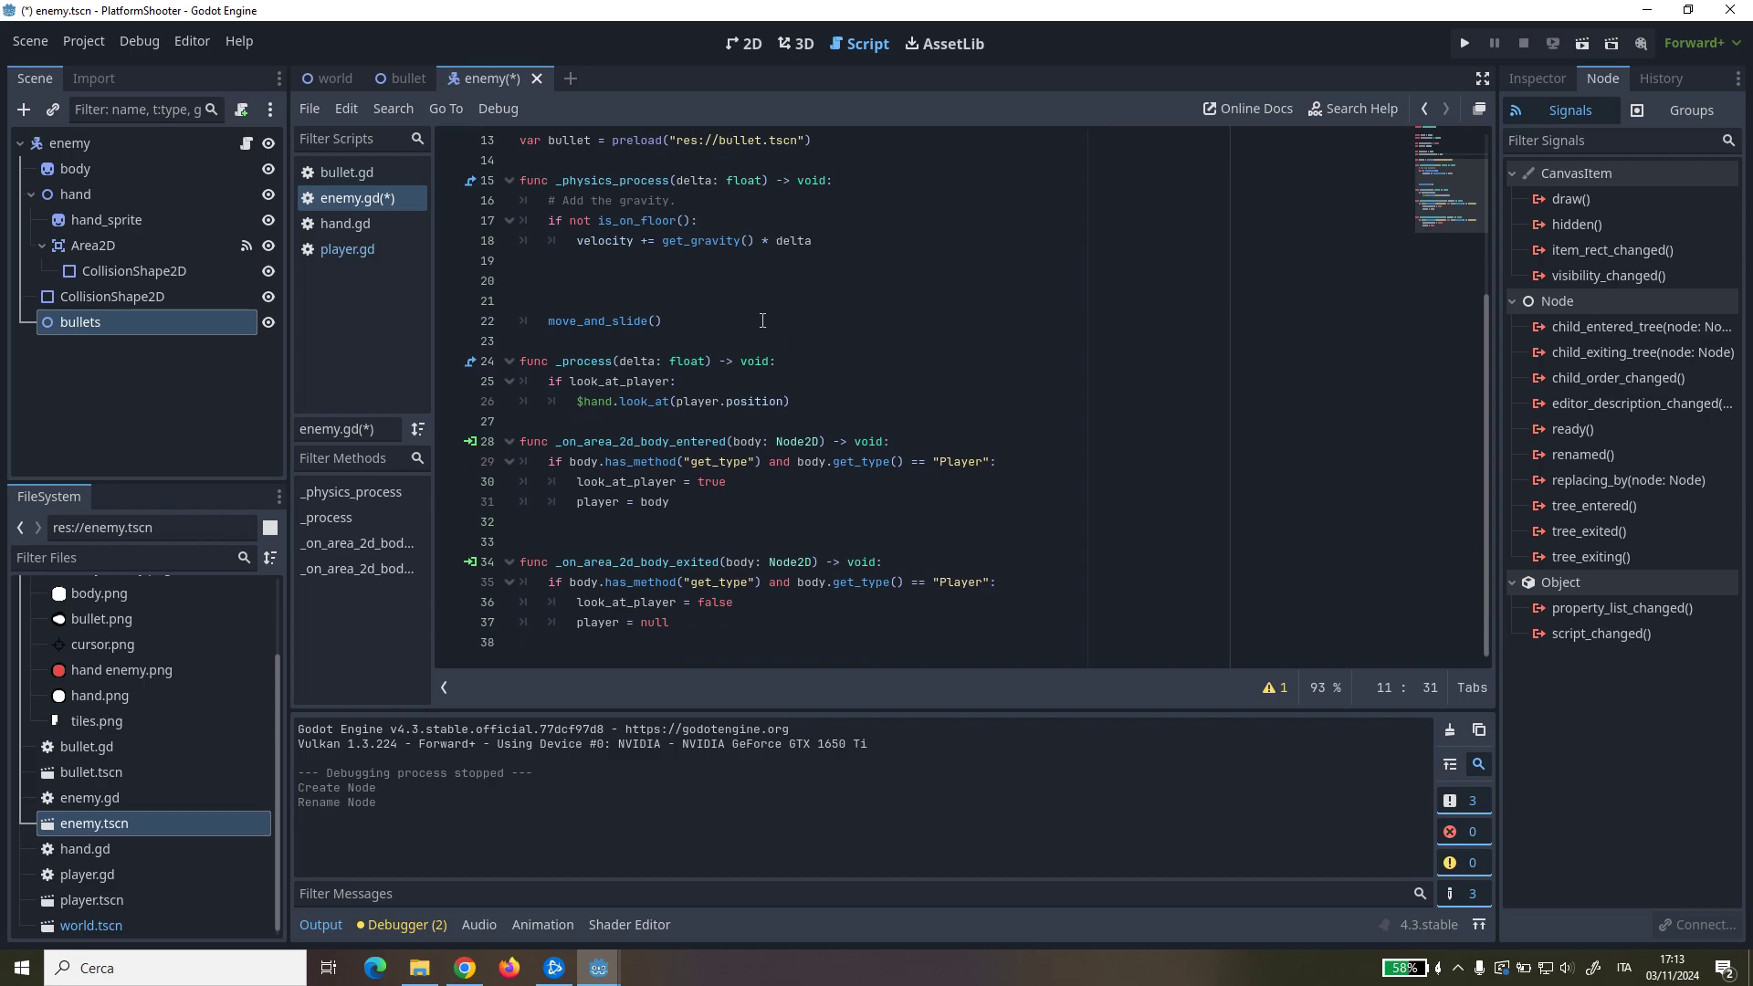
click(813, 363)
key(Return)
text(tim)
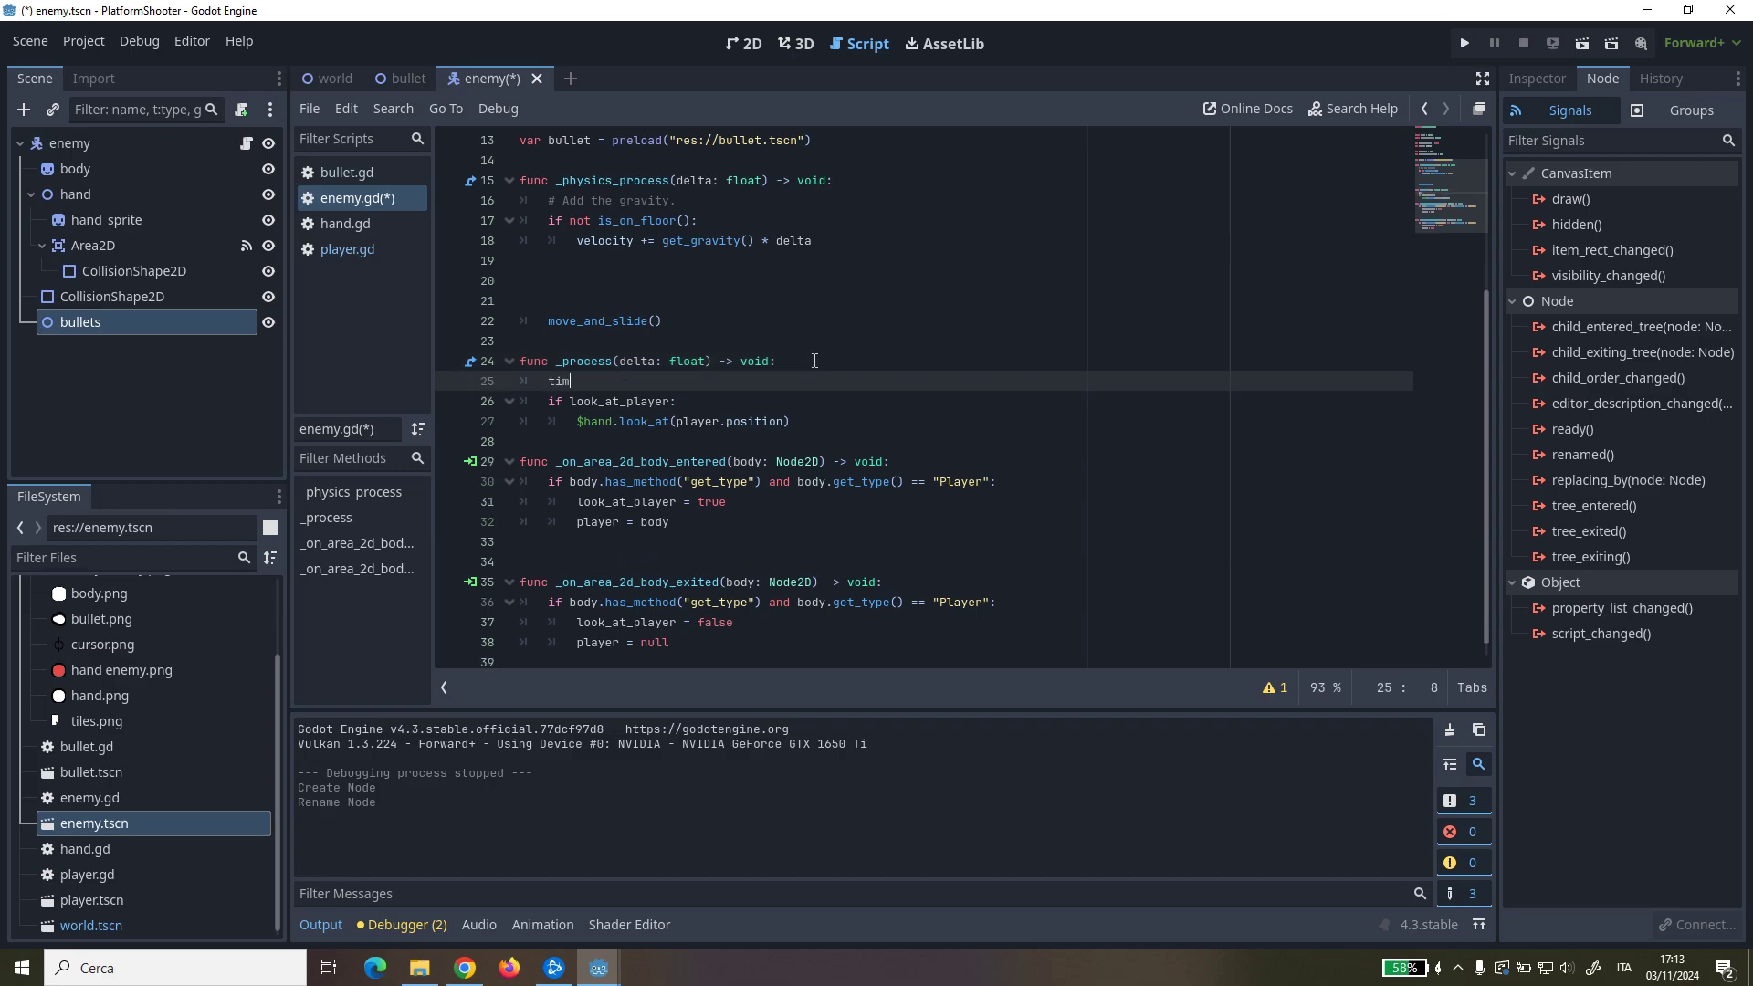
text(e)
key(Return)
text(+)
text(= delta)
Step: Above _process, start func fire(): with an 'if time_since_last_shot >= fire_rate:' check
click(769, 342)
key(Return)
key(Return)
key(Up)
text(func )
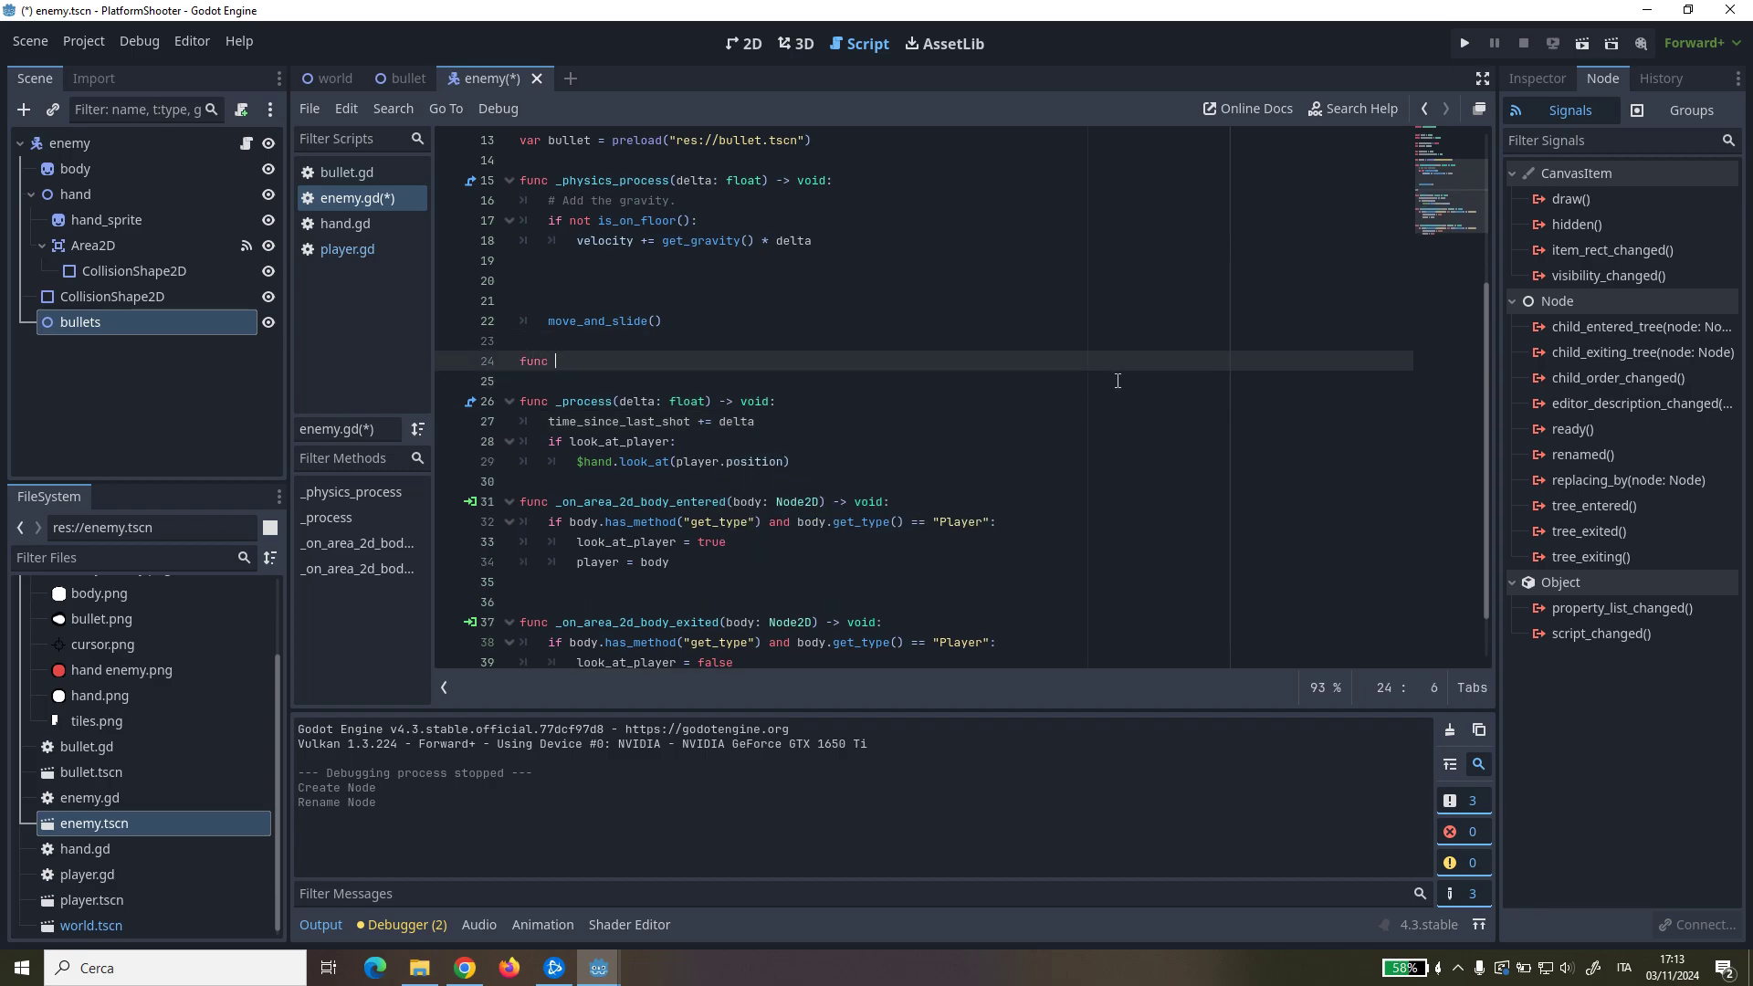
text(fire())
text(:)
key(Return)
text(if )
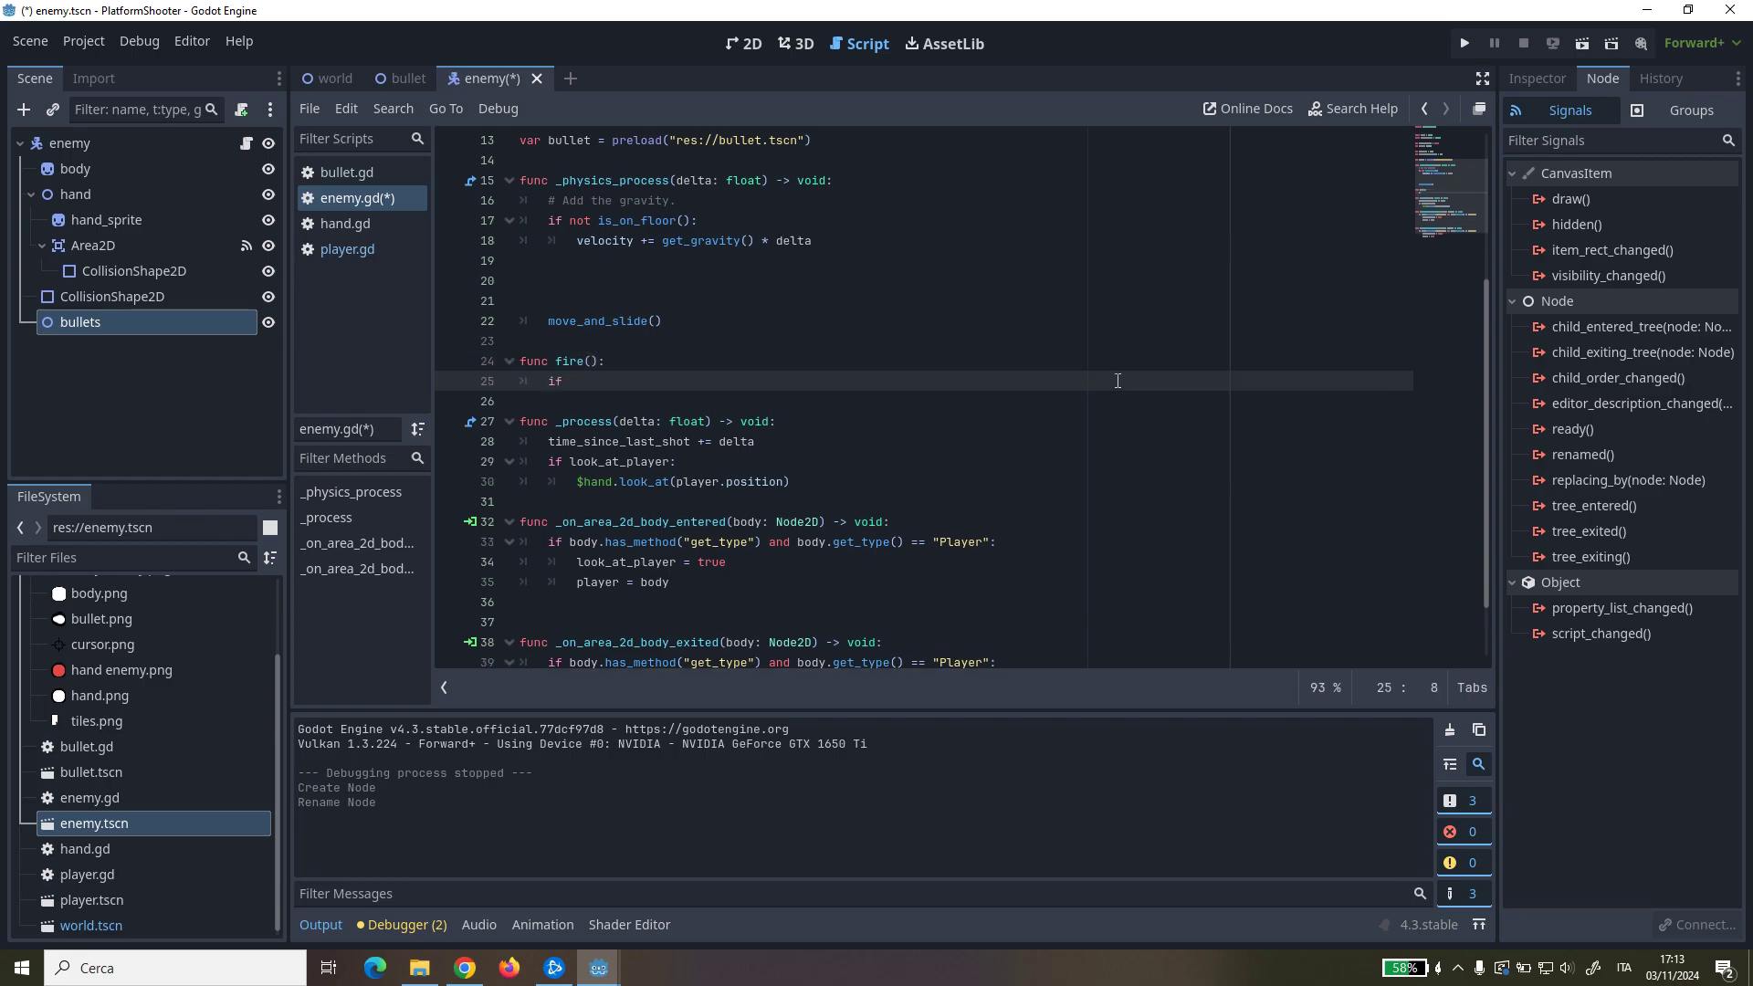
text(time)
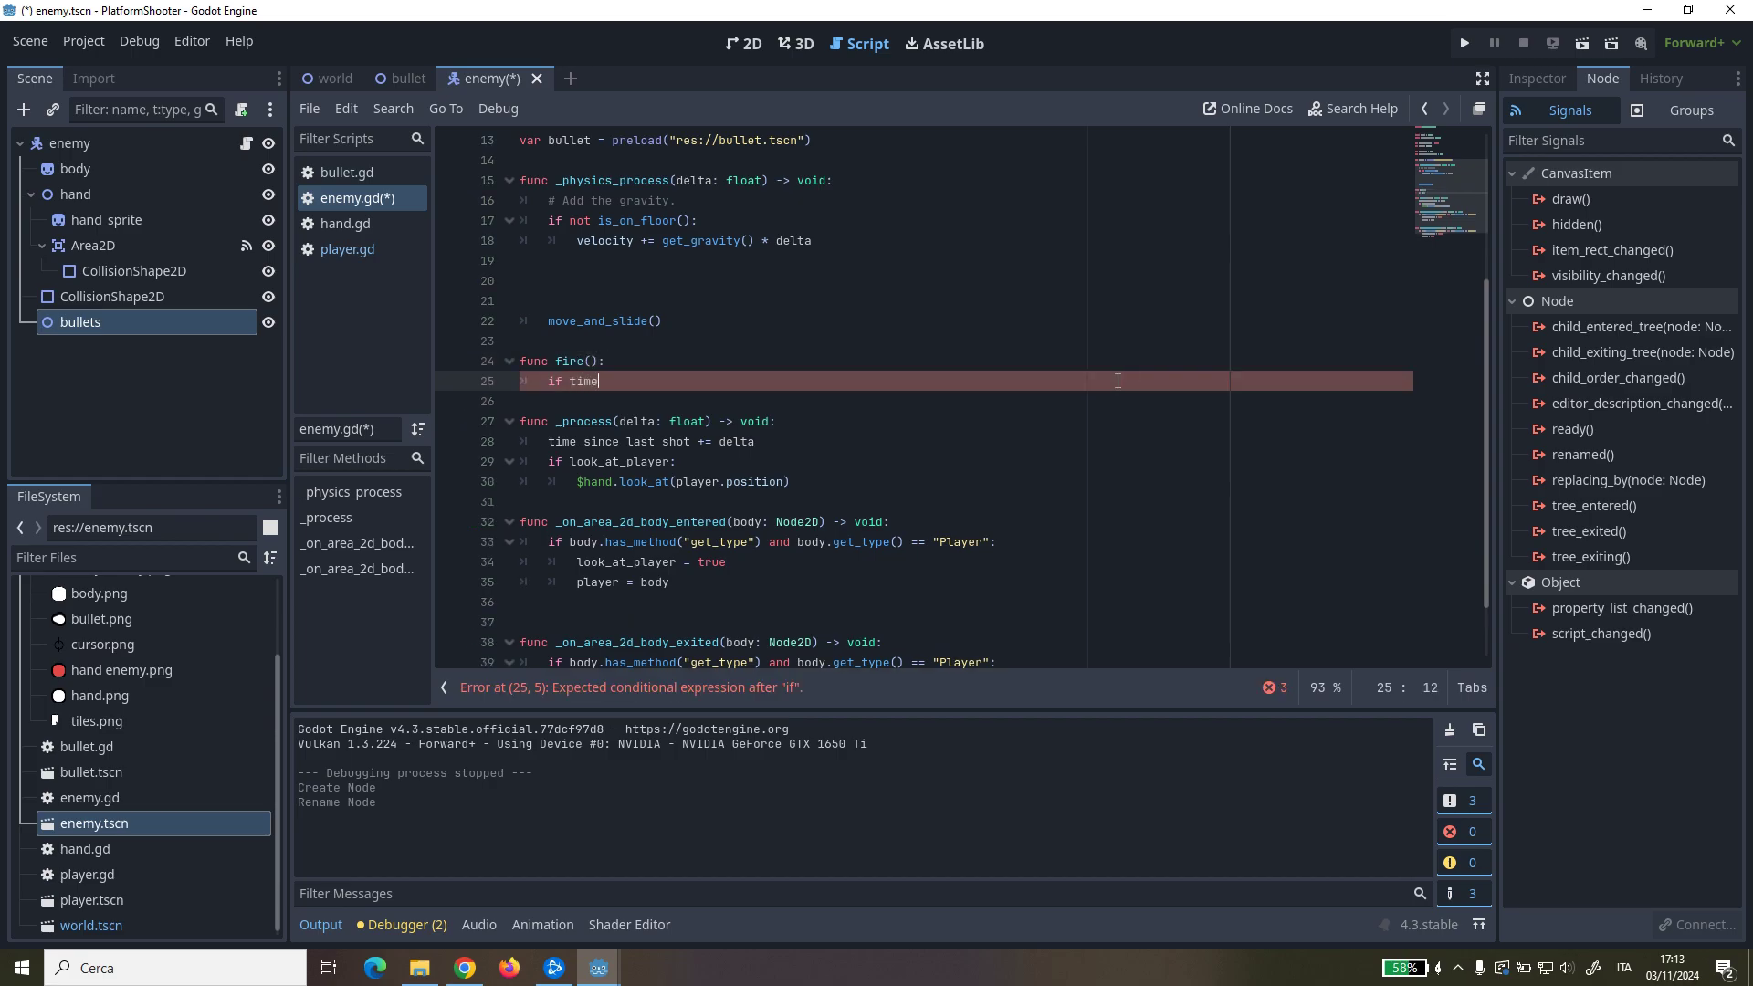
key(Return)
text(>= fire)
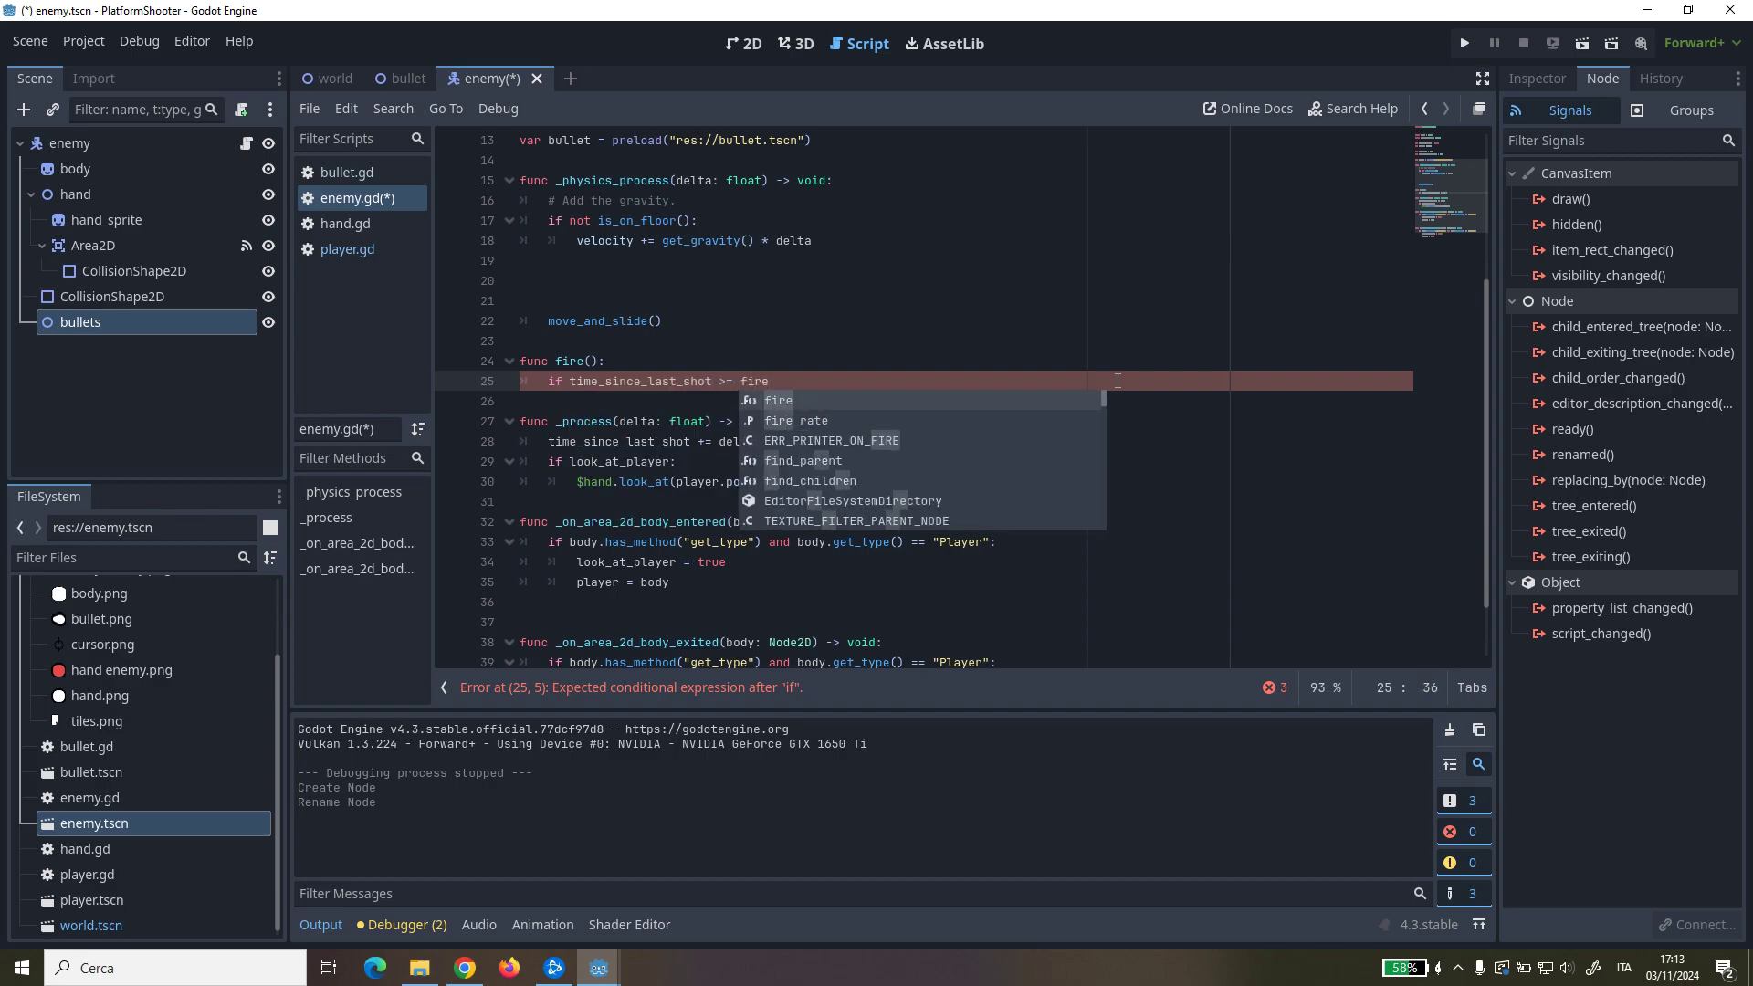
key(Down)
key(Return)
text(:)
key(Return)
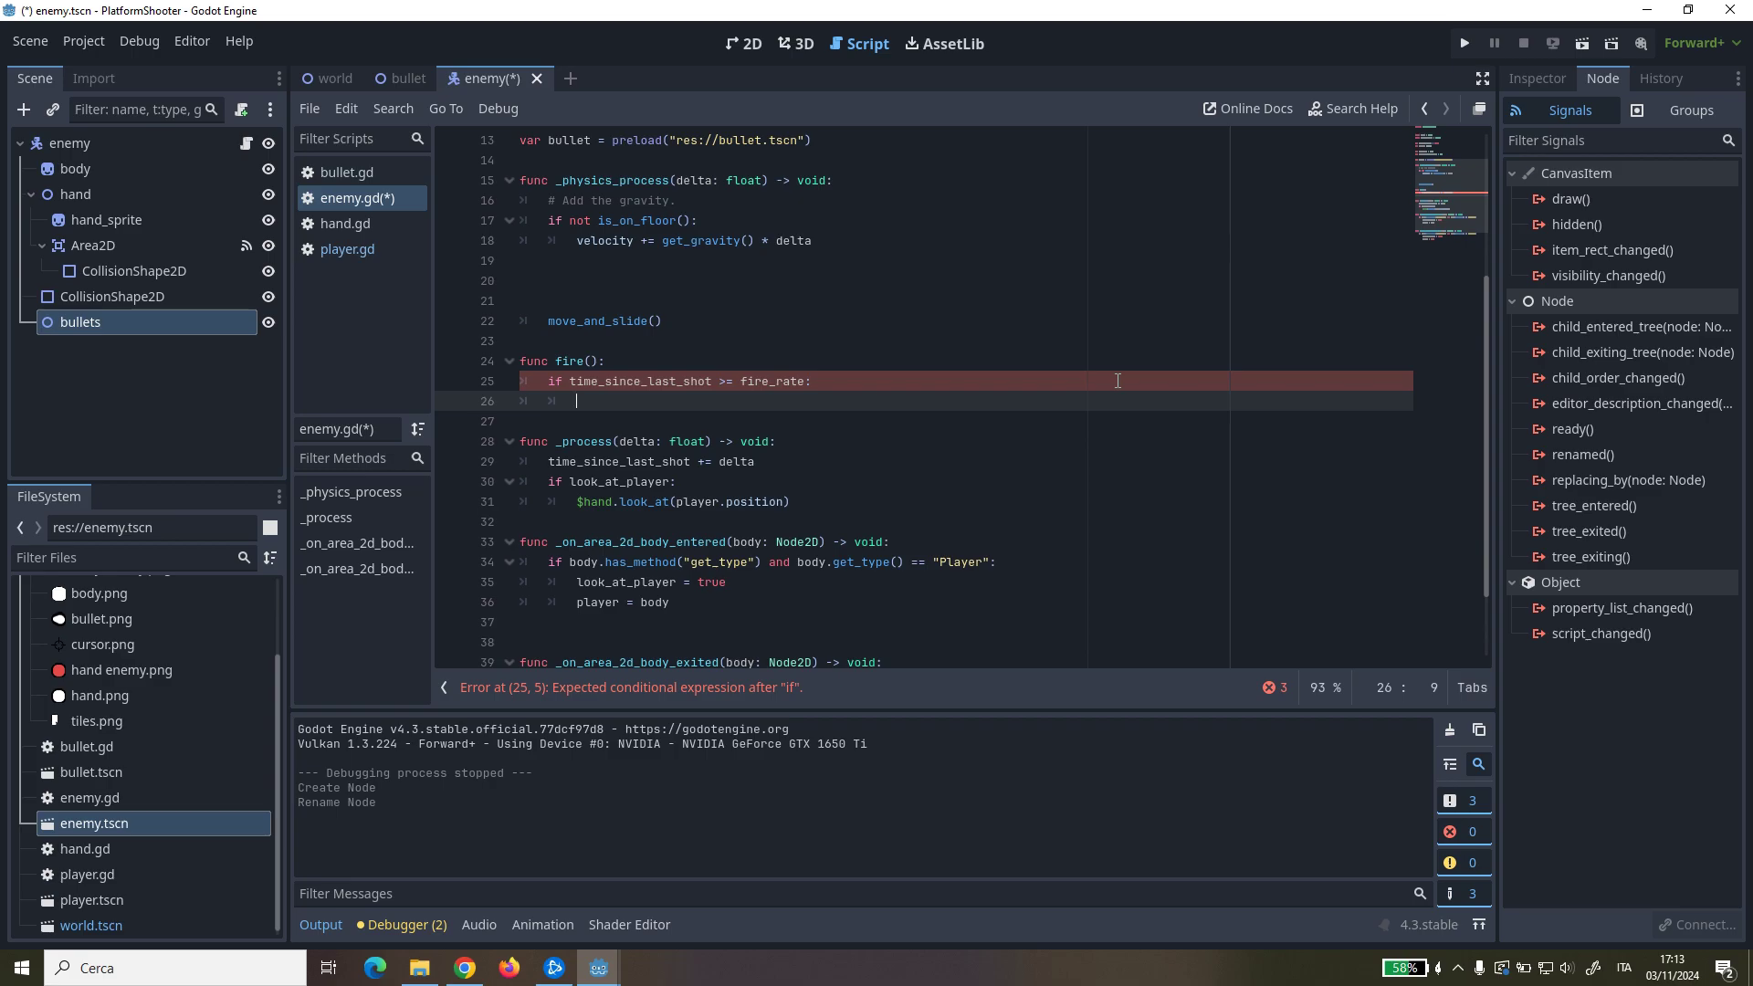
Step: Instantiate bullet_i from bullet and set bullet_i.transform to $hand.transform
text(var bullet_i )
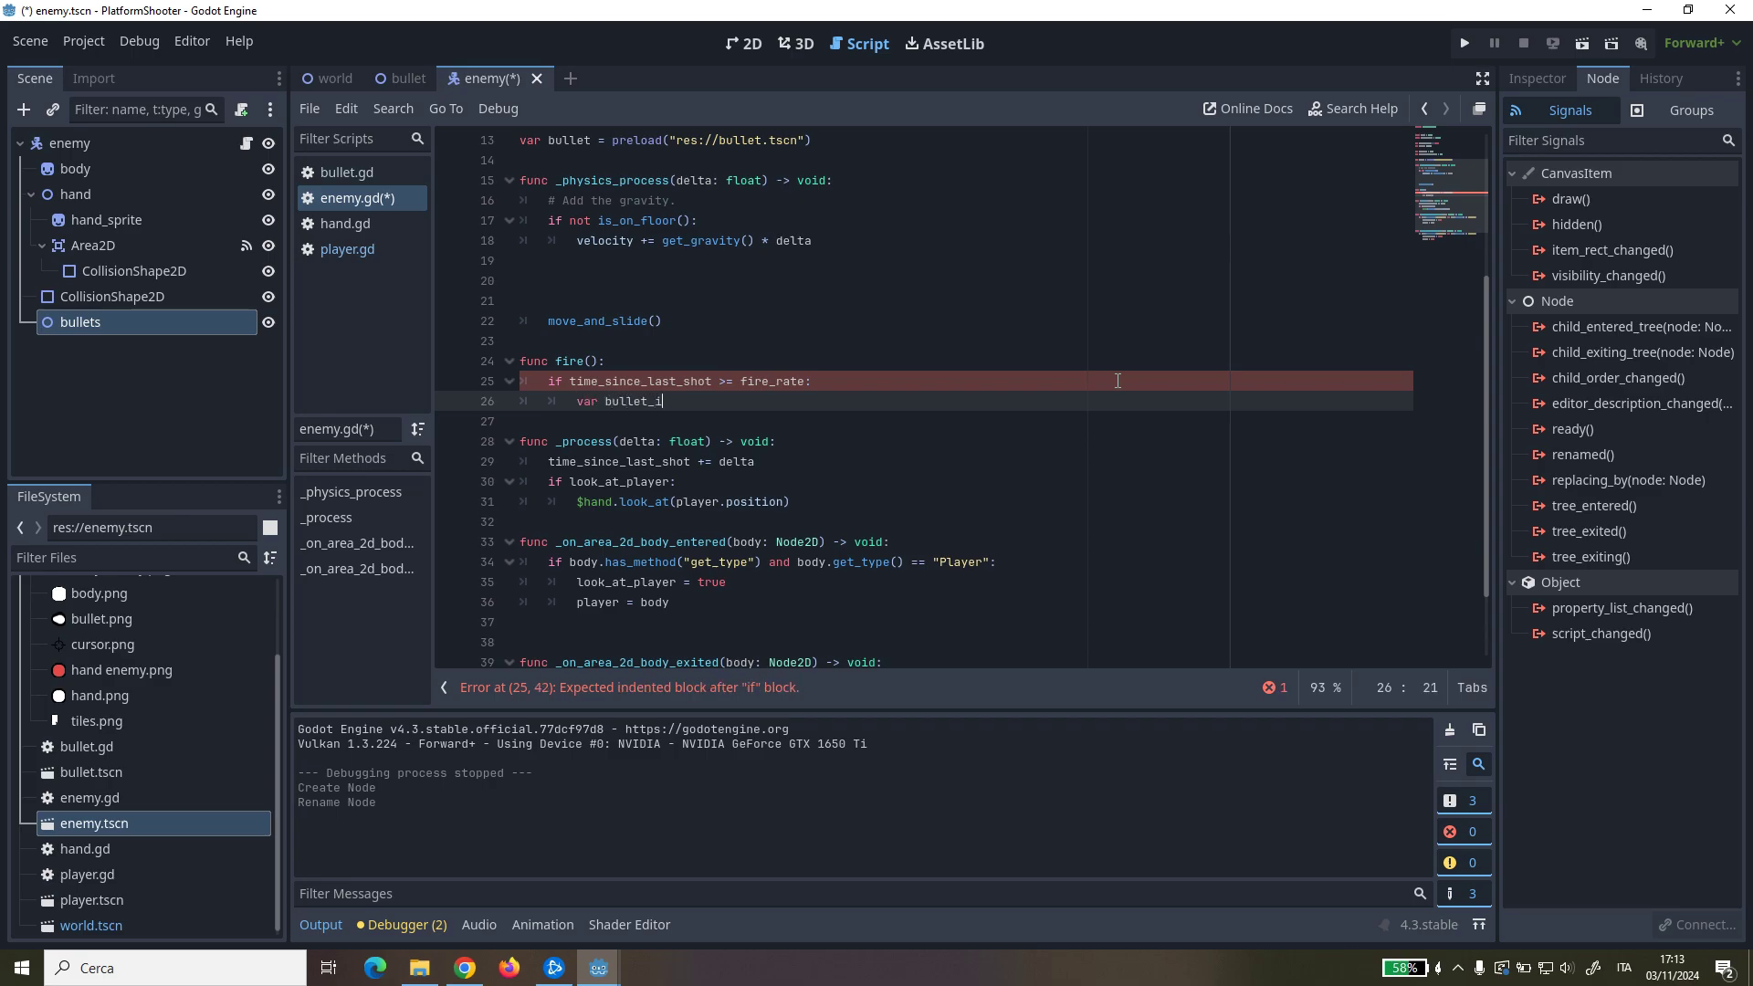
text(= )
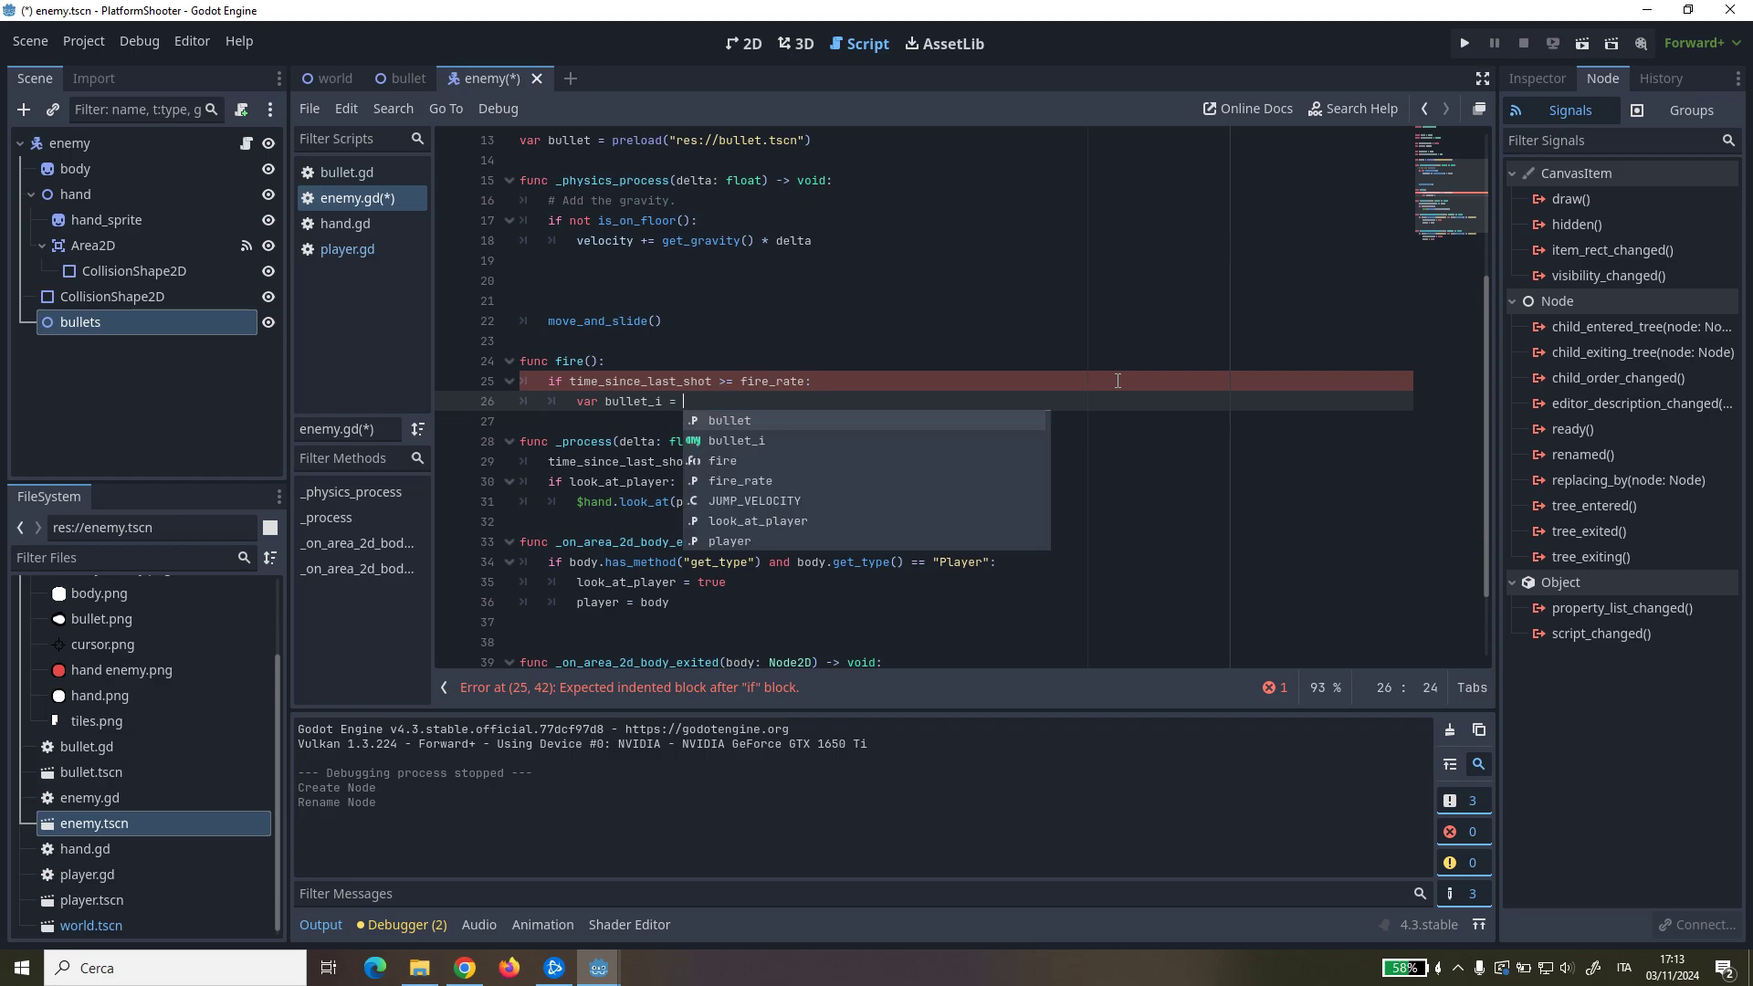
text(bullet.in)
key(Return)
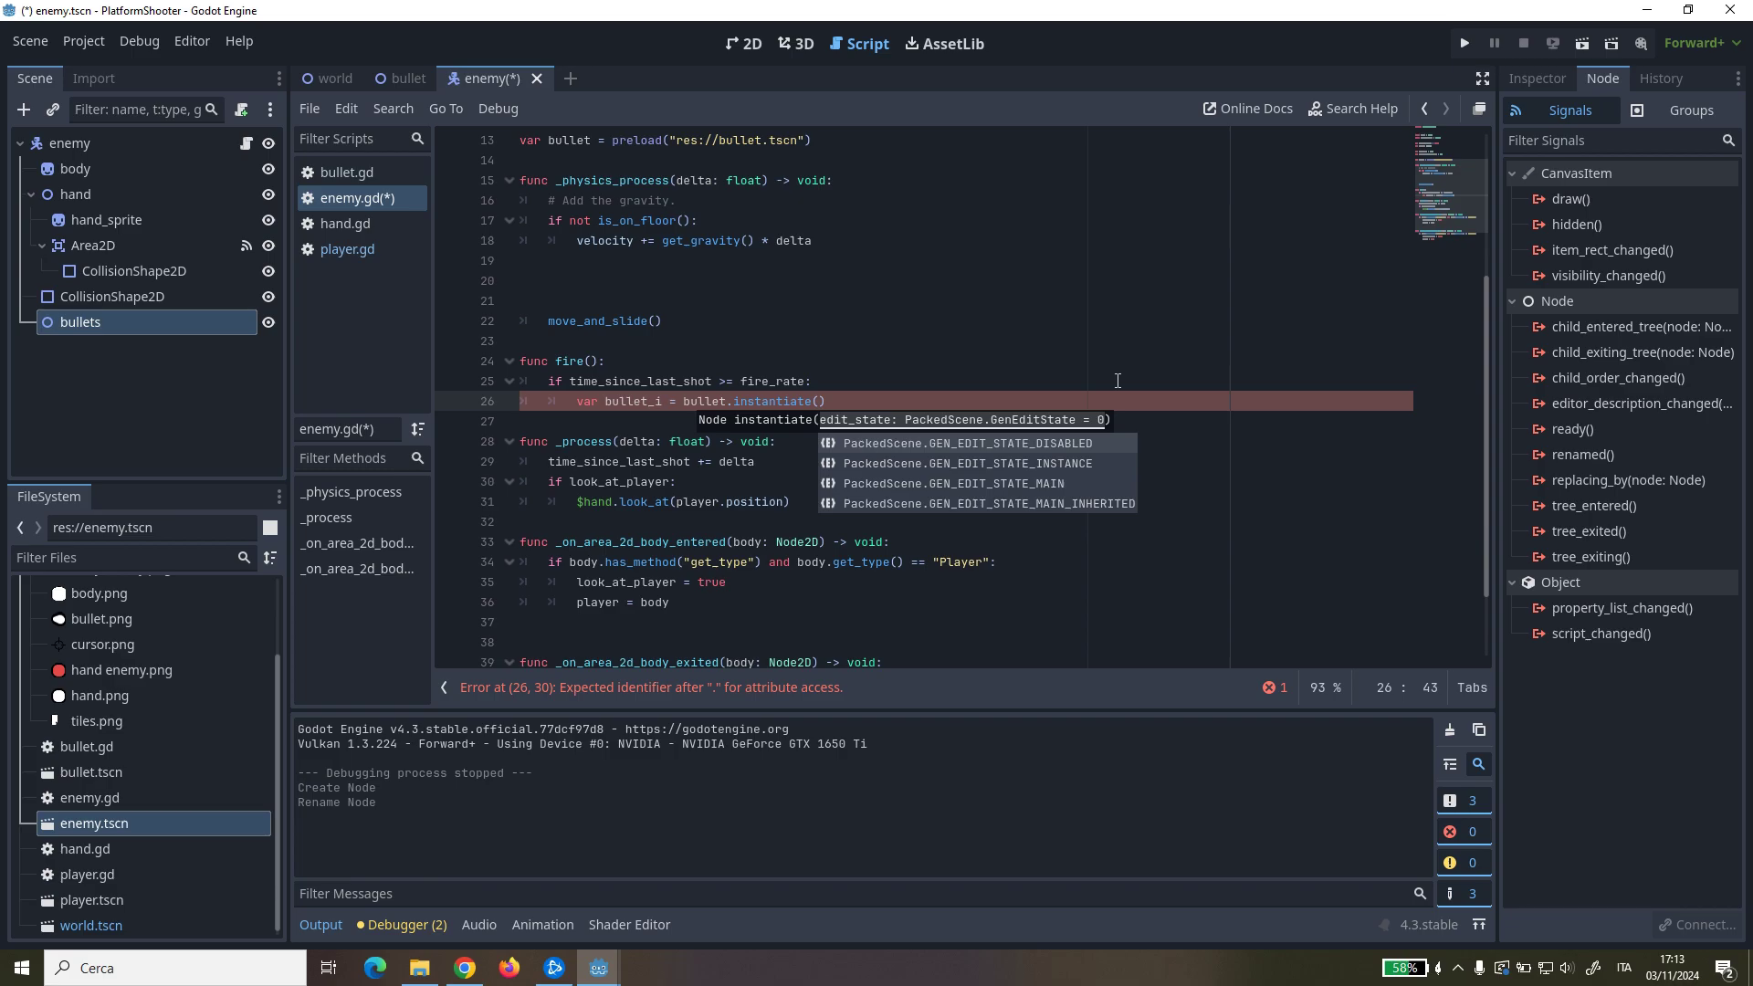
key(Right)
key(Return)
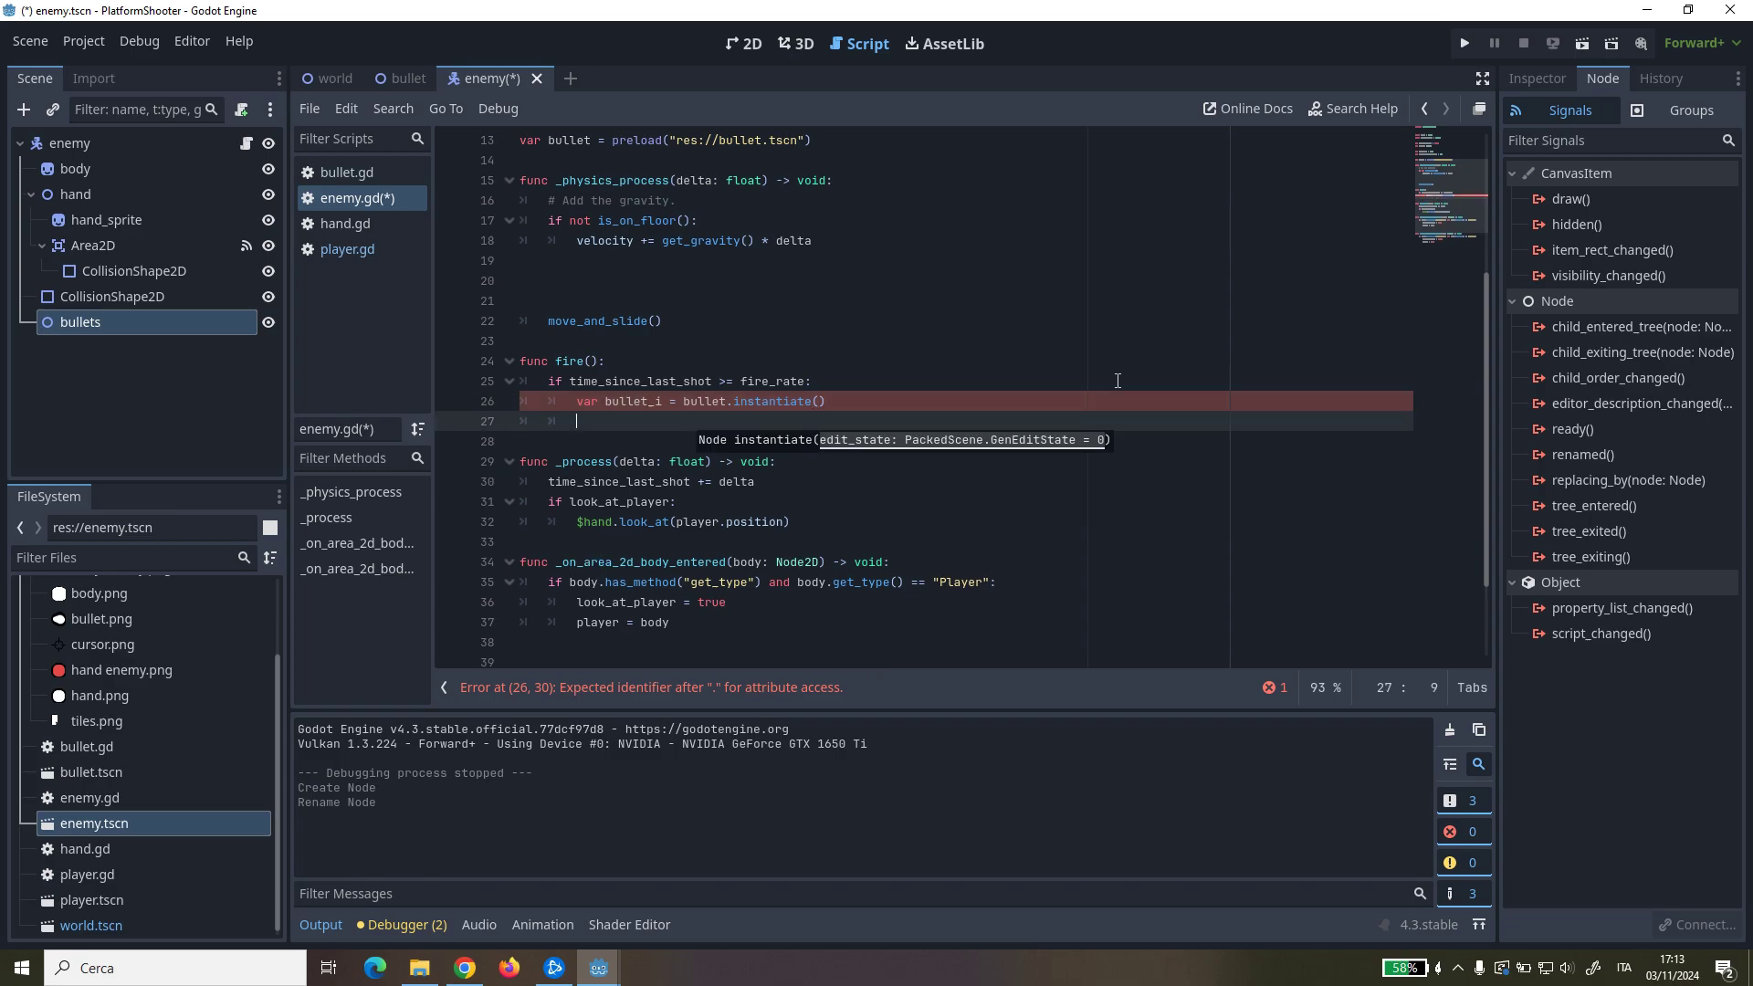
text(bu)
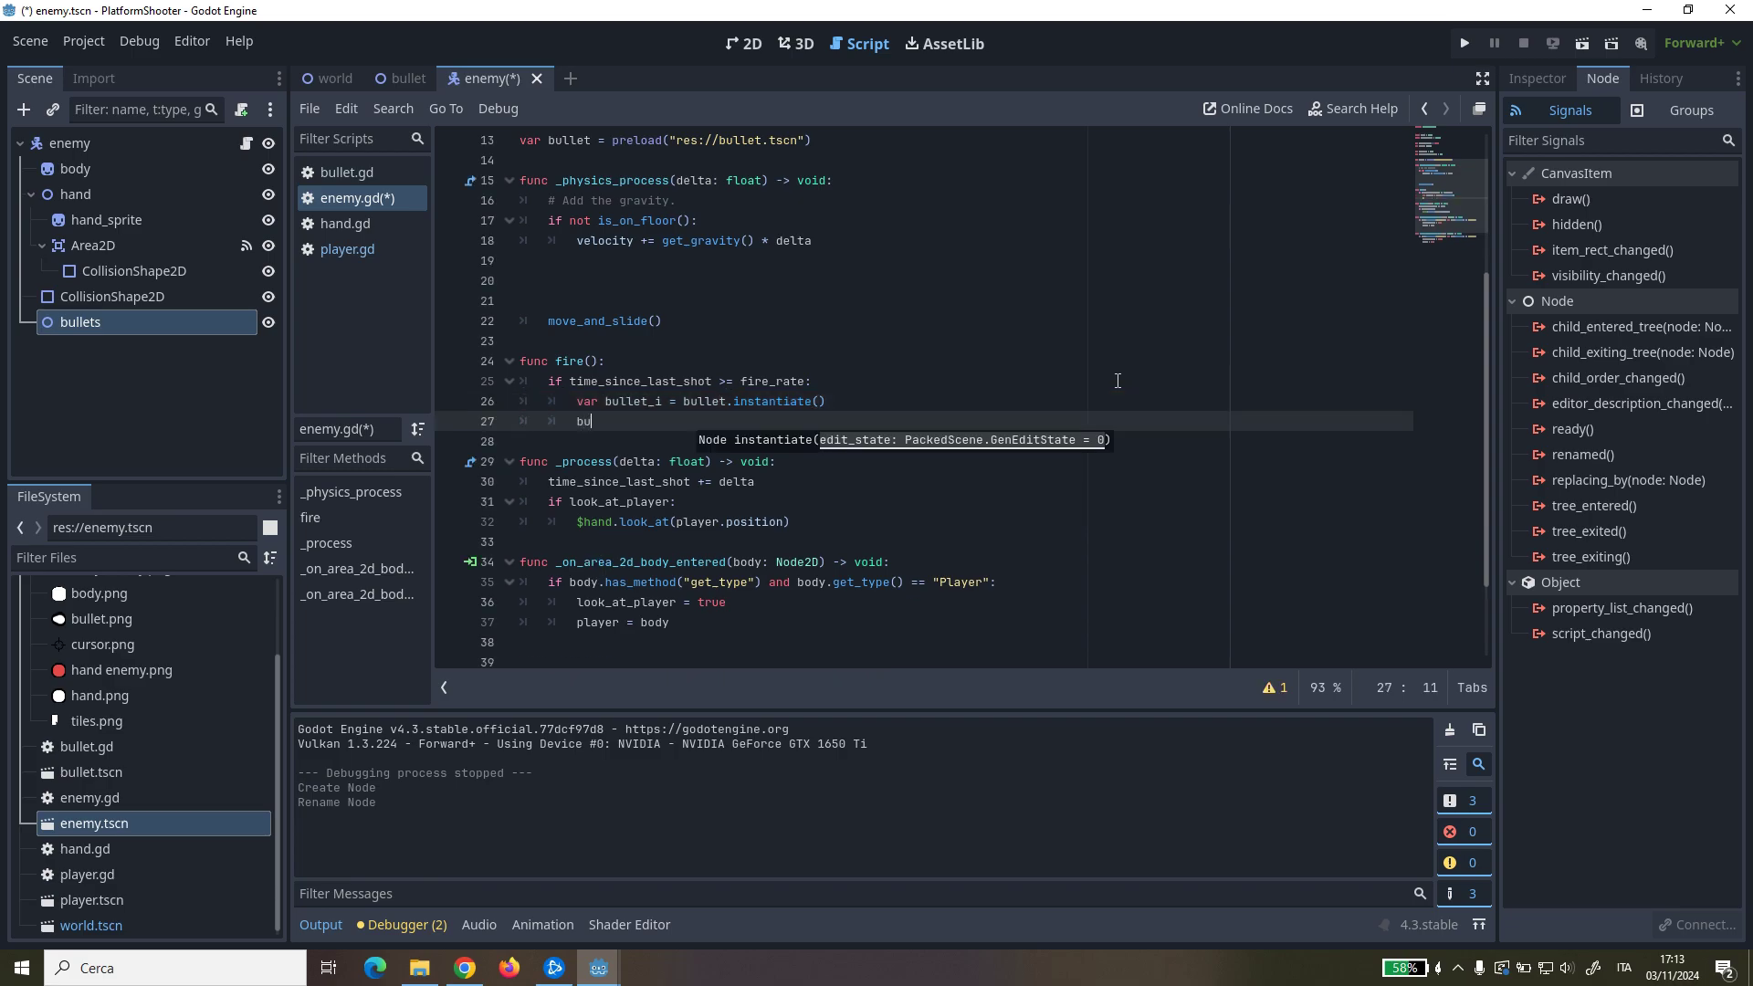
text(ll)
key(Down)
key(Return)
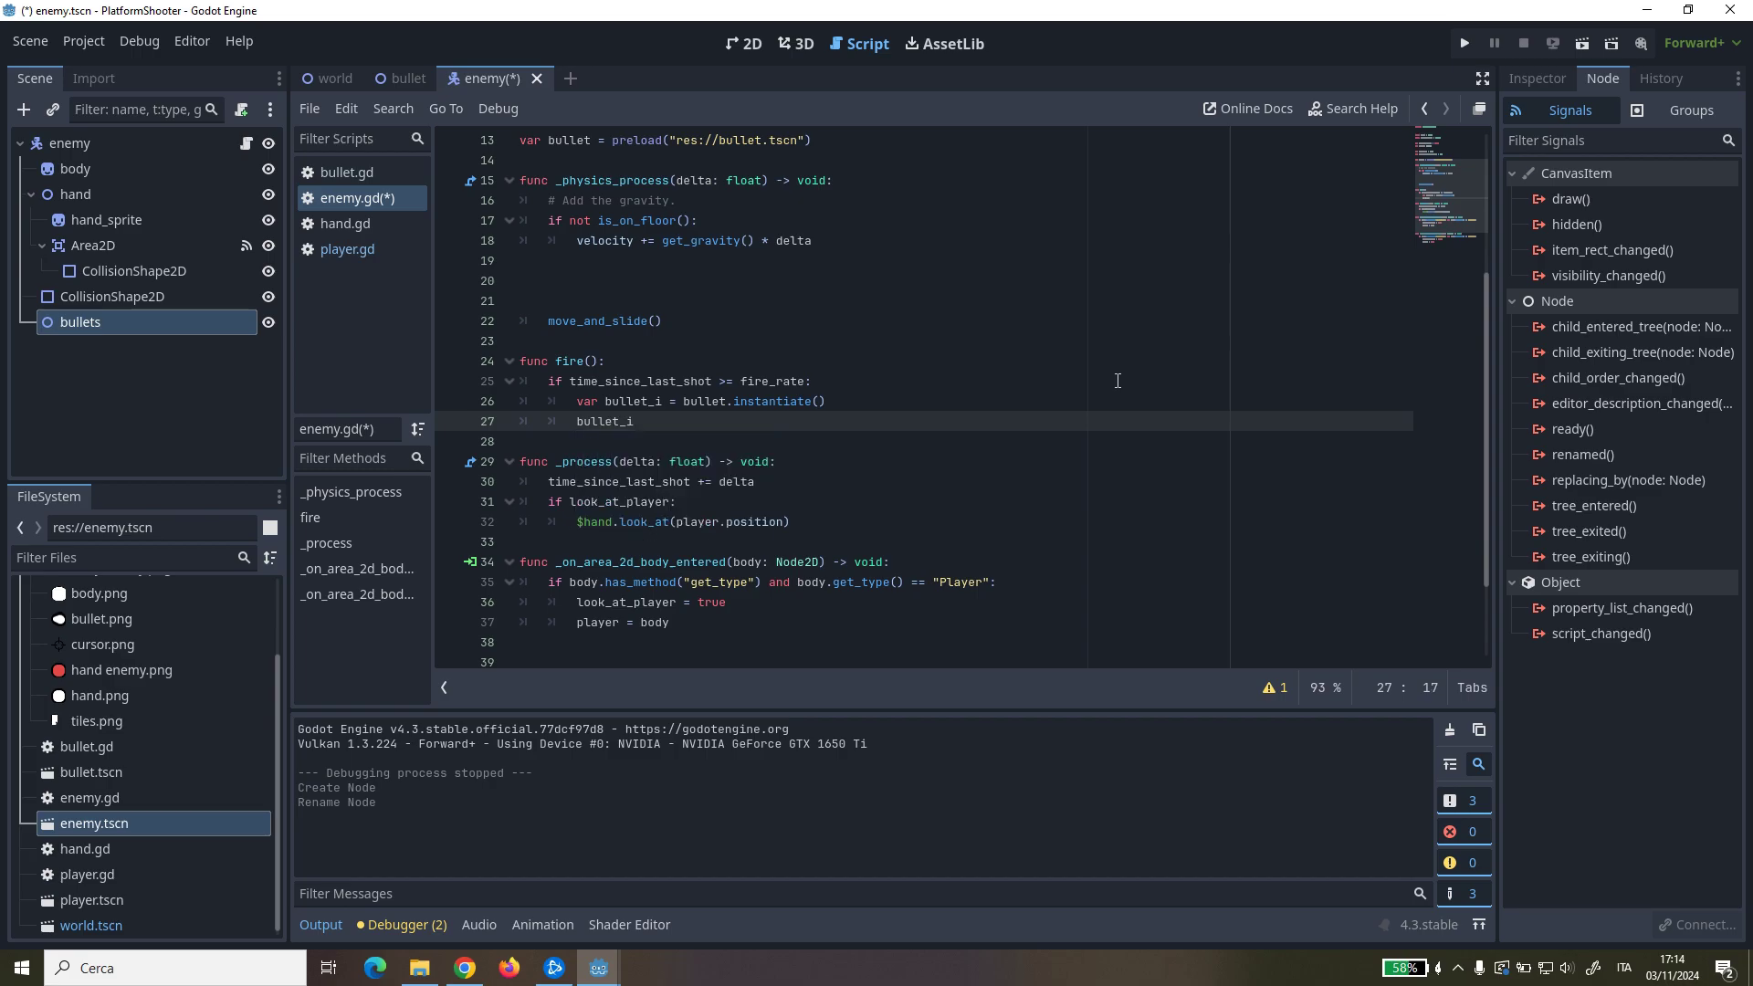
text(.tran)
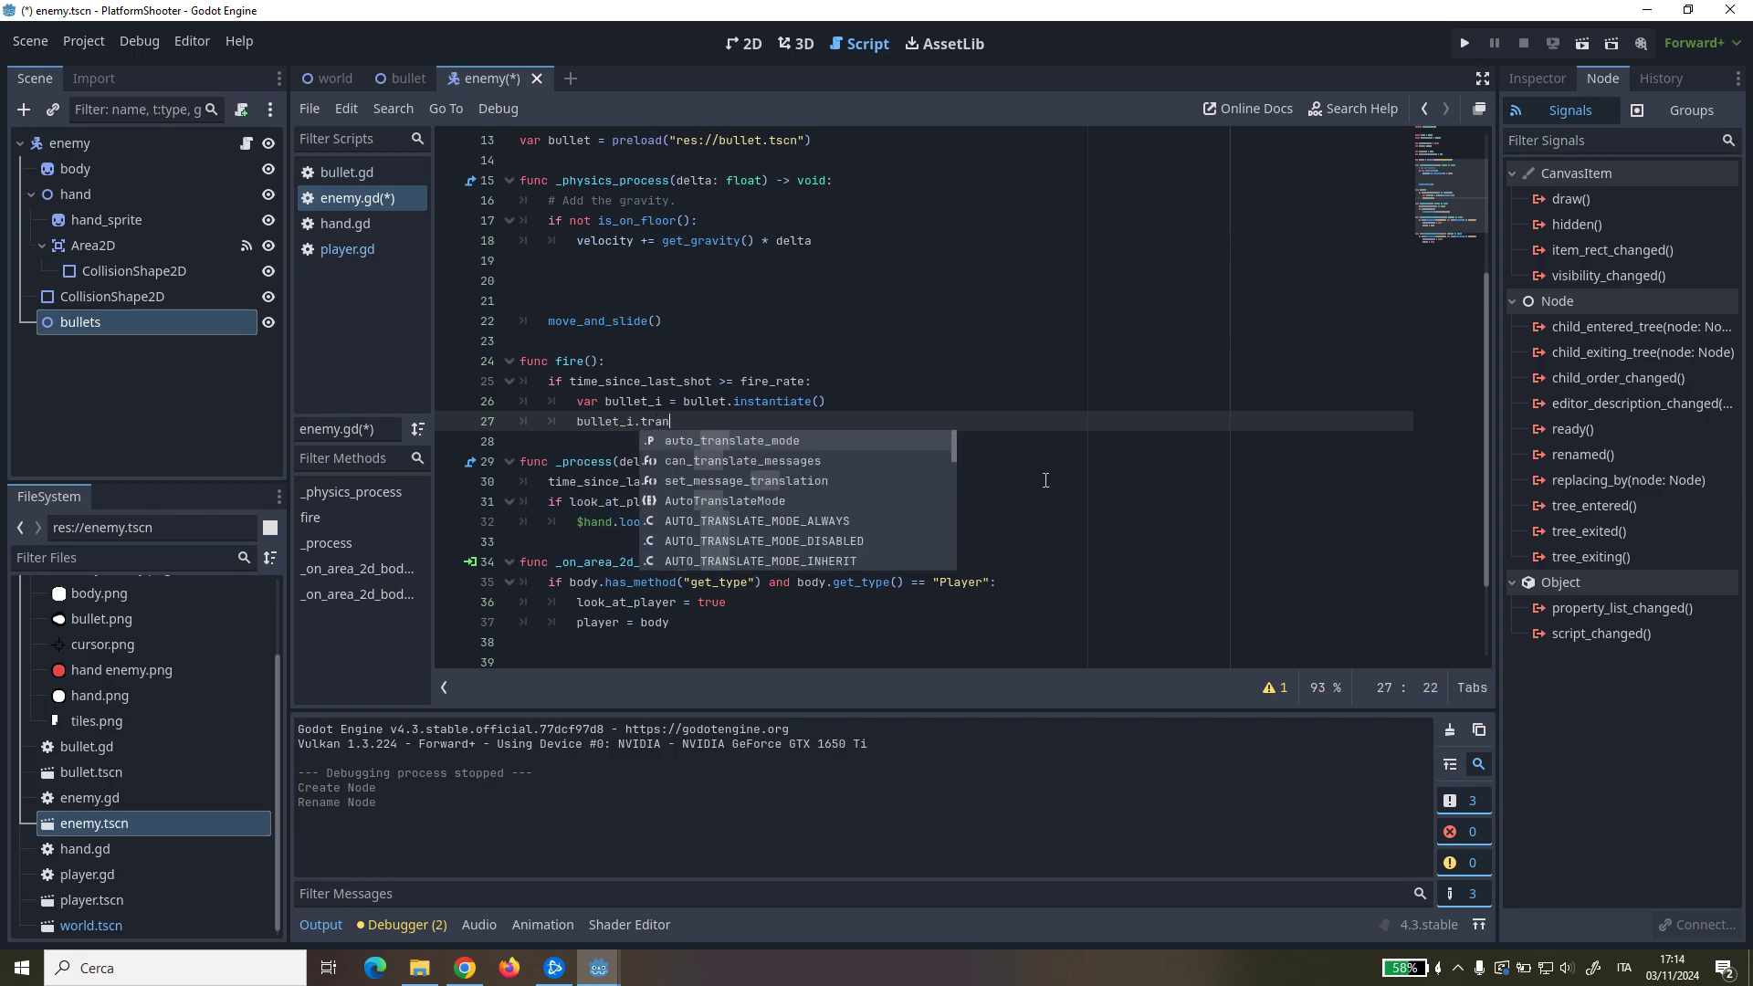
text(sform )
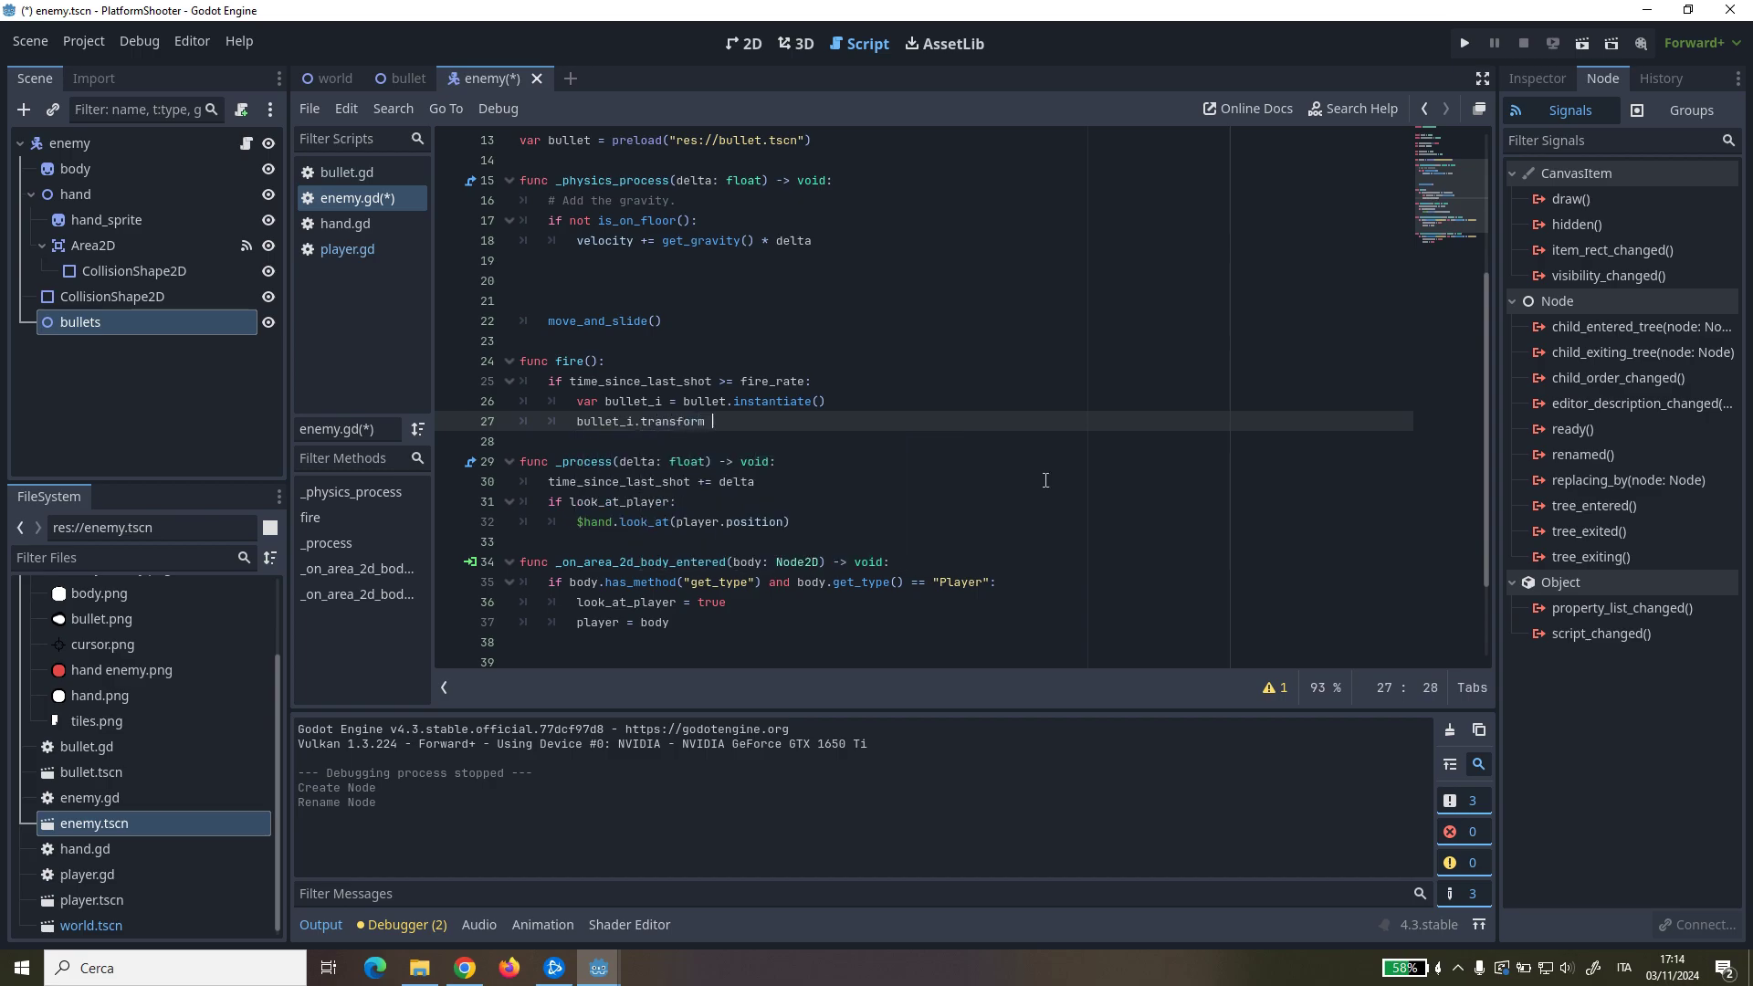
text(= $)
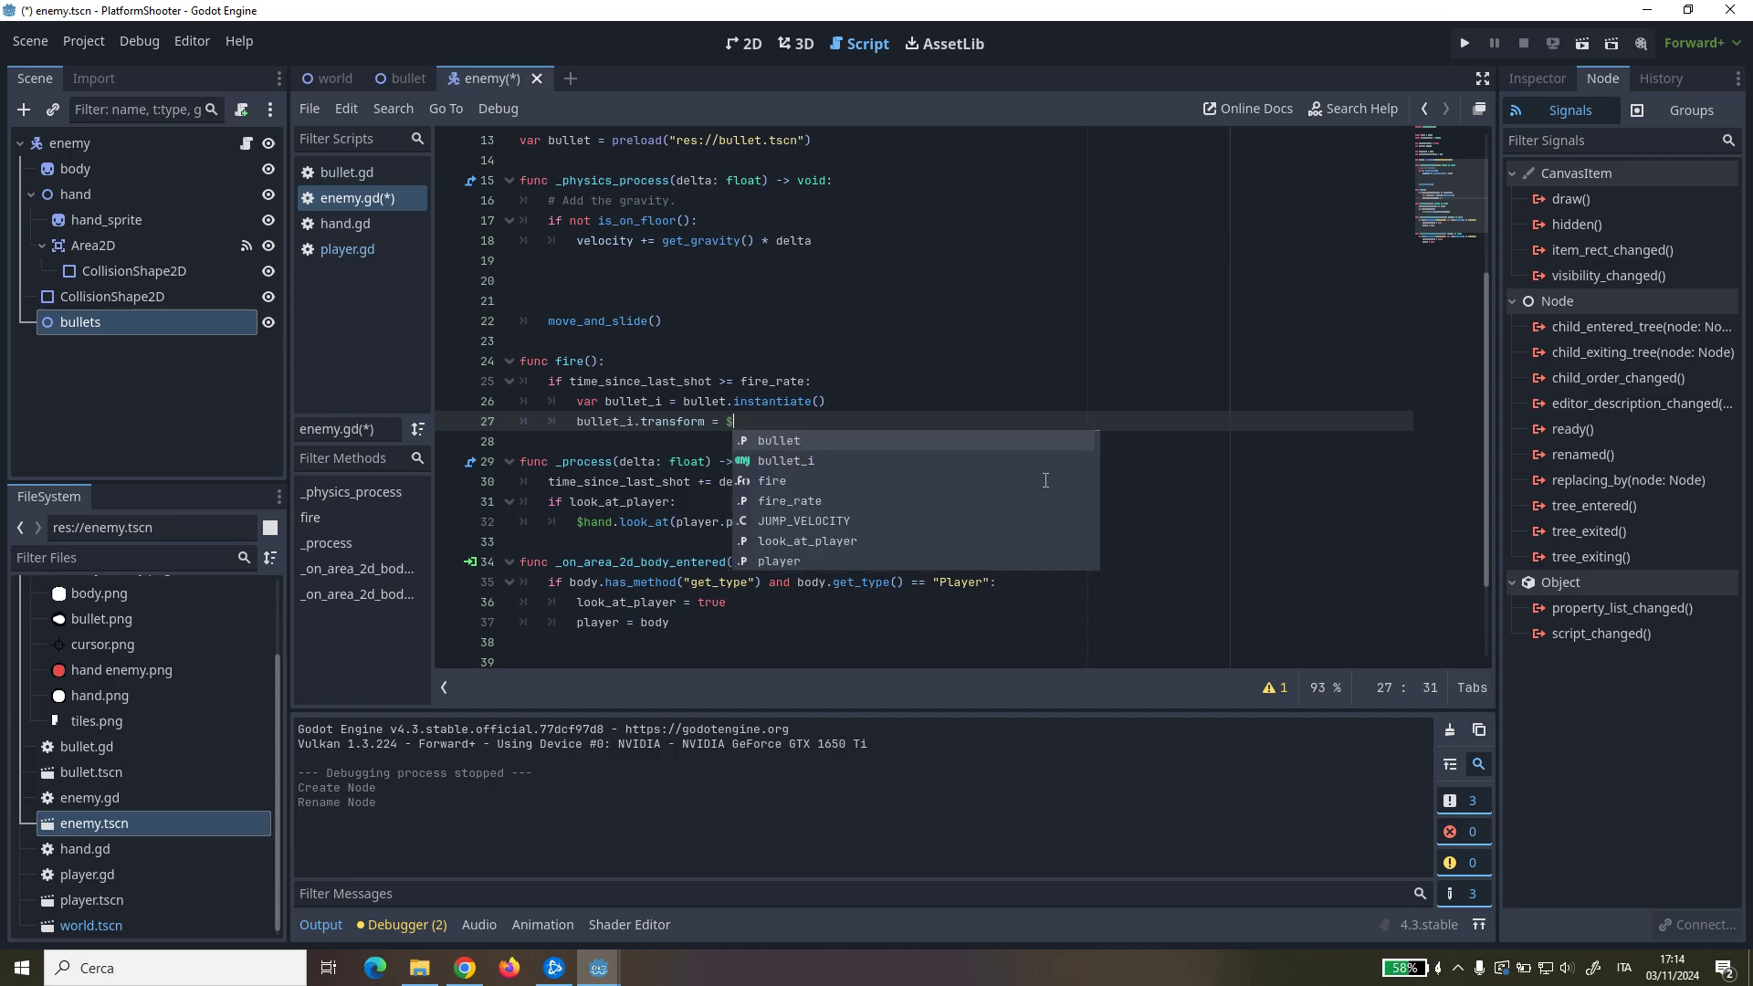
text(hand.tra)
key(Return)
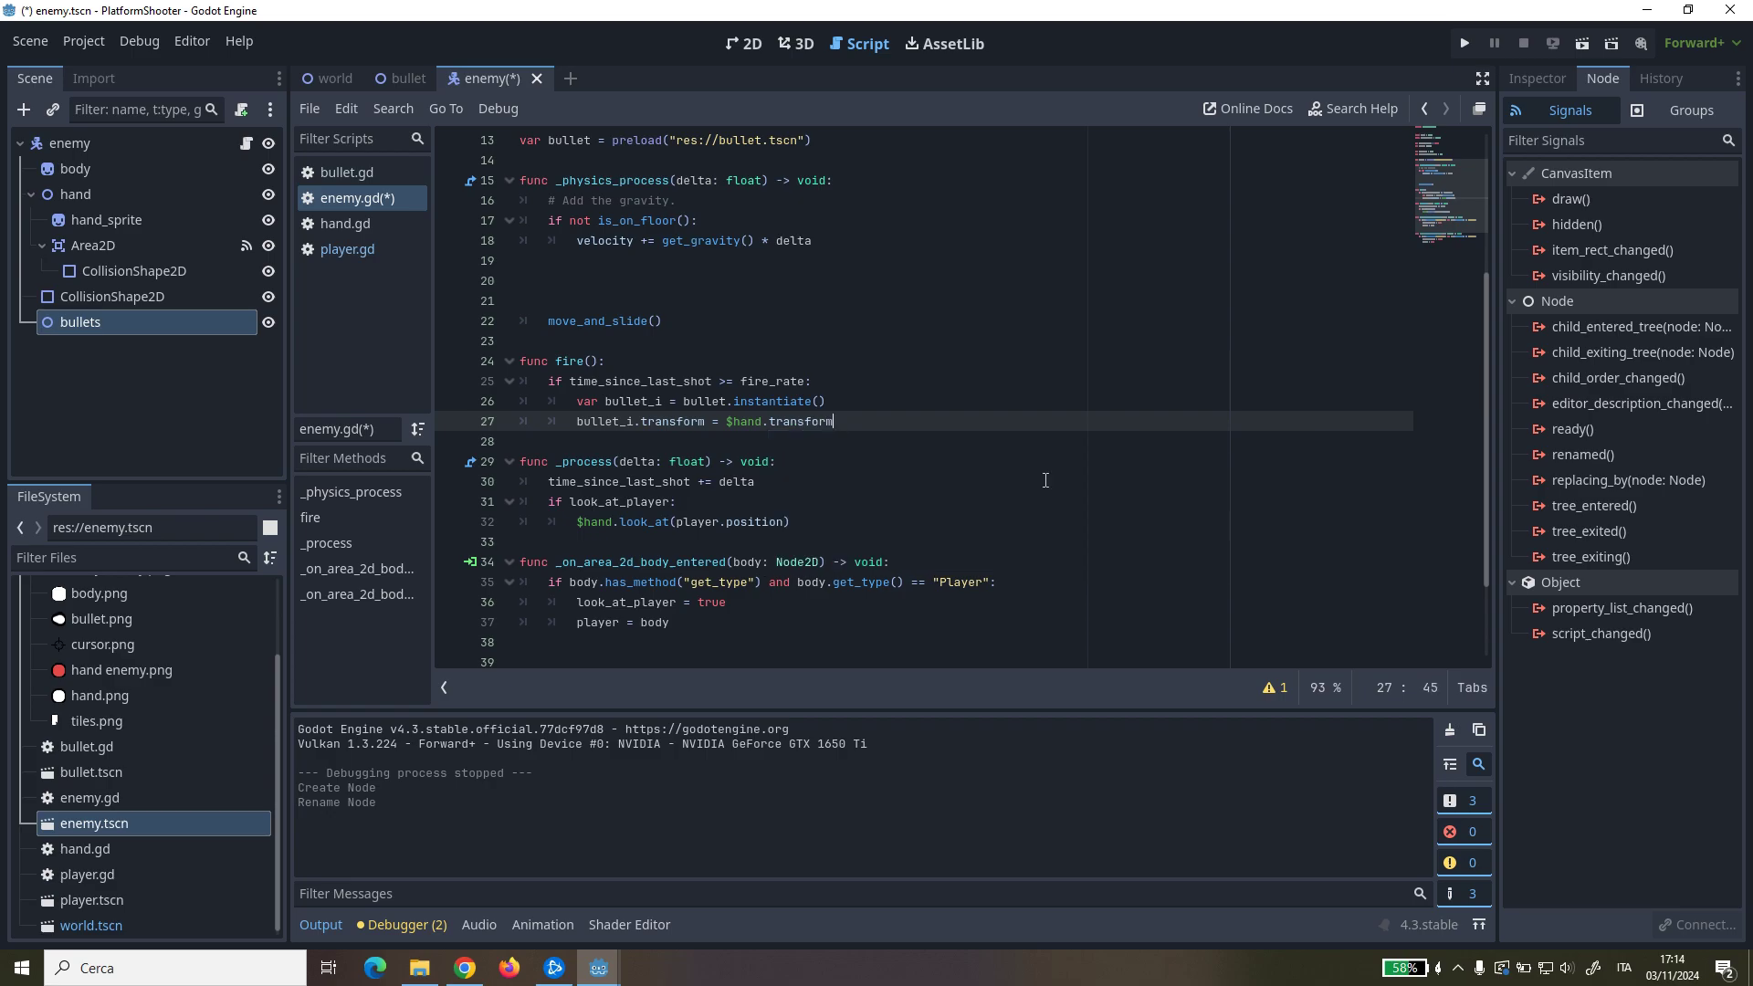
Step: Add bullet_i under $bullets, reset time_since_last_shot to 0.0, and run the game
key(Return)
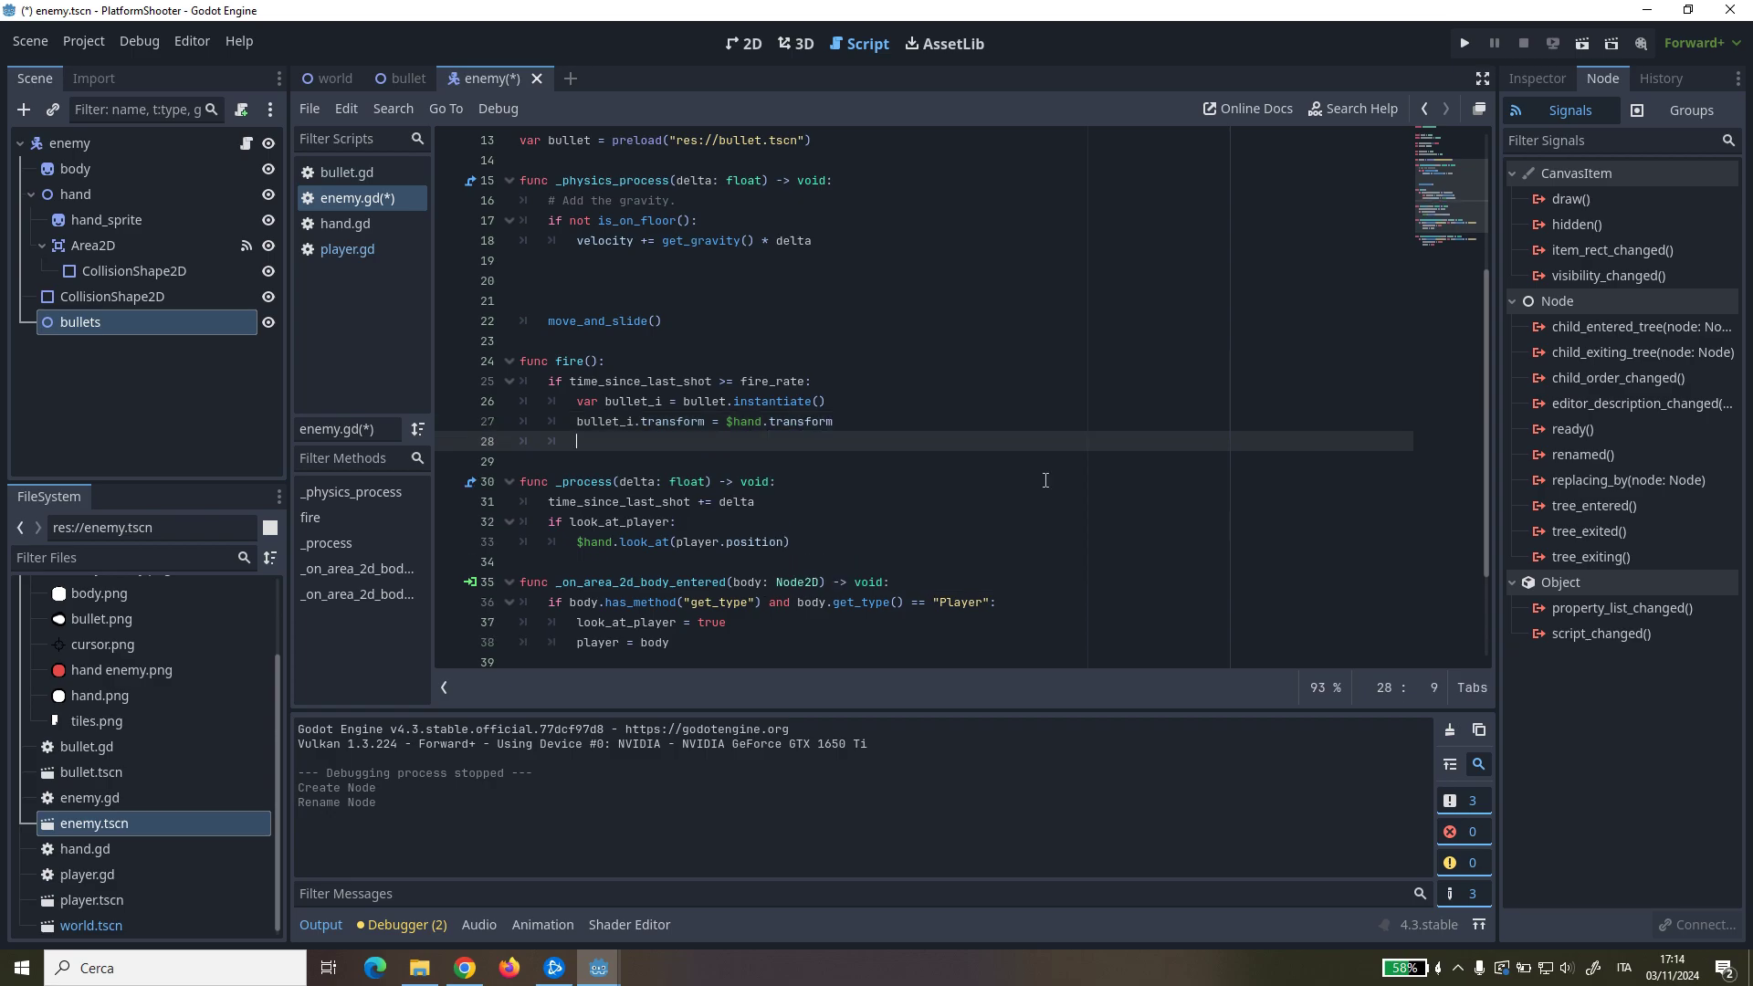
text($bullets.)
text(a)
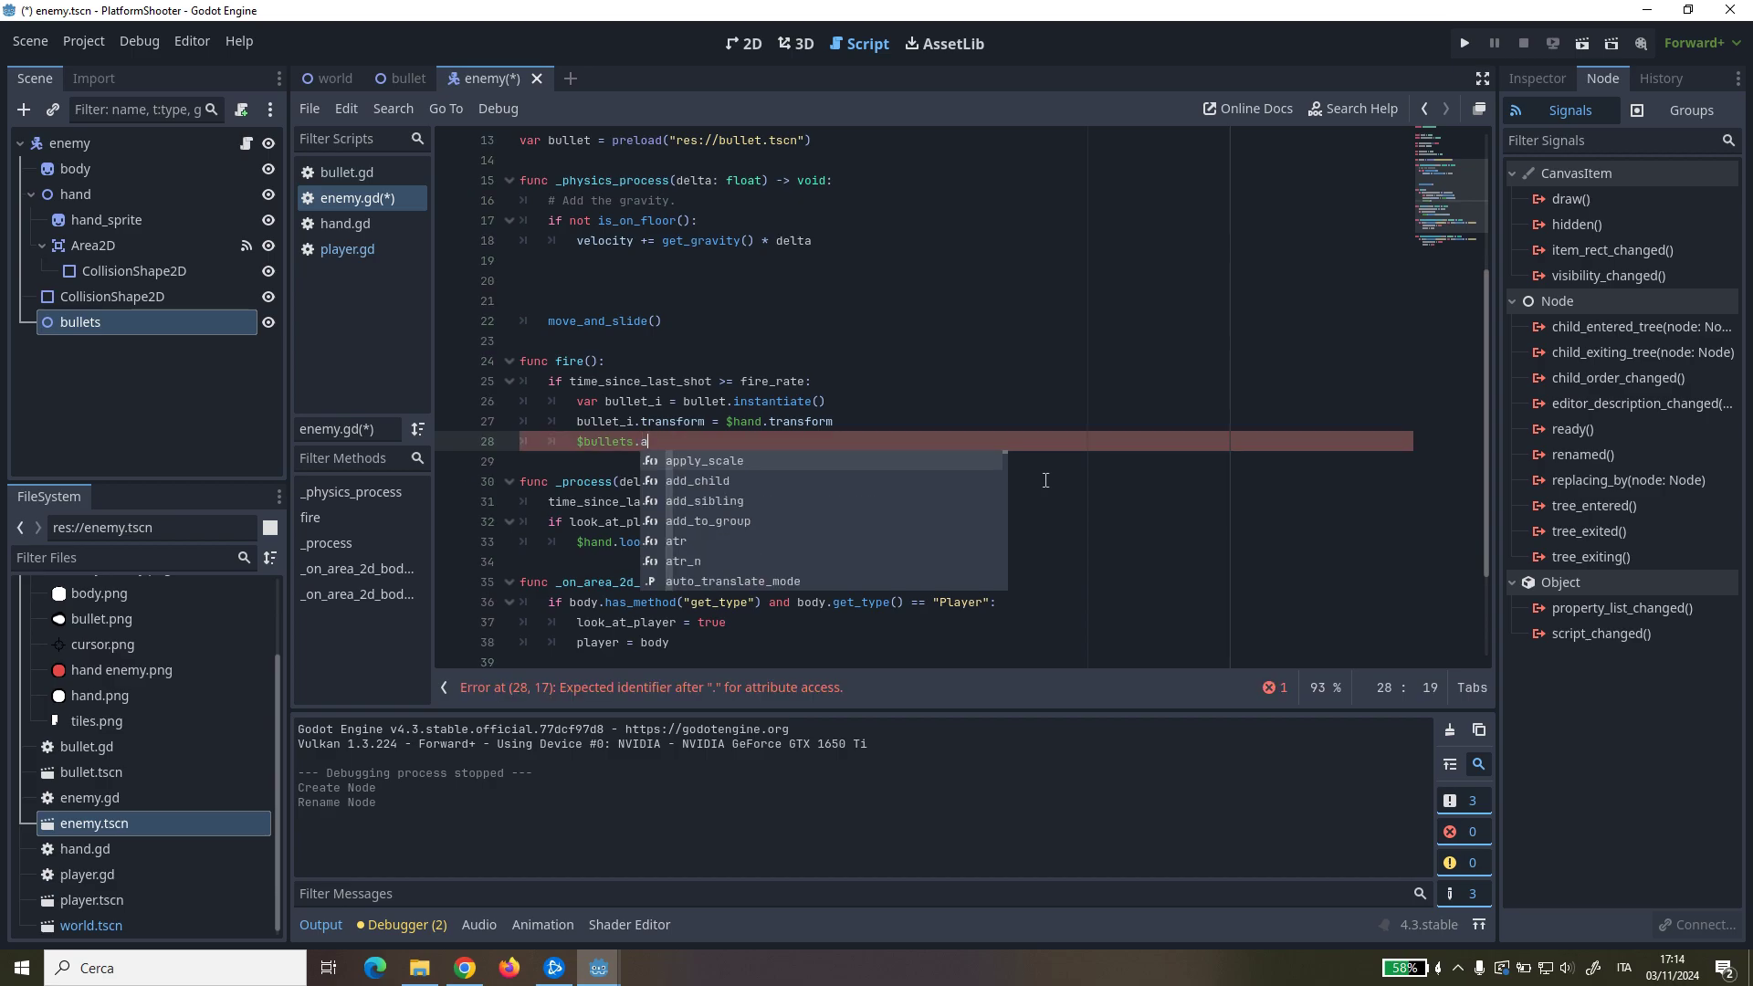
text(d)
key(Return)
text(bulle)
key(Down)
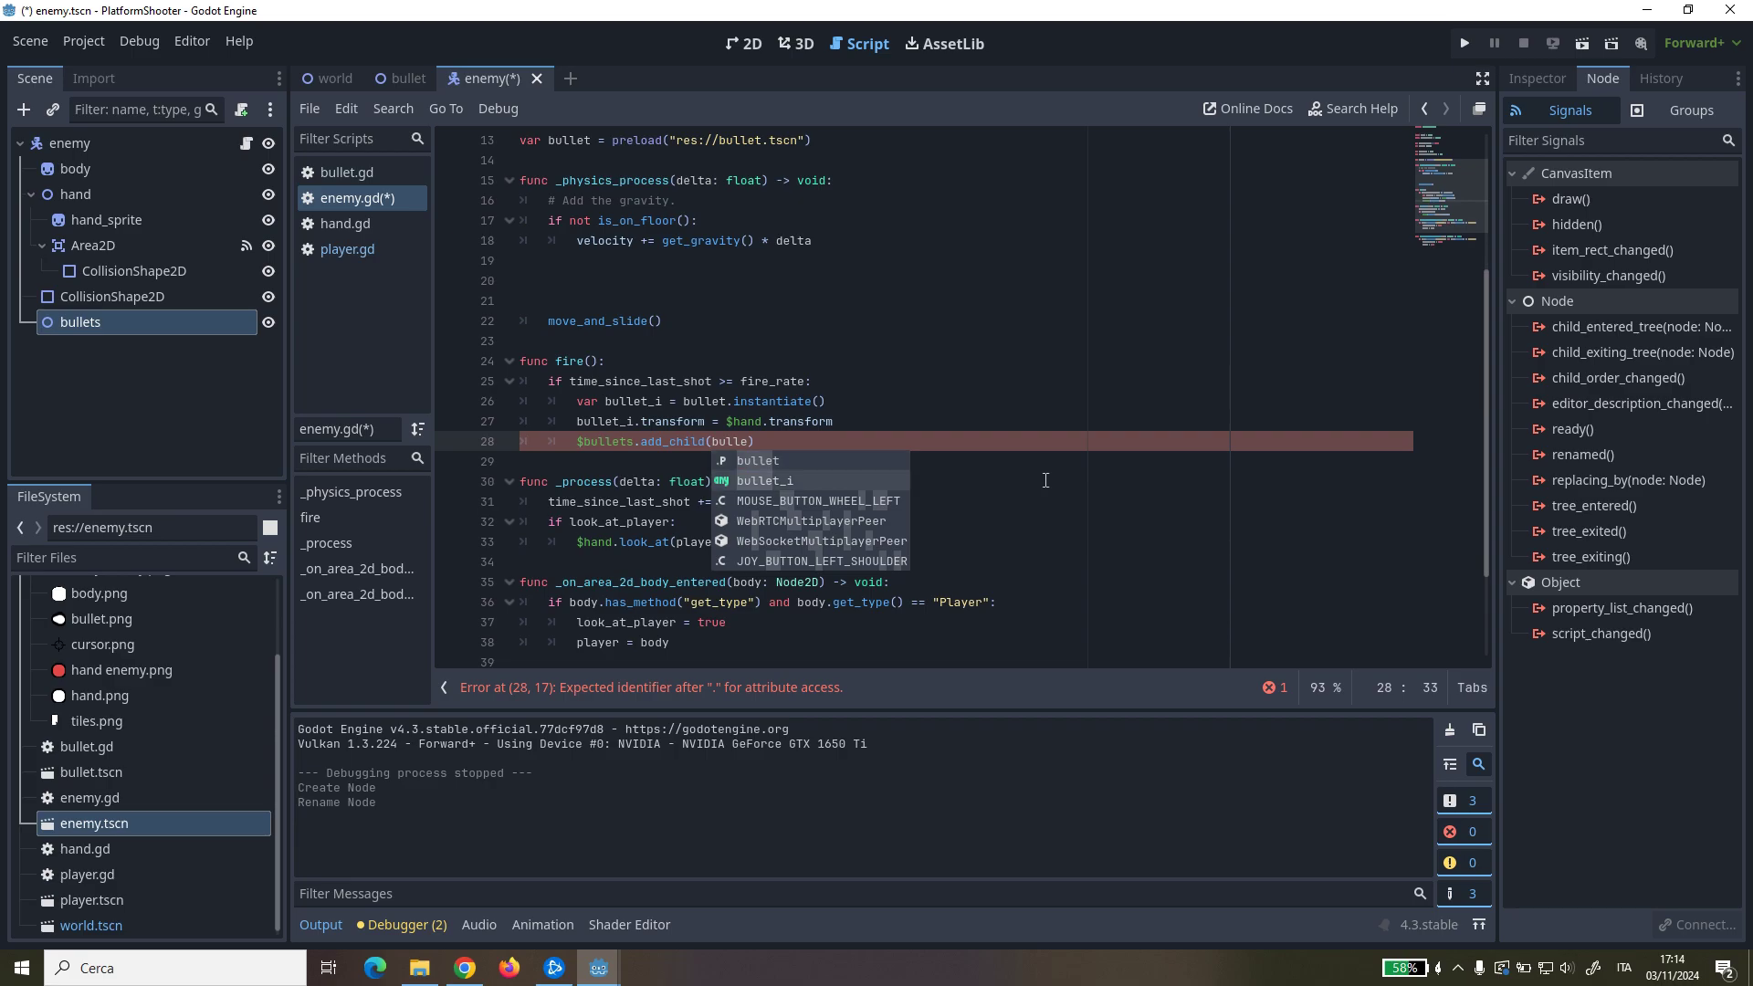
key(Return)
key(End)
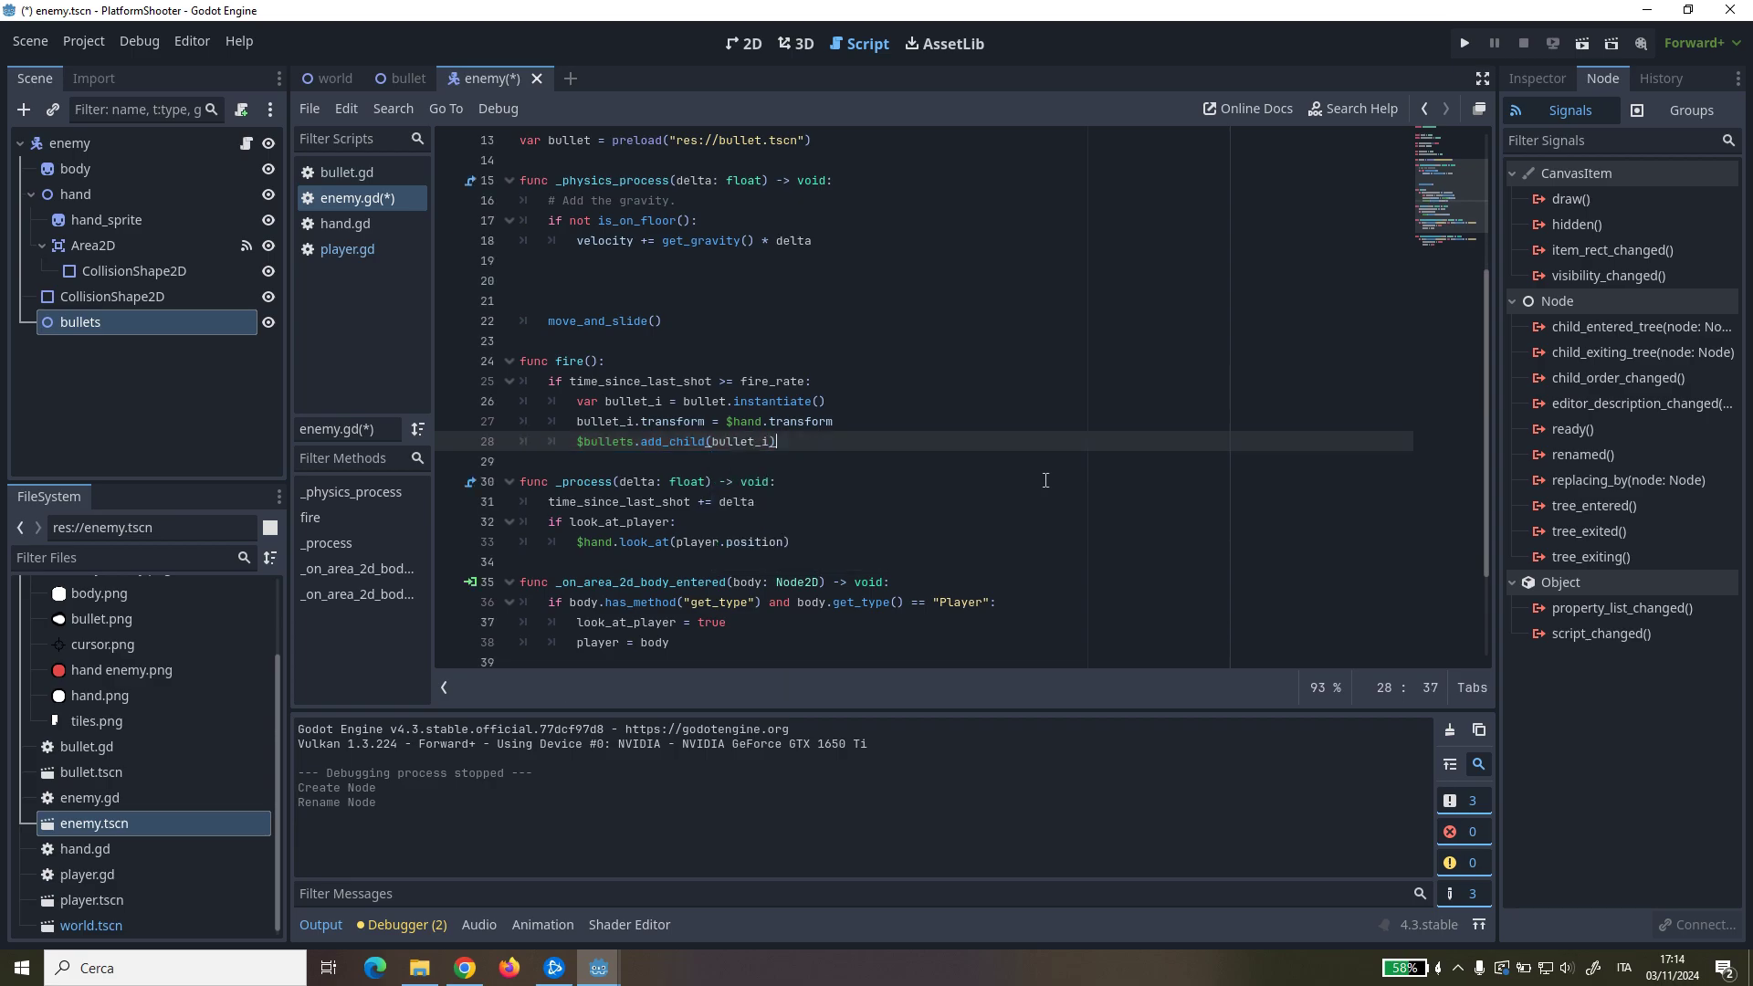
key(Return)
text(time)
key(Return)
text(= 0.0)
key(F5)
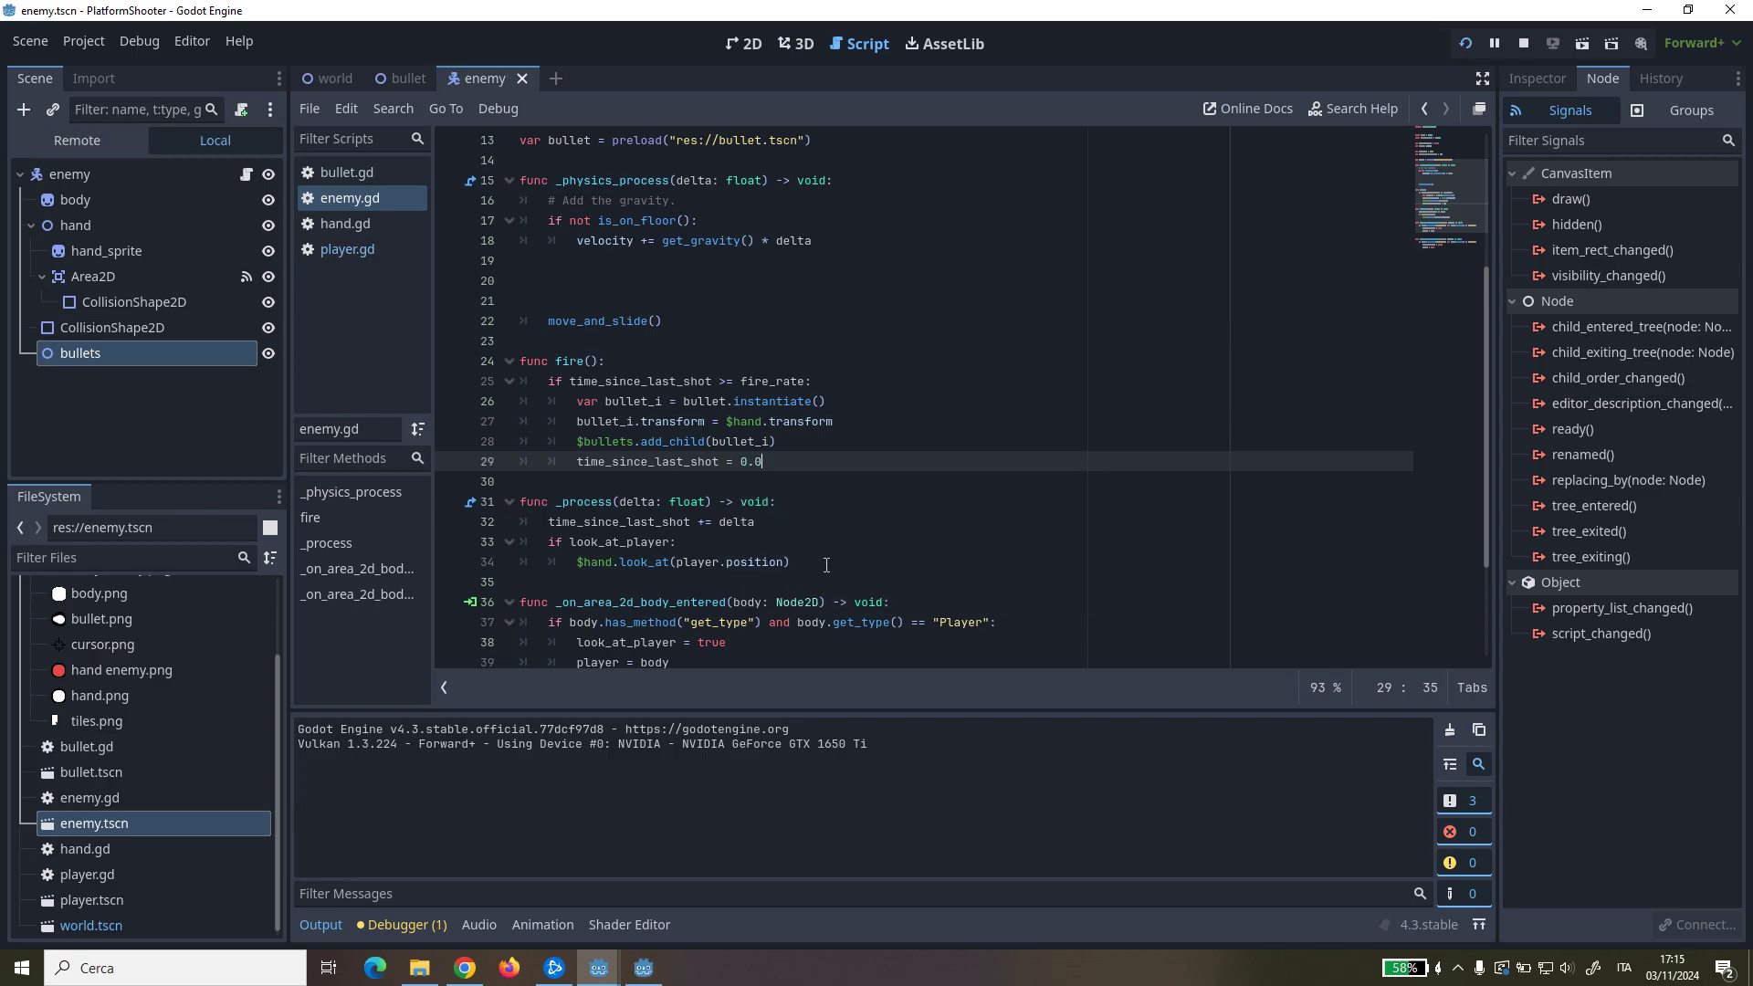
Step: Call fire() on a new line right after the hand's look_at in _process
click(824, 559)
key(Return)
text(fire)
key(Return)
Step: Playtest the shooting by jumping and moving left, then nudge the player slightly higher in world
key(F5)
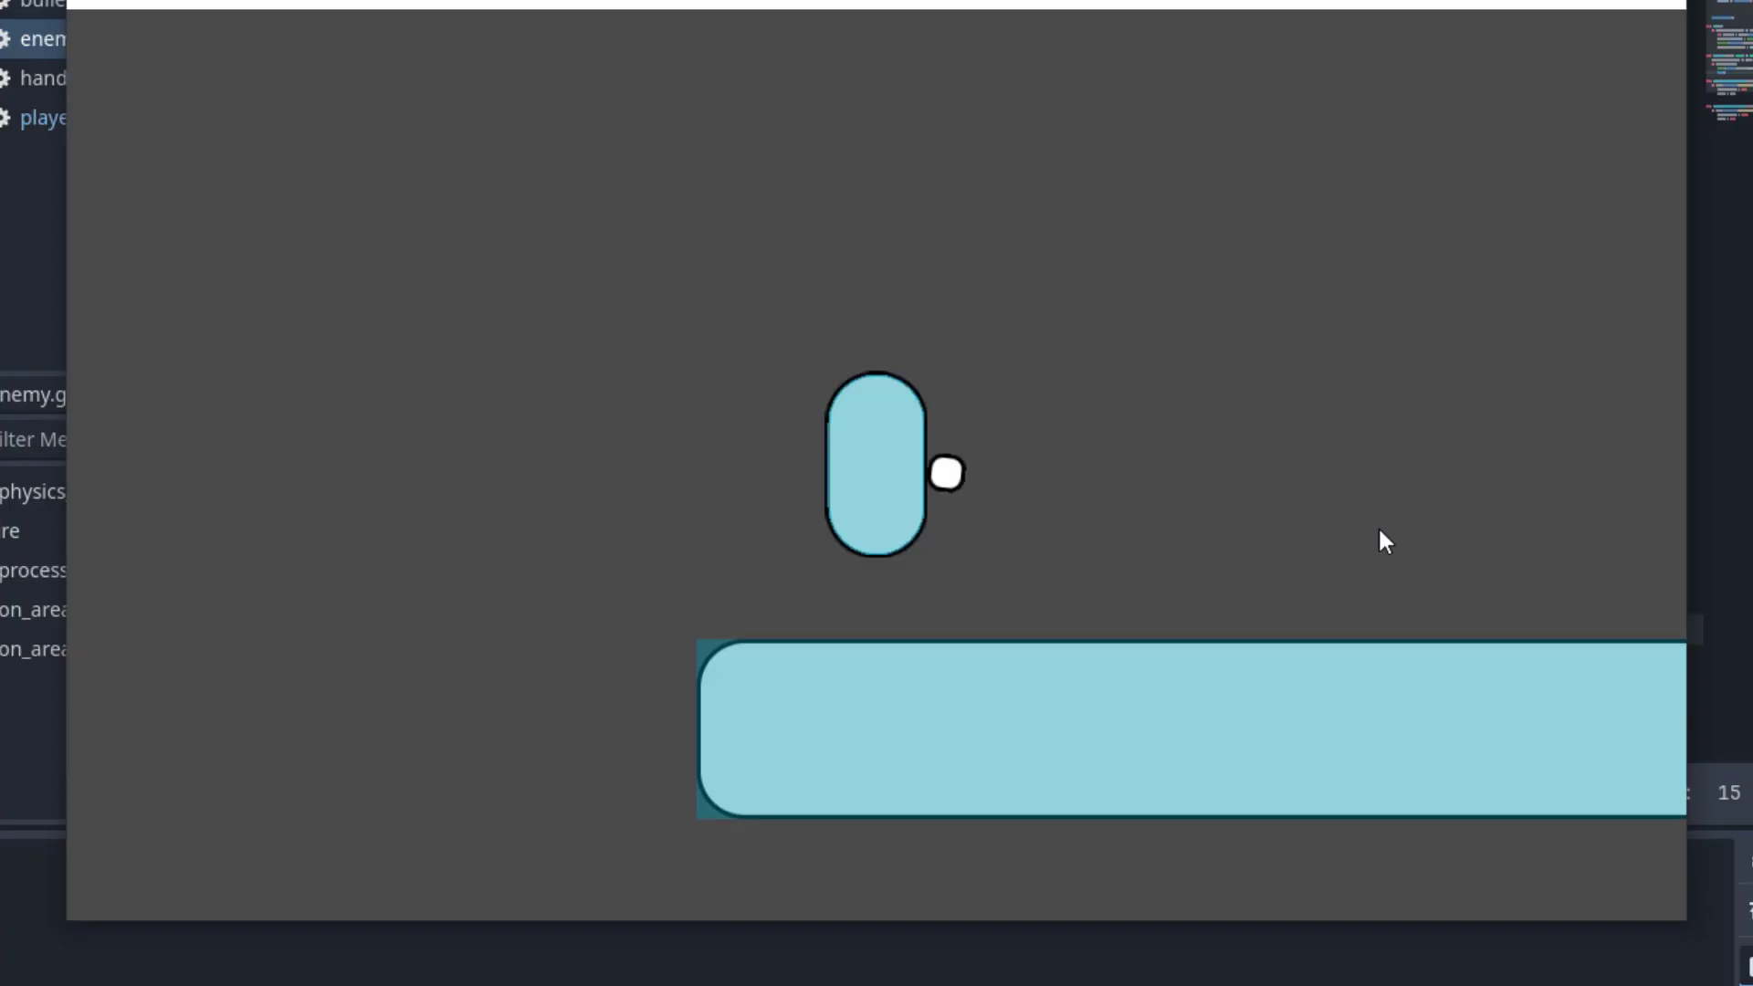
key(space)
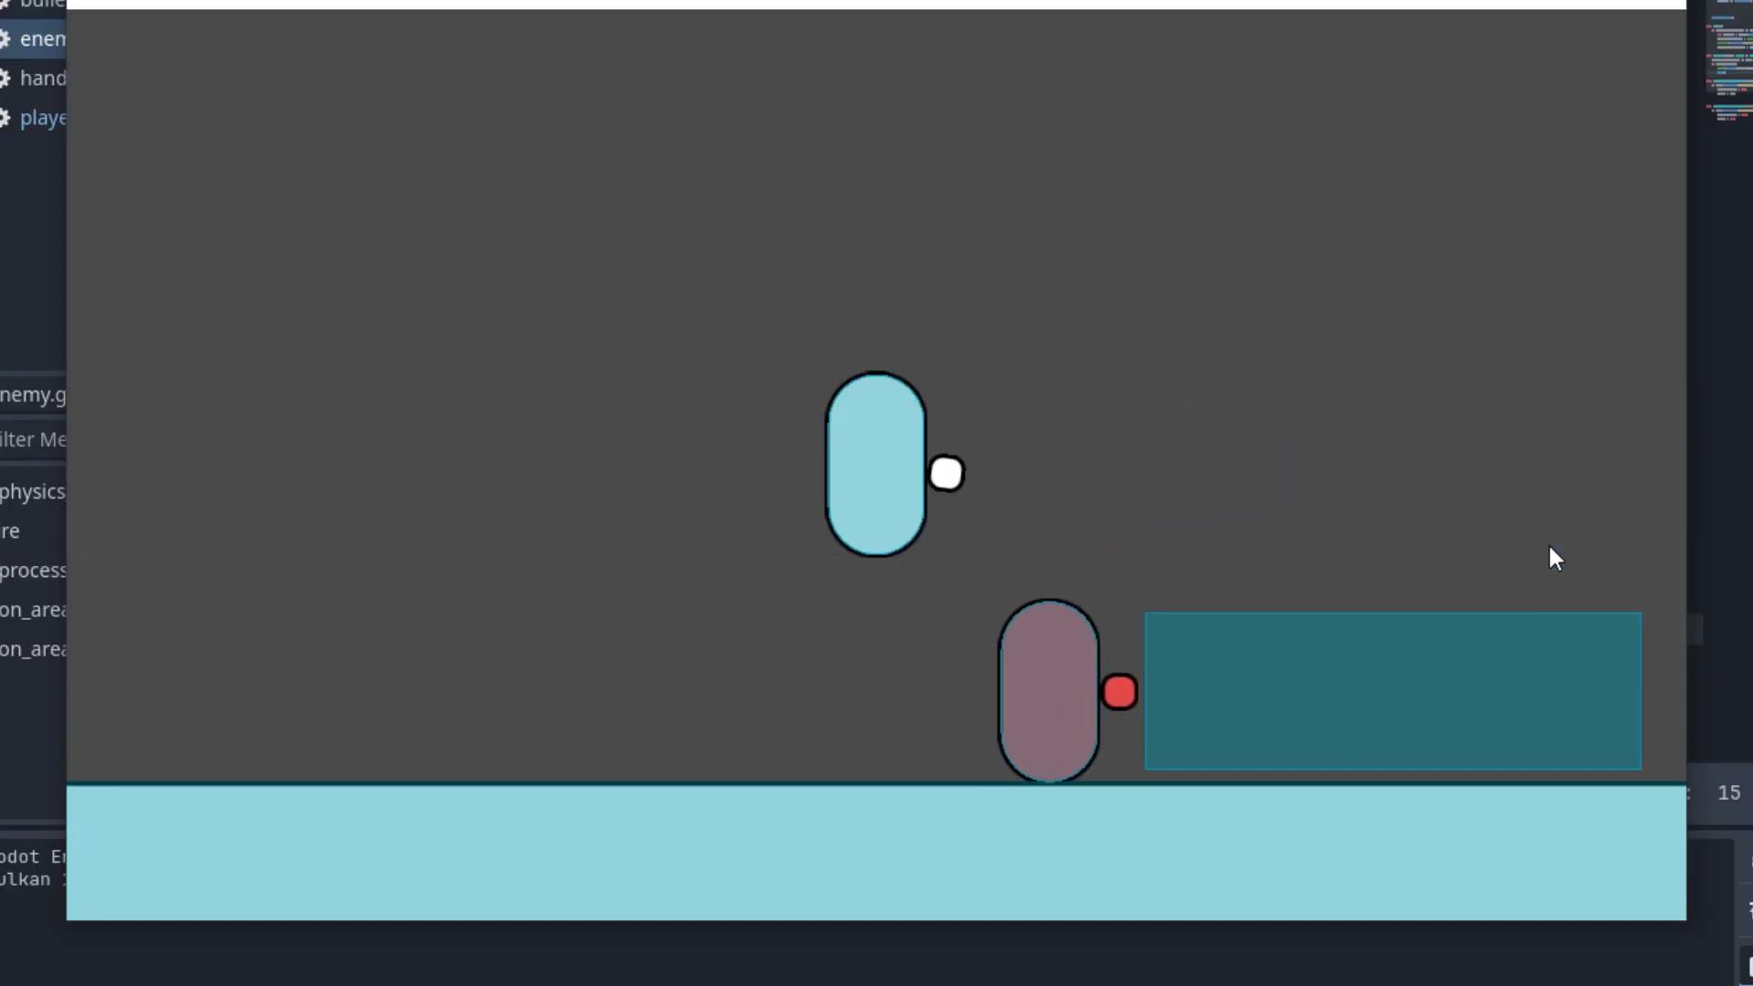
key(Left)
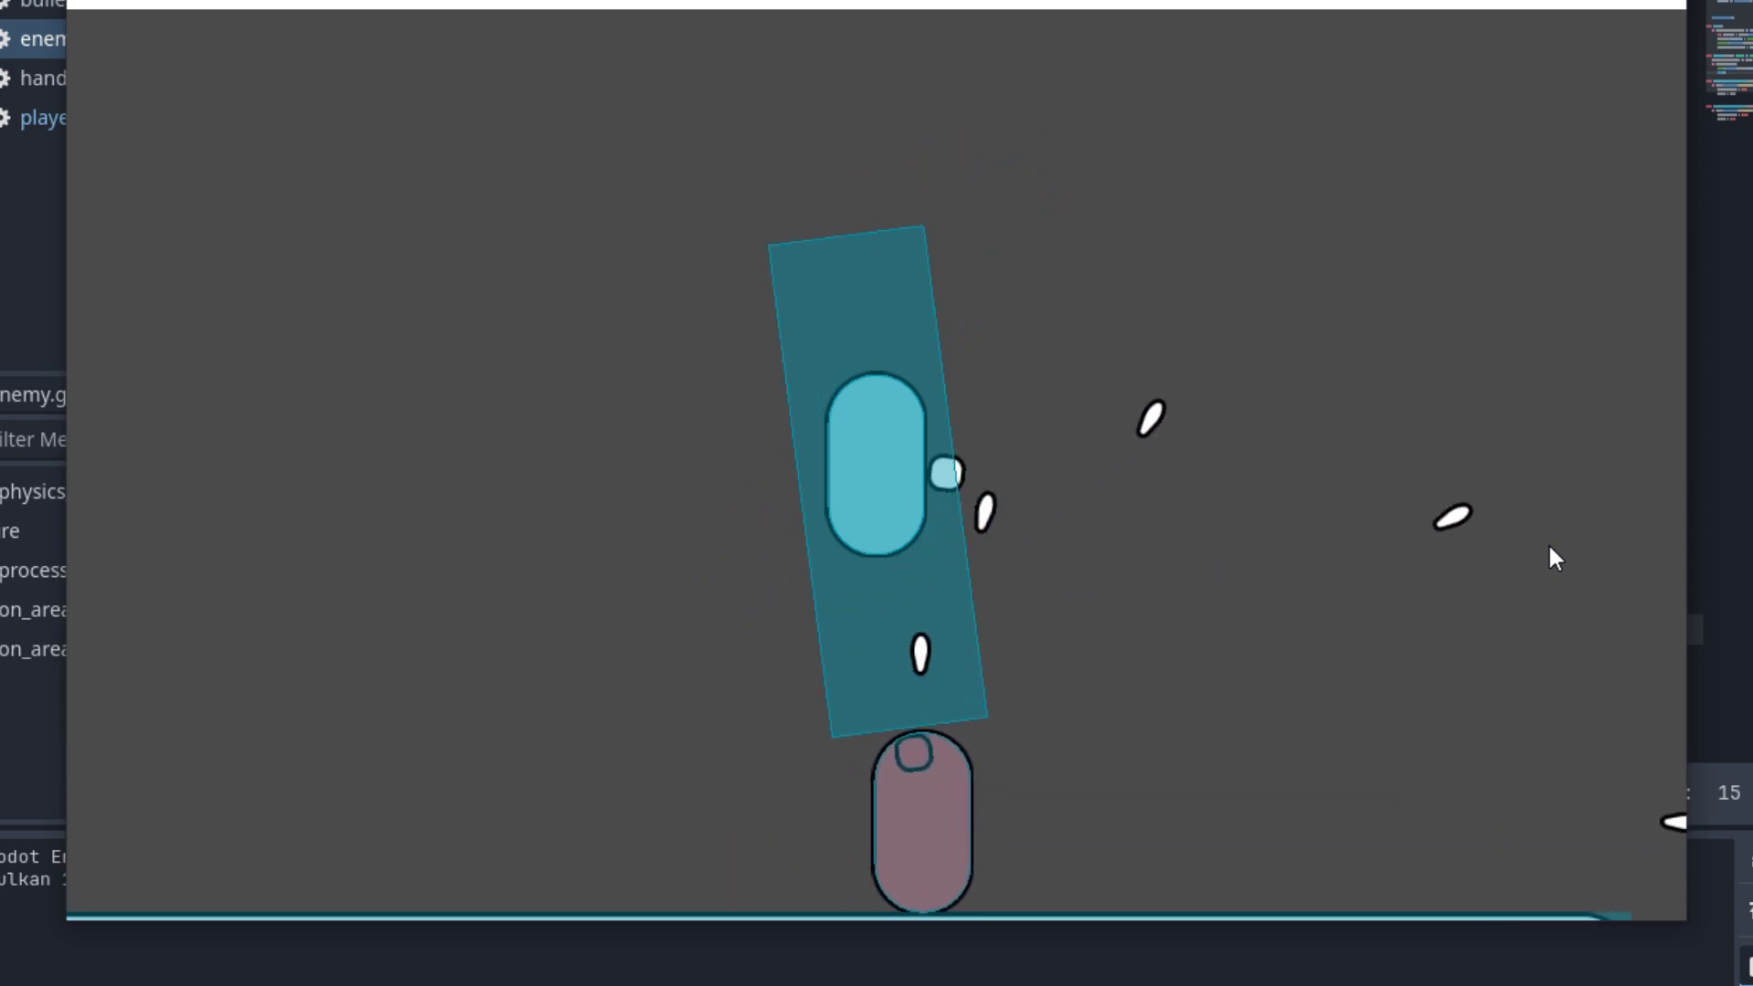
key(space)
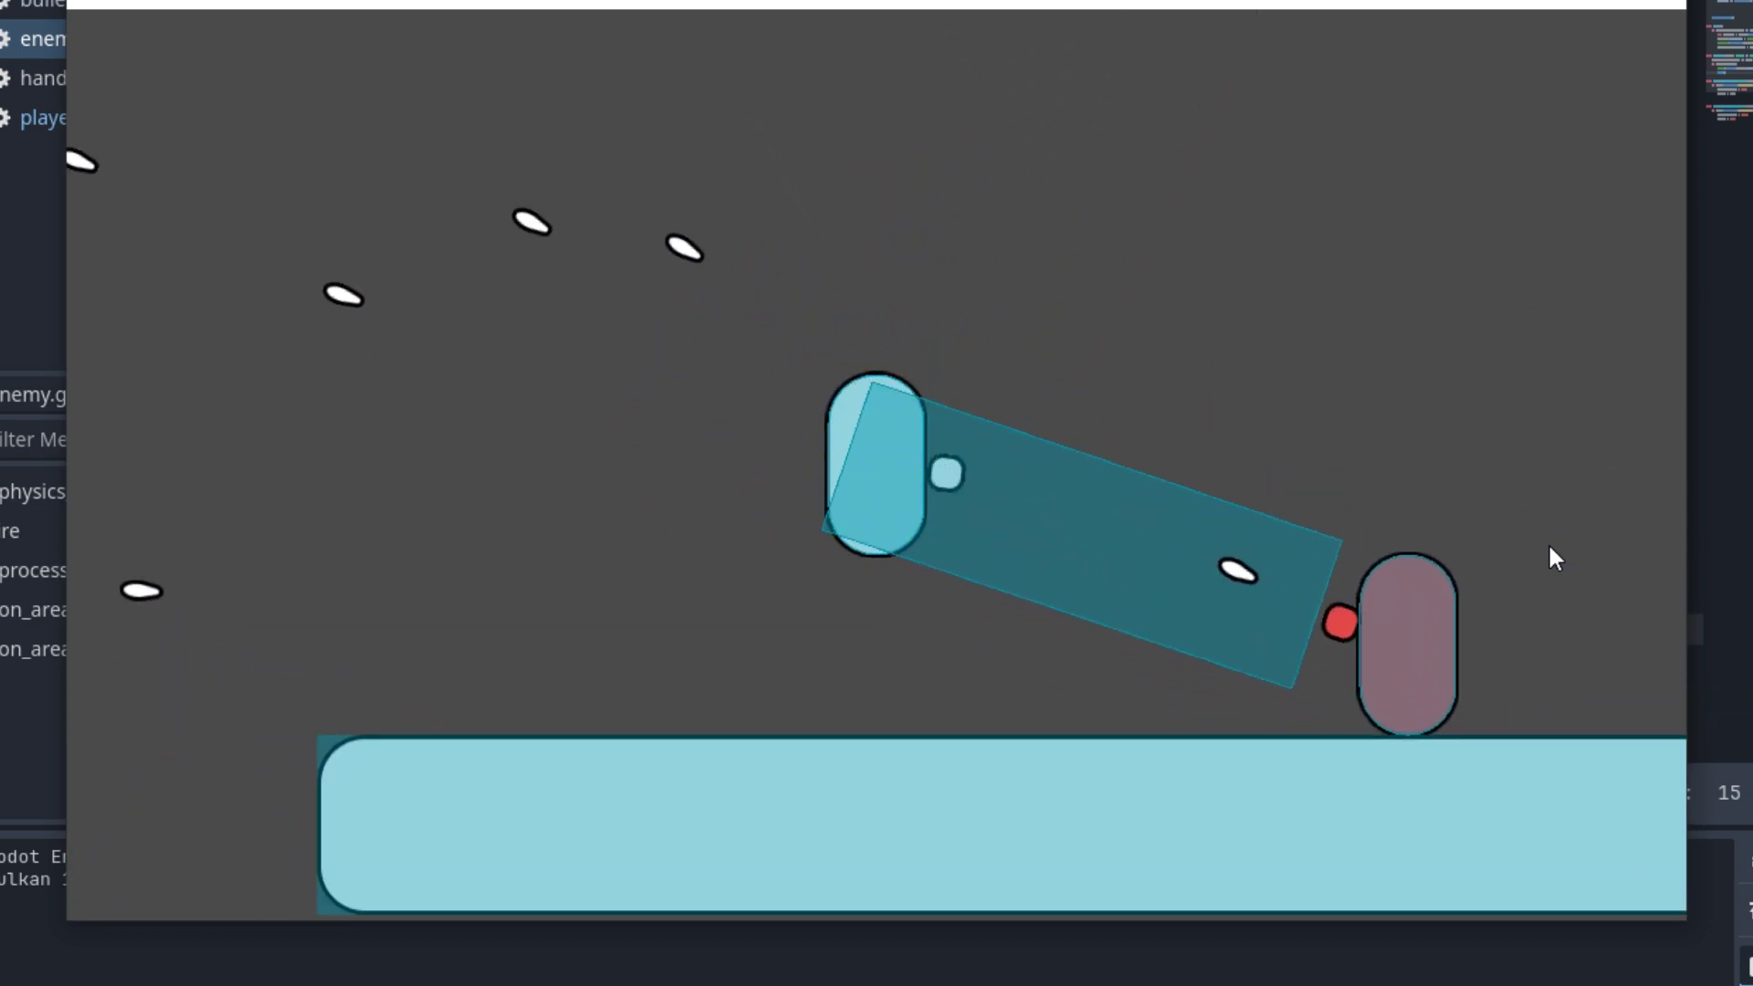
key(space)
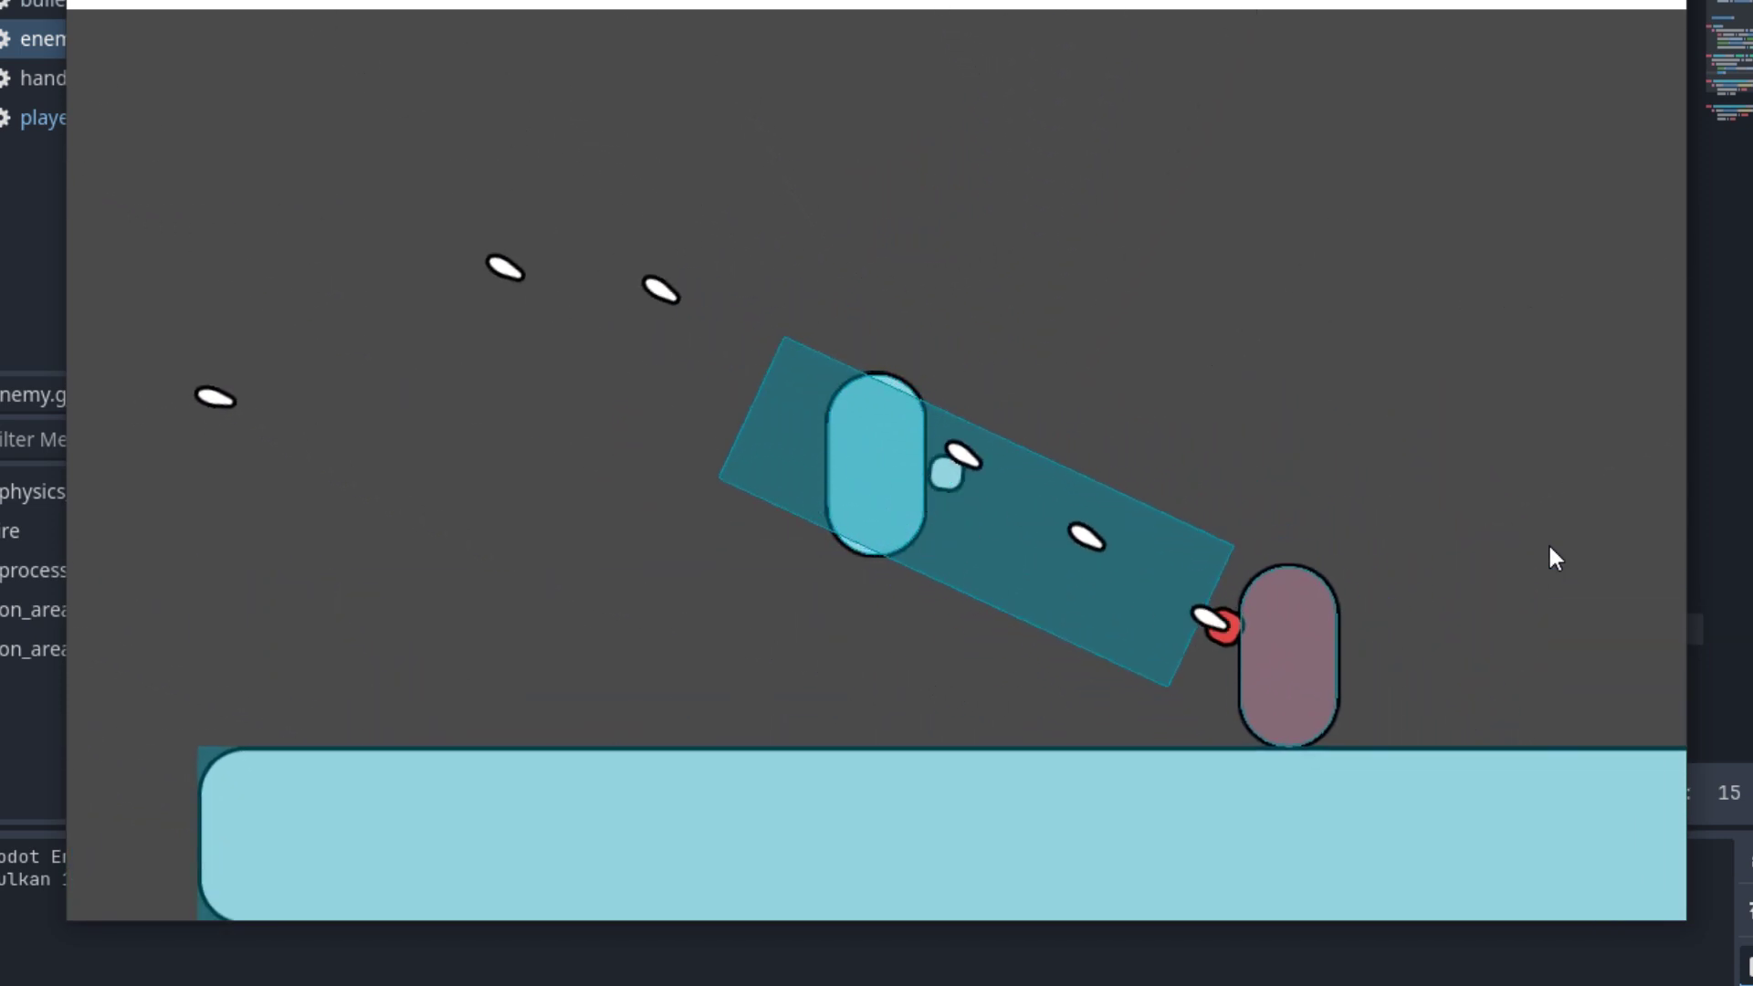
key(space)
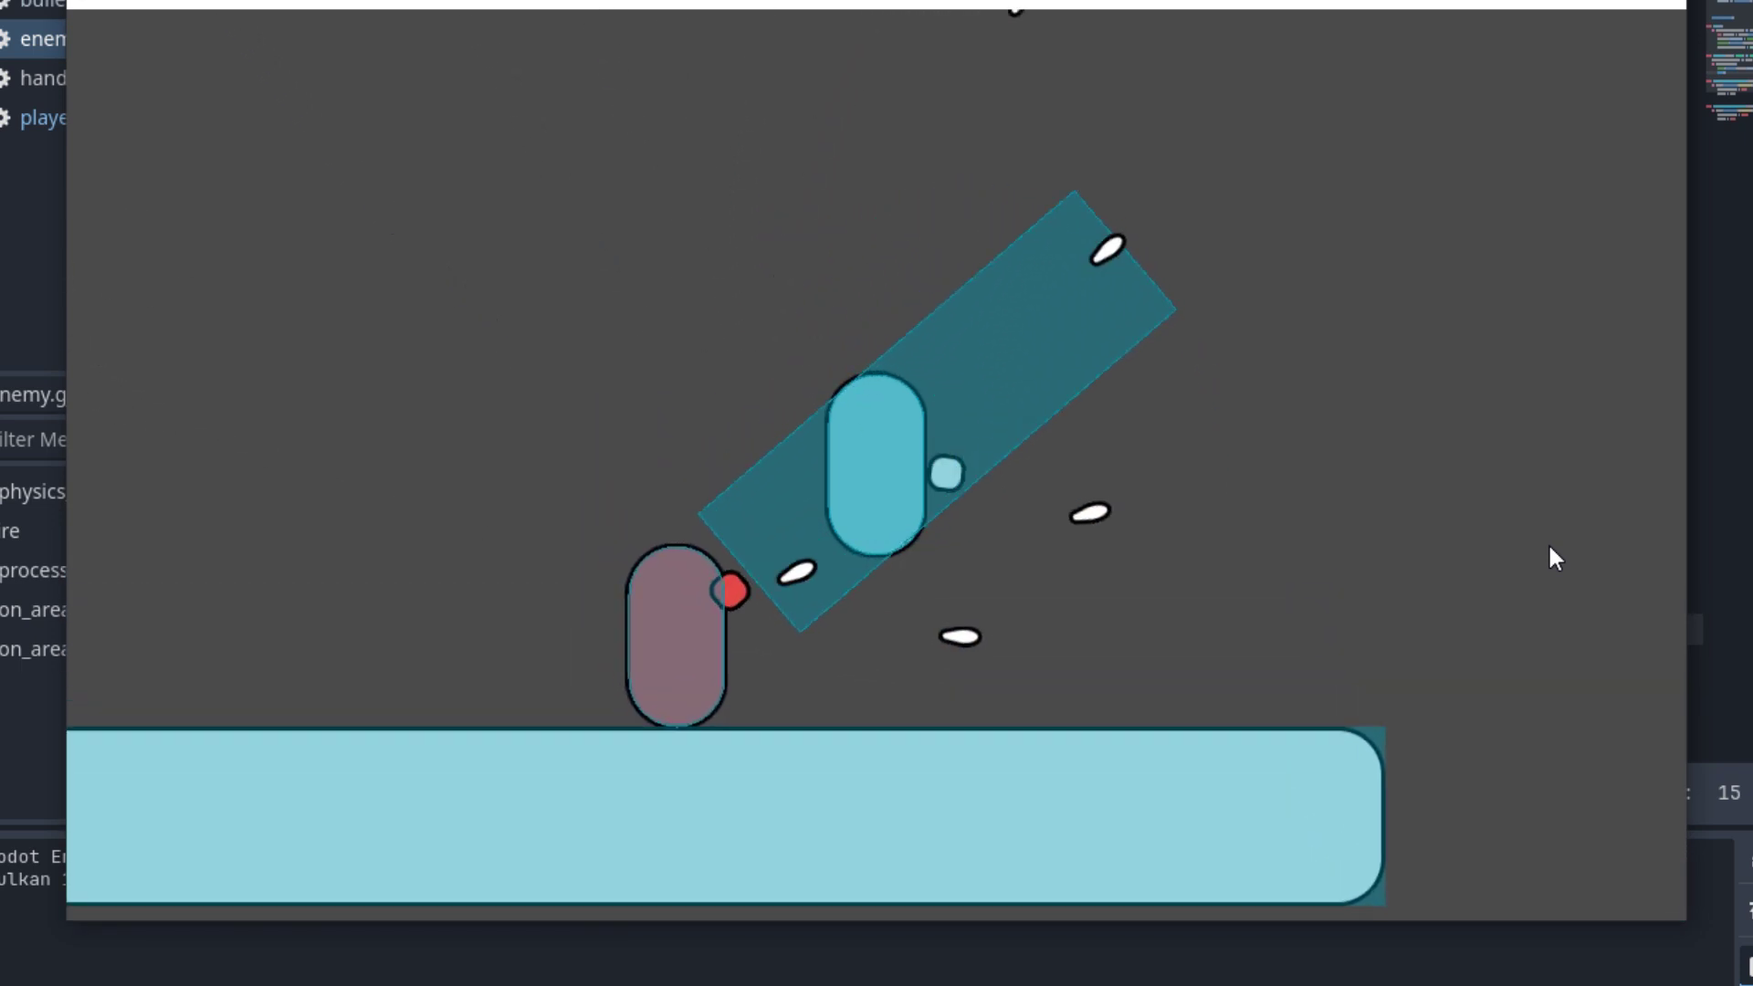
key(space)
key(F8)
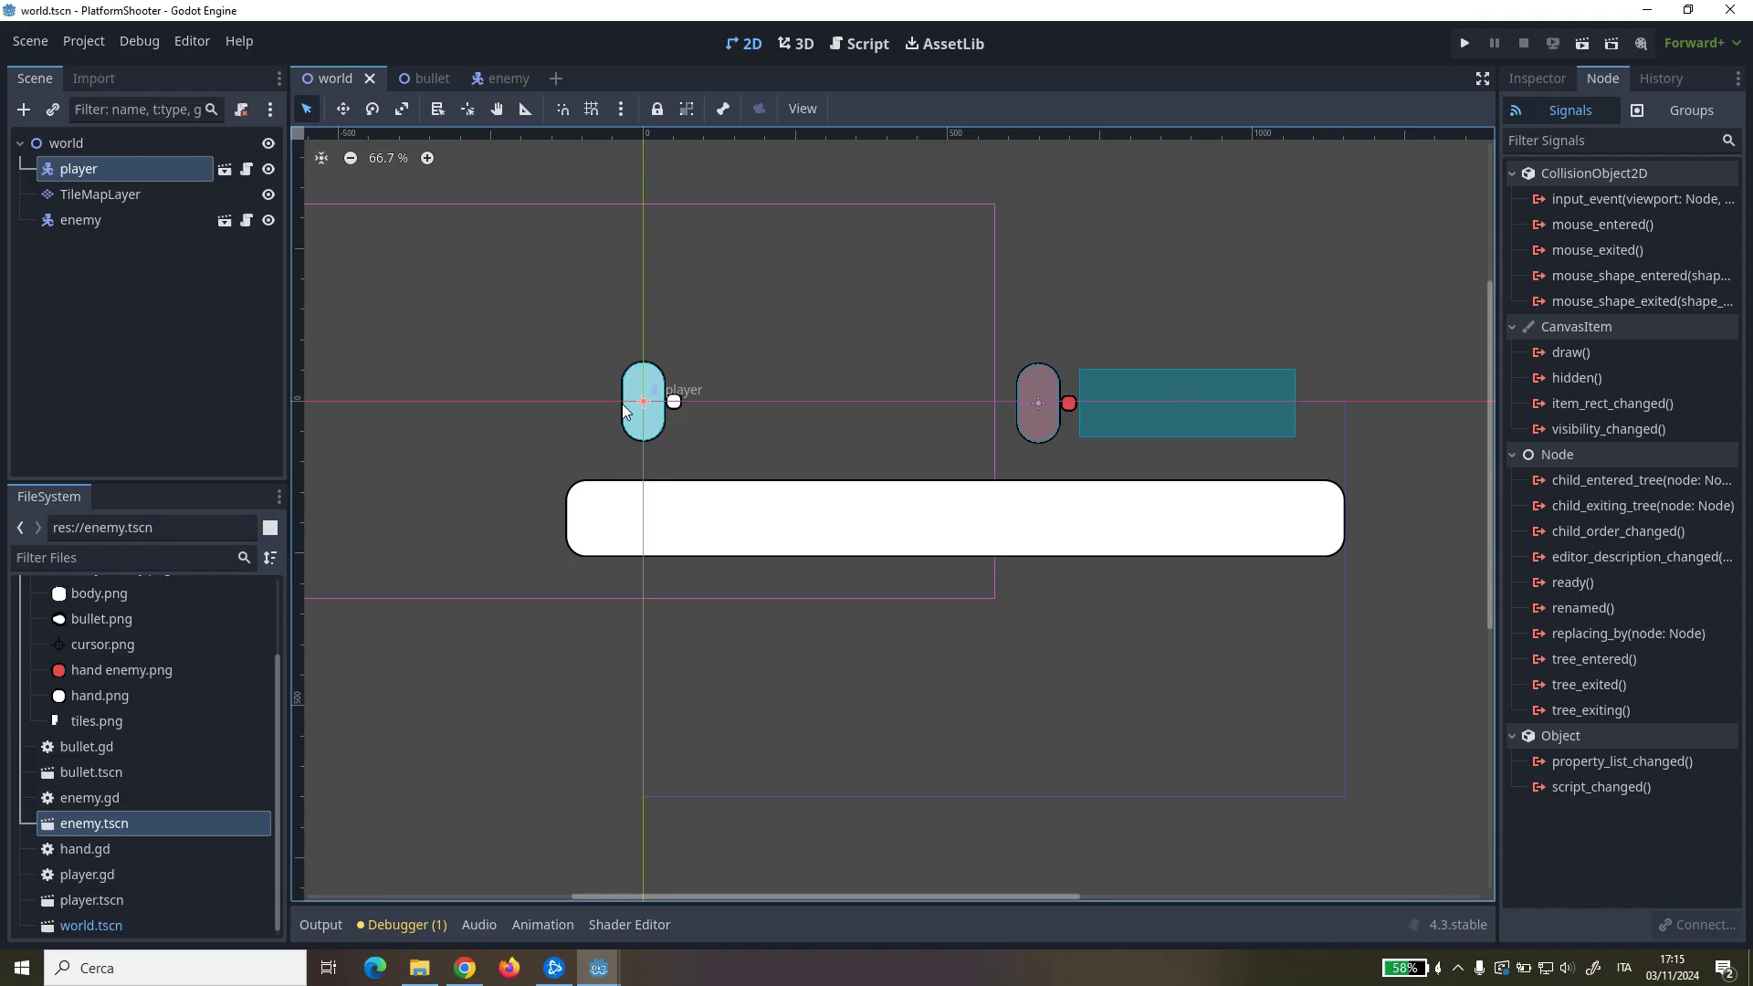
drag(649, 401, 665, 354)
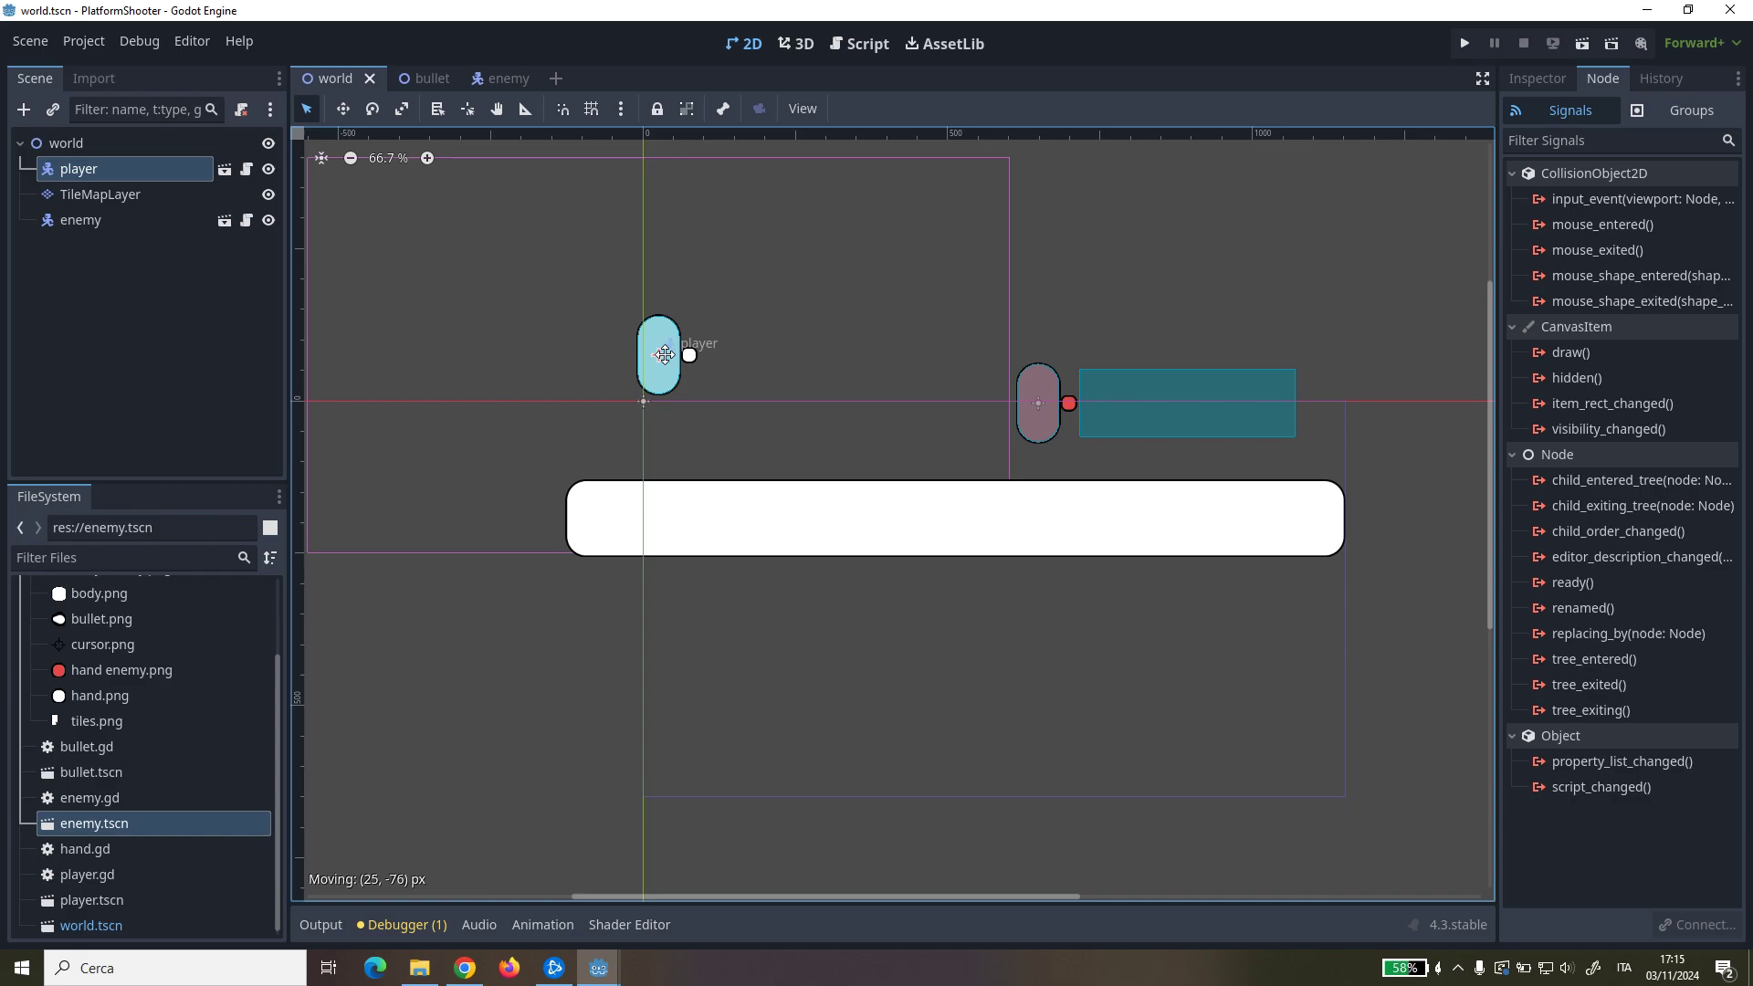
drag(664, 354, 674, 350)
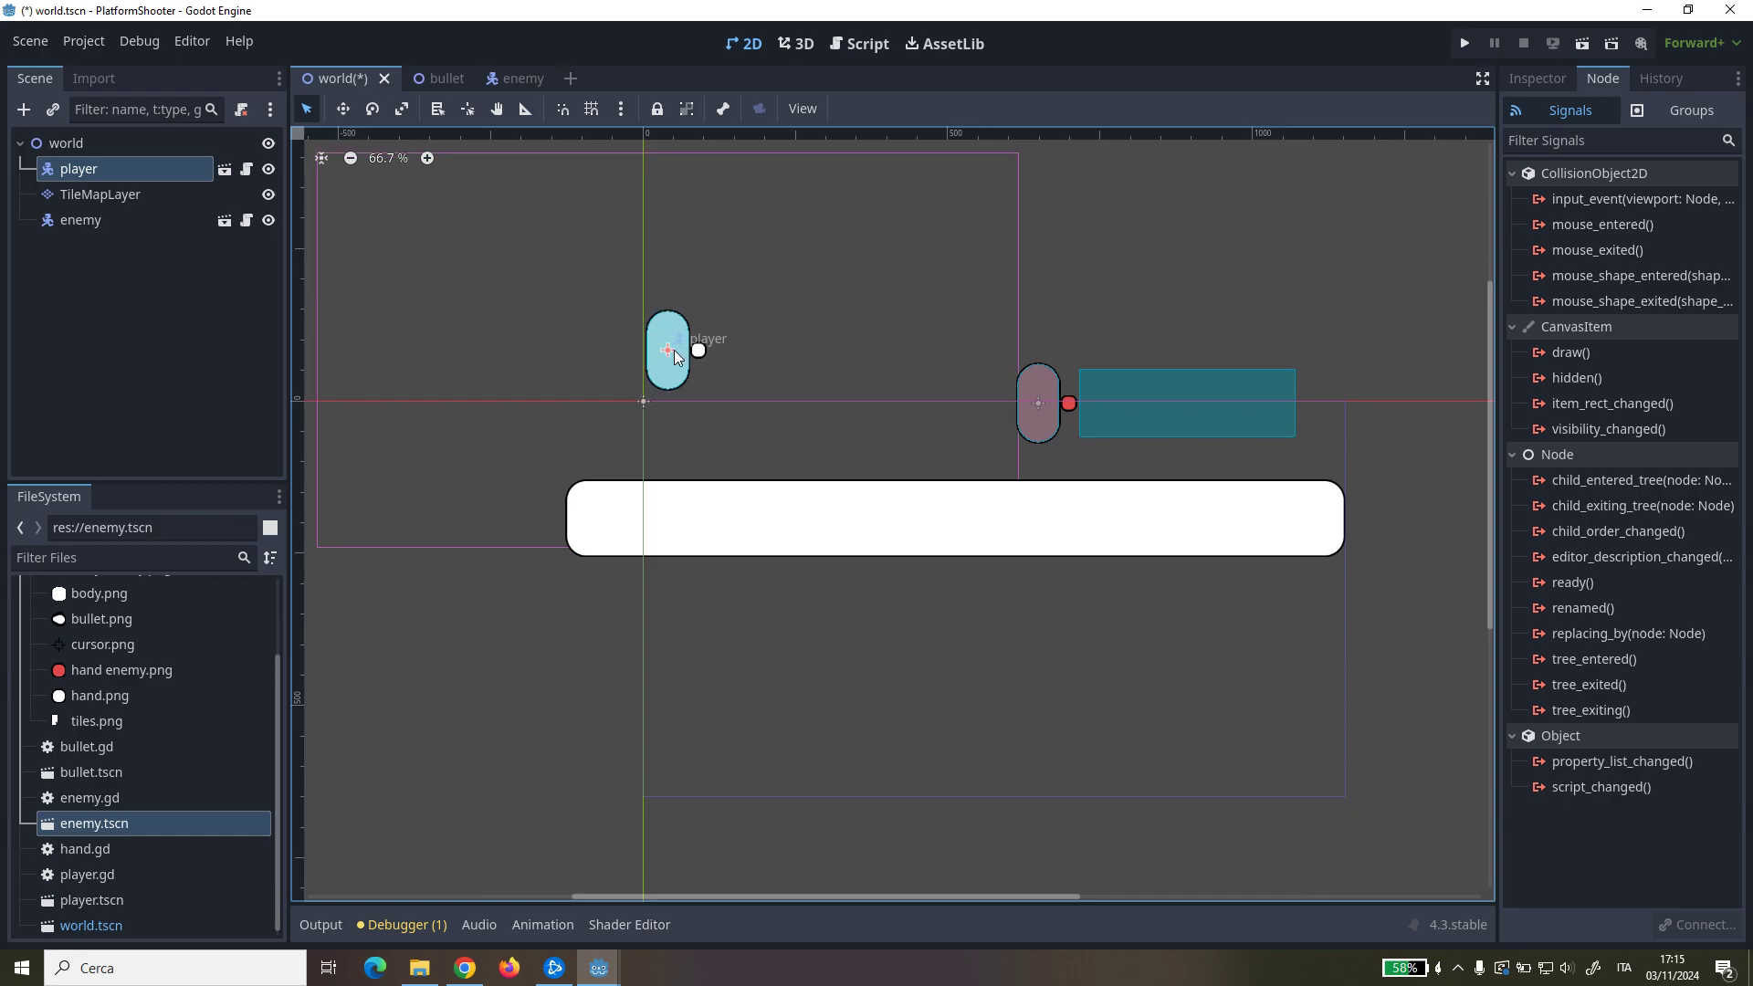
Step: Paint a three-tile piece from tiles.png above the floor's left end on TileMapLayer, then return to enemy.gd
click(79, 195)
click(662, 871)
drag(663, 870, 893, 867)
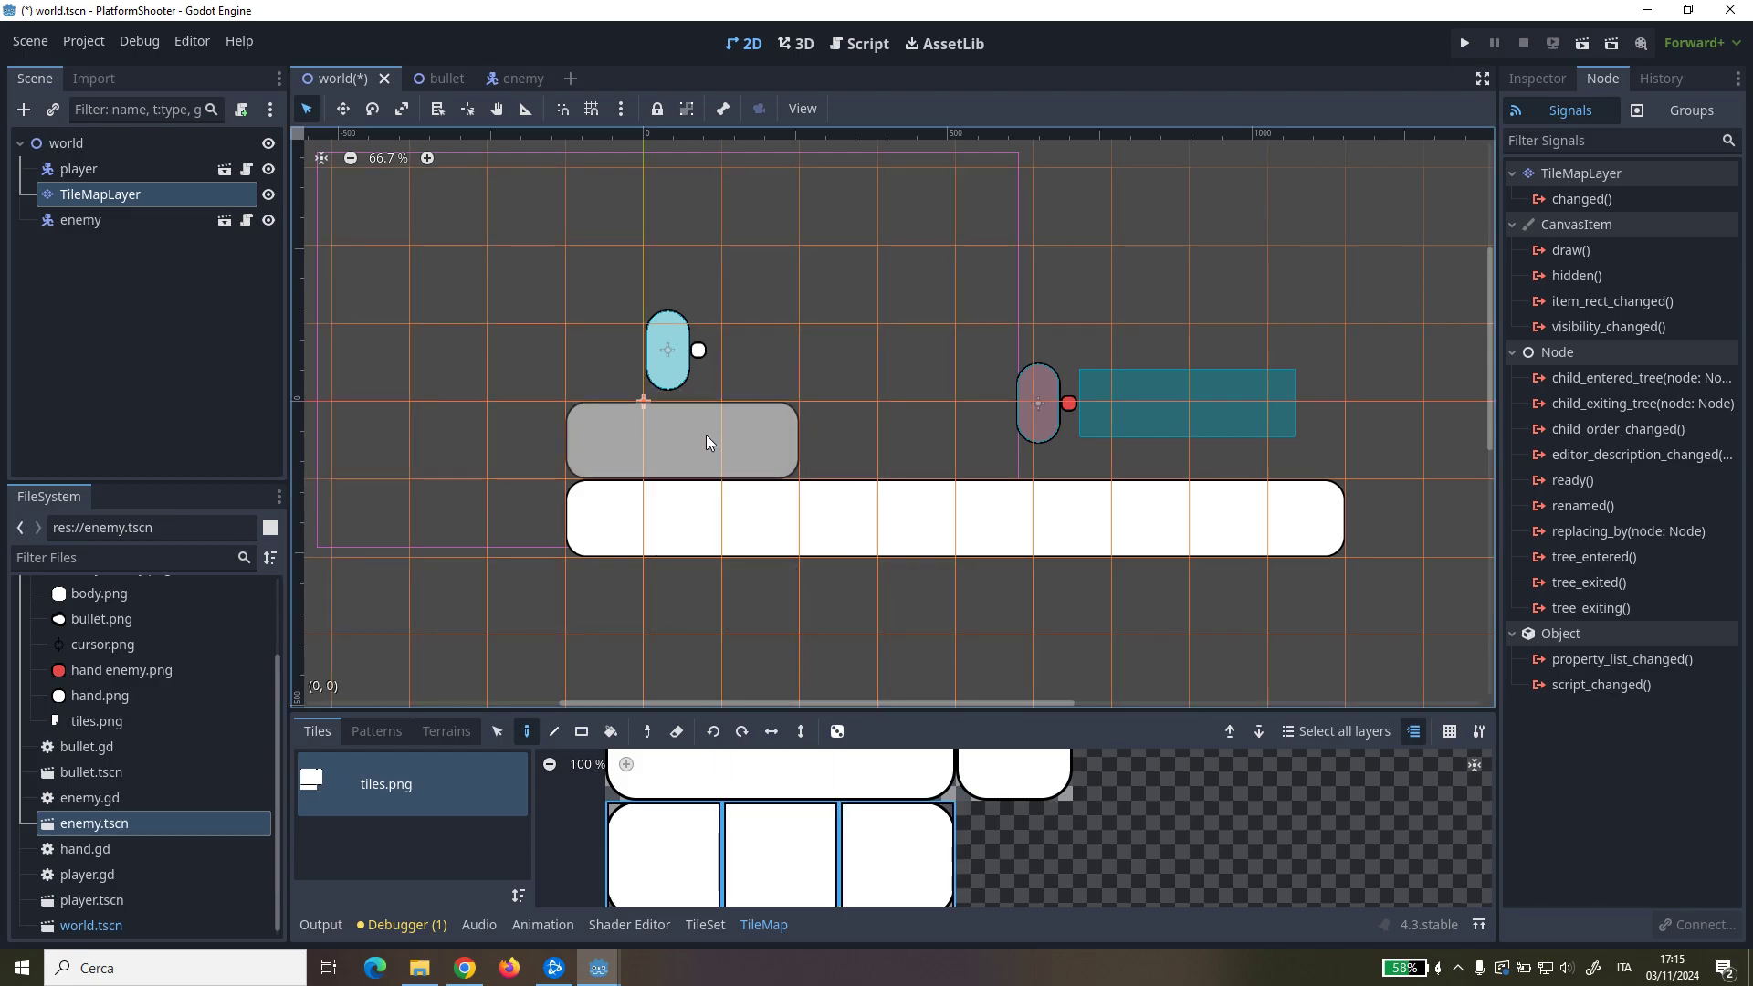
click(712, 442)
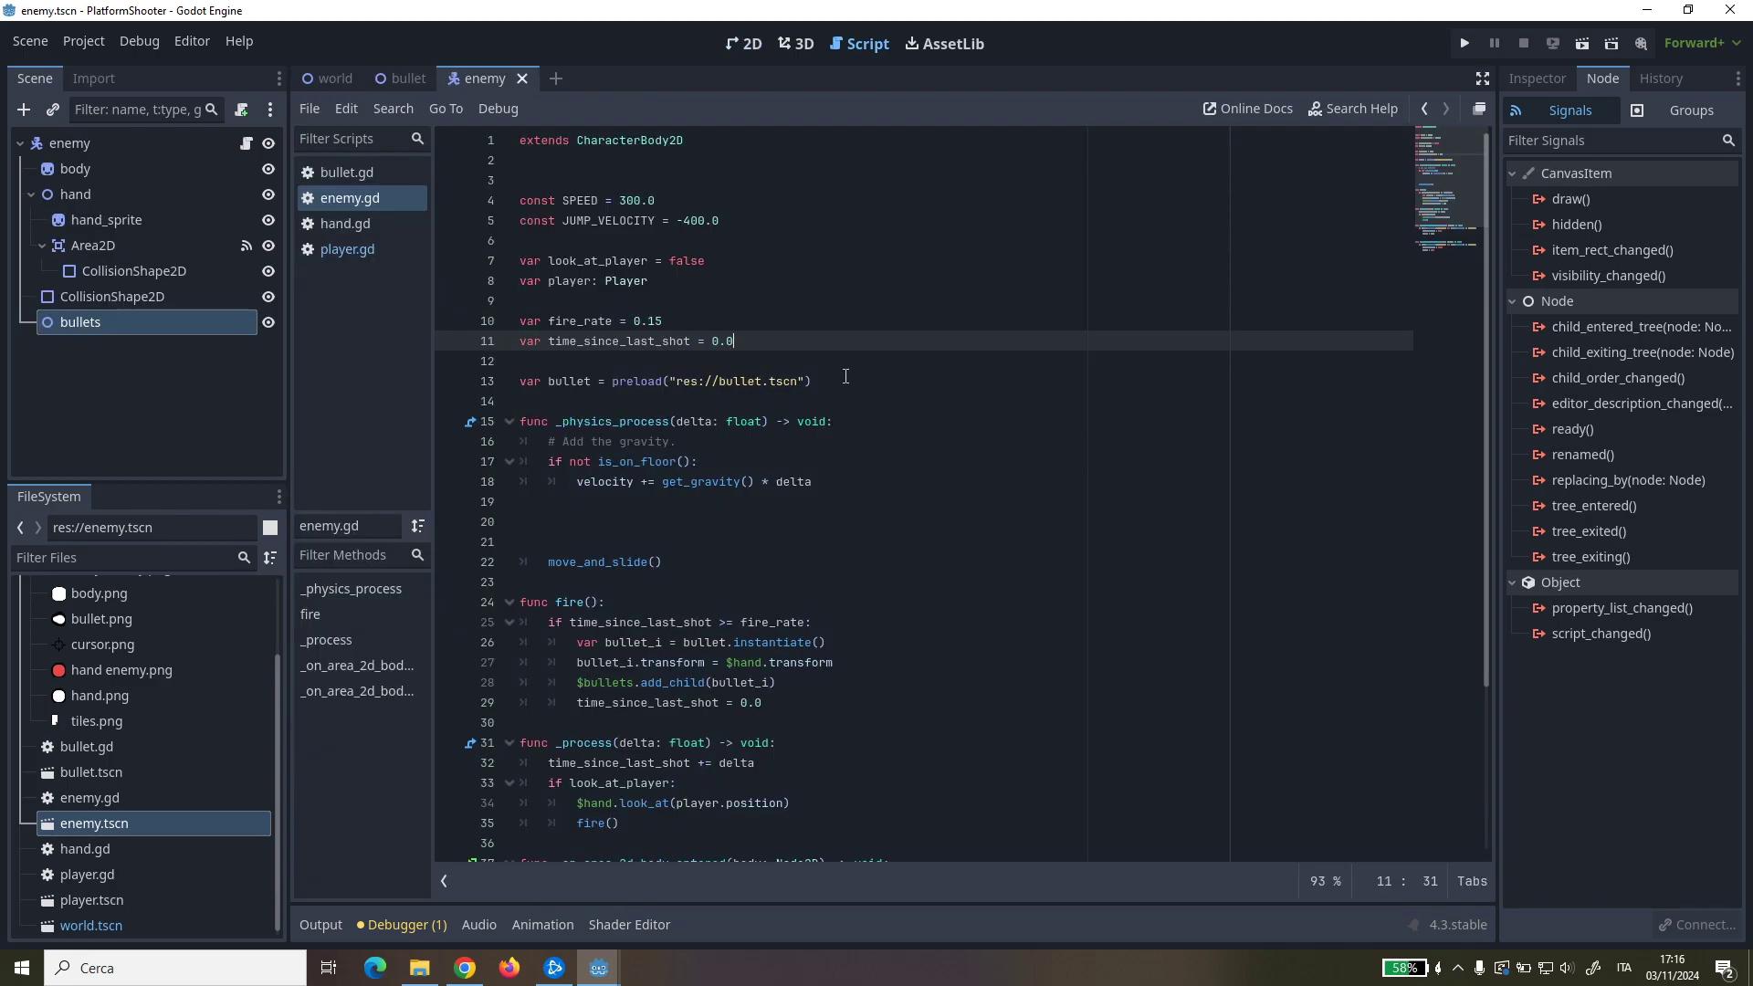
click(845, 376)
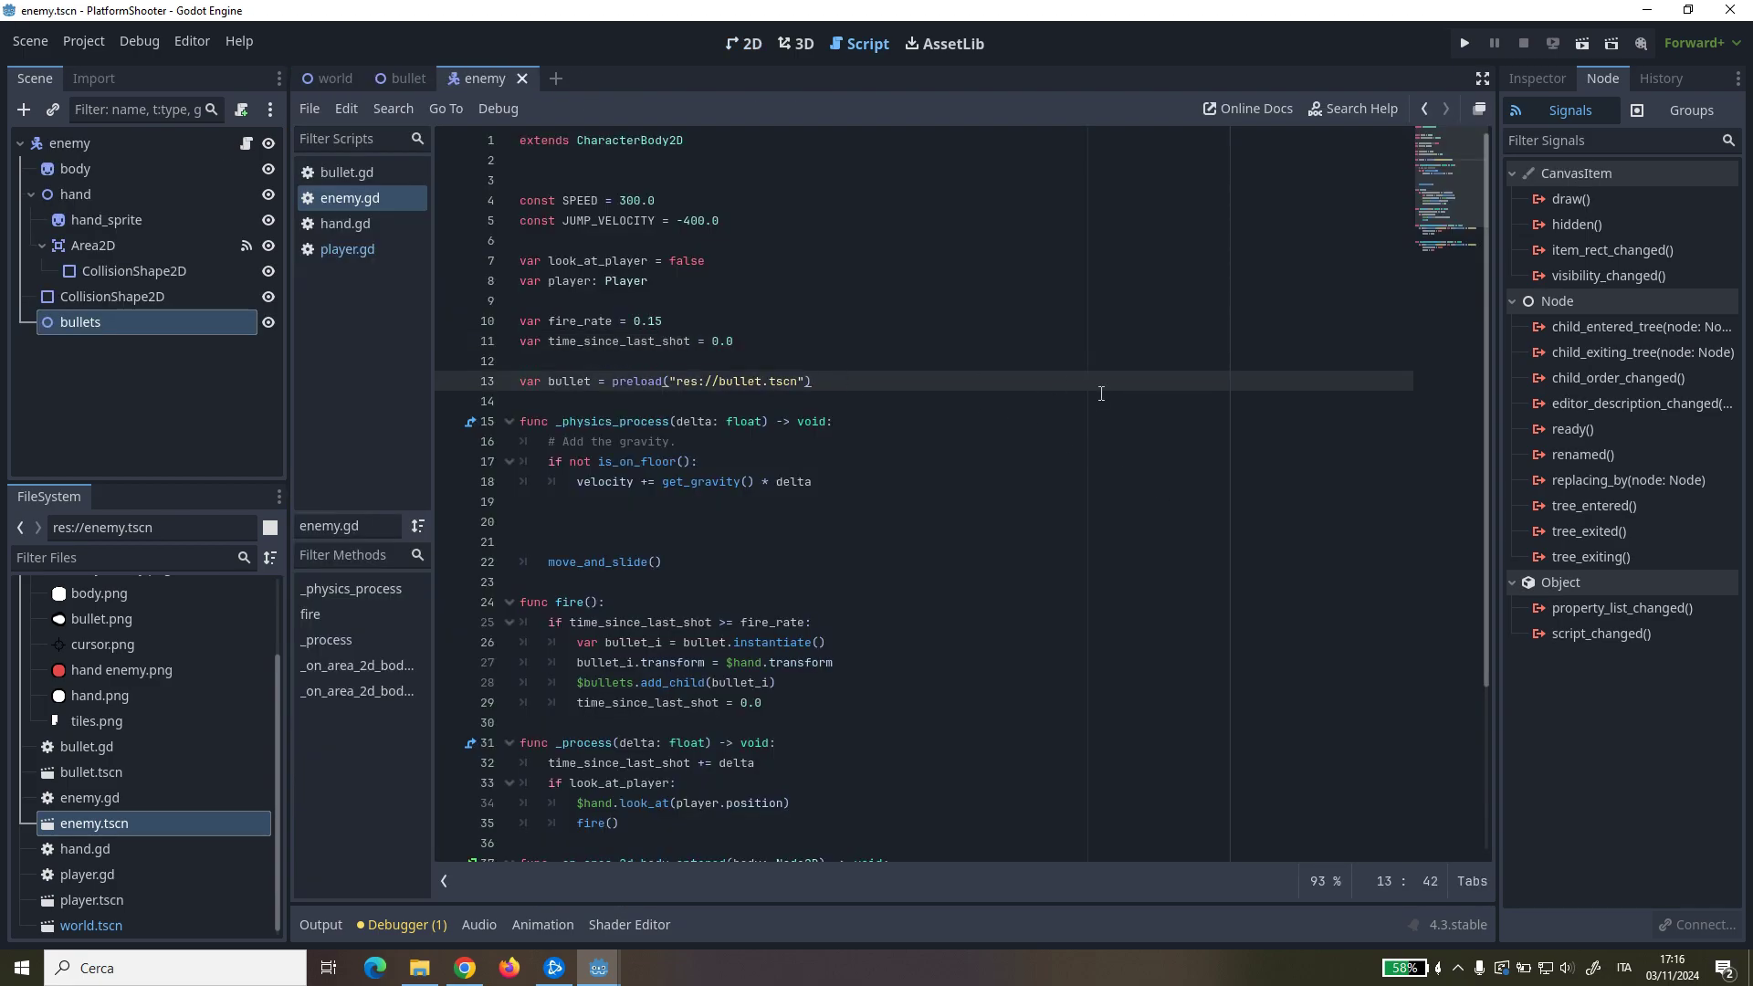
Step: Below the bullet preload, declare start_position_x, patrolling_space = 400 and direction = 1
key(Return)
key(Return)
click(1101, 394)
key(Up)
key(Up)
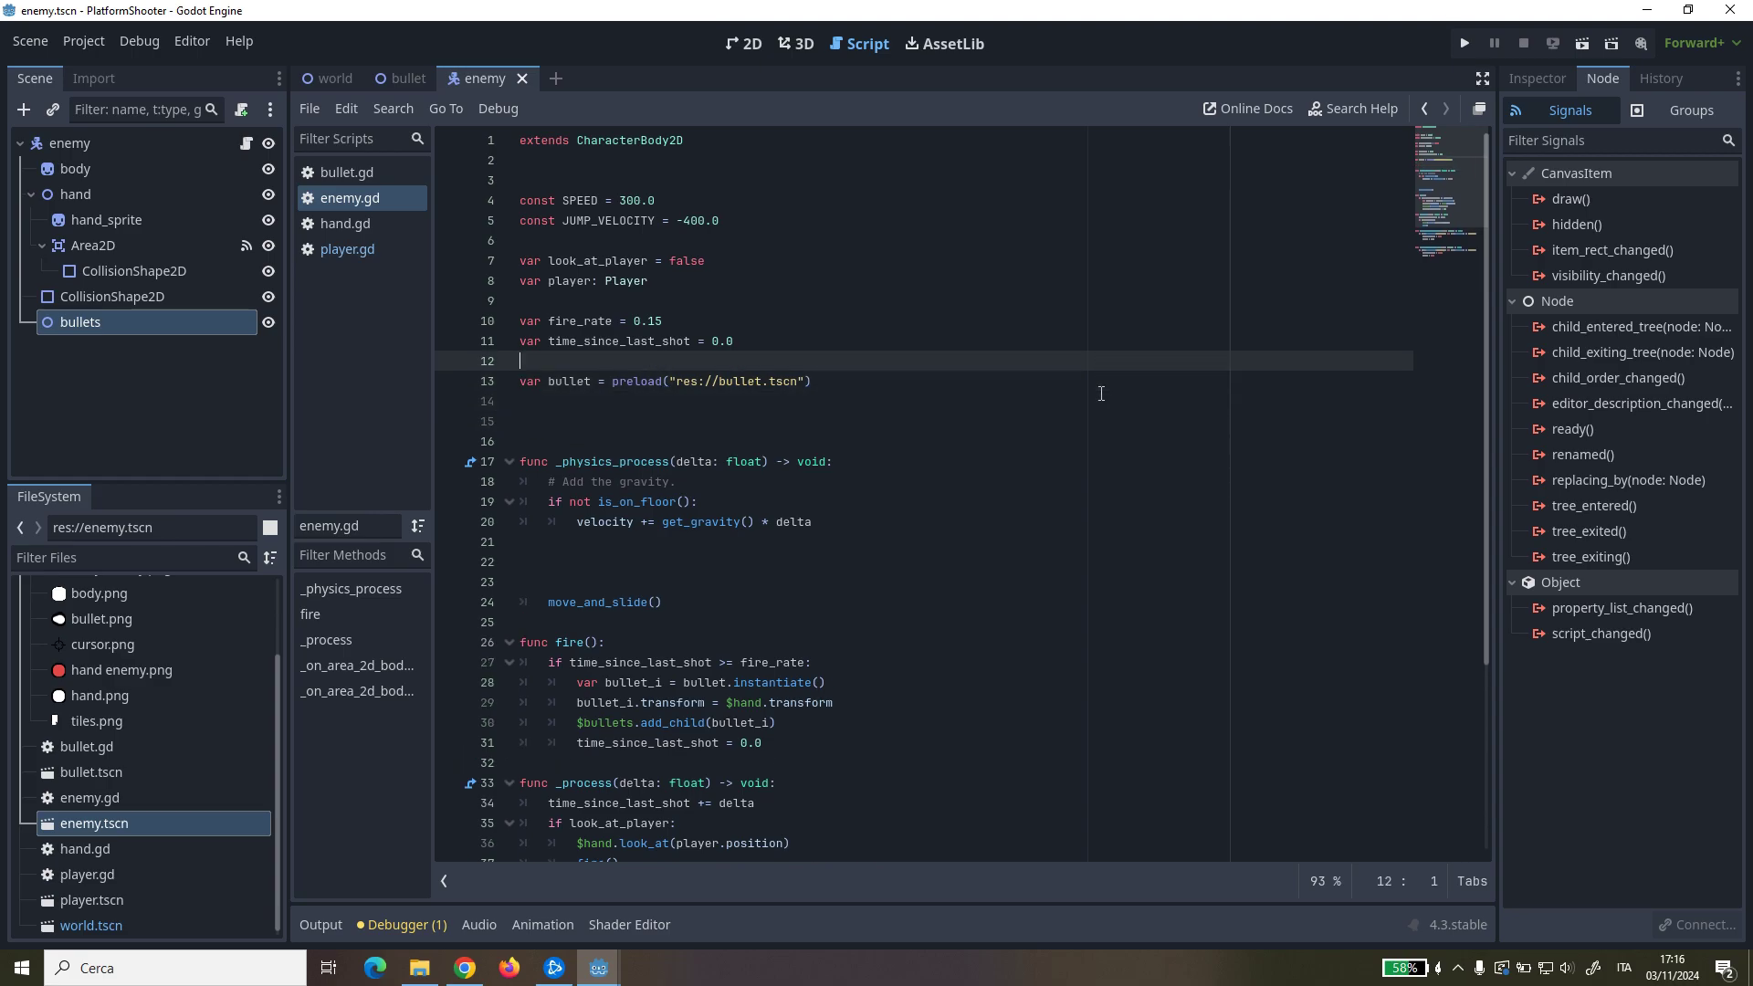
key(BackSpace)
key(Down)
key(Down)
key(Down)
text(var start_position_x)
key(Return)
text(var)
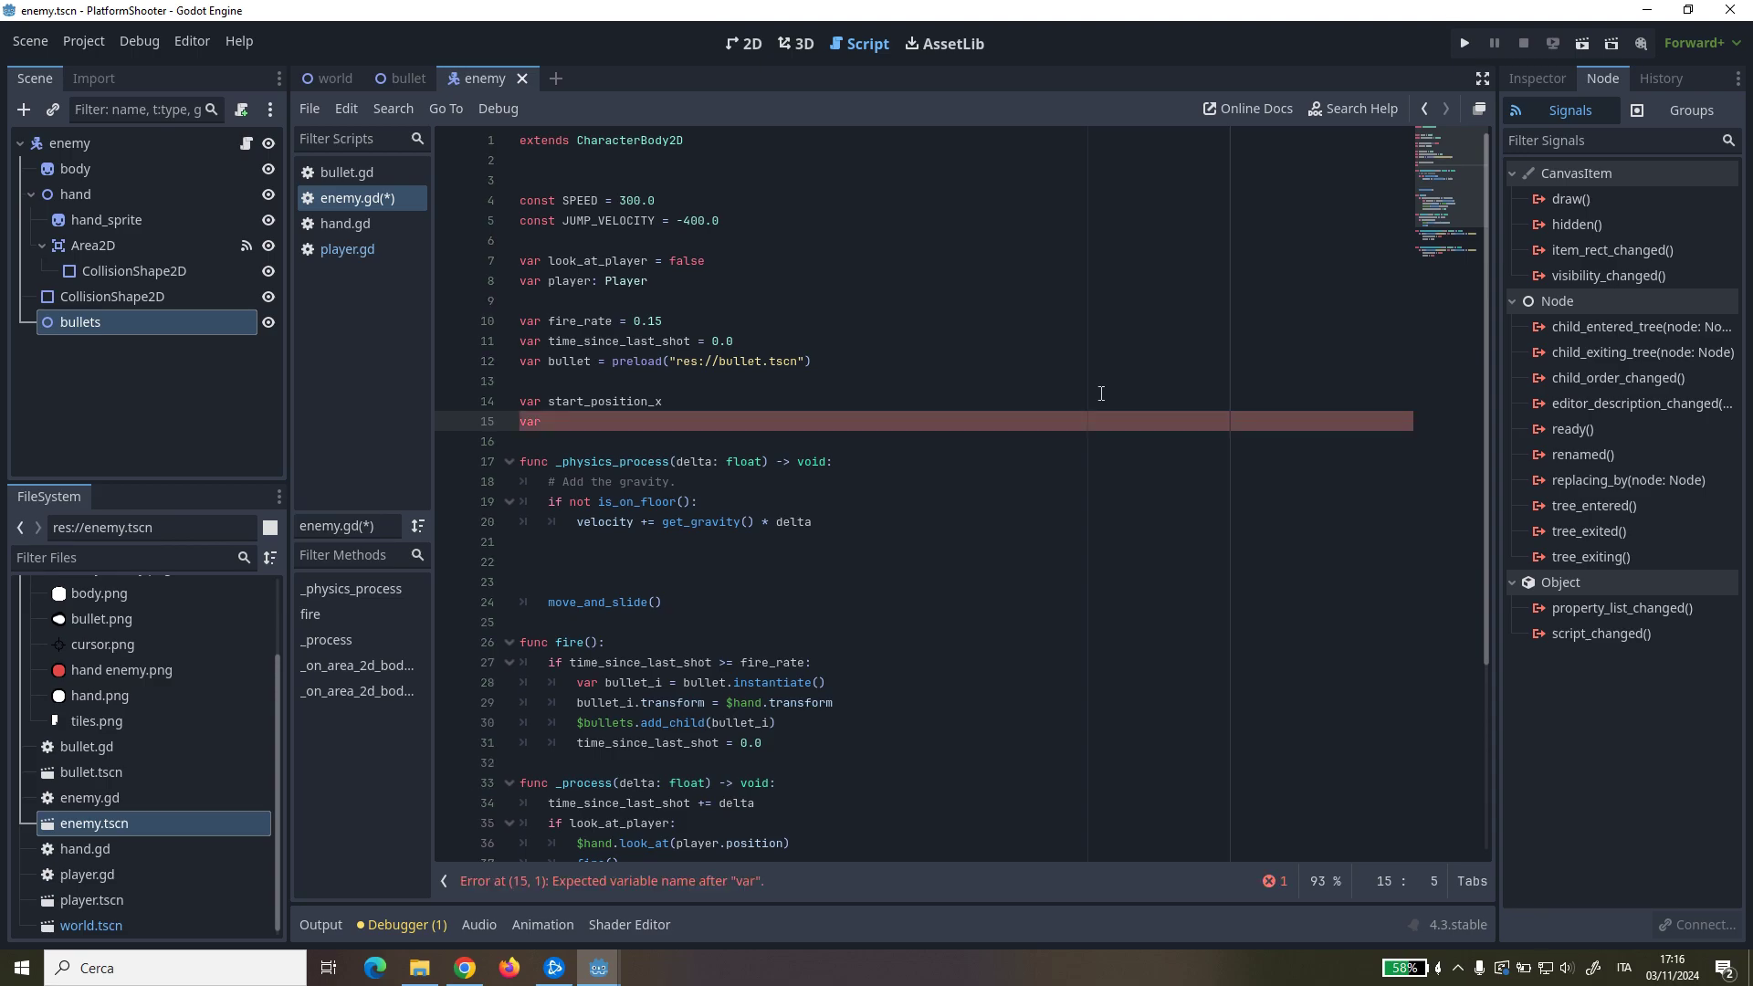
text( patrolling_s)
text(pace)
text( = 400)
key(Return)
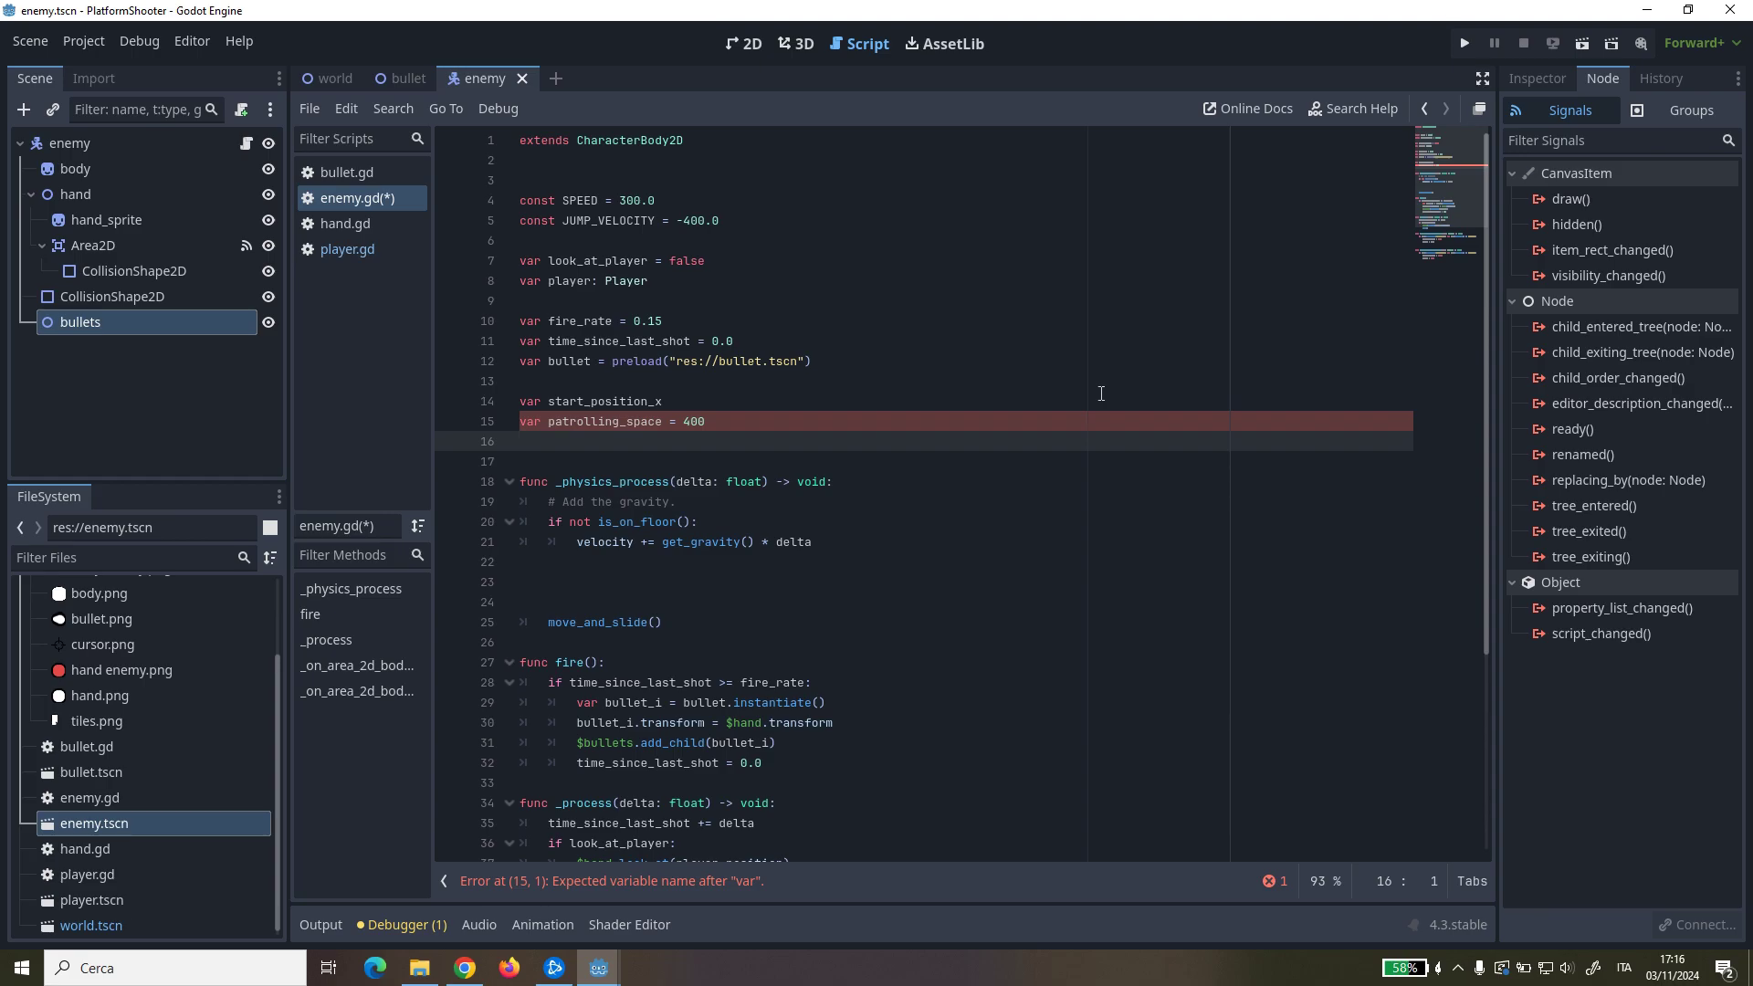
text(var direction = )
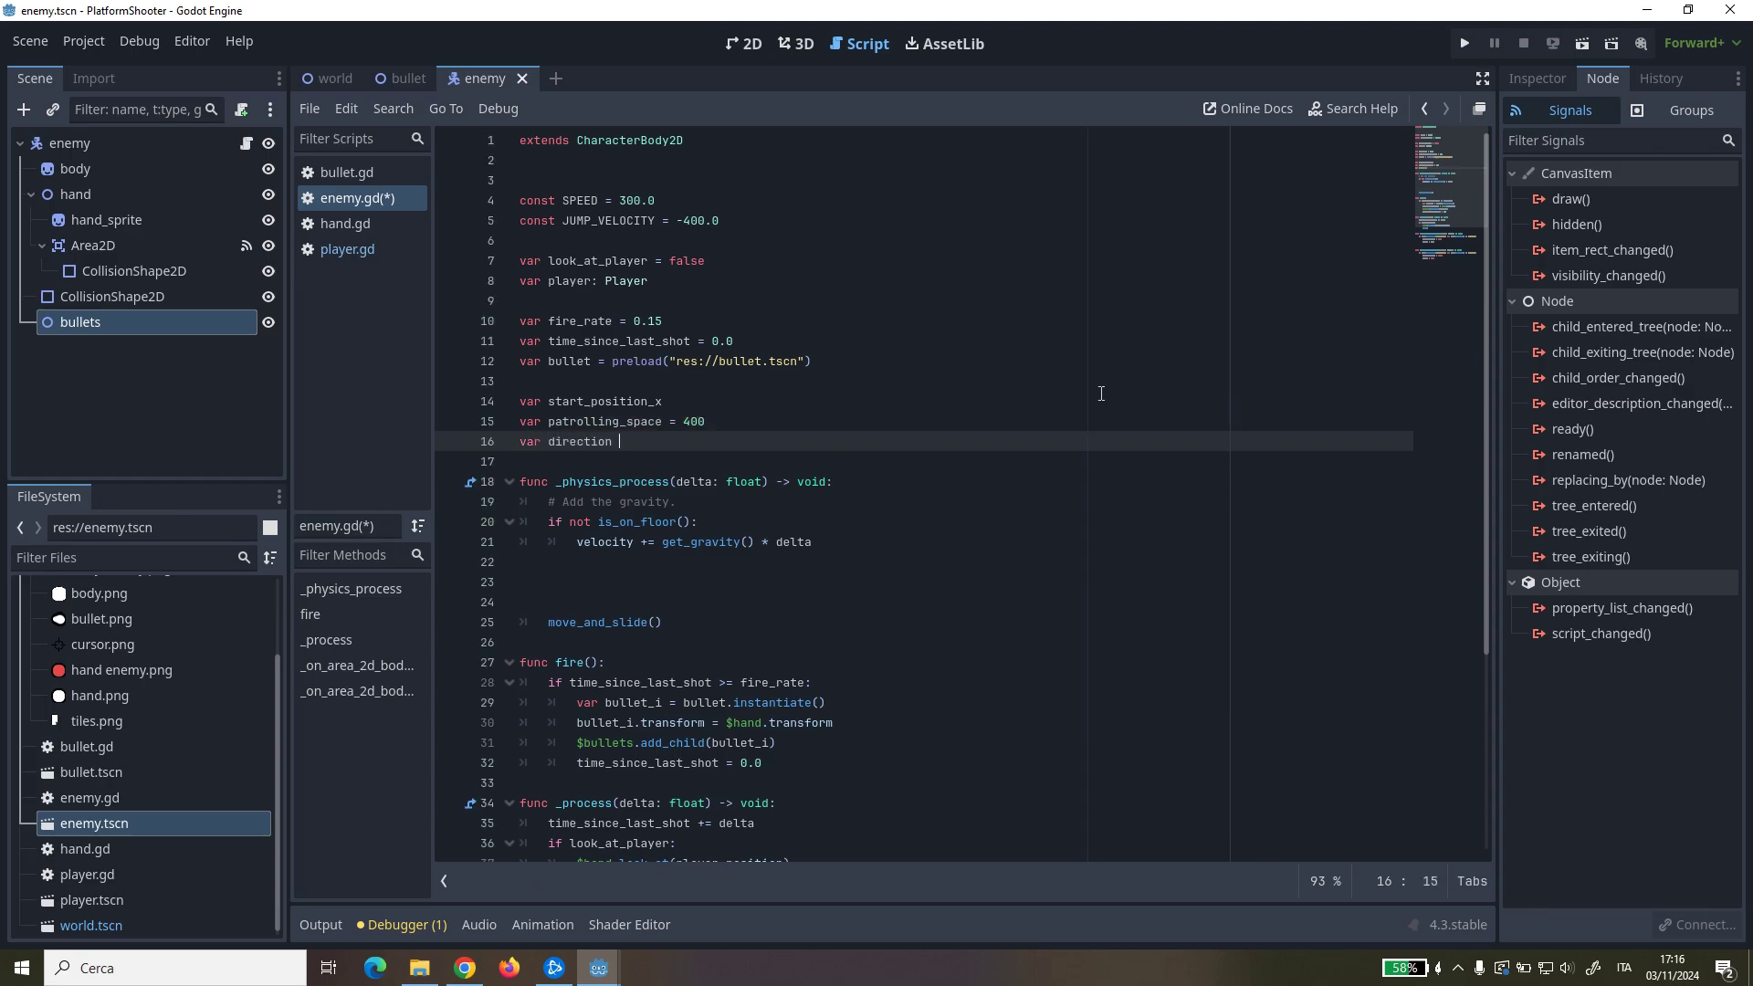
text(1)
Step: Add an empty func _ready() -> void: header
key(Return)
text(func _re)
key(Return)
key(Return)
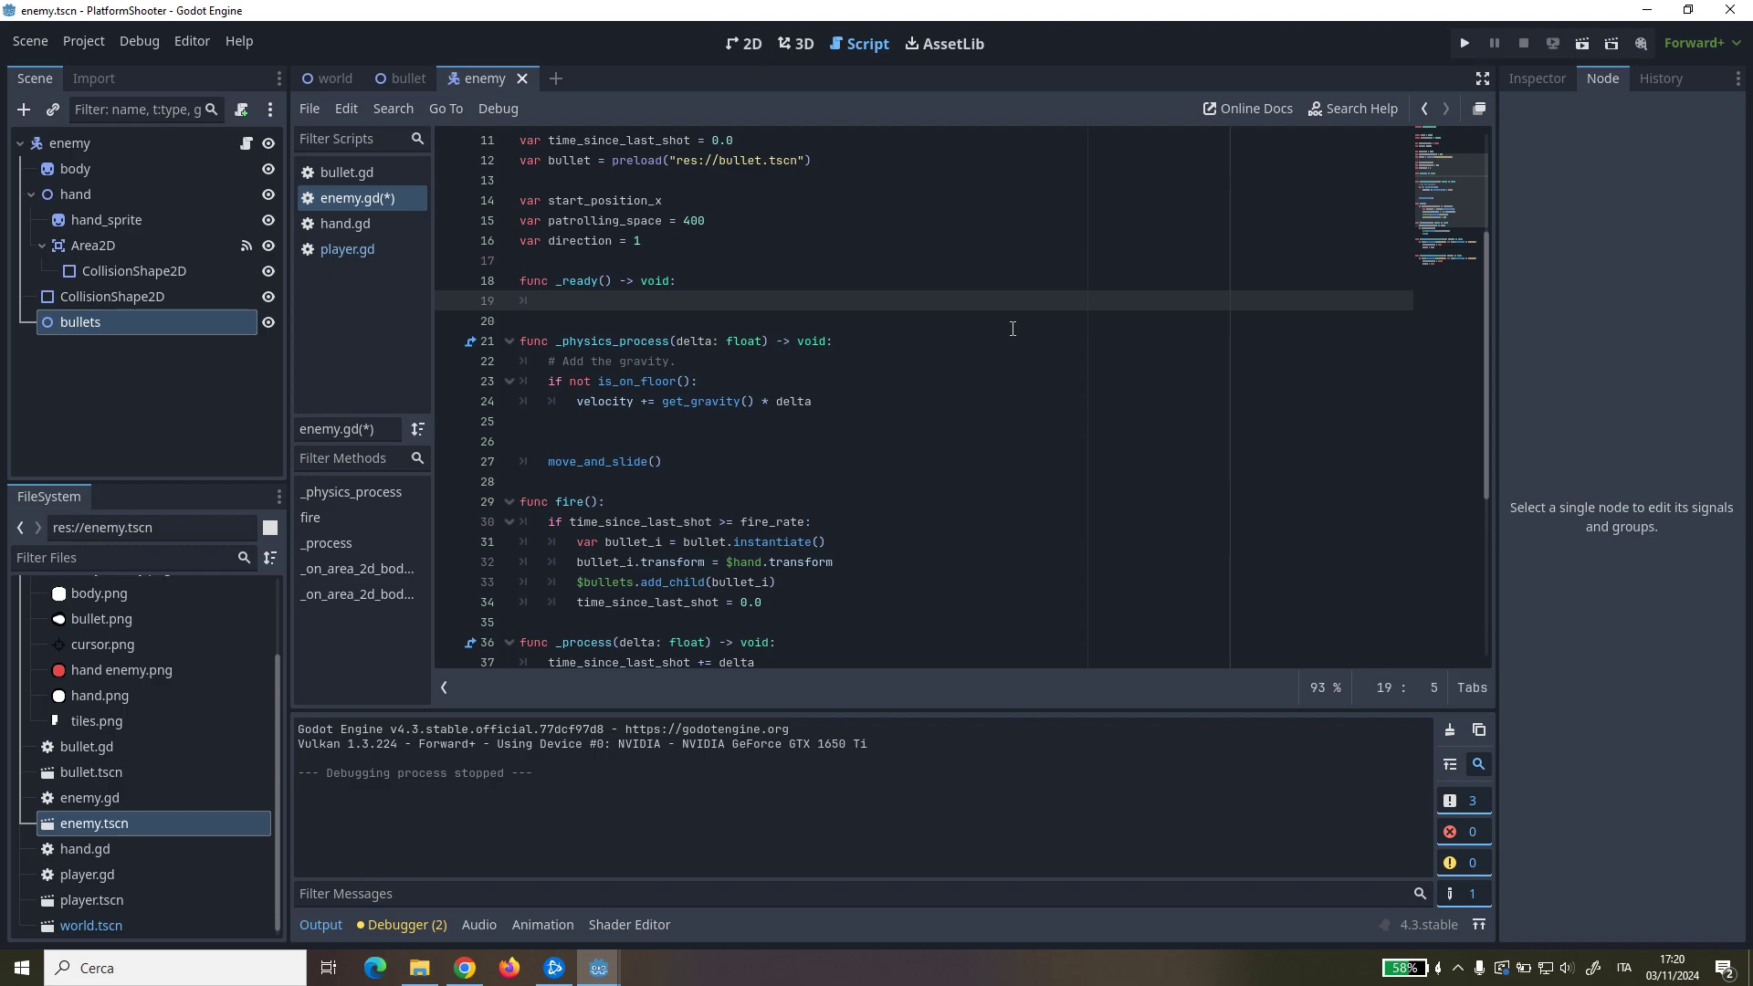
Step: Set start_position_x = position.x in _ready and add 'if look_at_player:' in _physics_process
text(sta)
text(_posit)
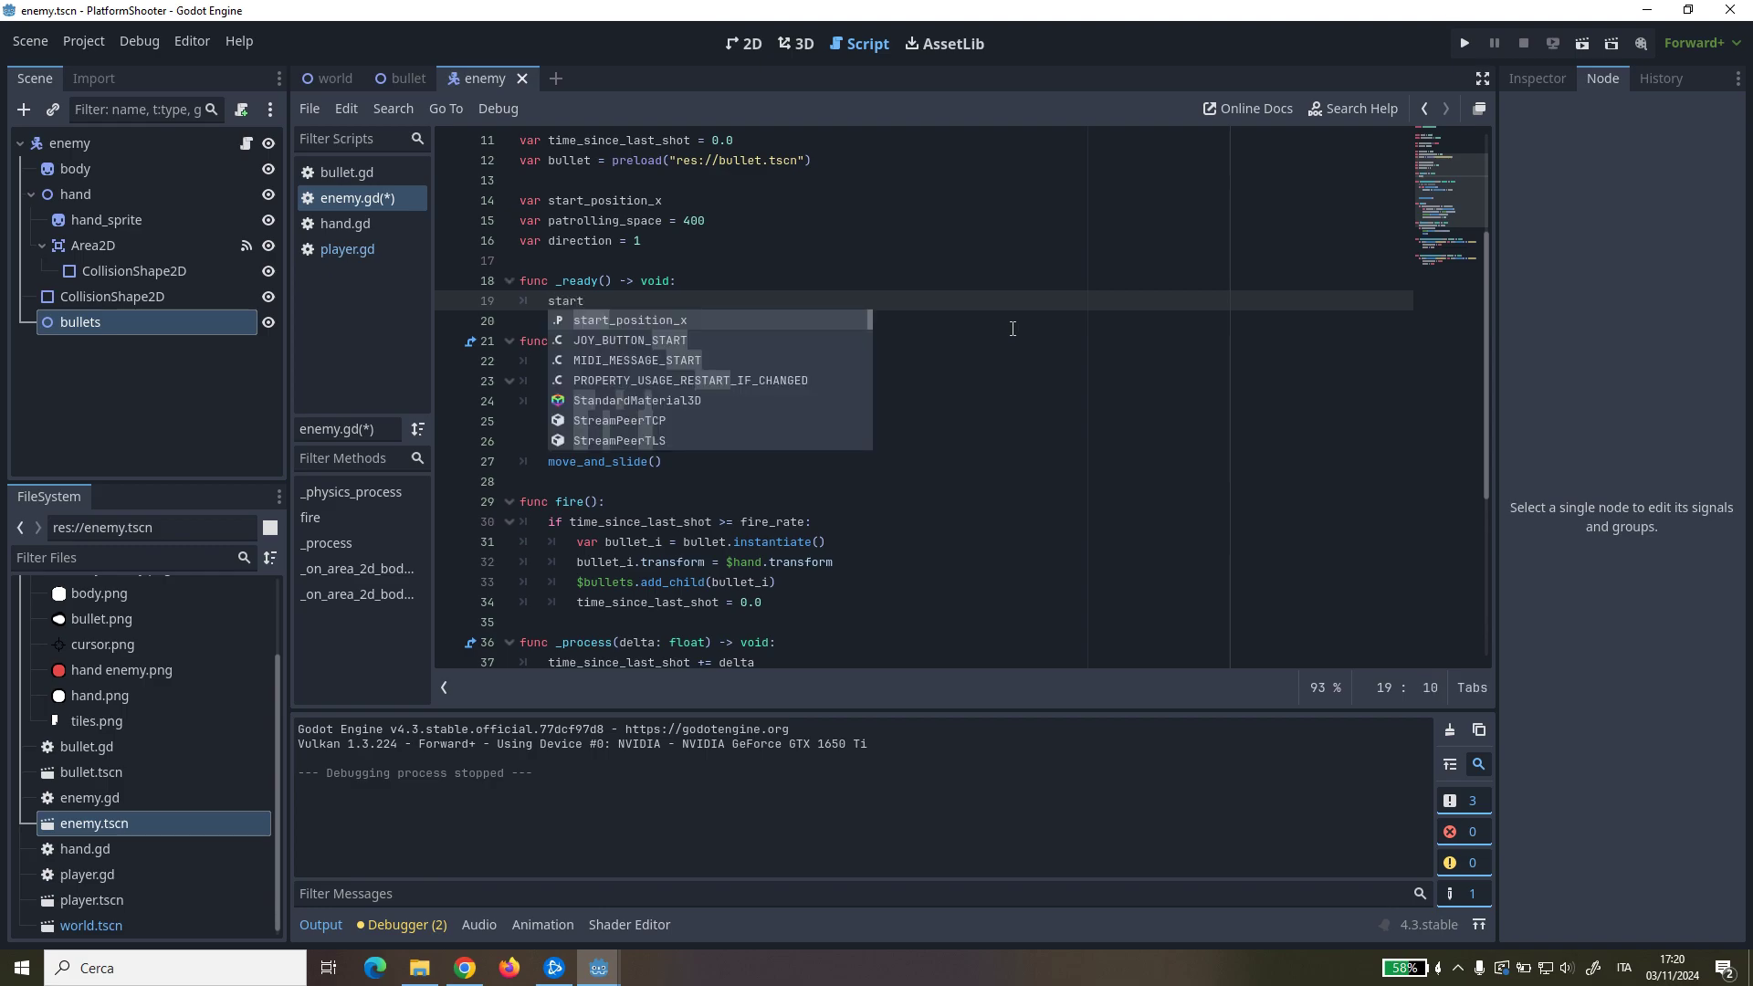
text(ion_x = position.)
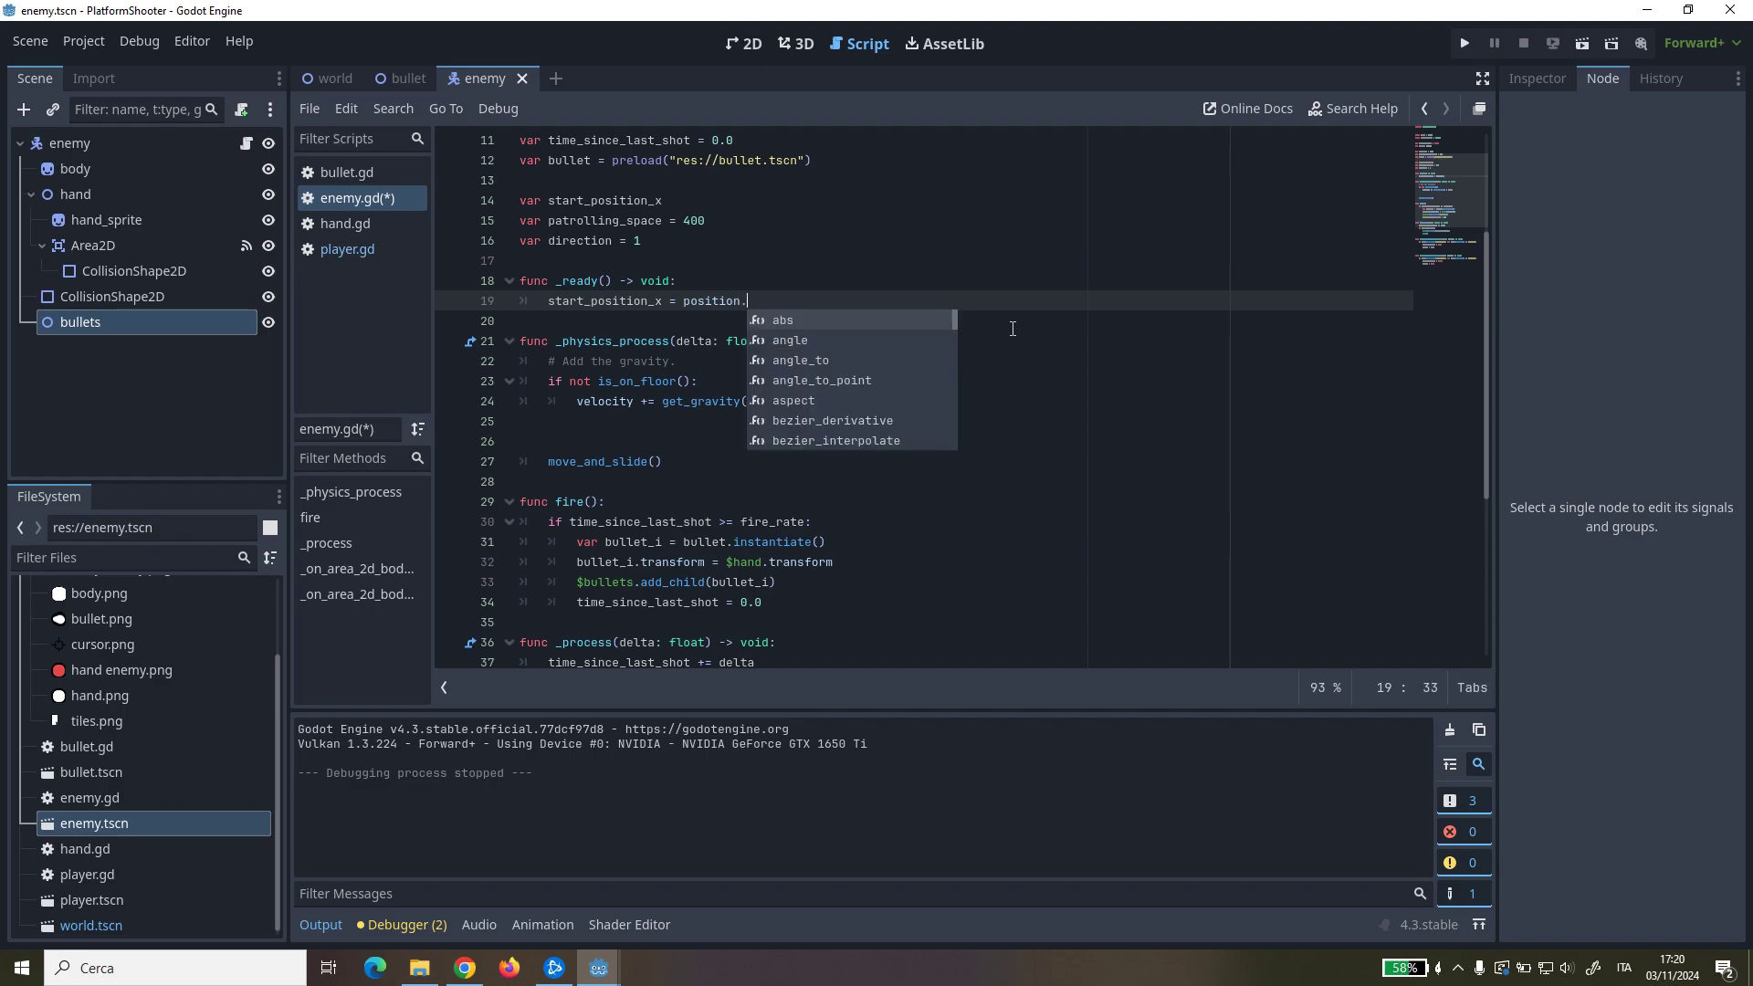
text(x)
click(698, 422)
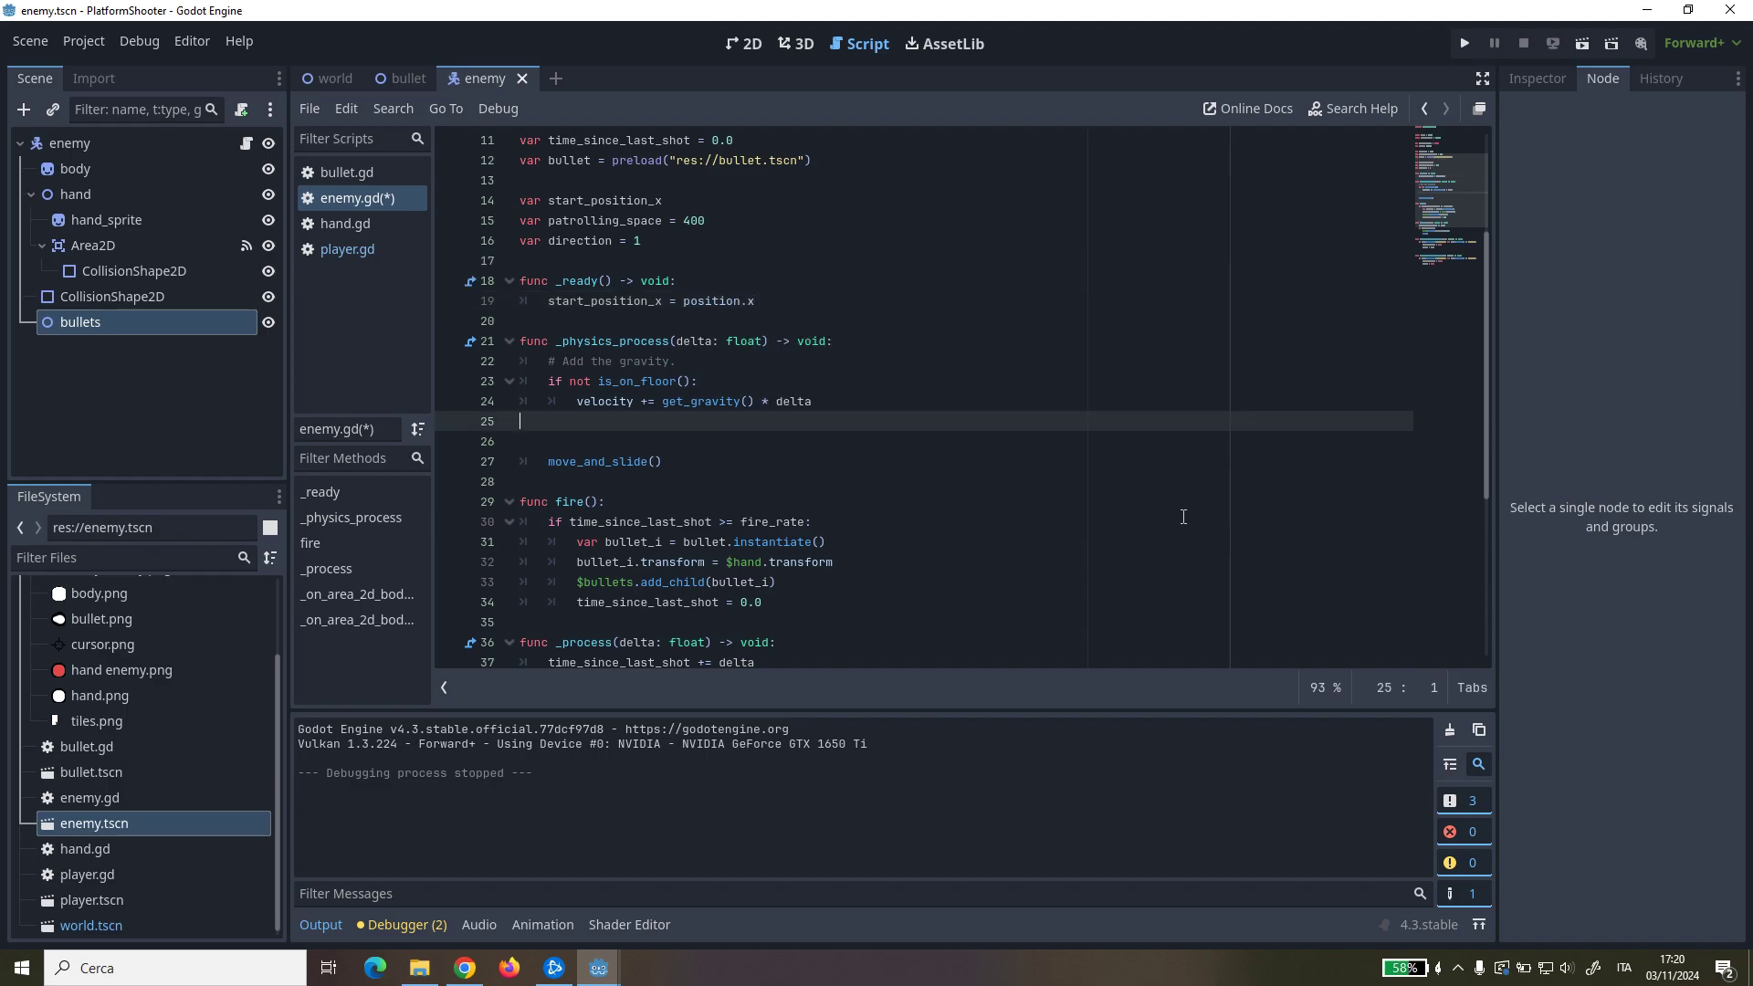
key(Return)
key(Tab)
text(if look_at_player)
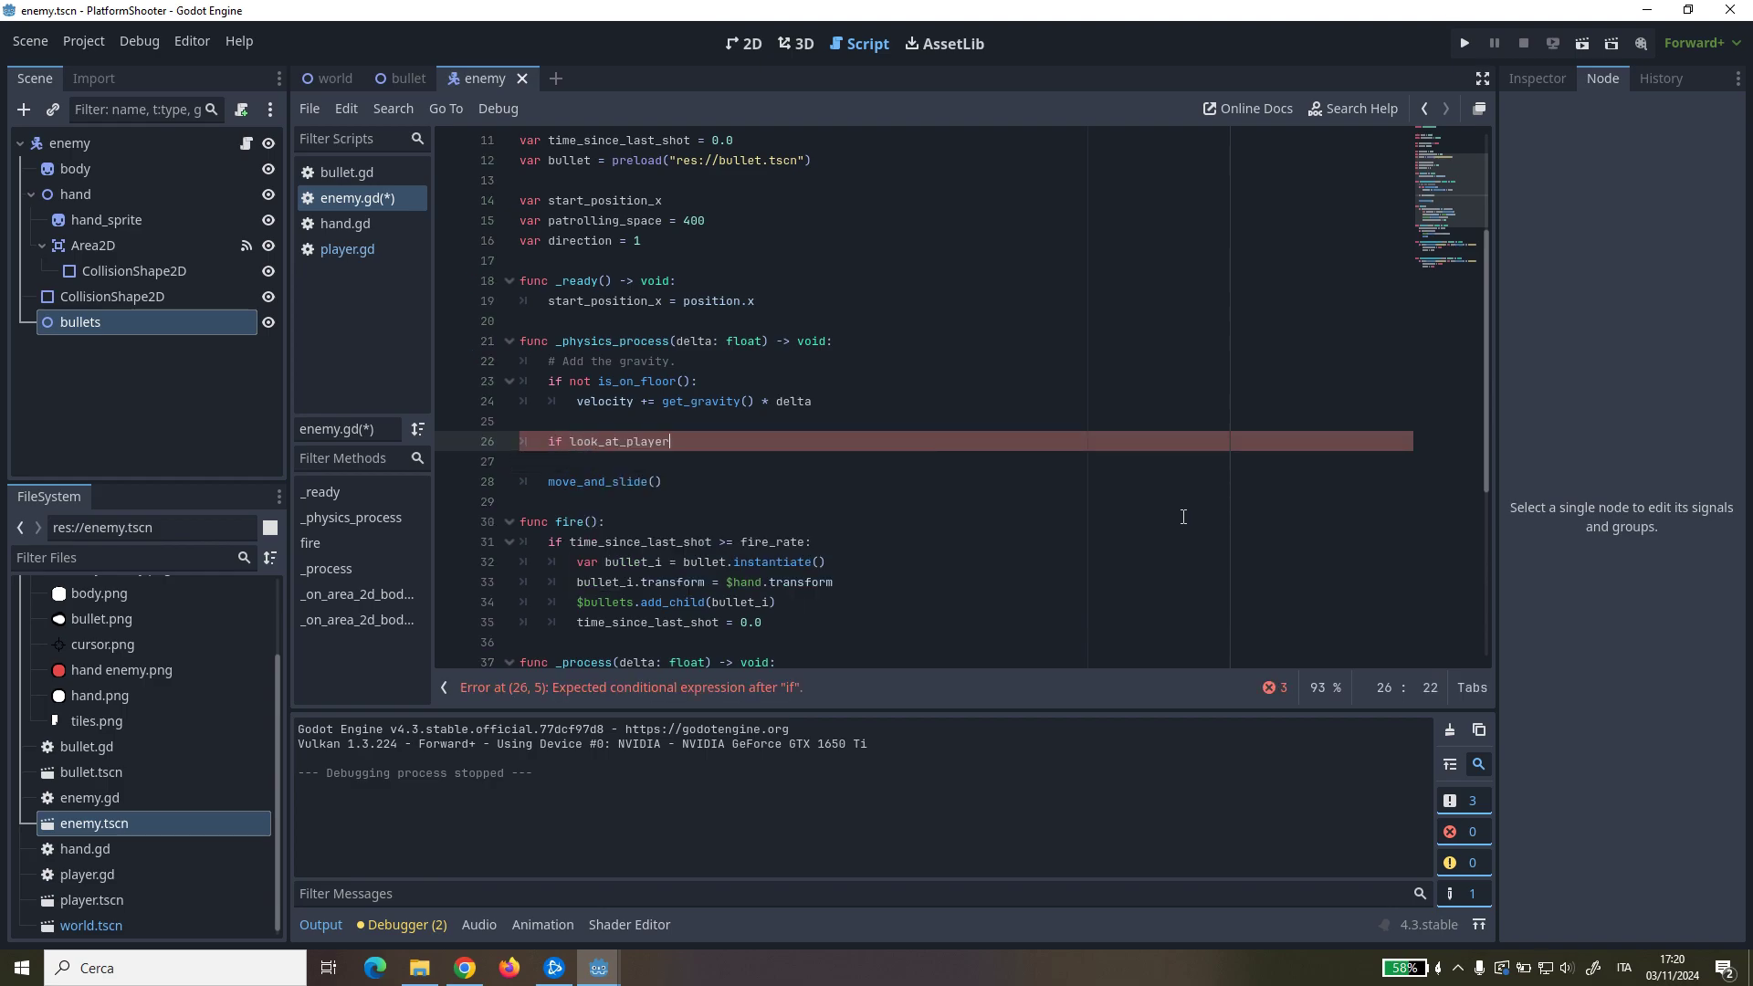
text(:)
Step: Set velocity.x = 0 inside the look_at_player branch and open an else: branch
key(Return)
text(velo)
key(Return)
text(.)
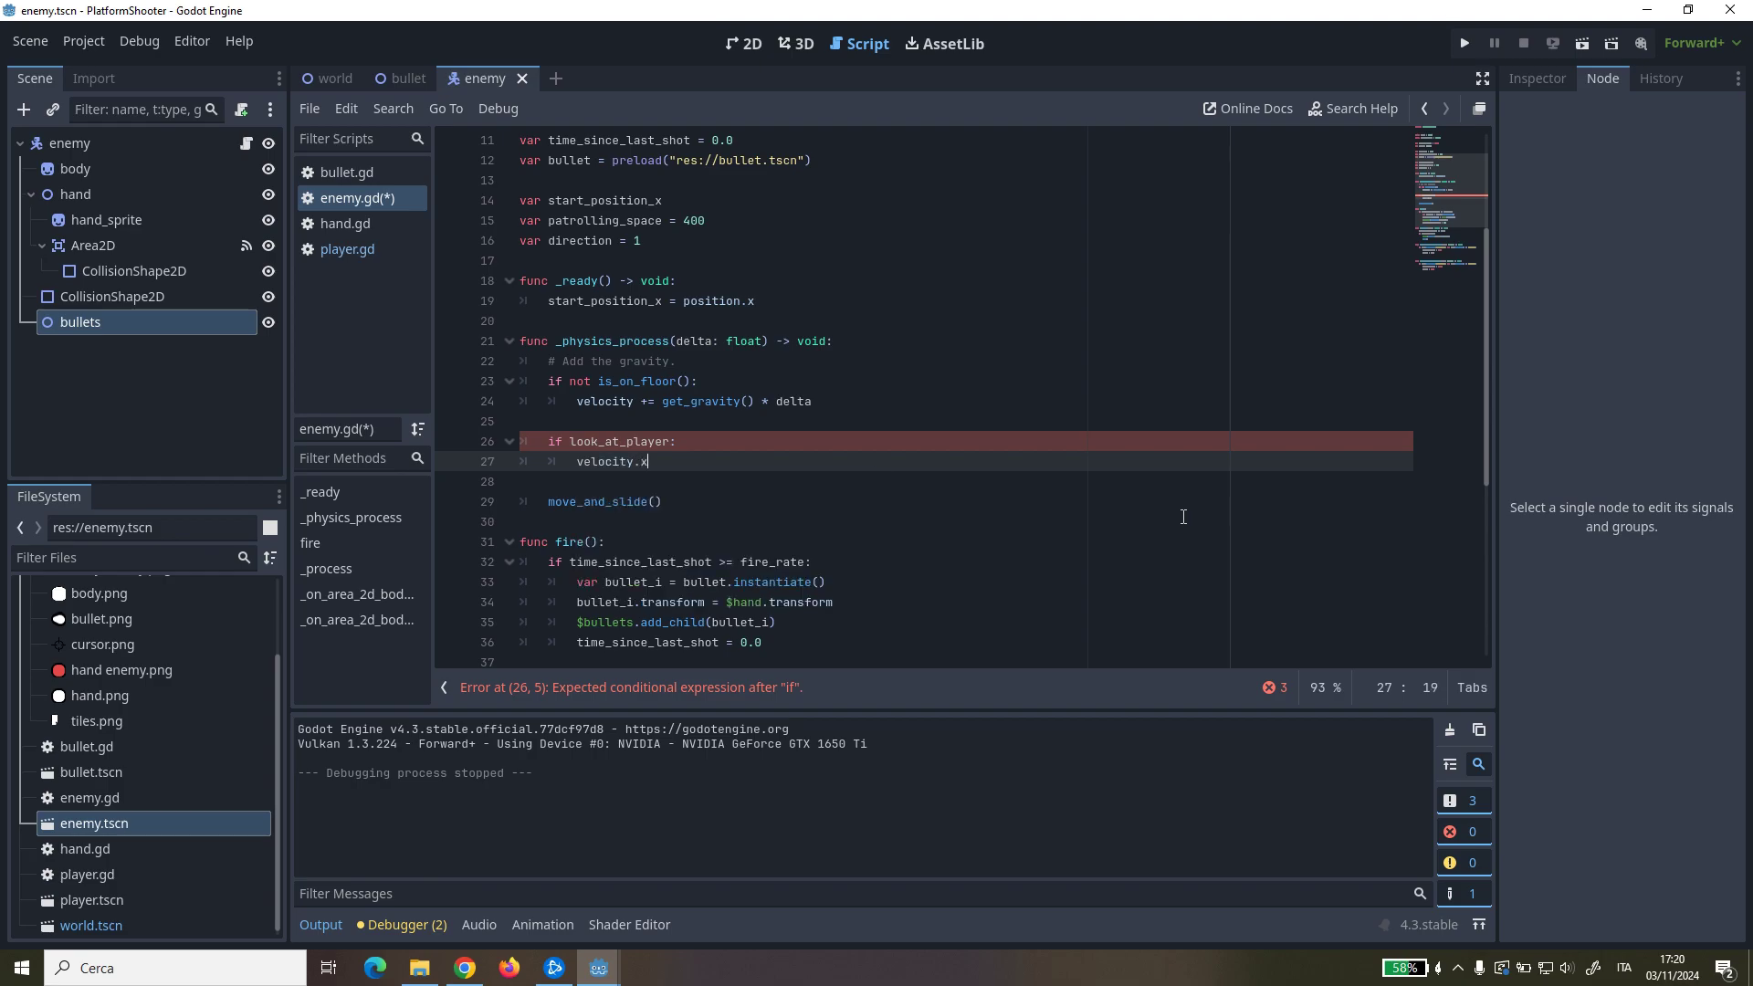
text(x = 0)
key(Return)
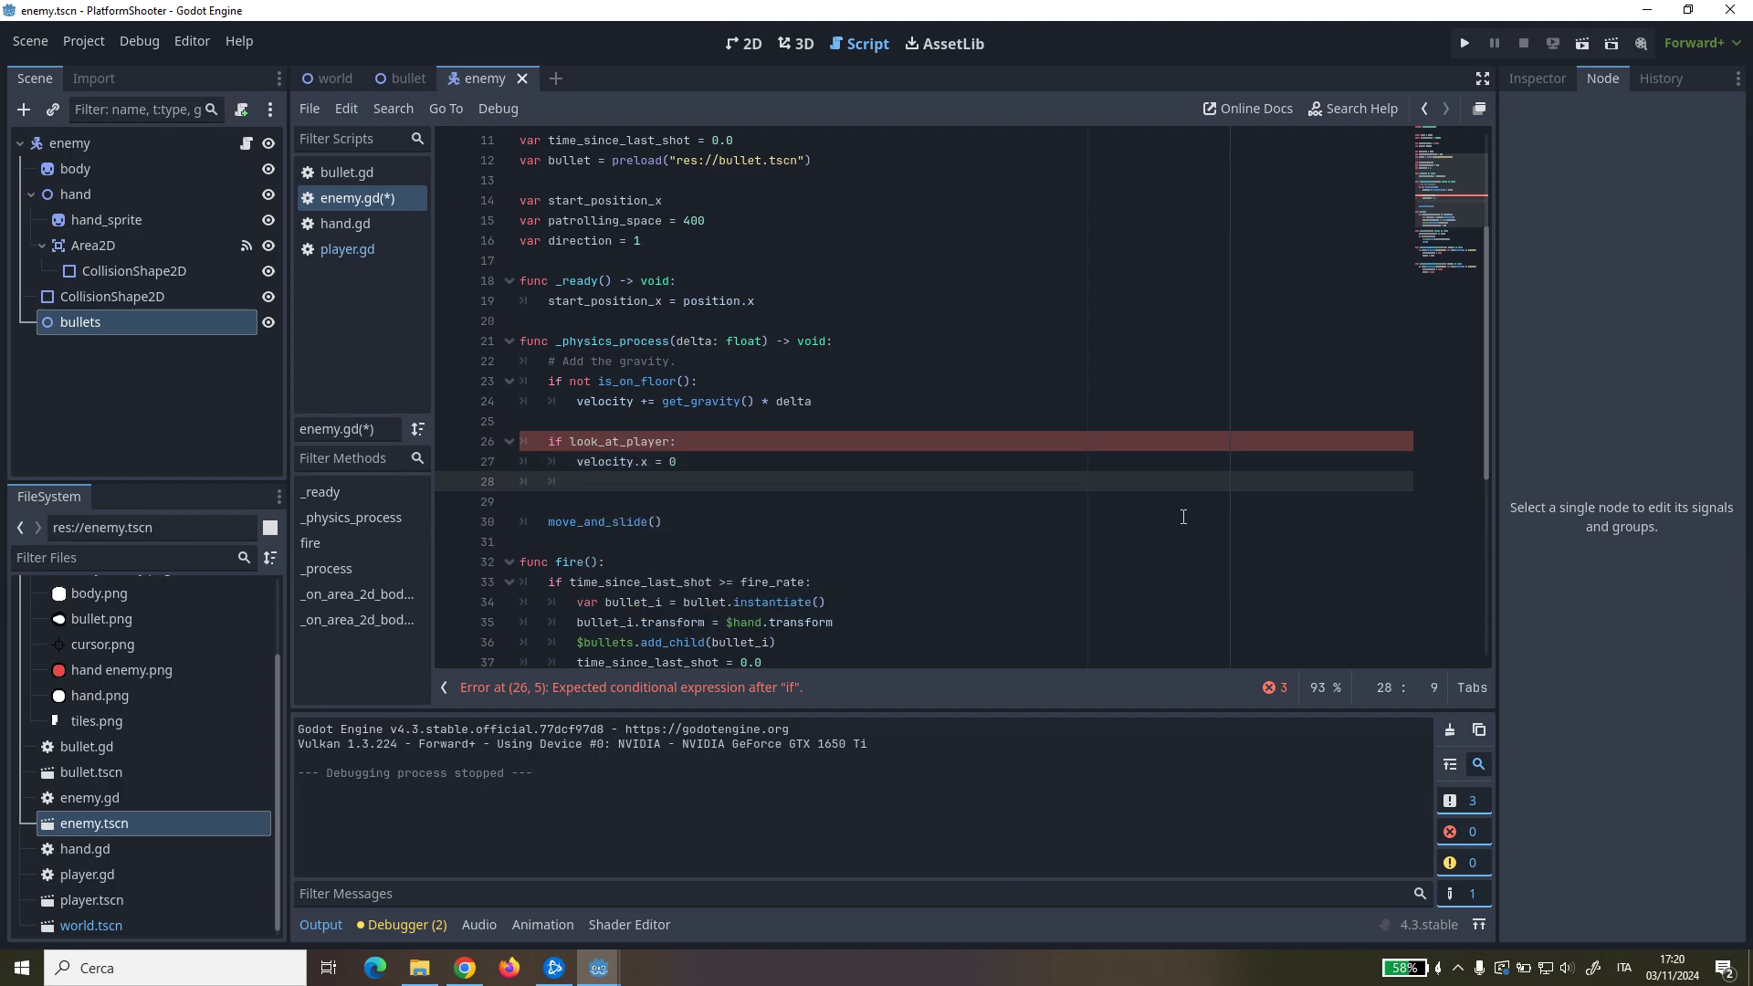
text(else:)
key(Return)
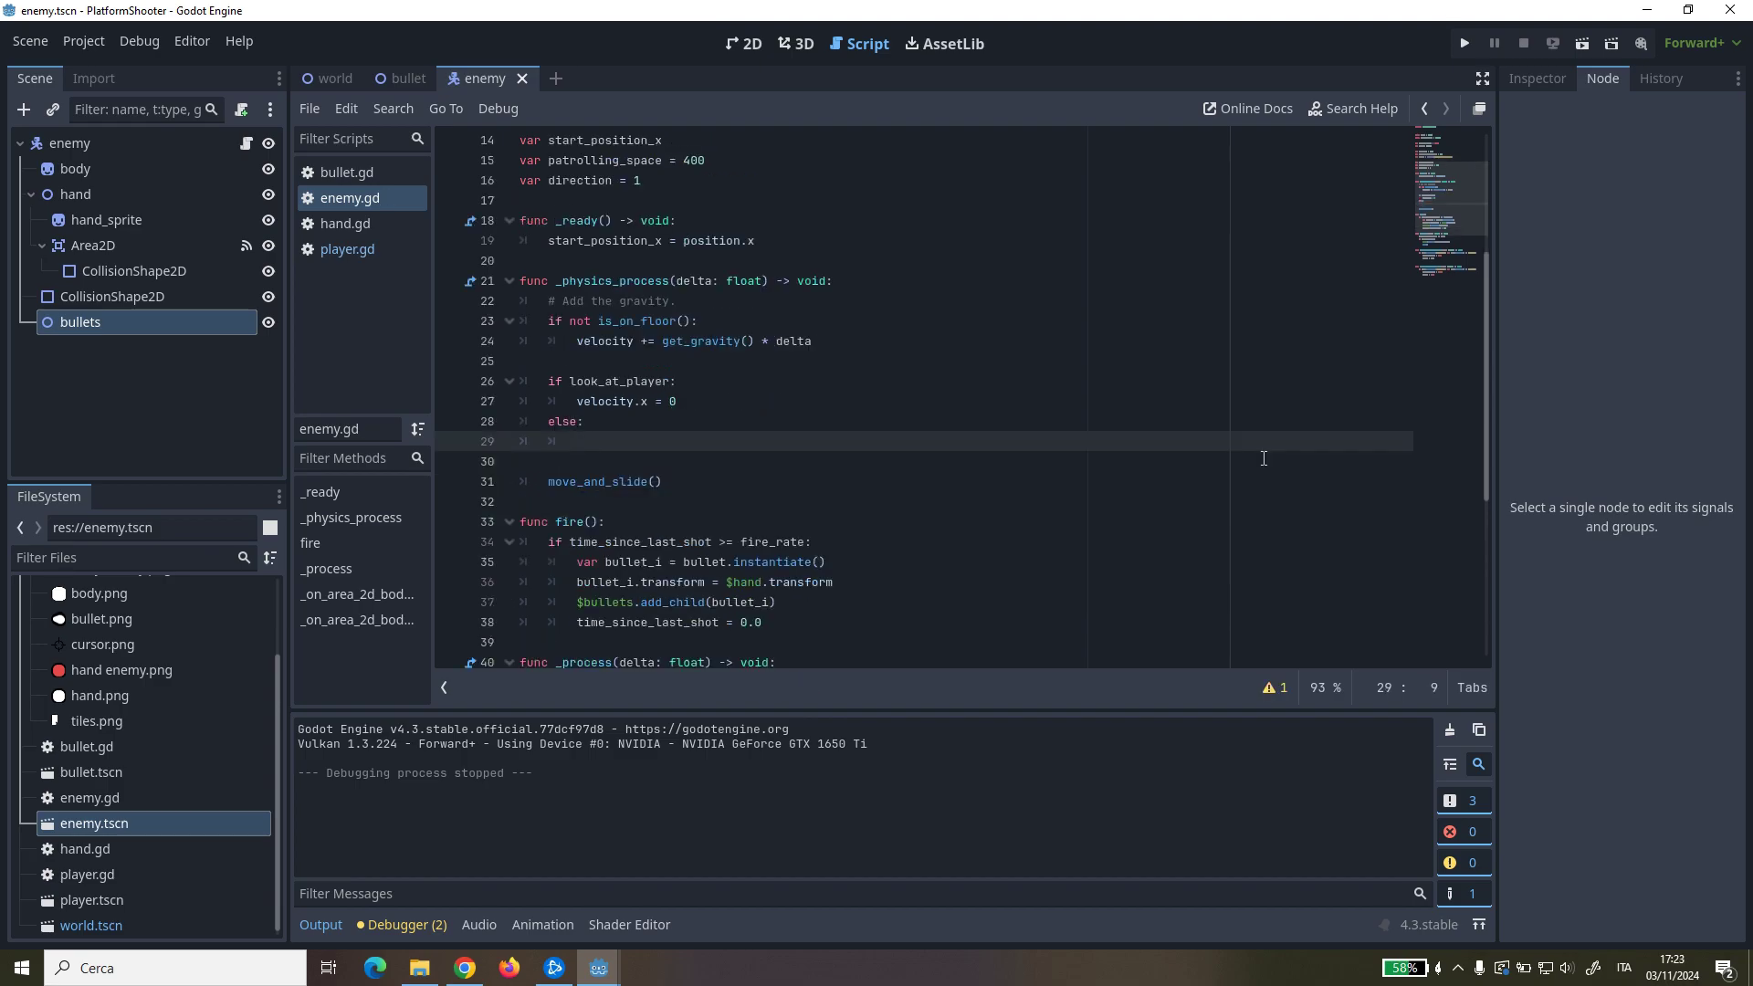
Step: Add the check 'if abs(position.x - start_position_x) > patrolling_space / 2:' in the else branch
text(if )
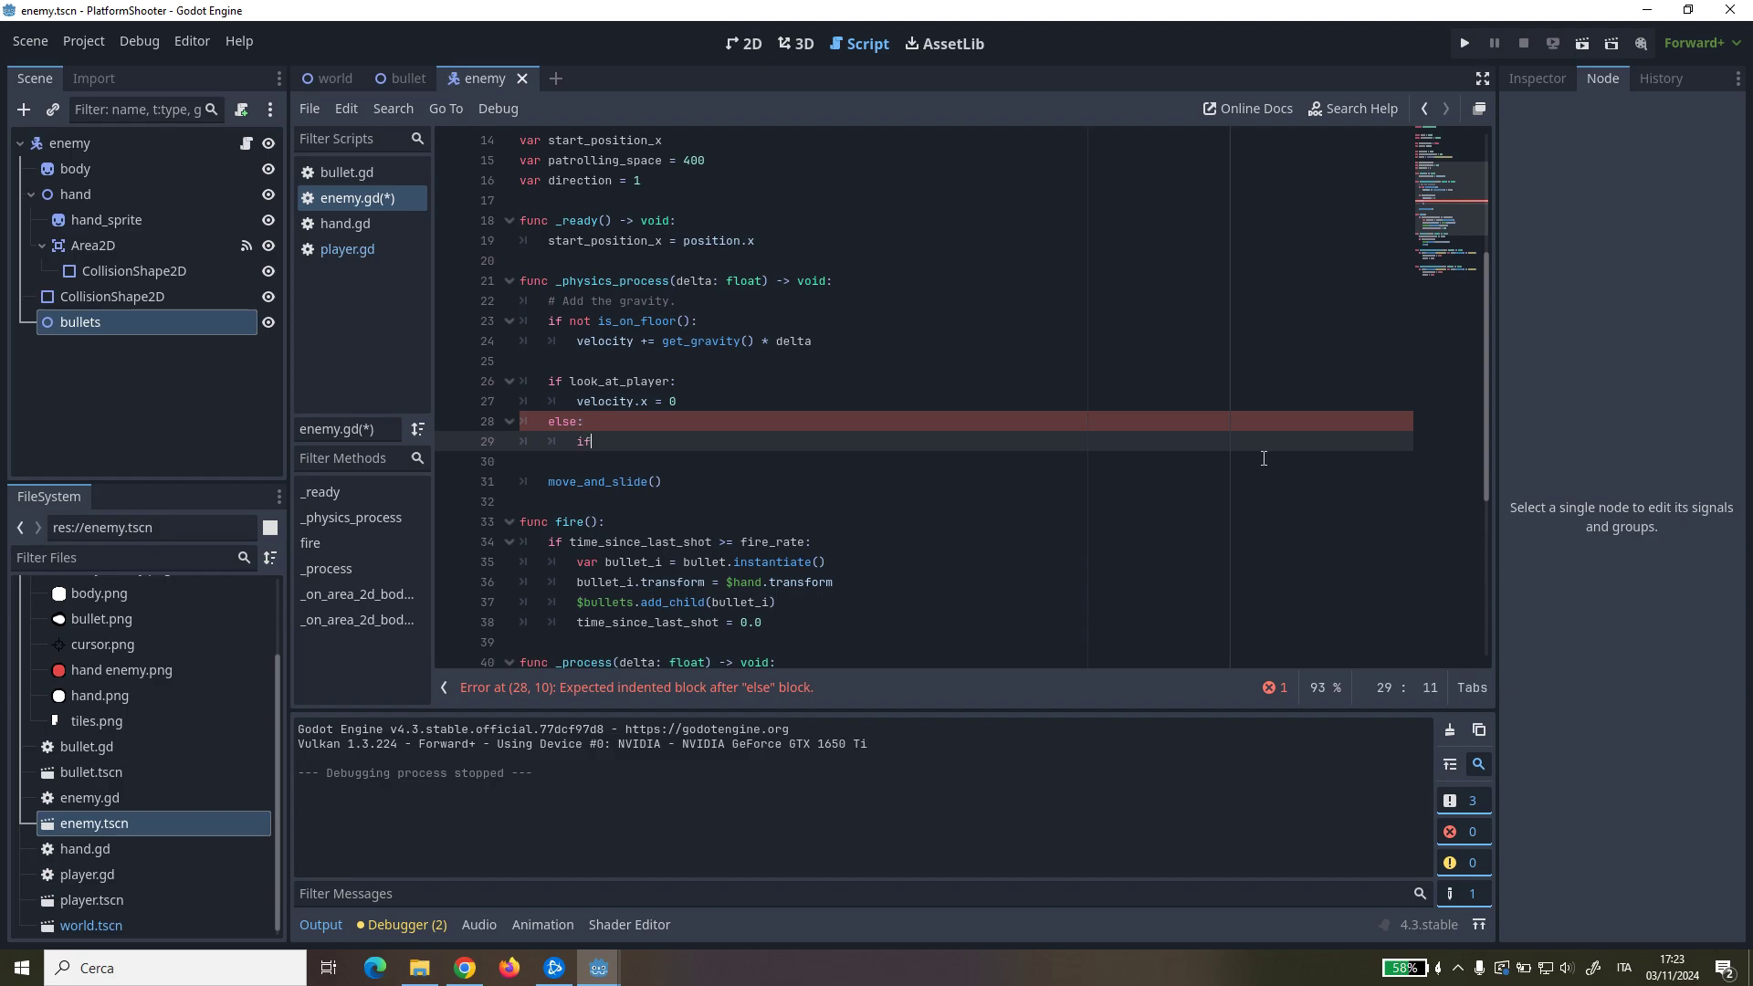
text(abs)
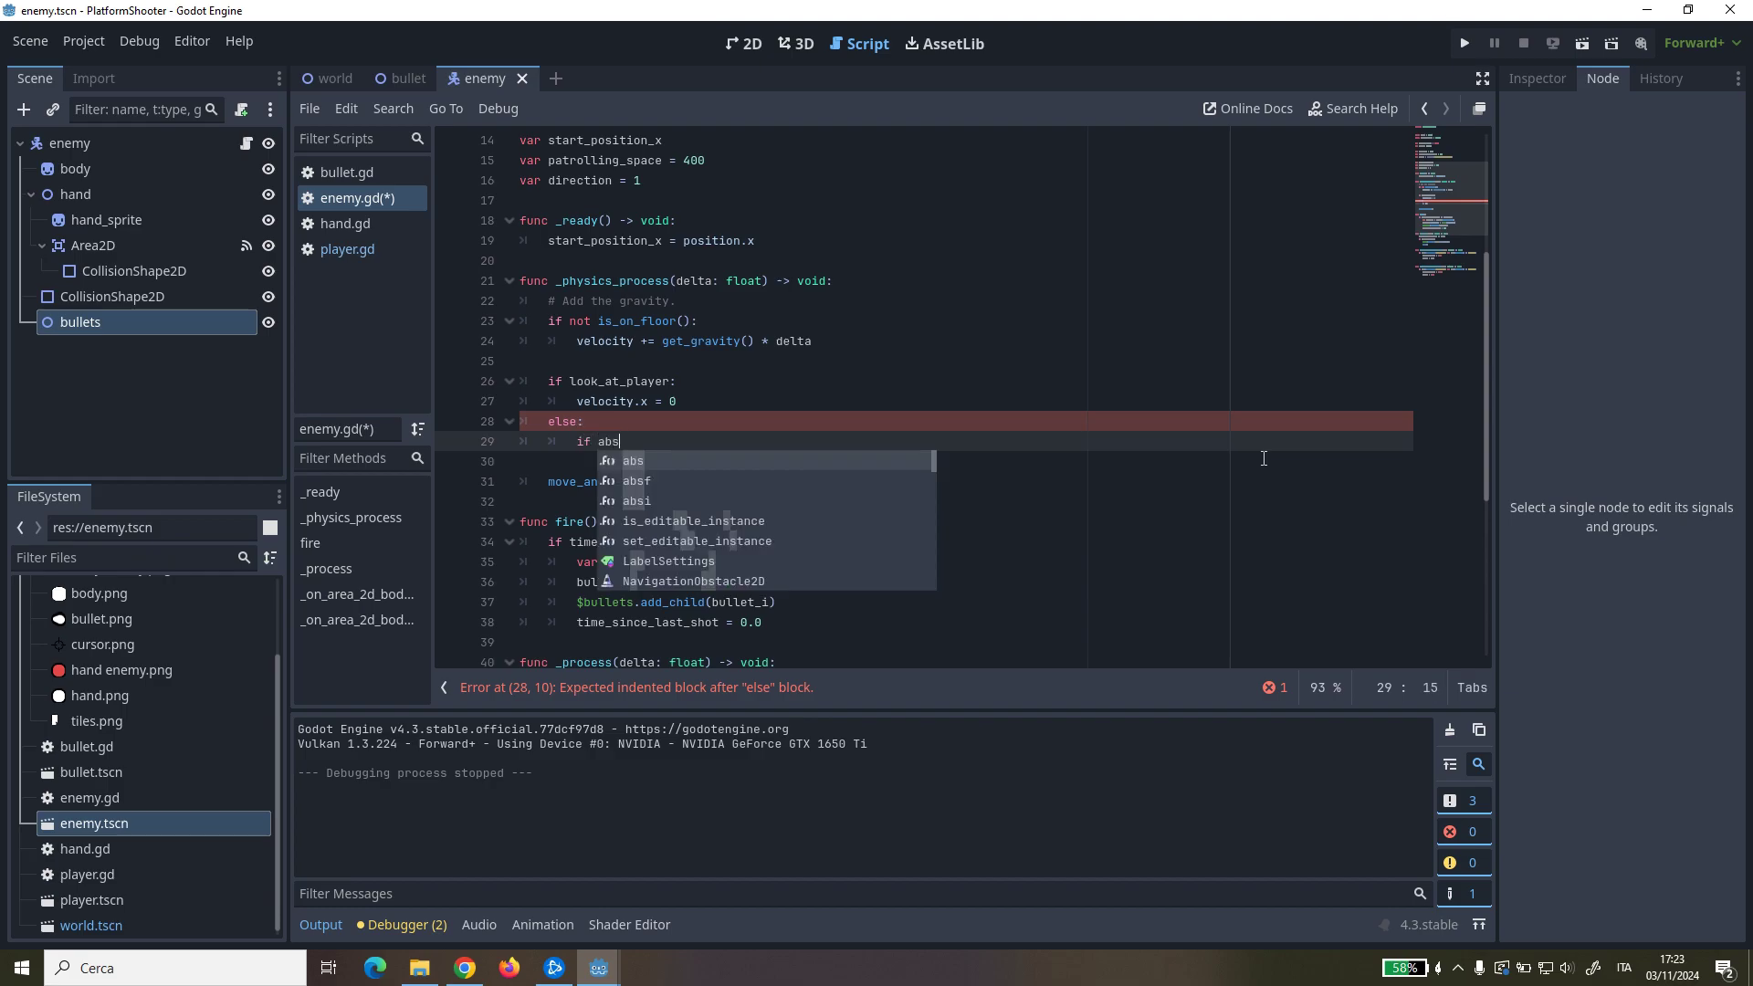
text(()
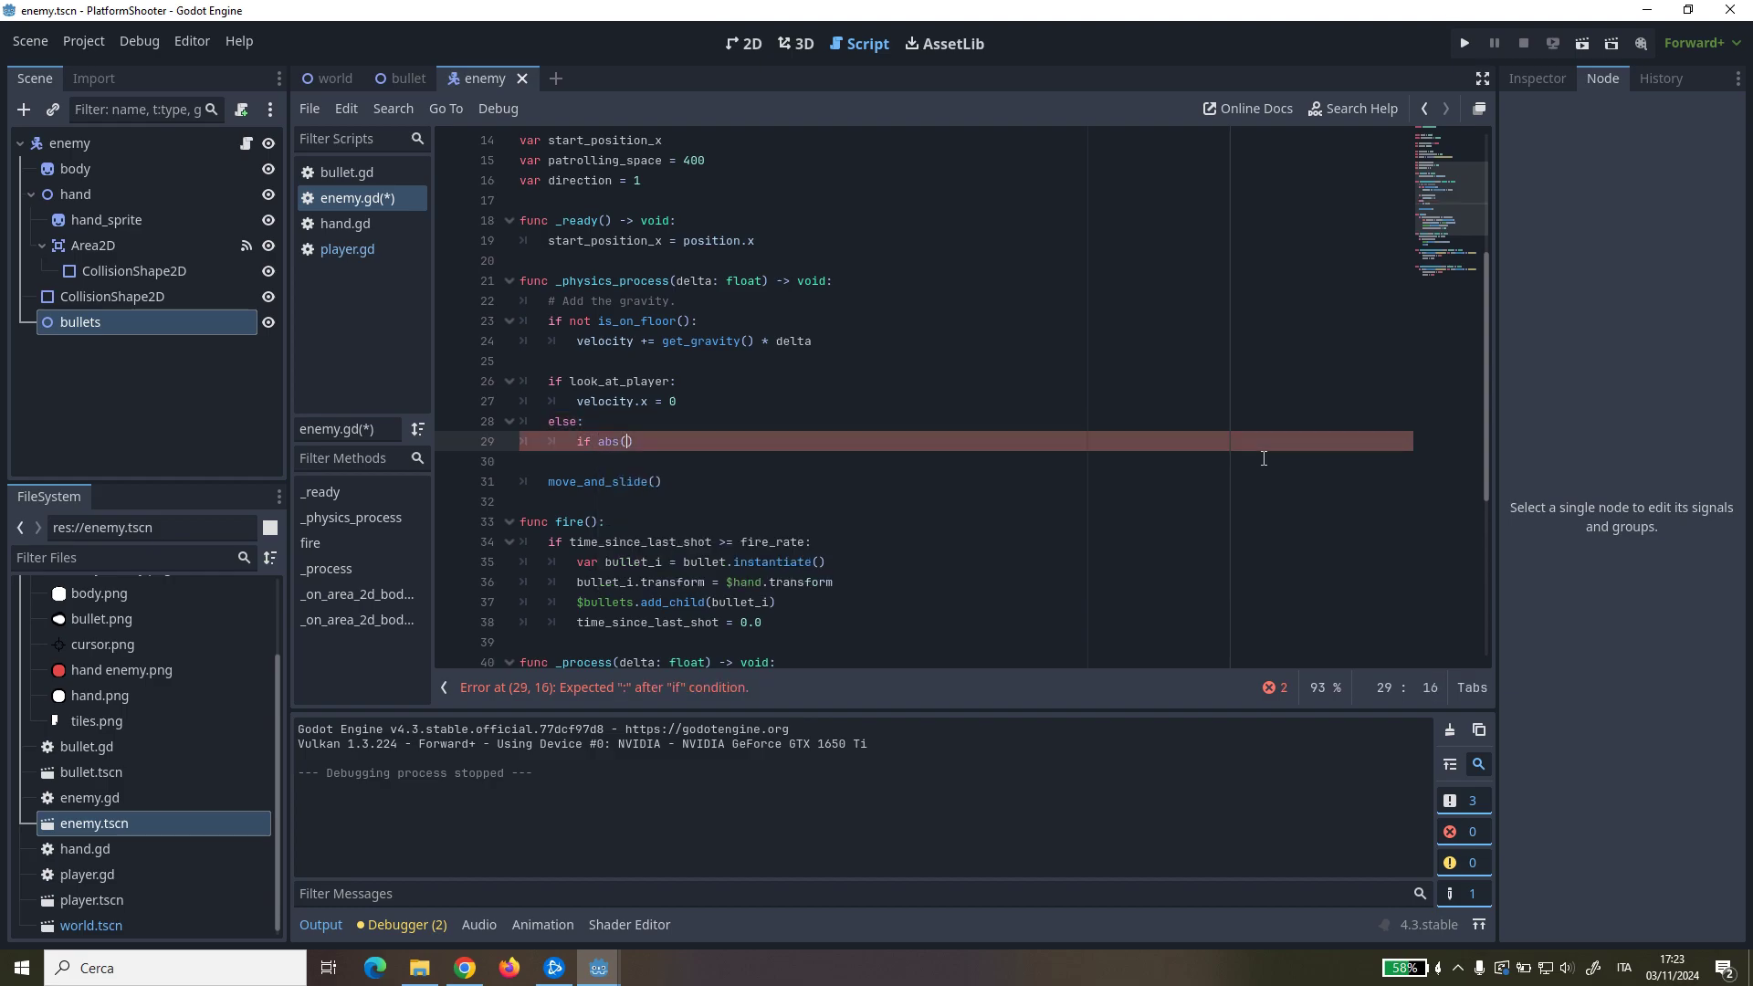
text(position.)
text(x - )
text(start)
key(Return)
text(> patr)
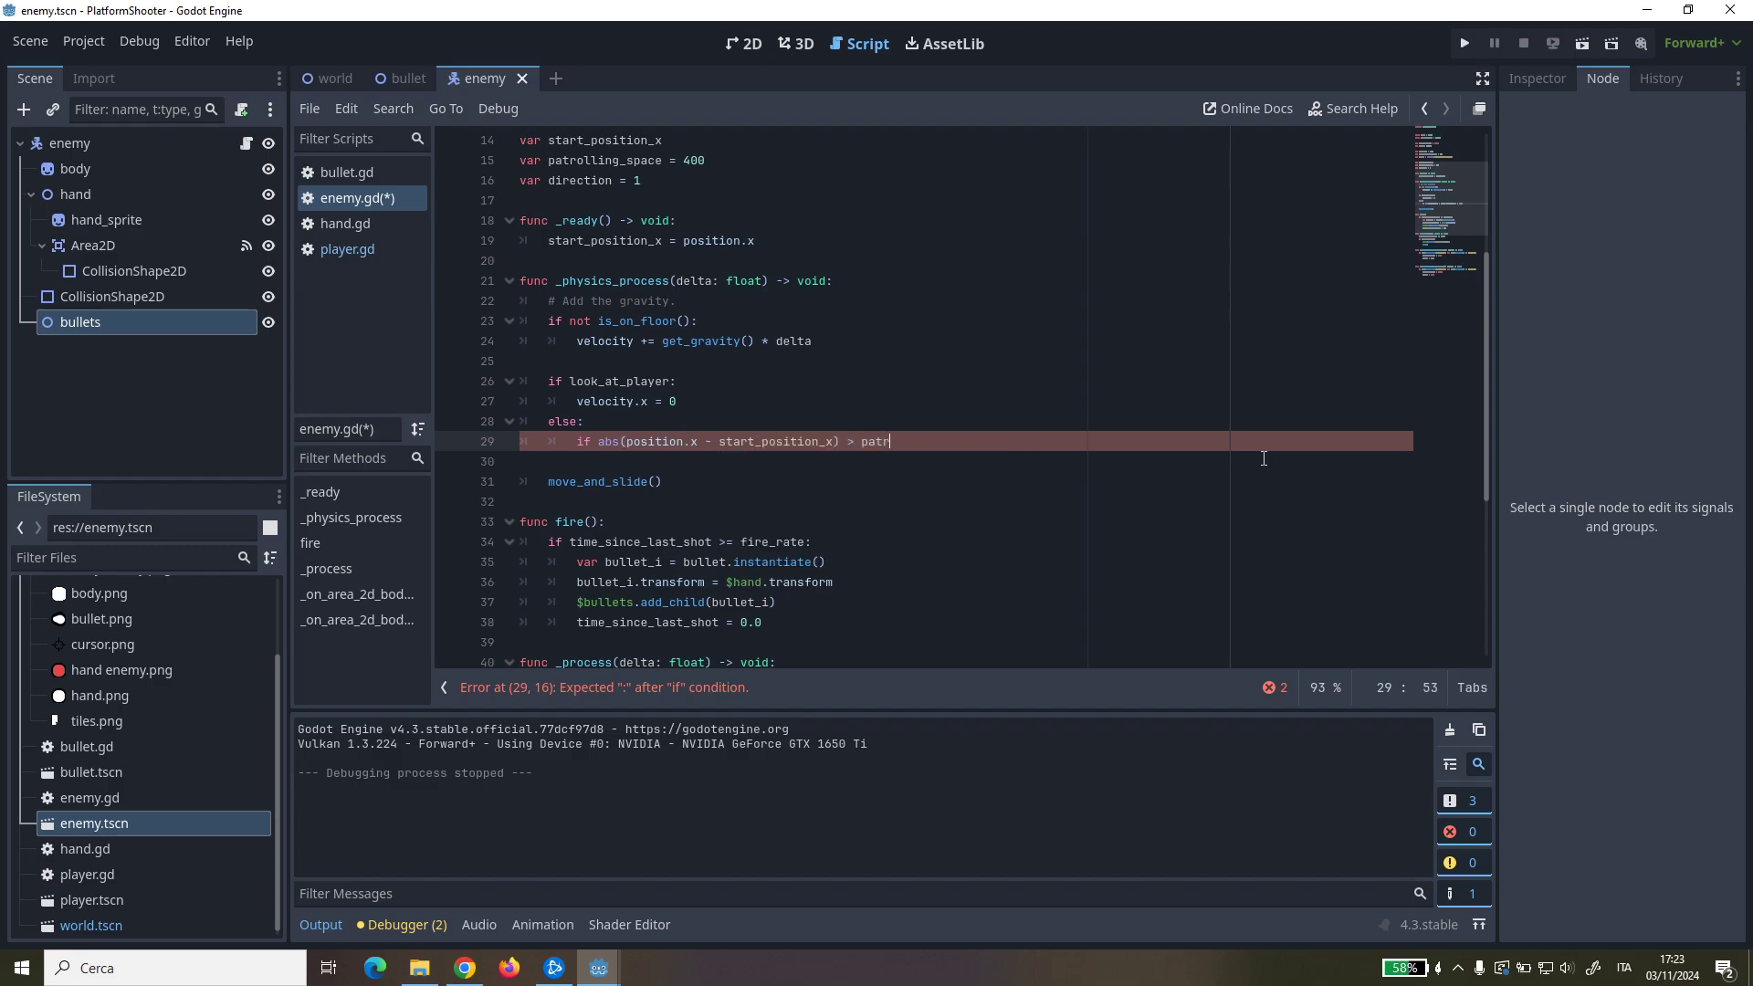
text(o)
key(Return)
text(2:)
key(Return)
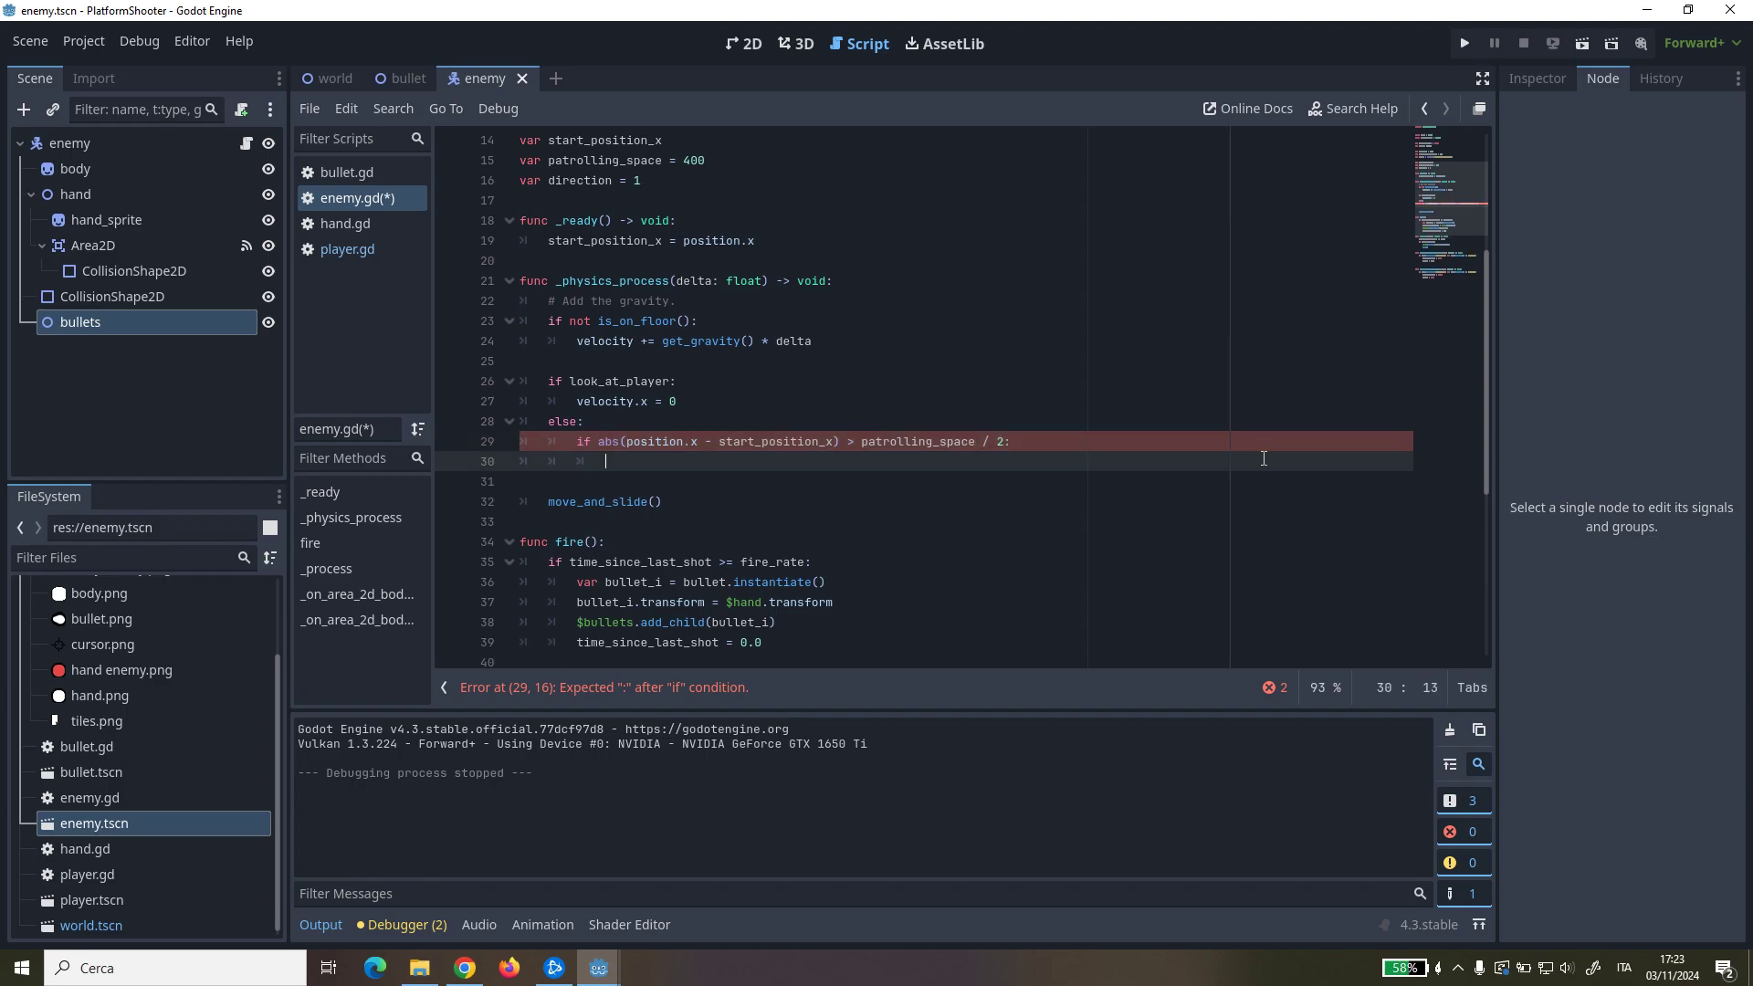
Step: Flip the patrol with direction *= -1, then begin an 'if direction' condition
text(dic)
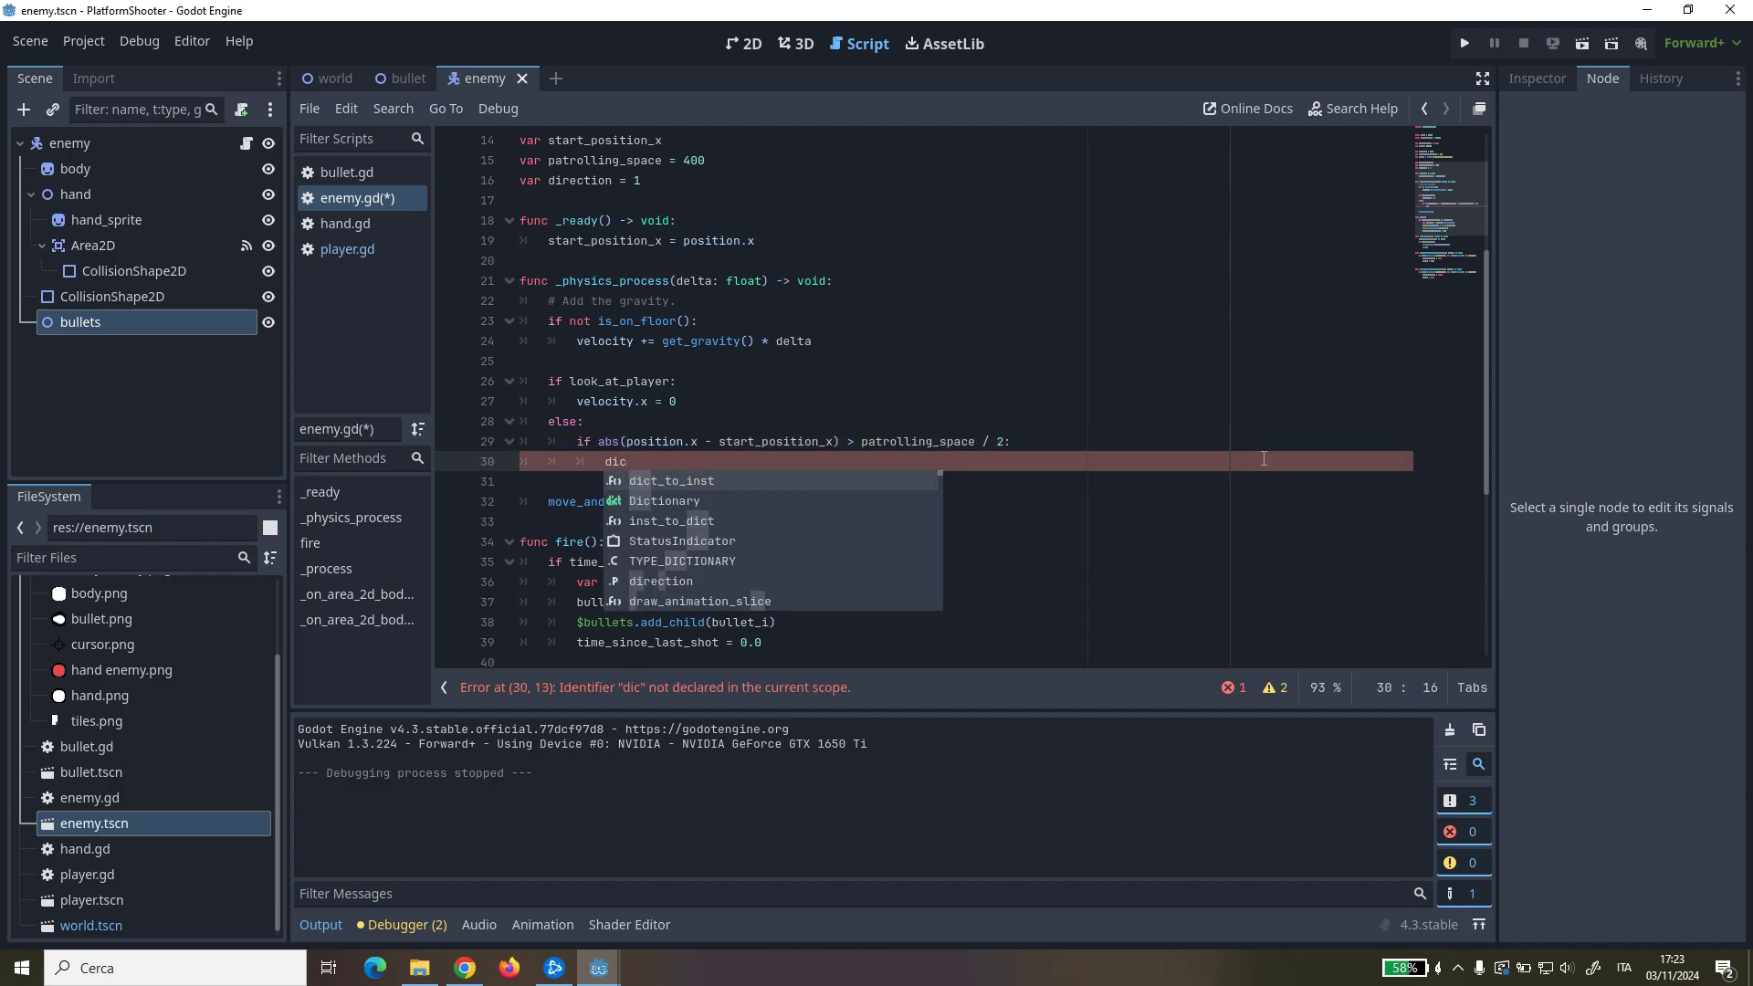
key(BackSpace)
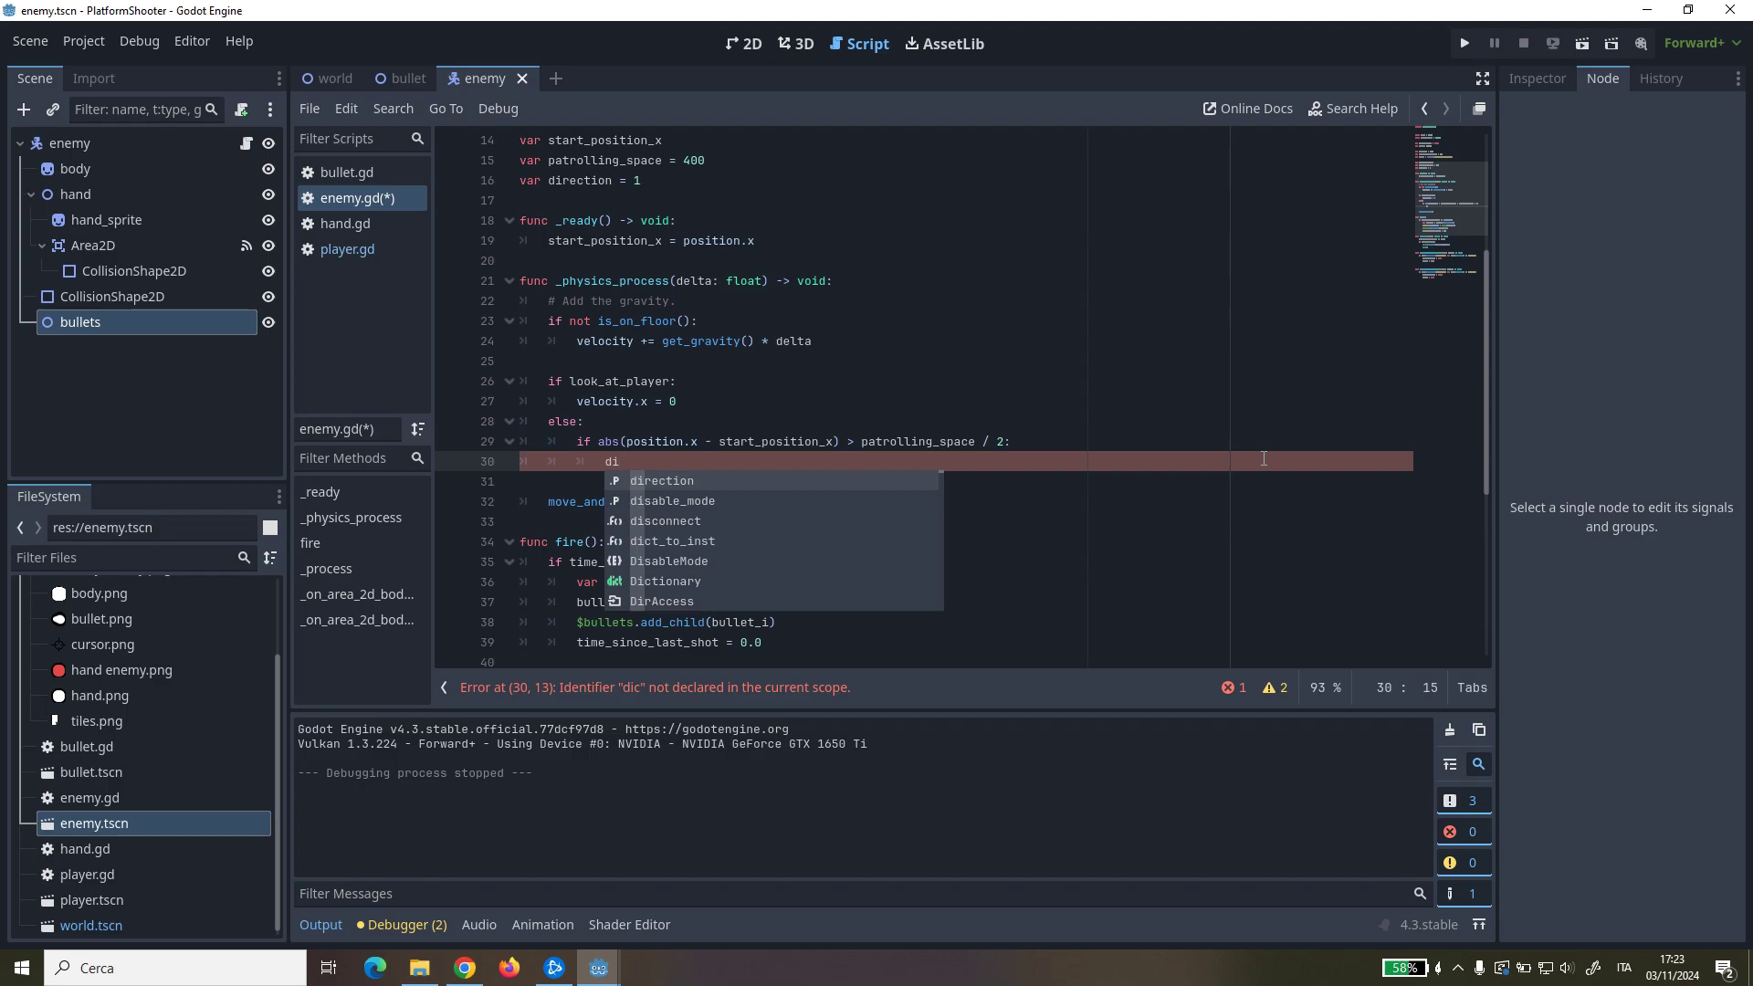
key(BackSpace)
key(BackSpace)
text(dire)
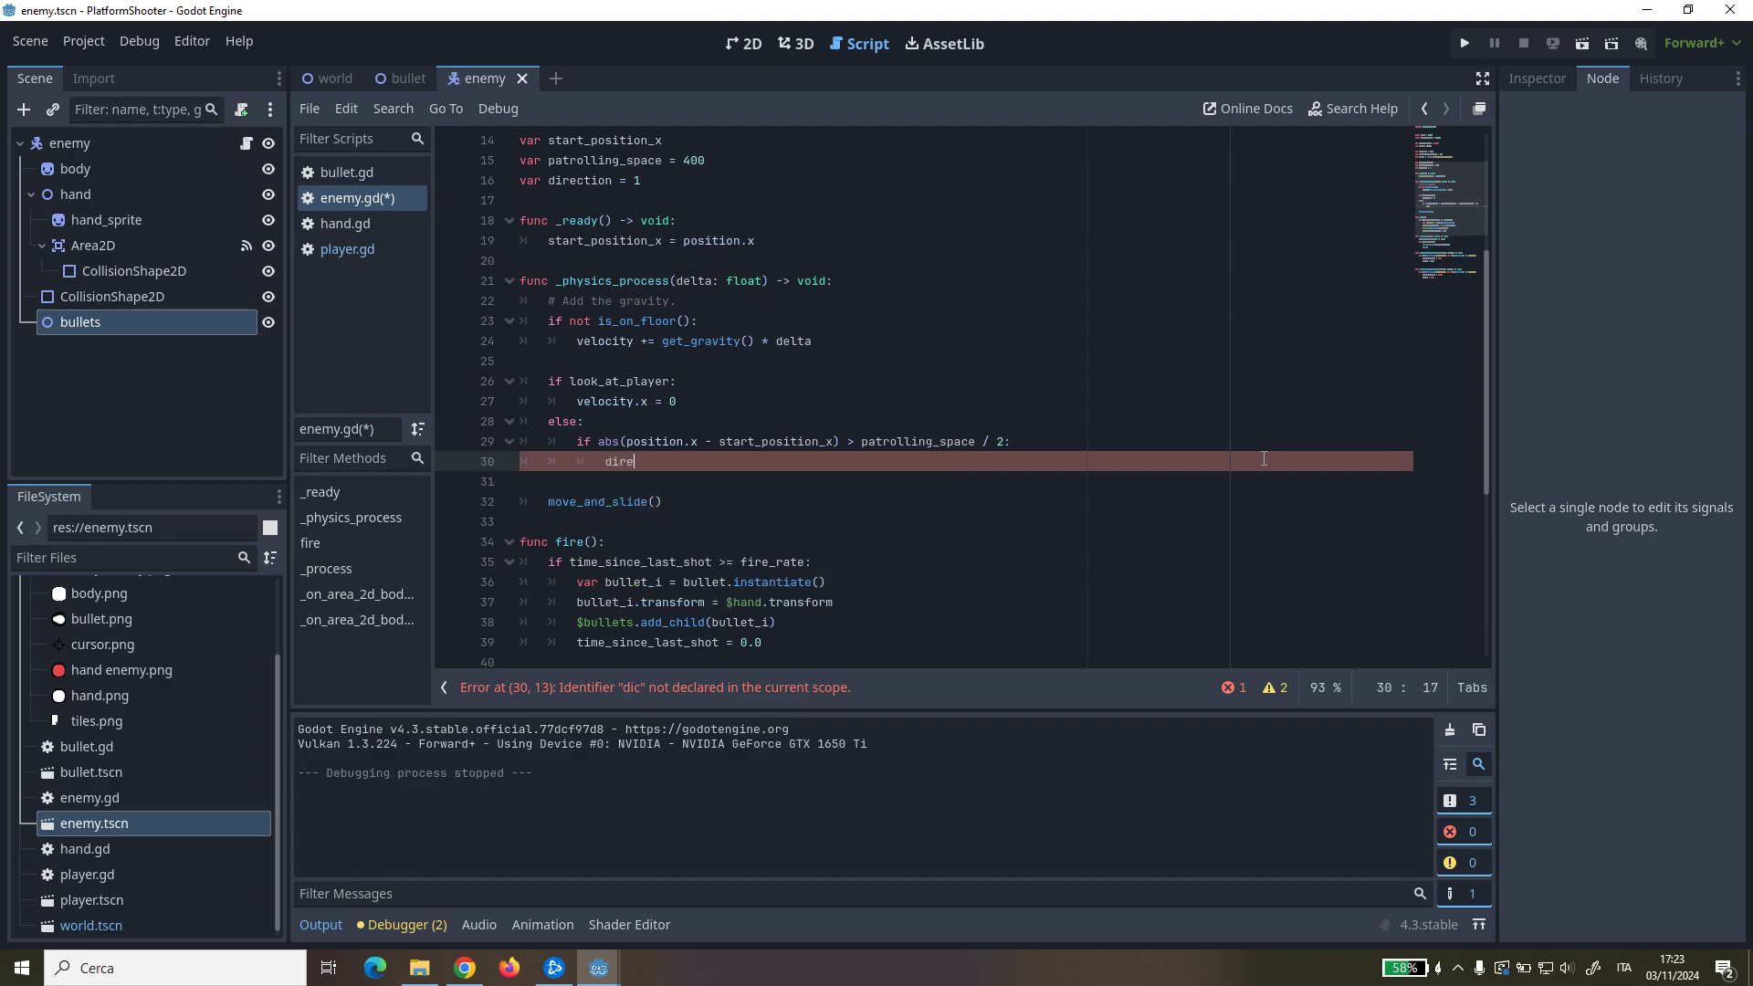
key(Return)
text(*= -1)
key(Return)
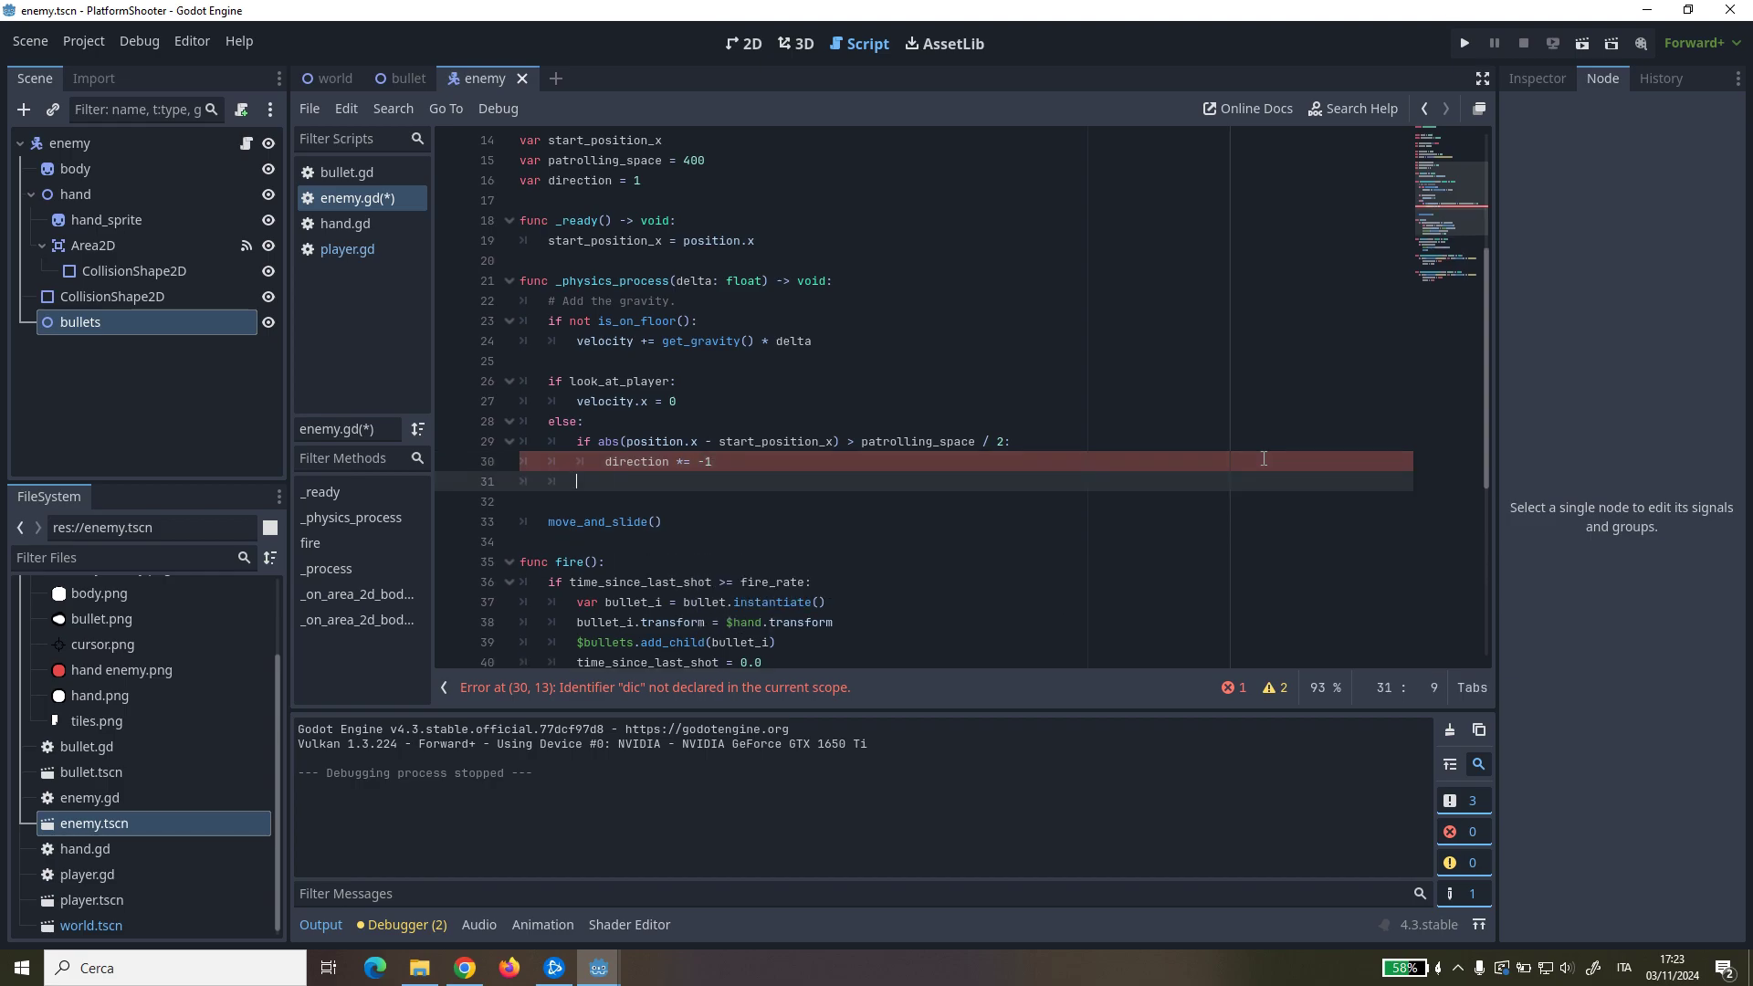
text(if dire)
key(Return)
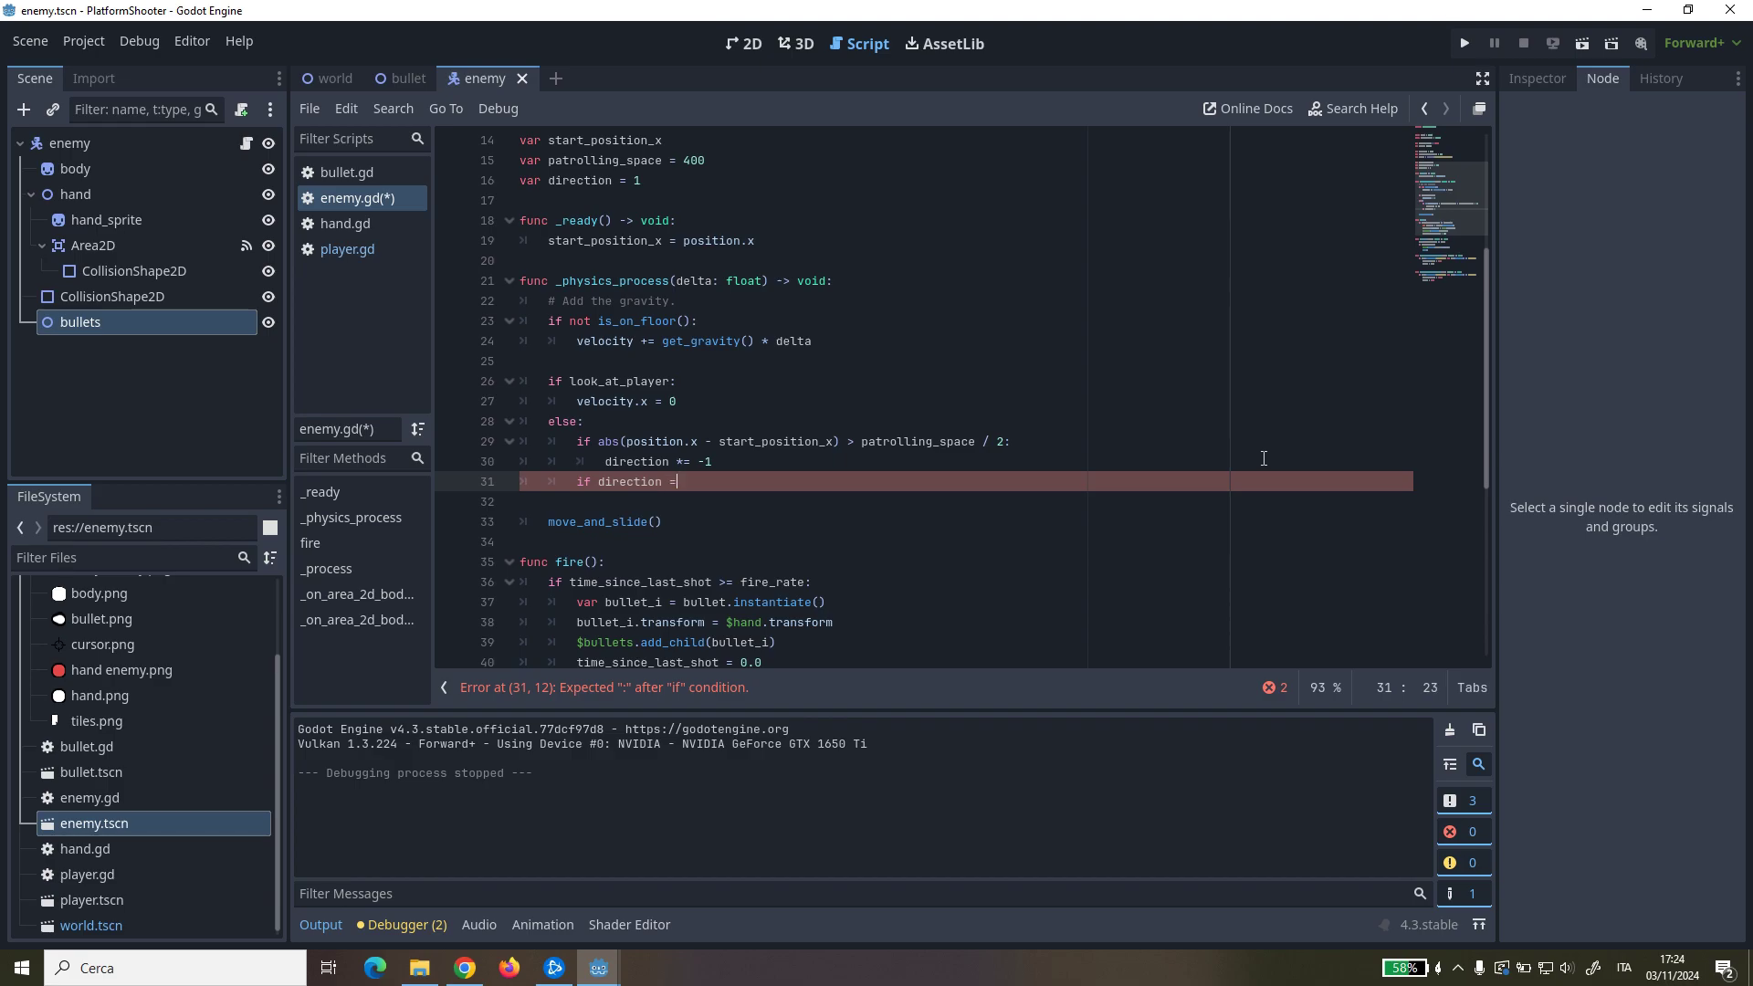
Step: When direction == -1, set $hand.rotation_degrees to -180
text(= )
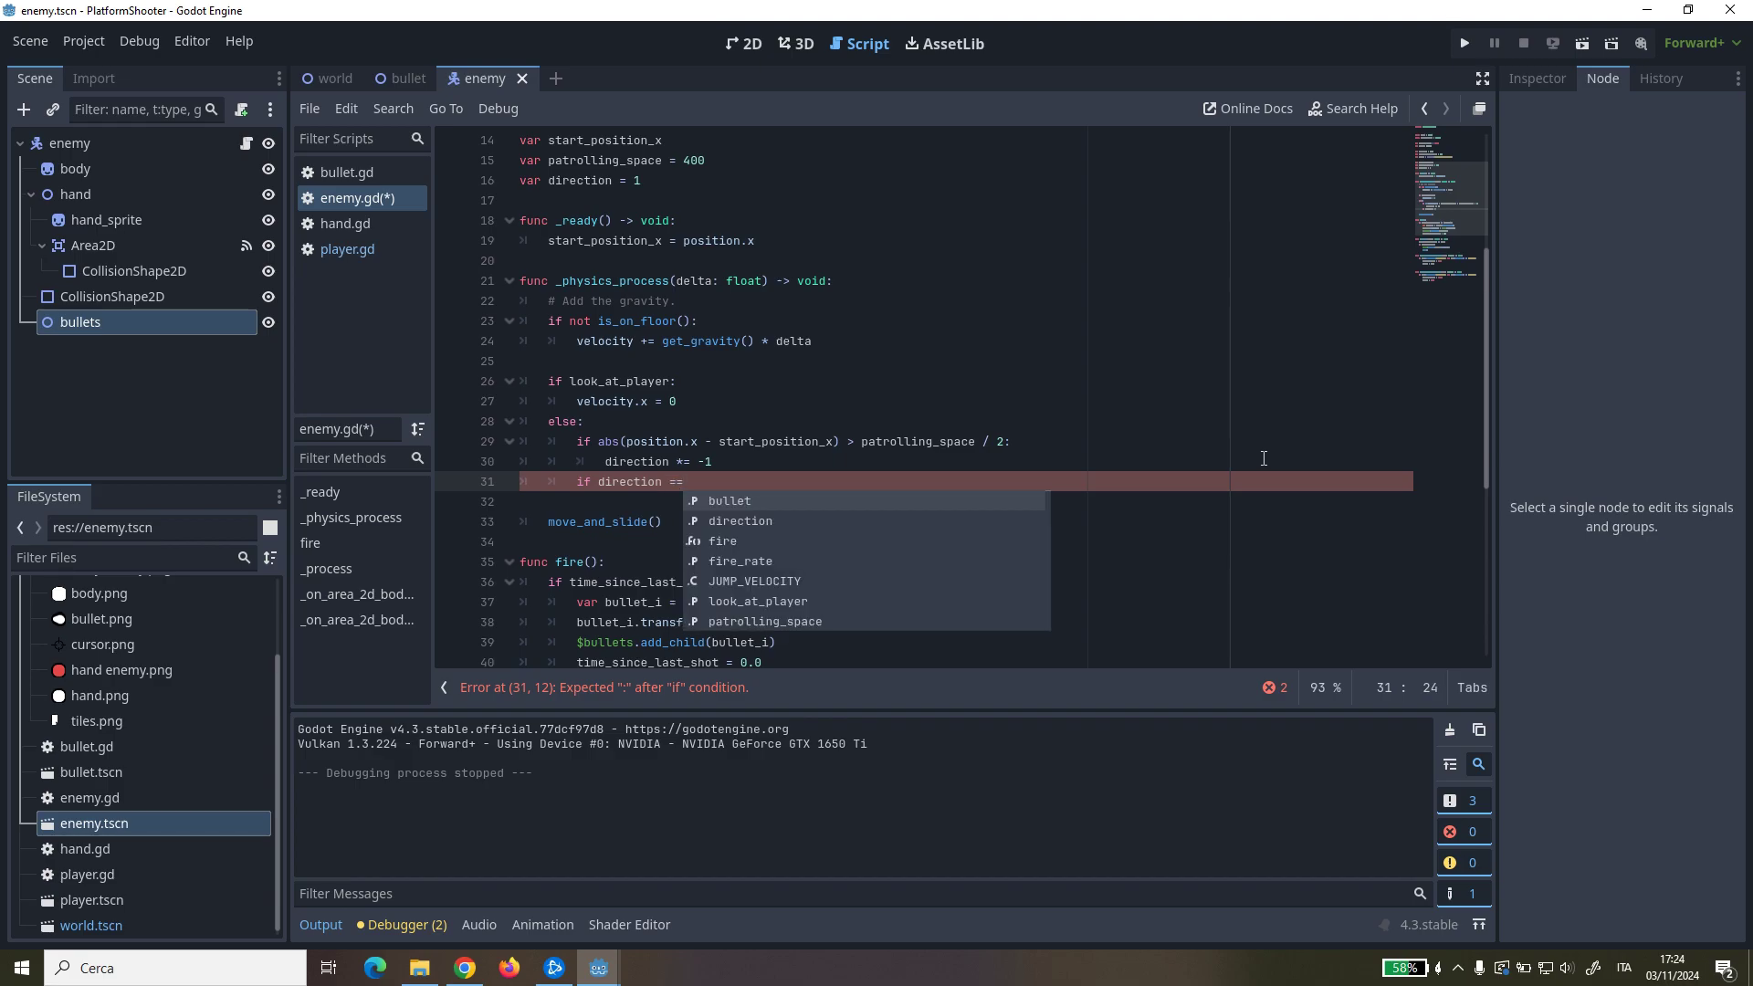
text(-1:)
key(Return)
text($hand.)
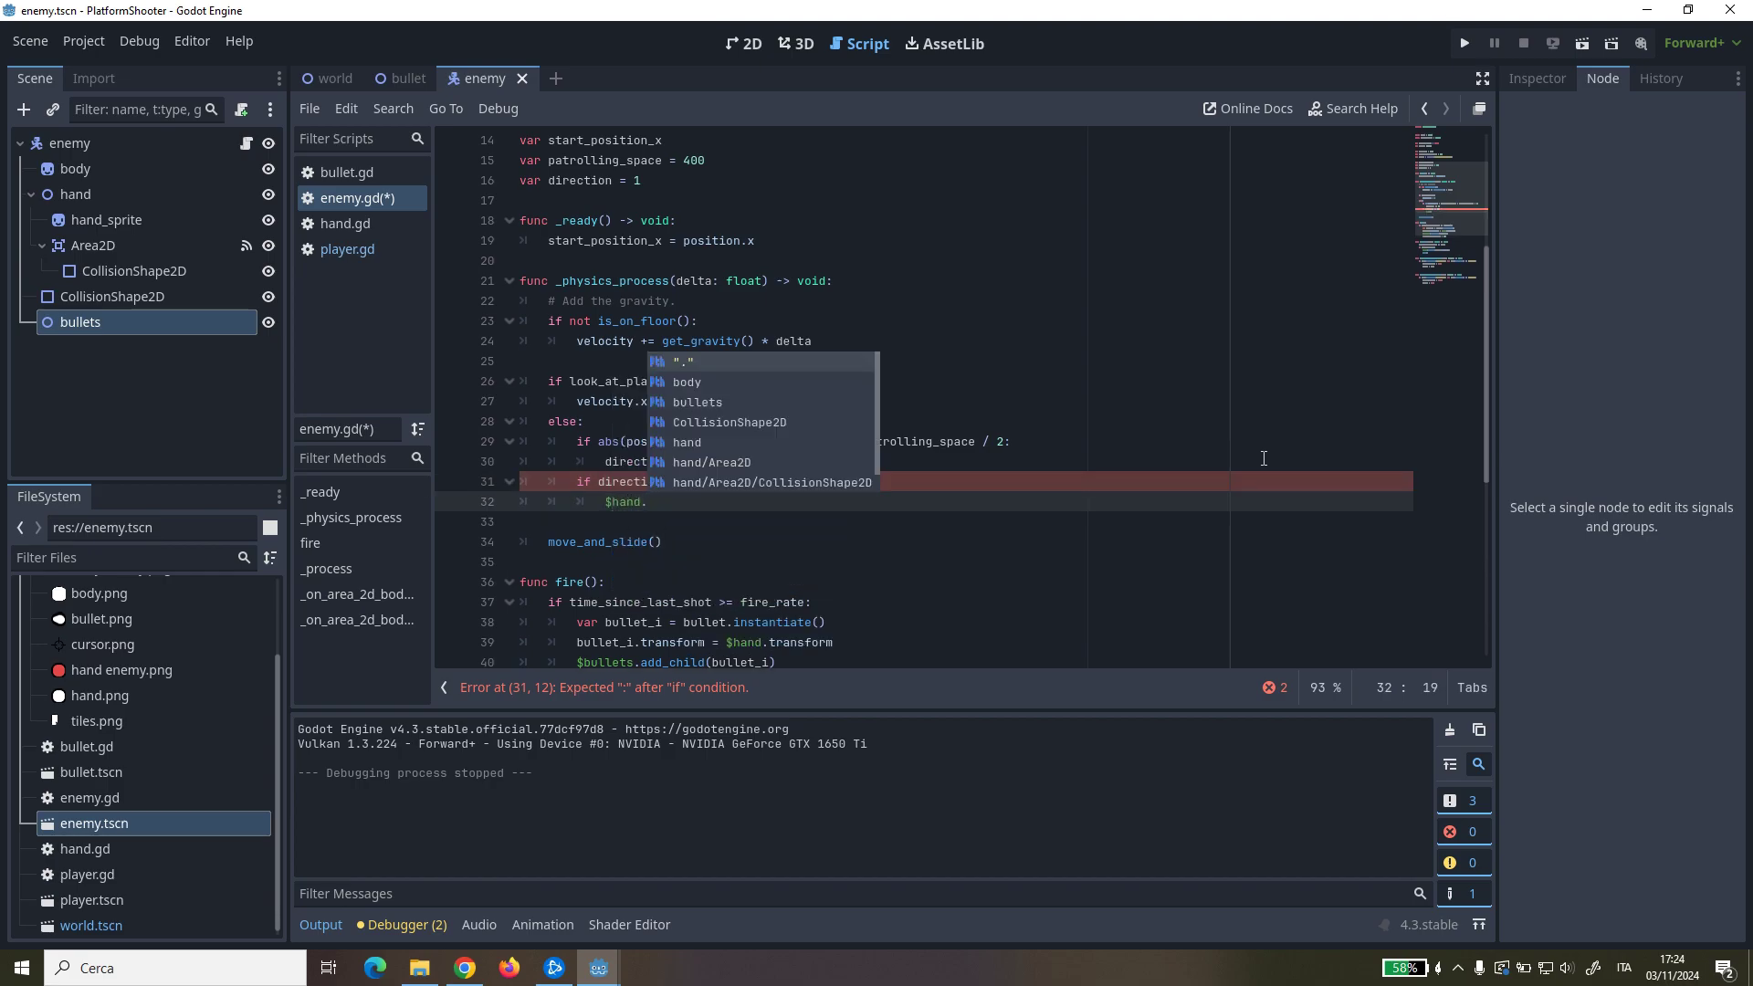
text(rota)
key(Down)
key(Down)
key(Return)
text(-180)
Step: Add an else: branch that sets $hand.rotation_degrees to 0
key(Return)
text(else:)
key(Return)
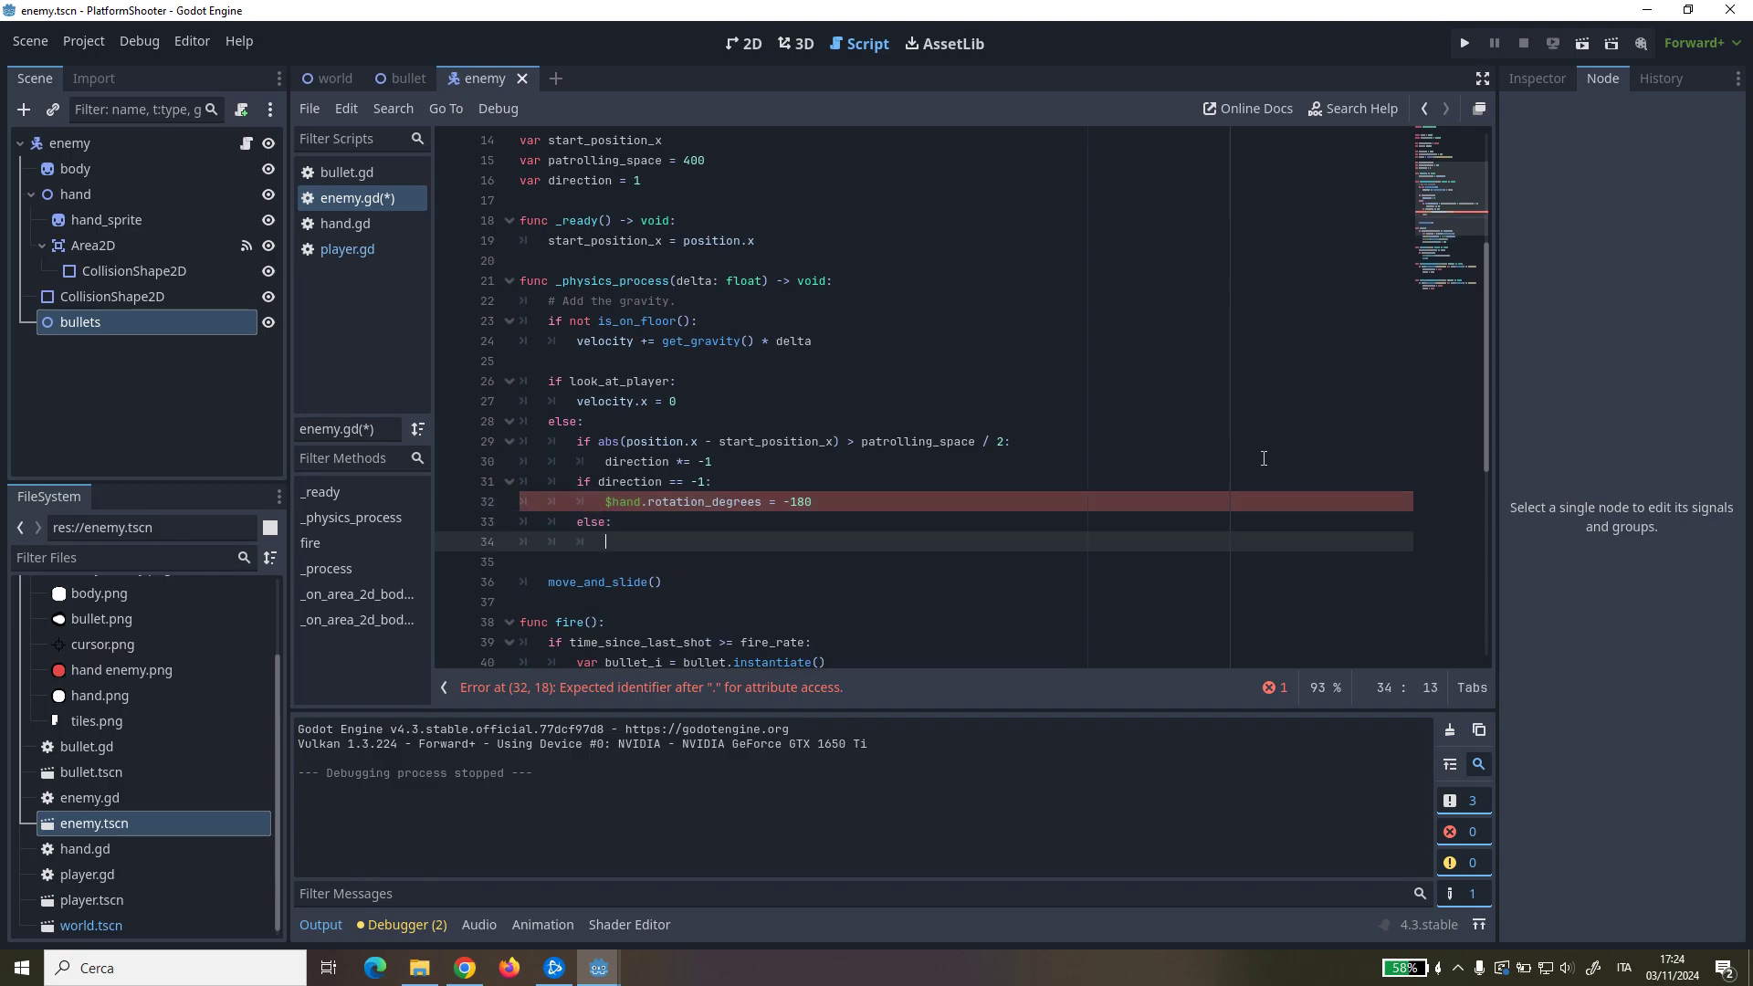
text($hand.)
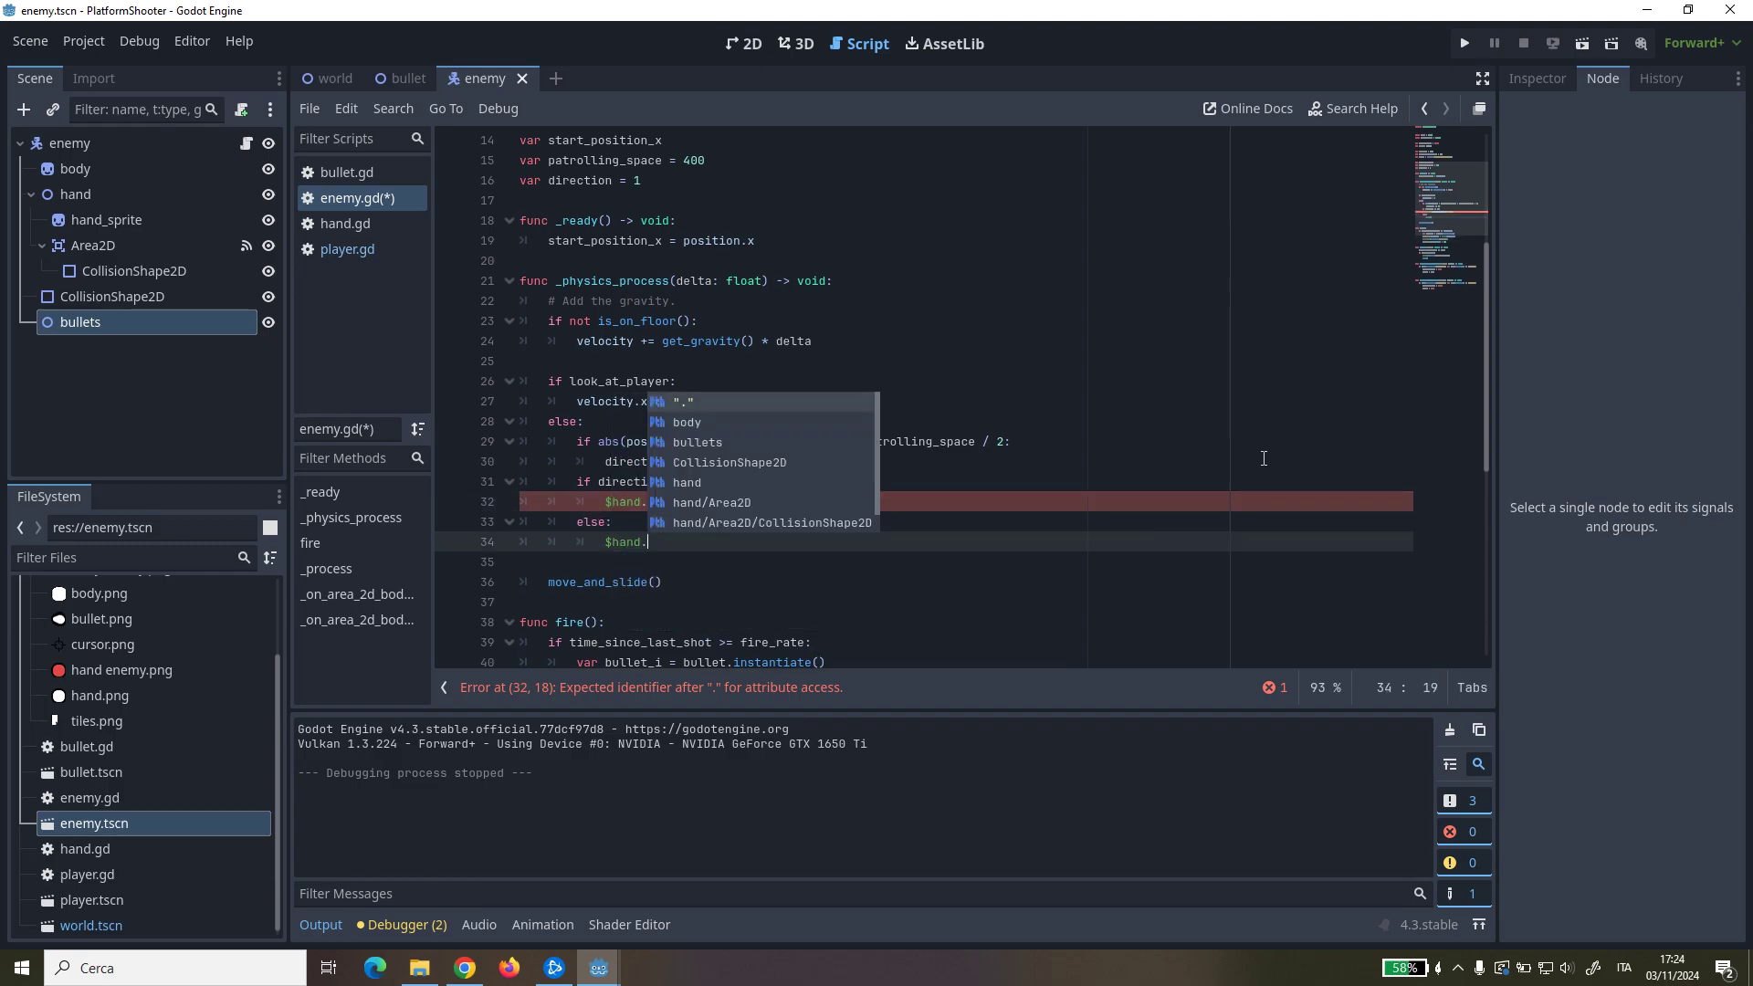
text(rotat)
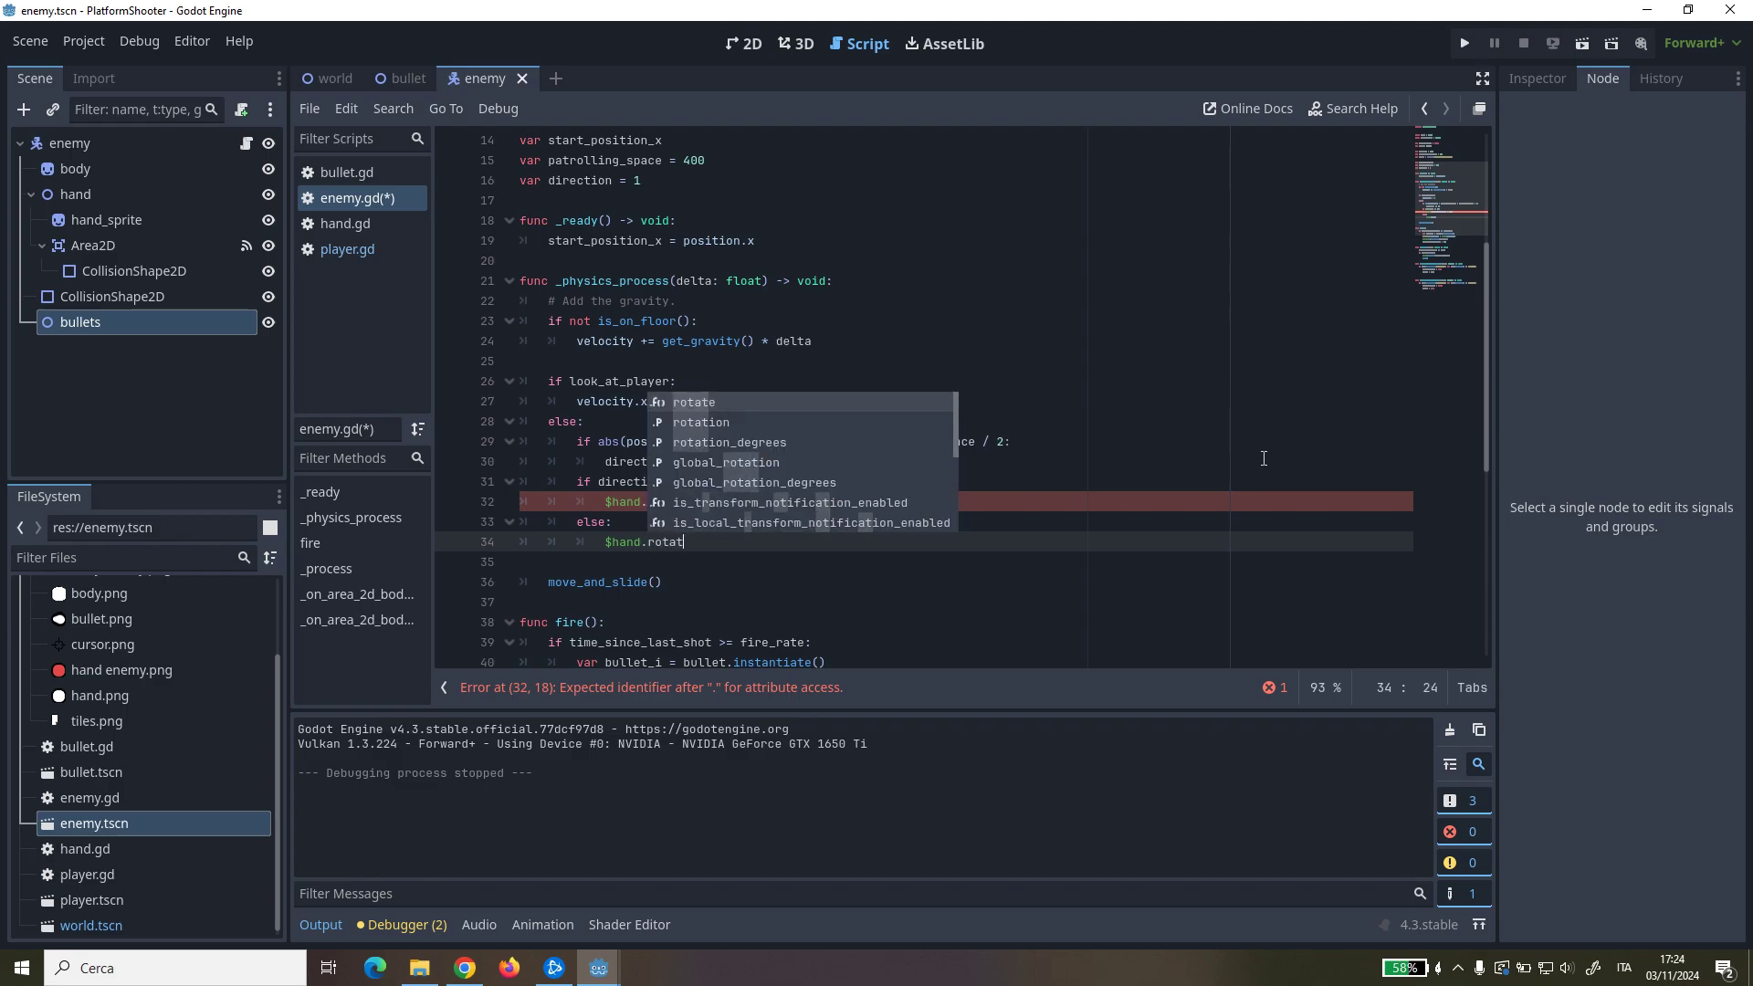
key(Down)
key(Down)
key(Return)
text(= 0)
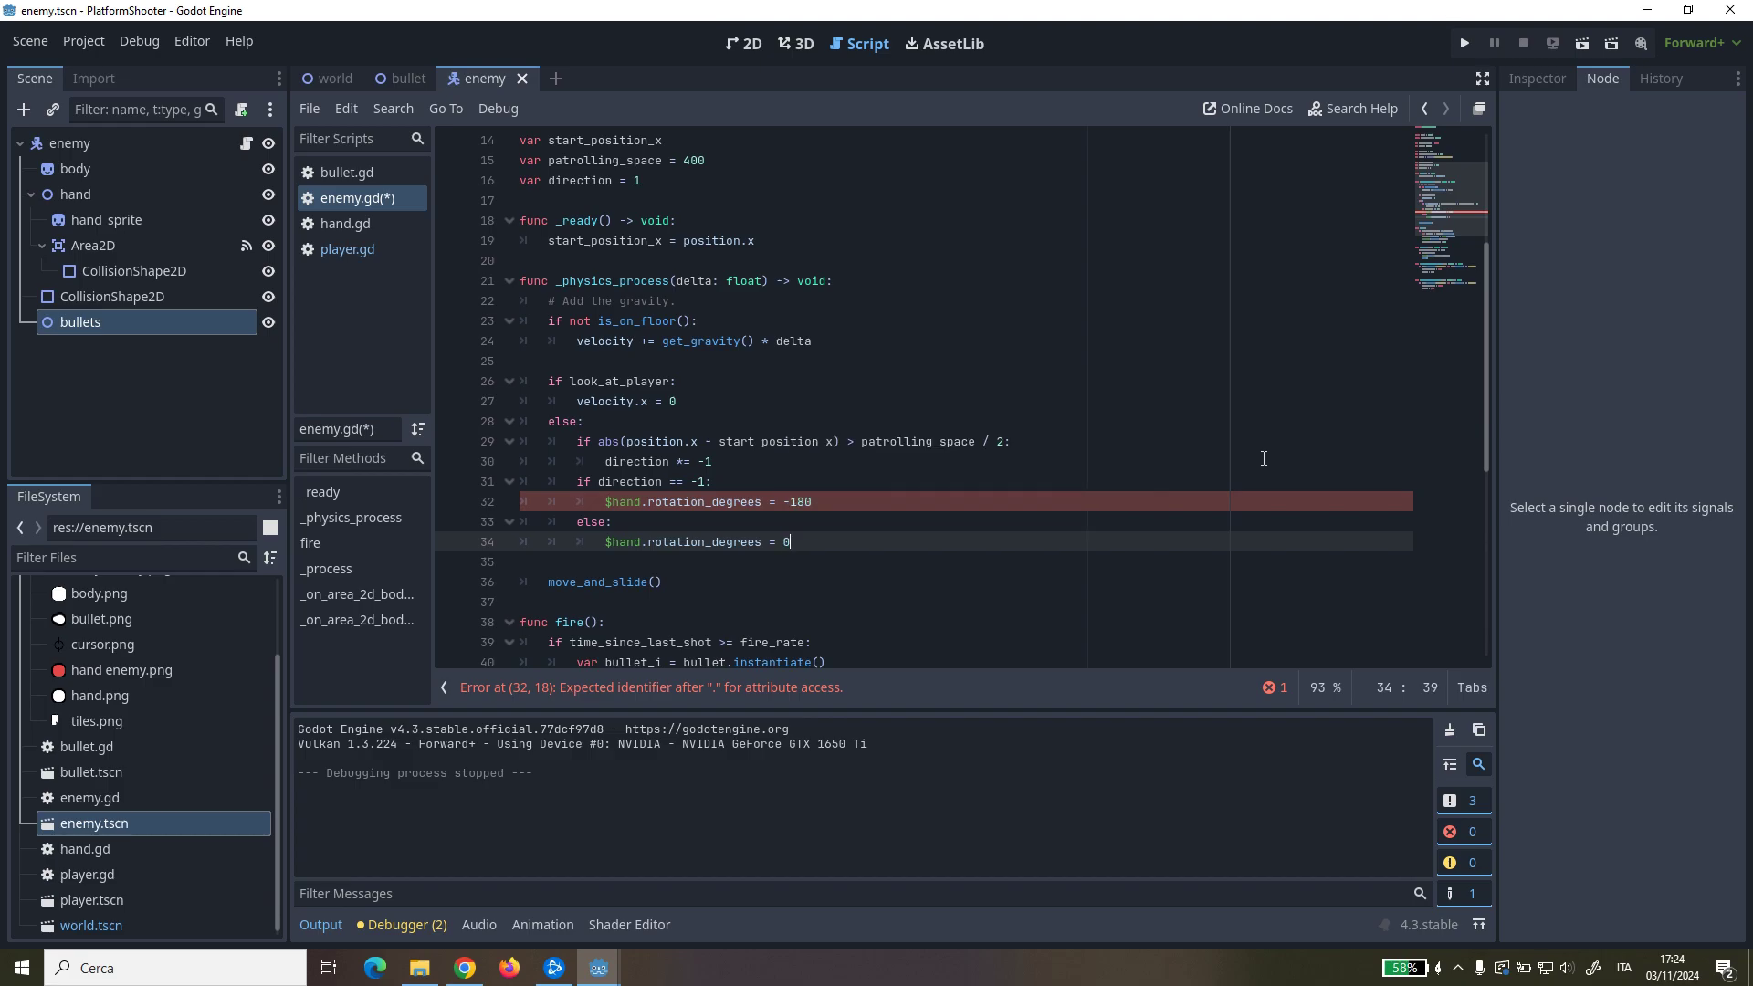
Step: Set velocity.x = direction * SPEED, save enemy.gd, and run the game
key(Return)
text(velo)
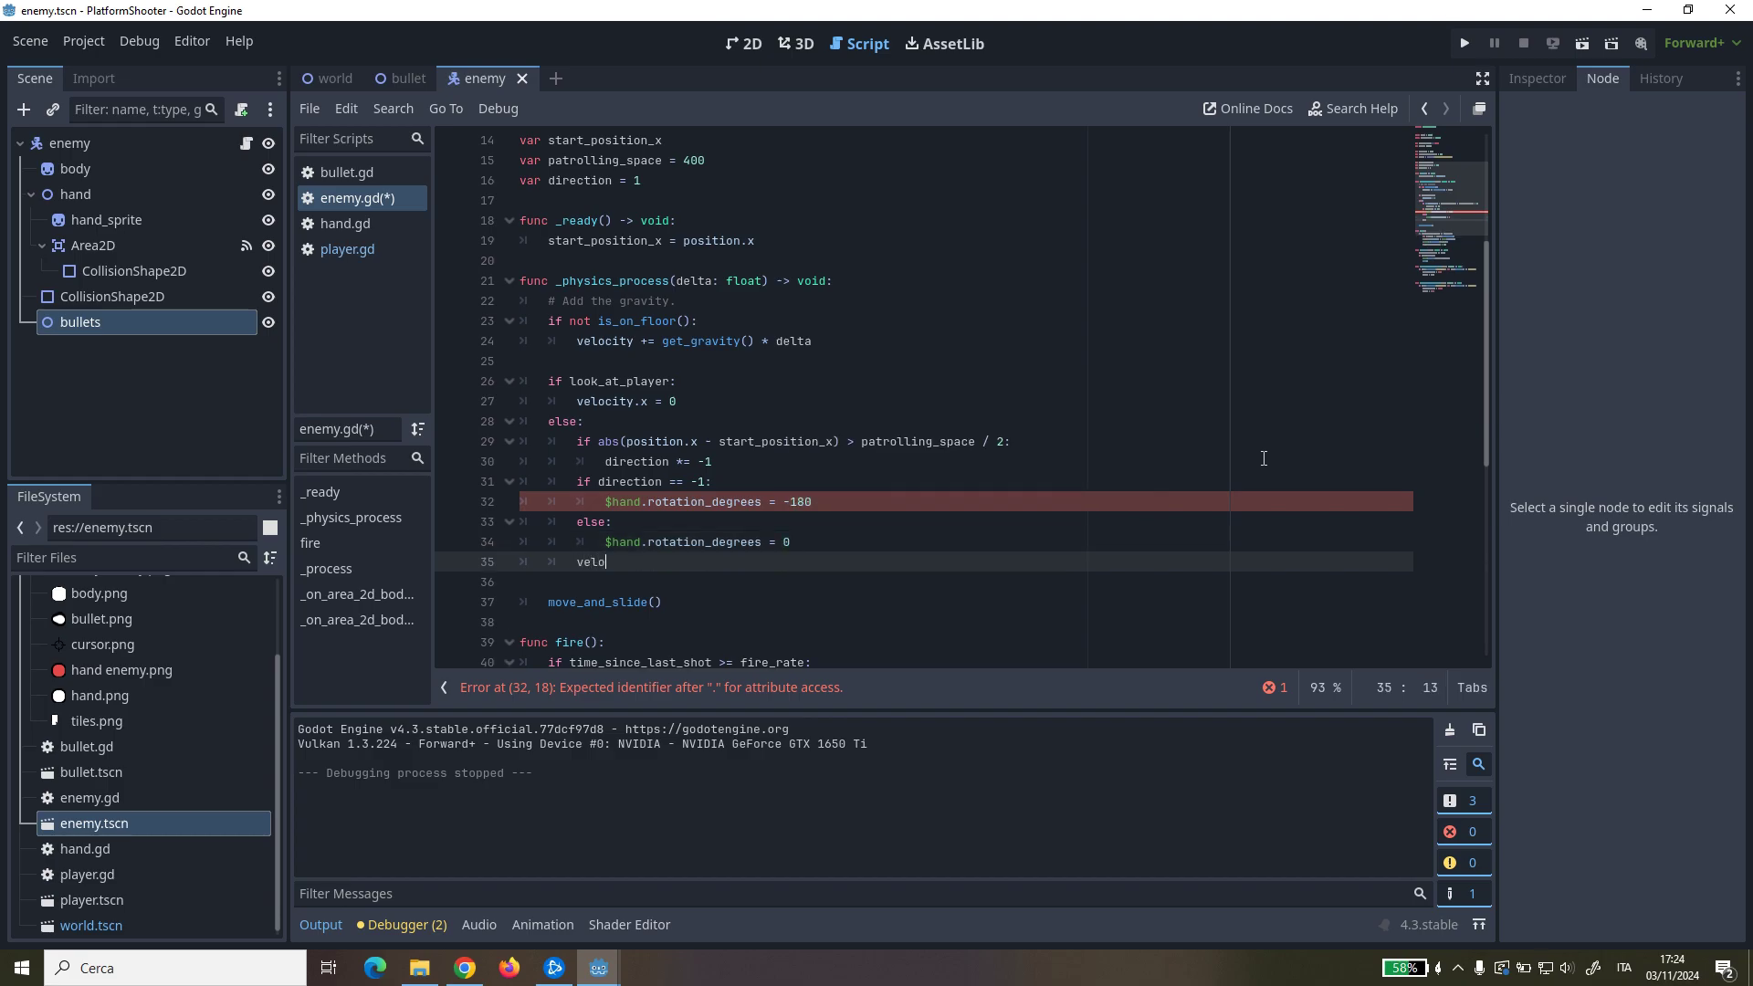
key(Return)
text(.x =)
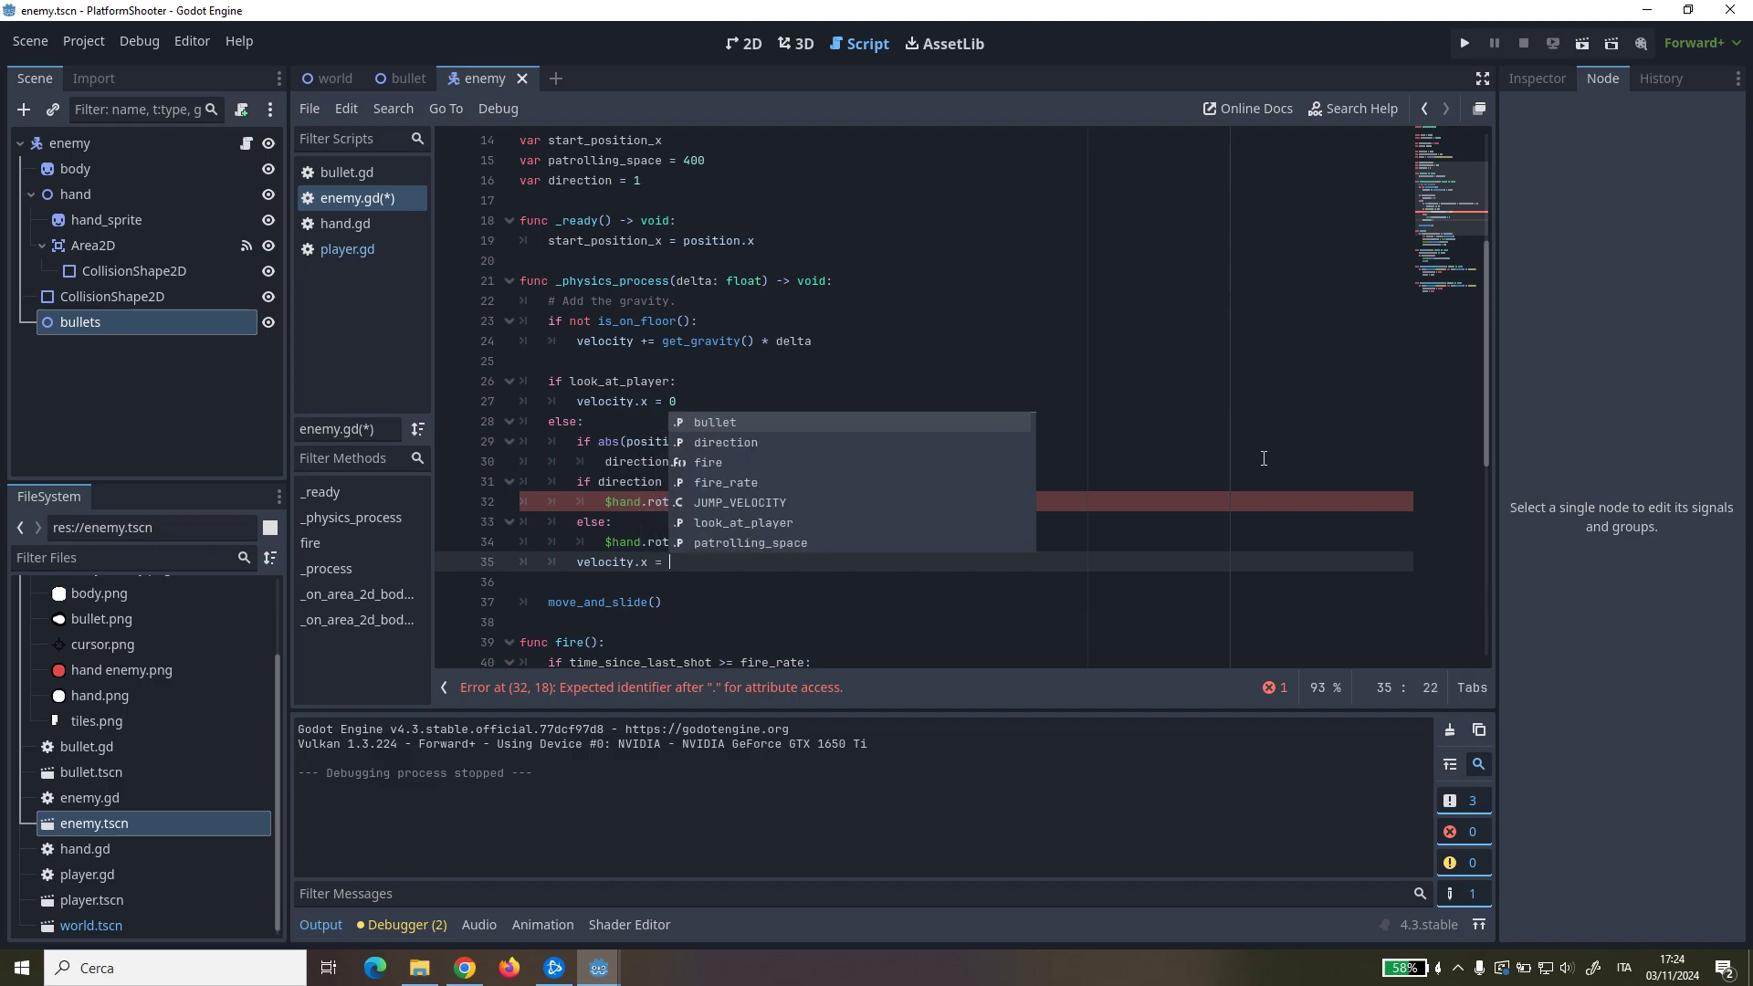
text( dire)
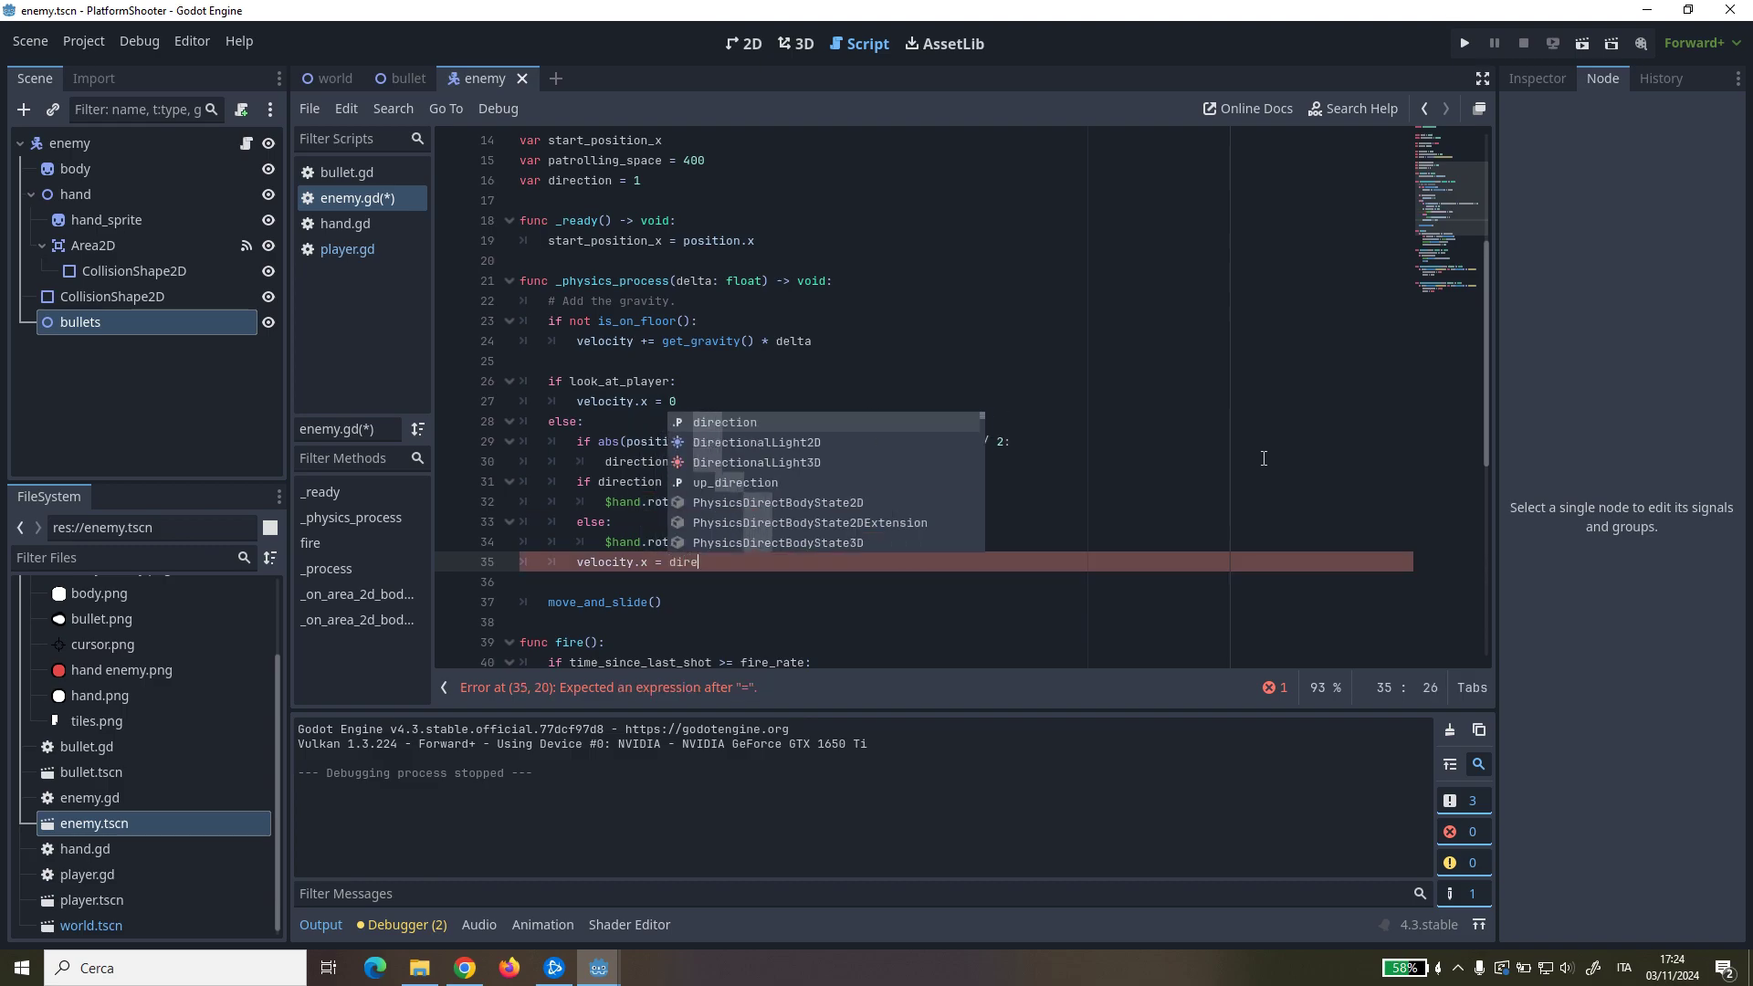
key(Return)
text(* S)
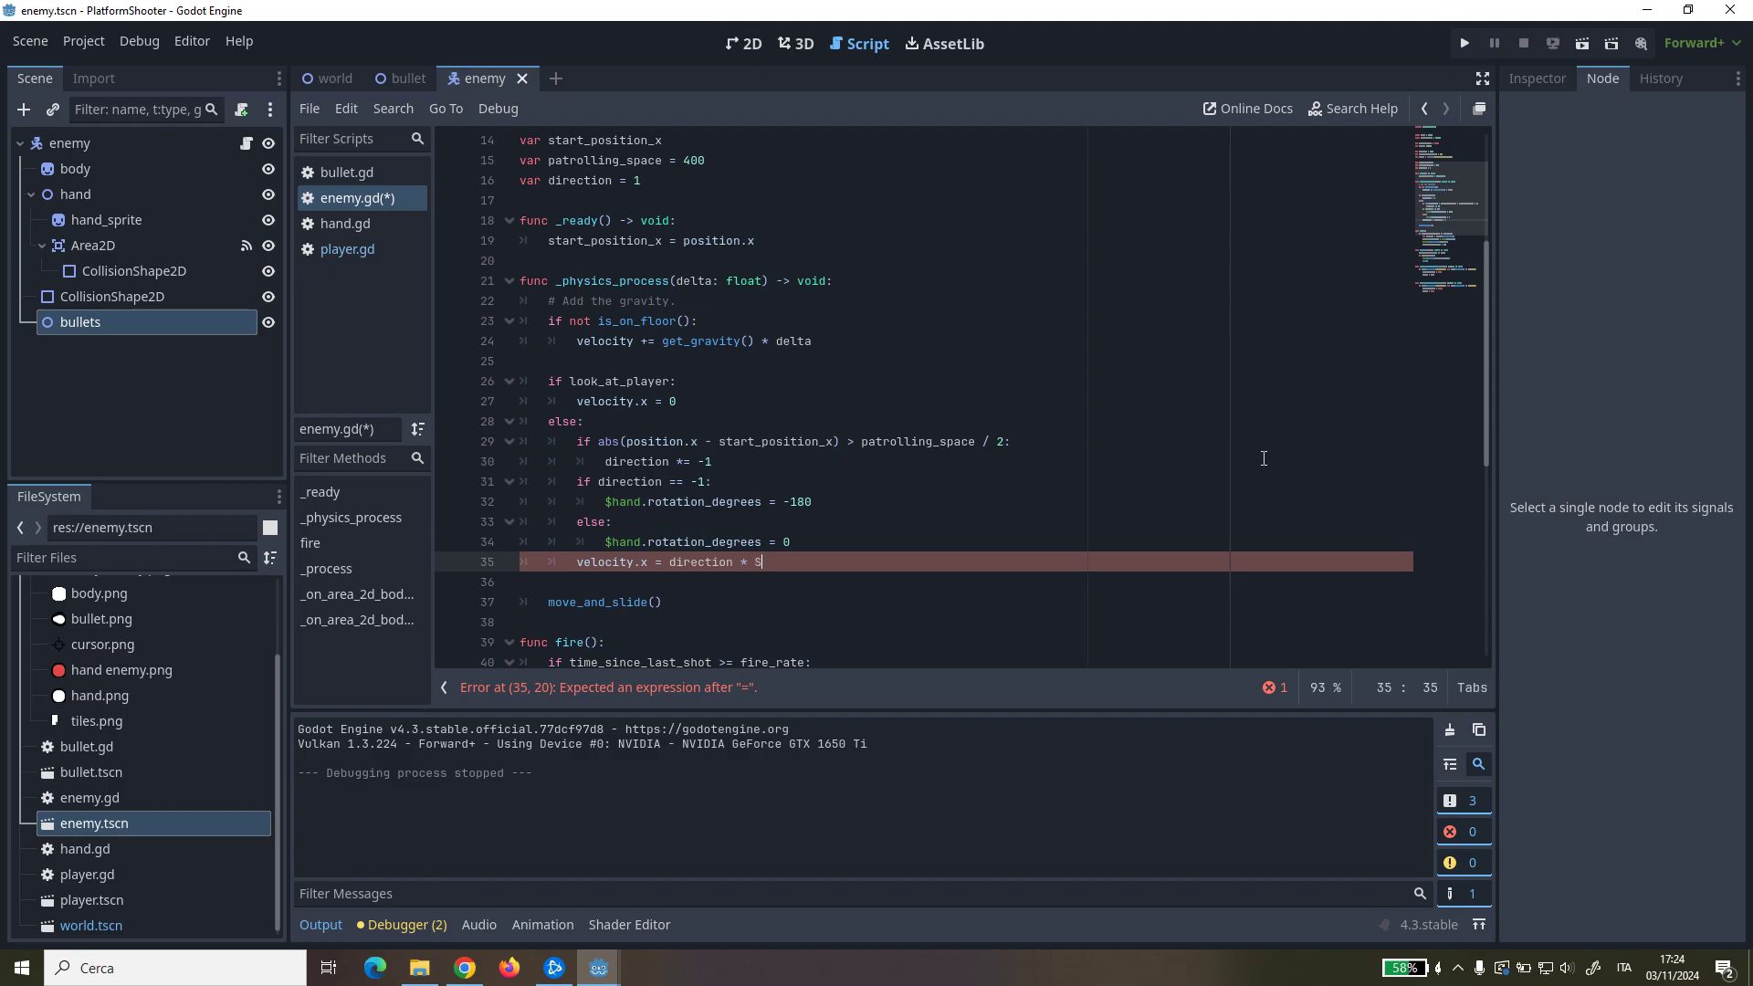
text(PEE)
key(Return)
key(ctrl+s)
key(F5)
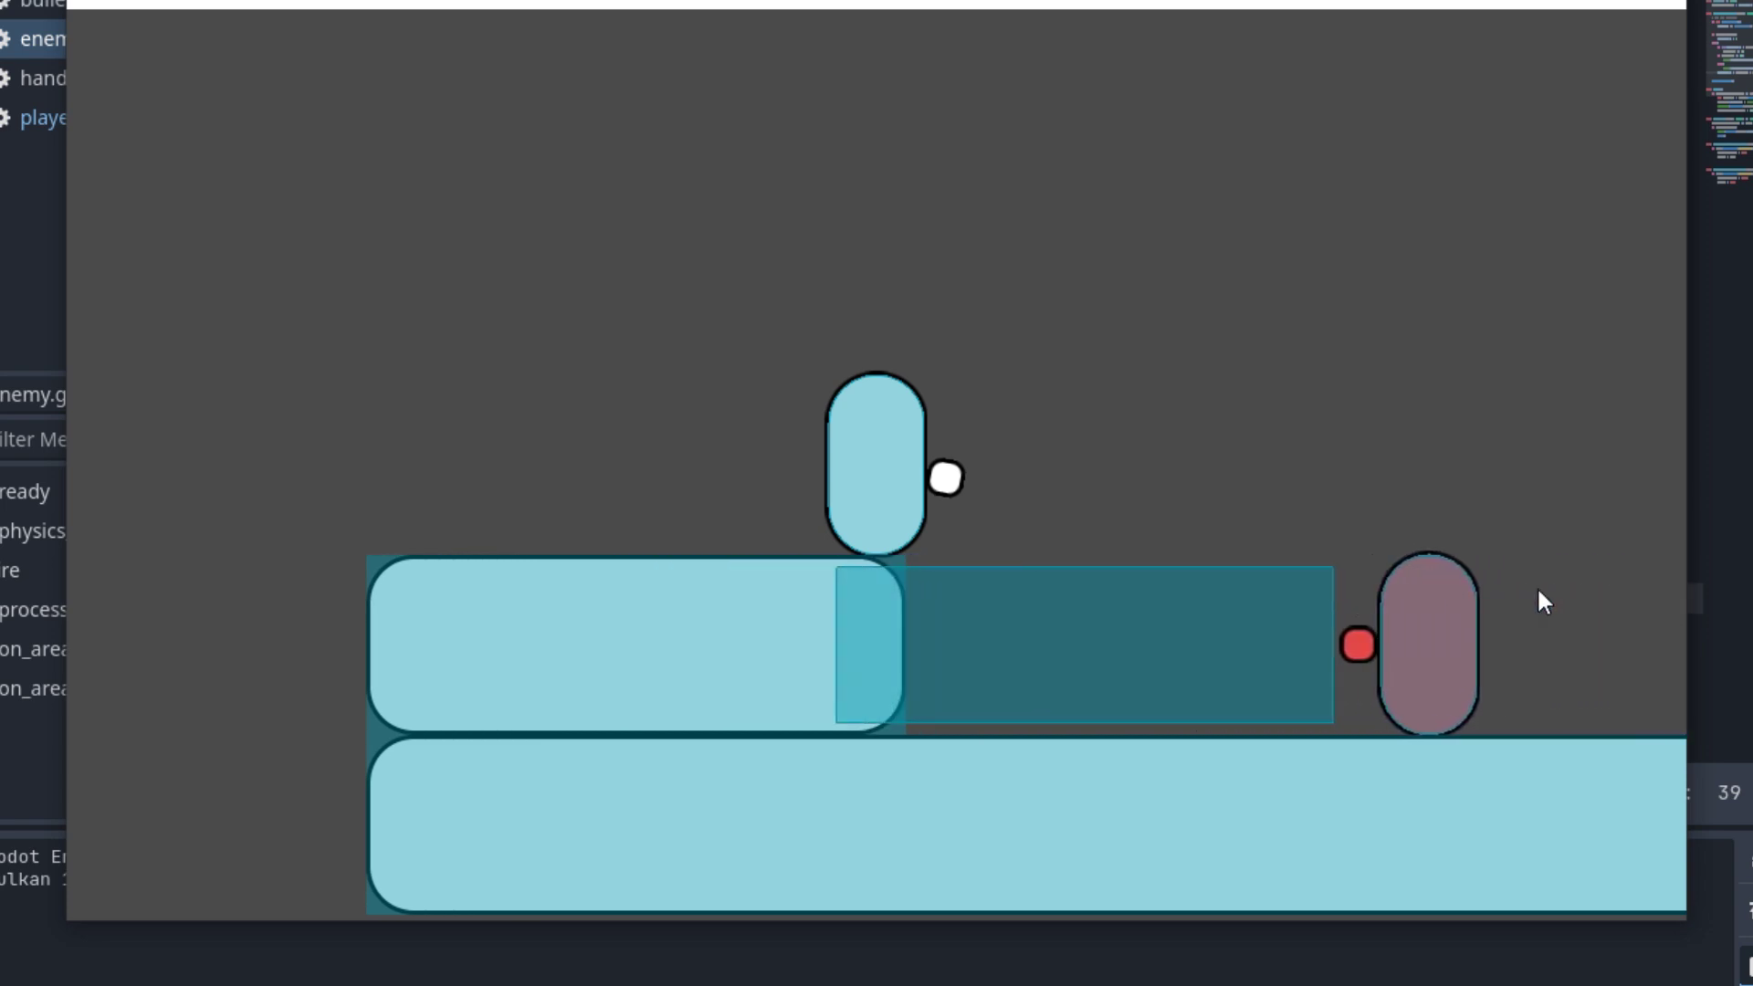
Step: Walk and jump the player around the enemy and onto the raised platform to watch it patrol and shoot
key(d)
key(space)
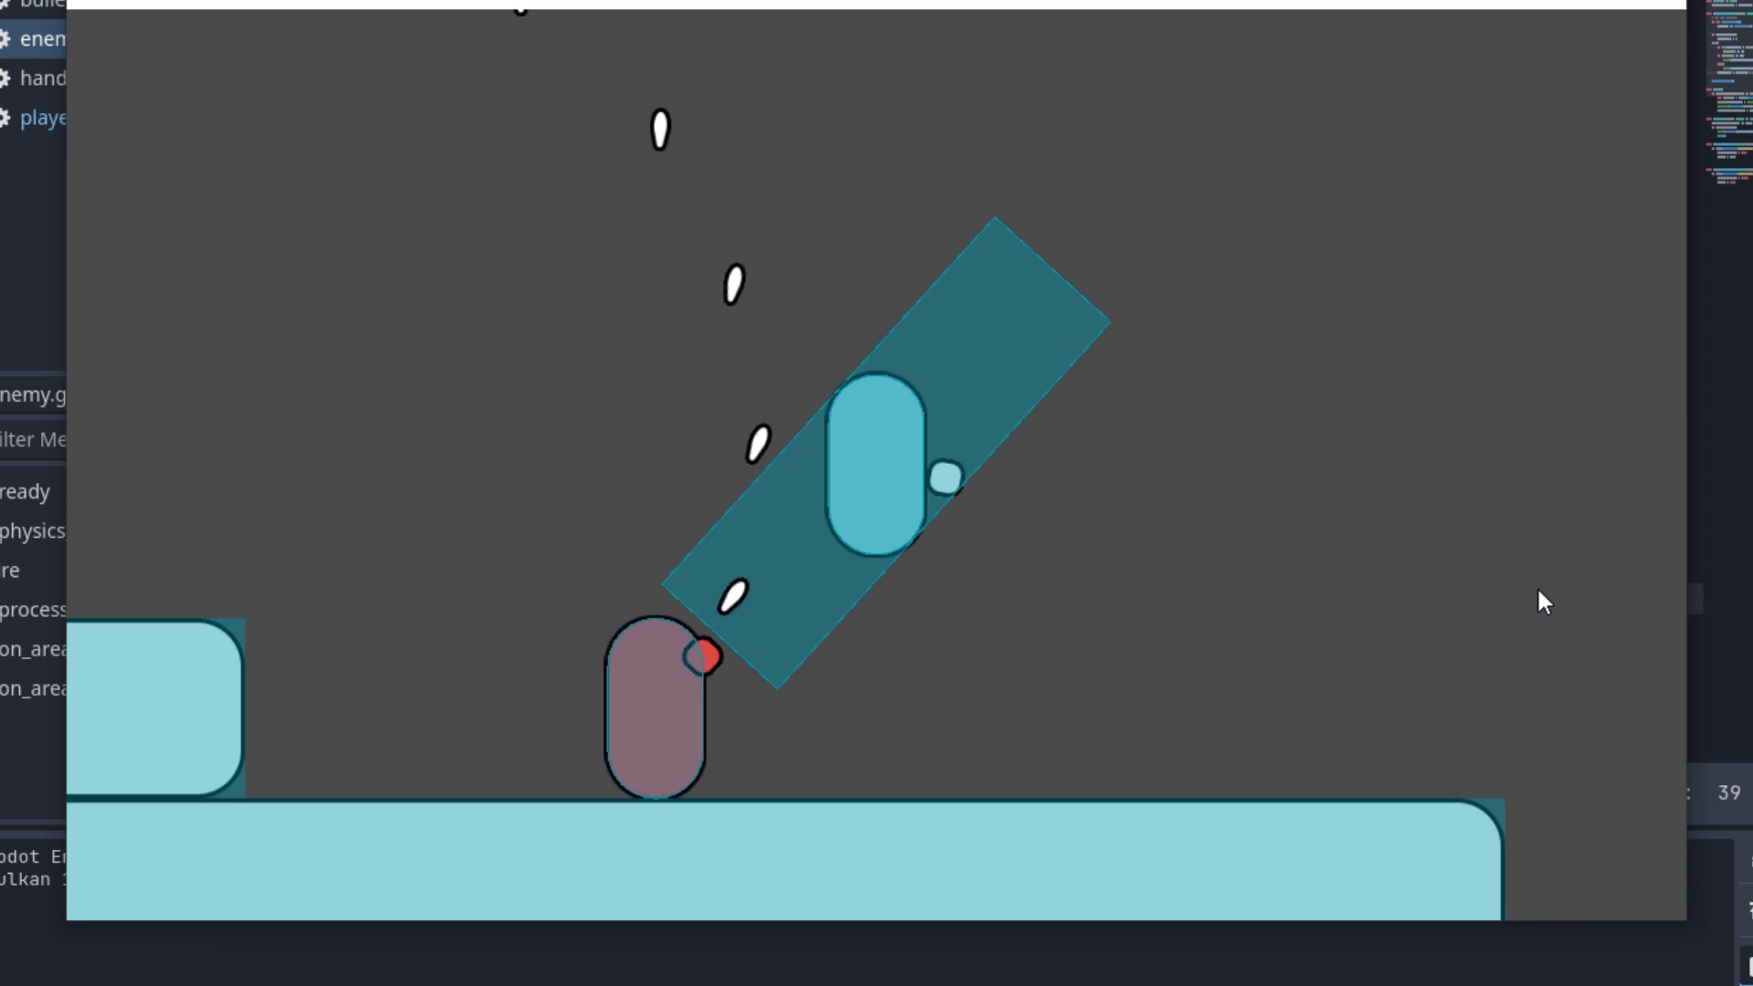
key(a)
key(space)
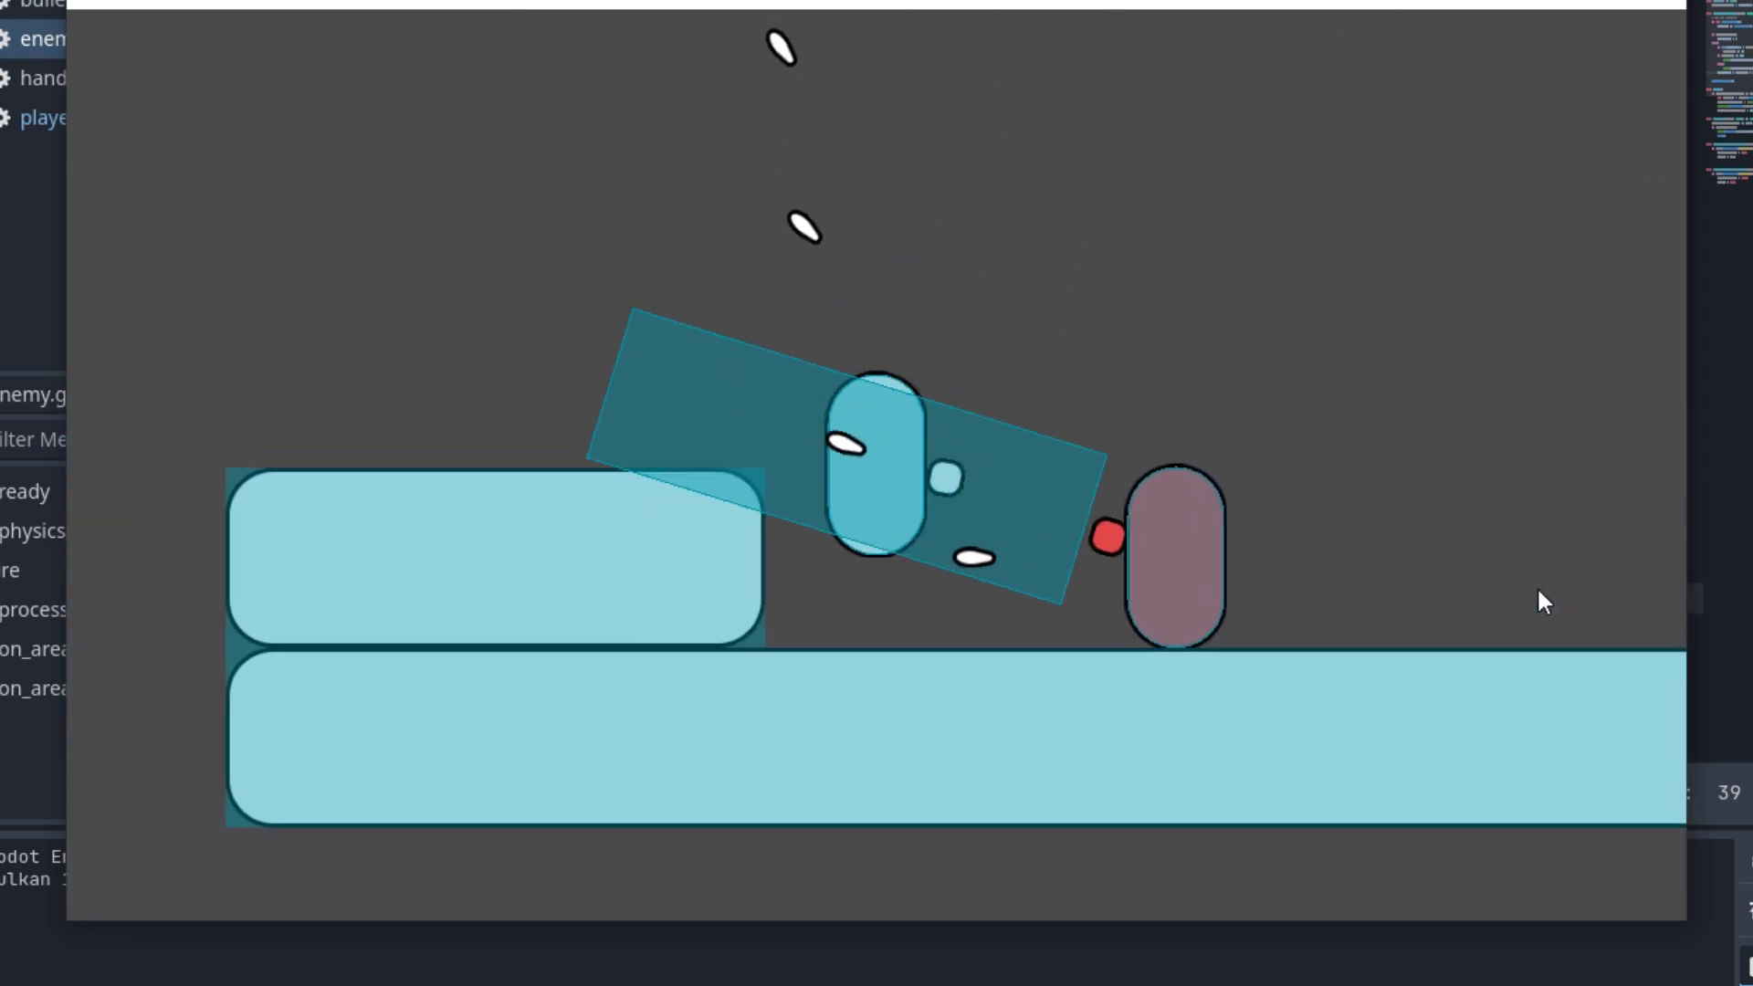
key(space)
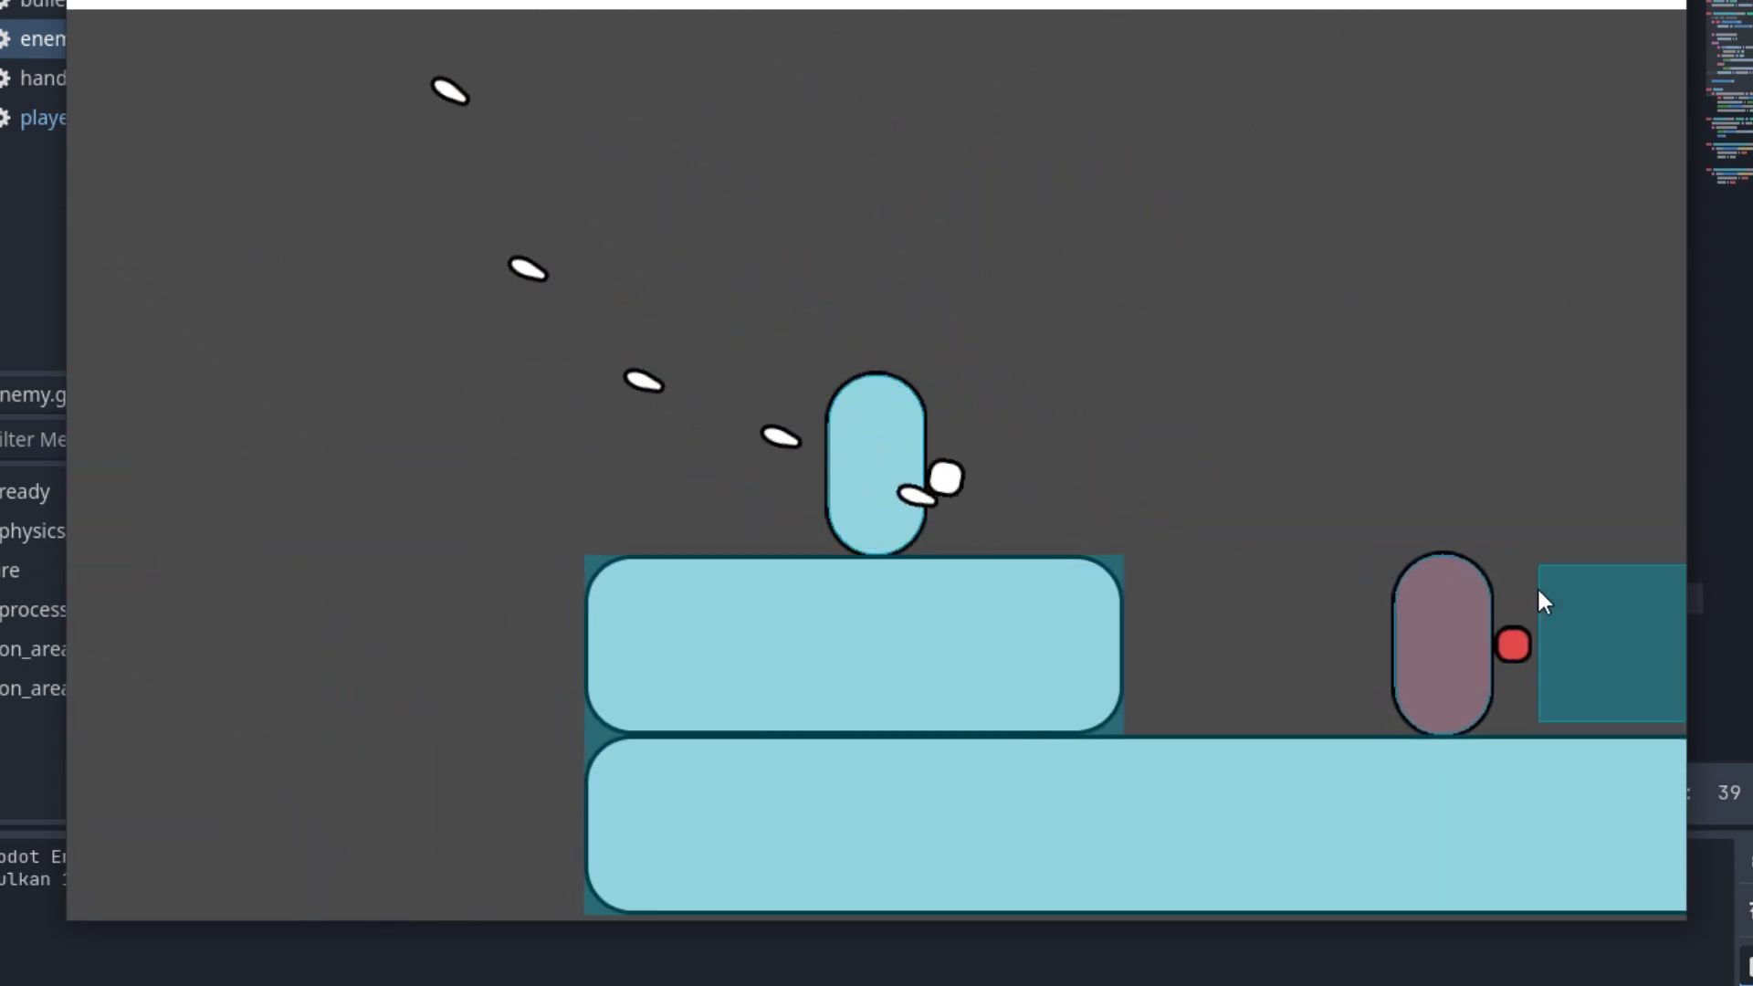
key(d)
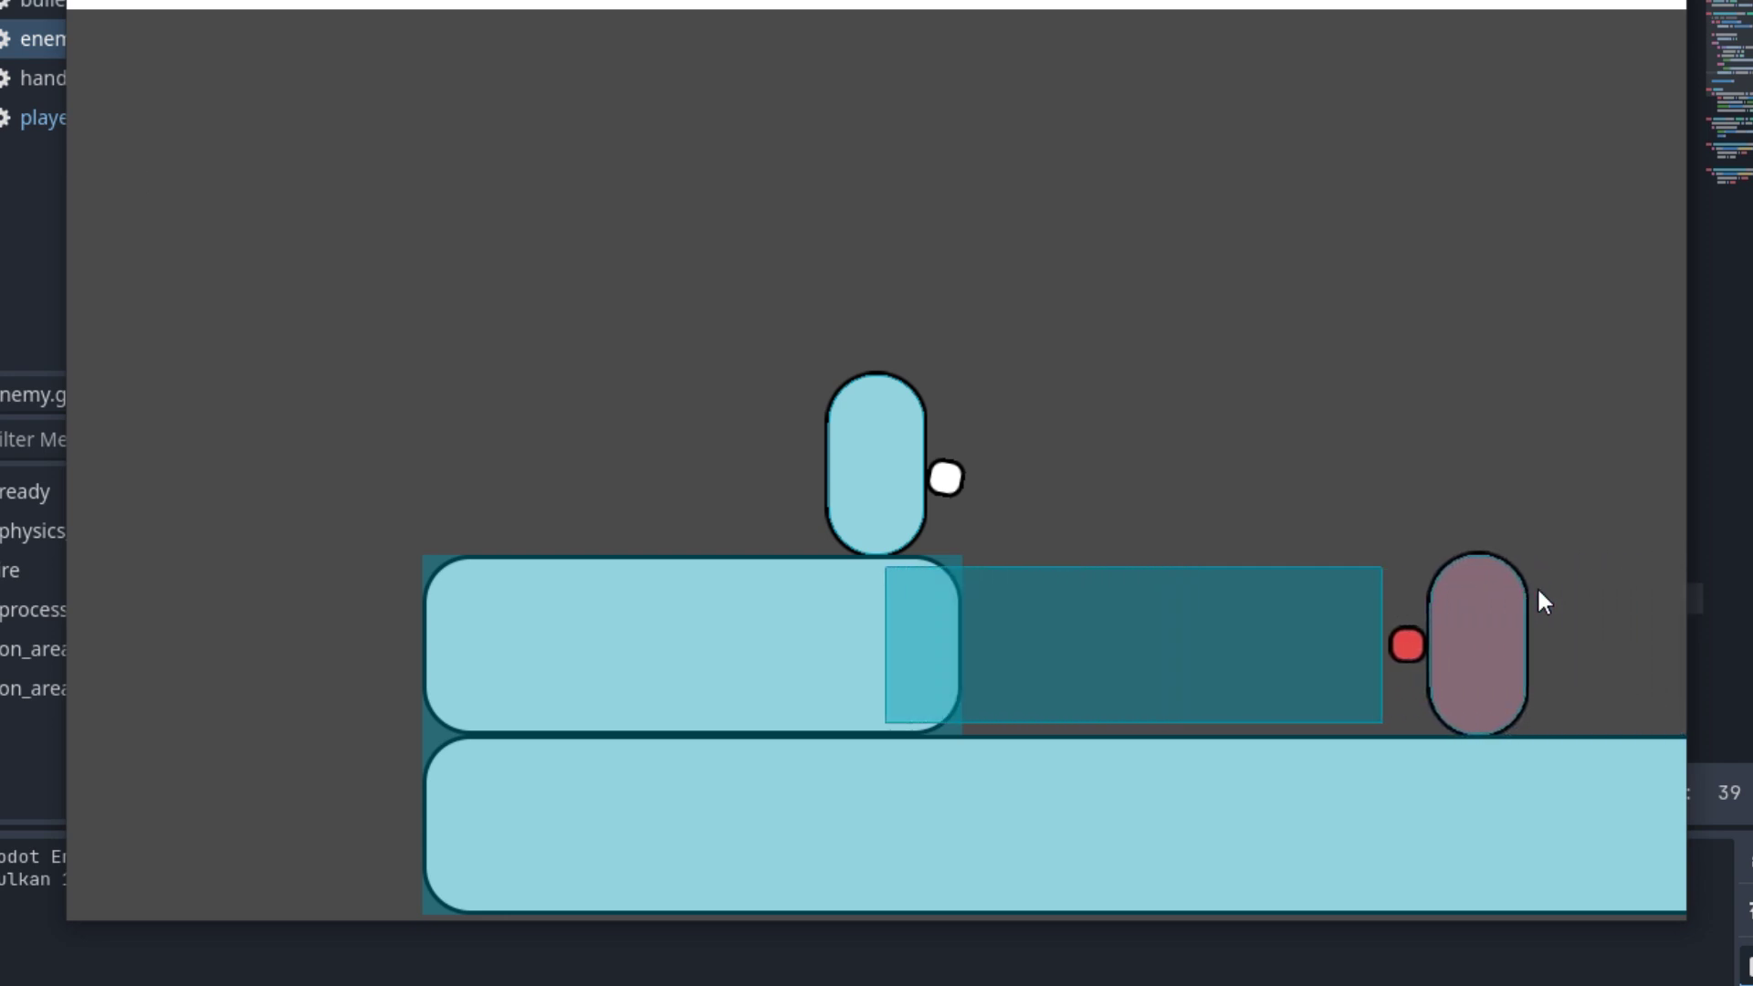
key(d)
key(d)
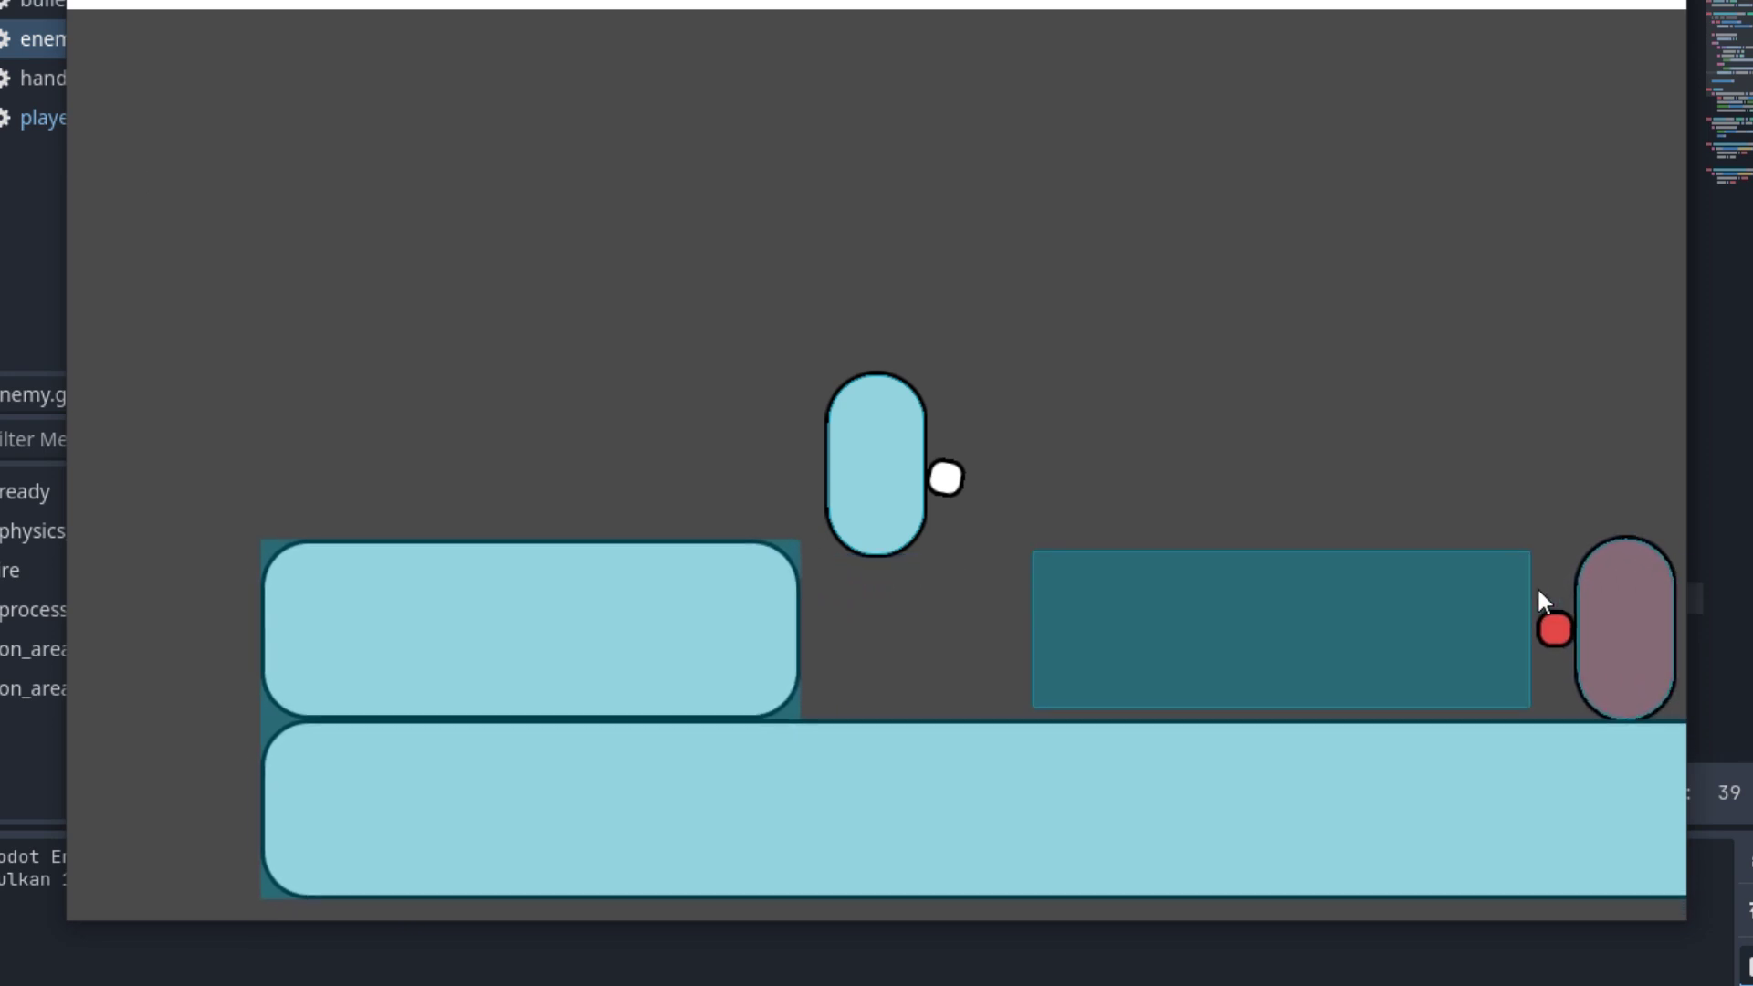
key(space)
key(d)
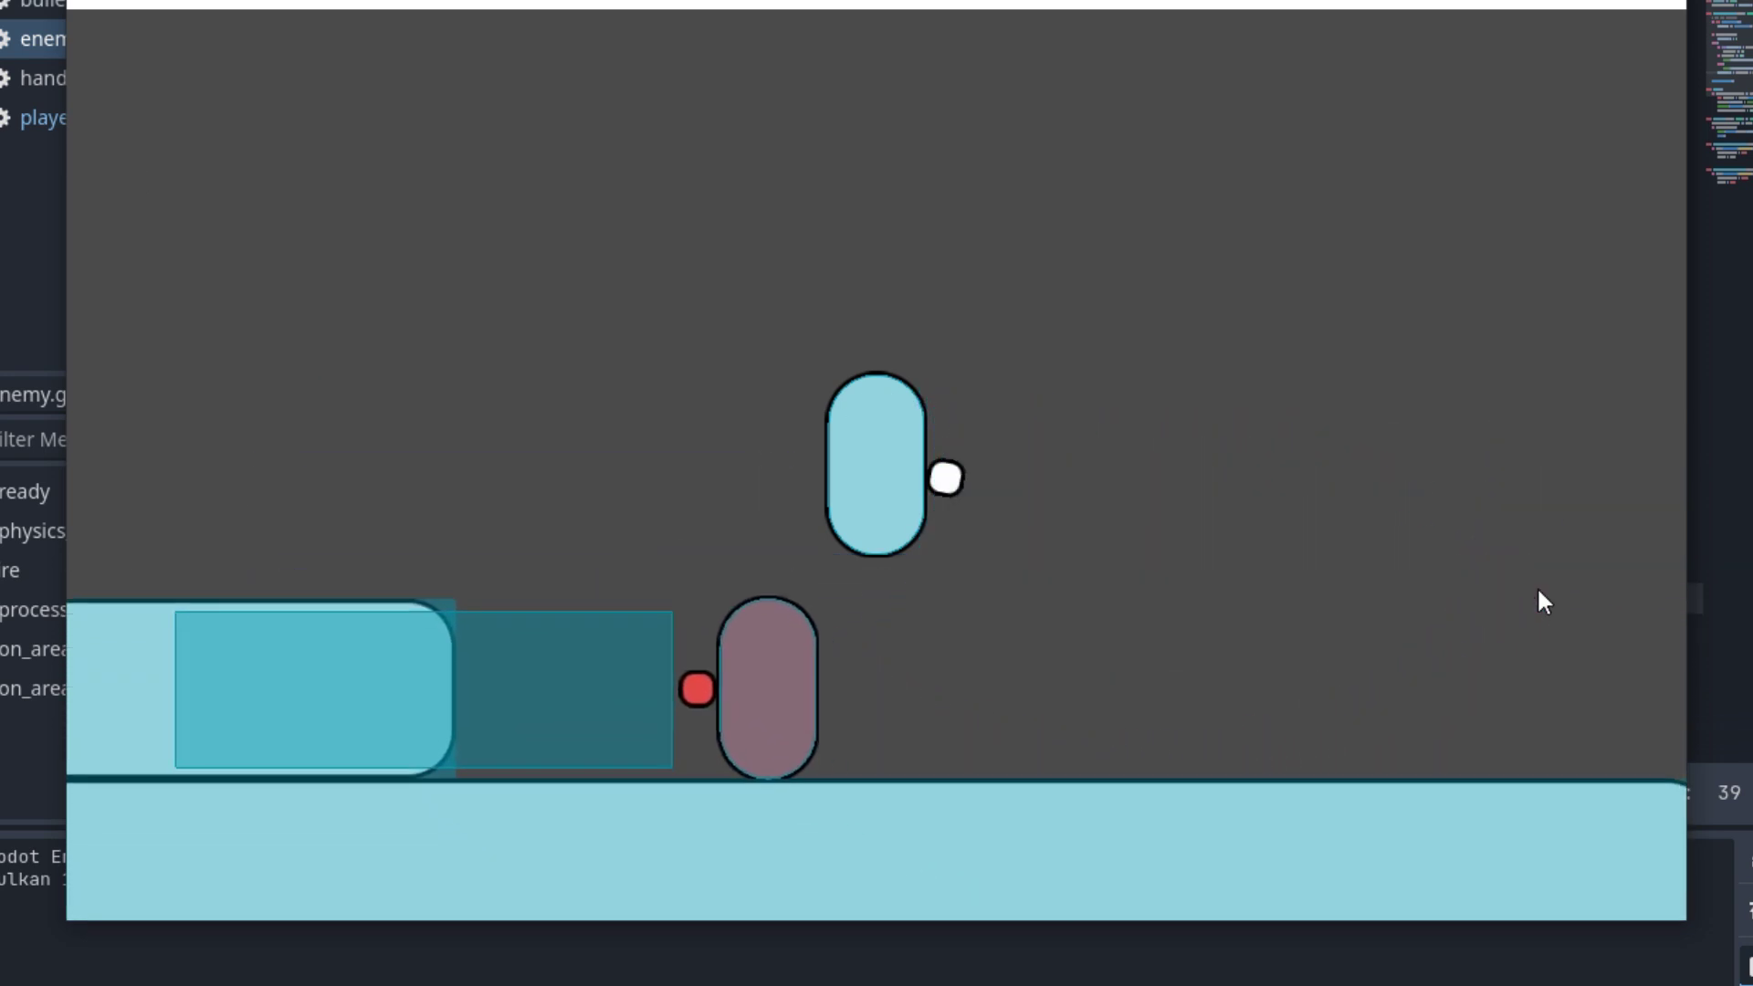
key(a)
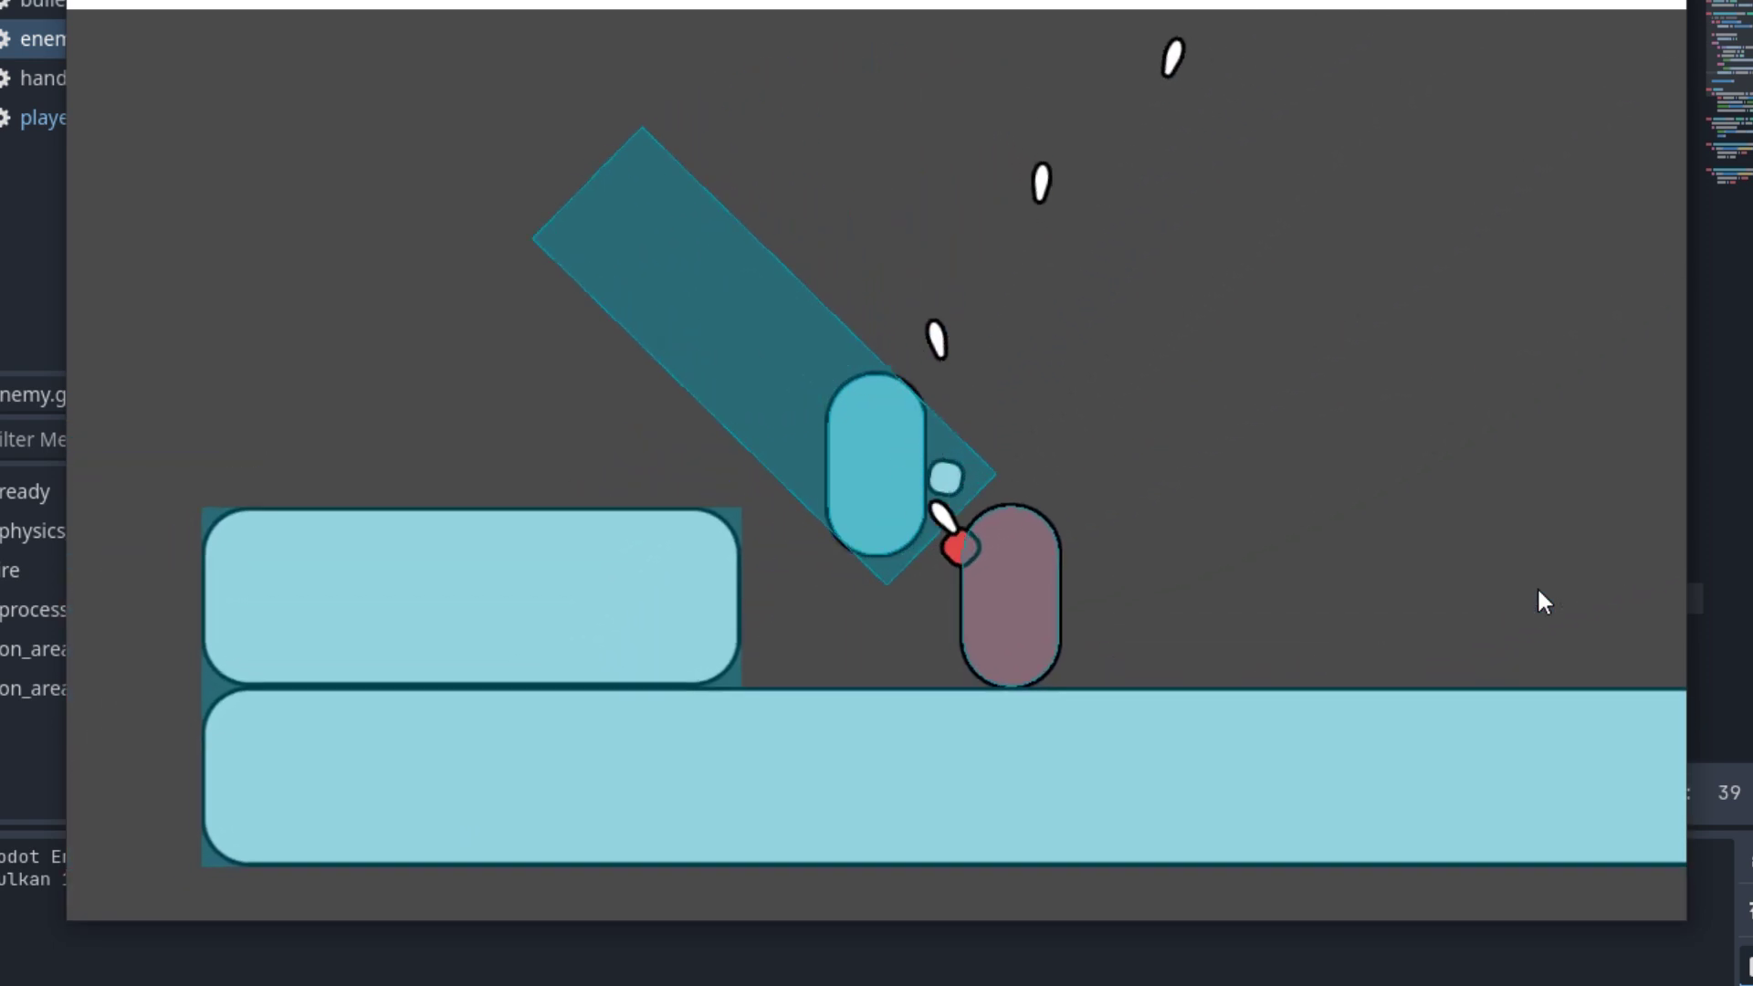